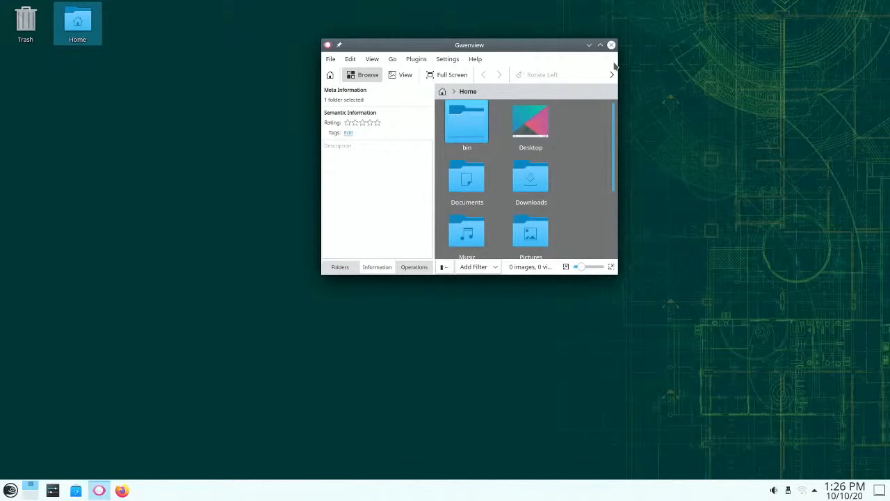
Step: Browse into the empty Music folder in Gwenview, then close the viewer
scroll(499, 137, down, 2)
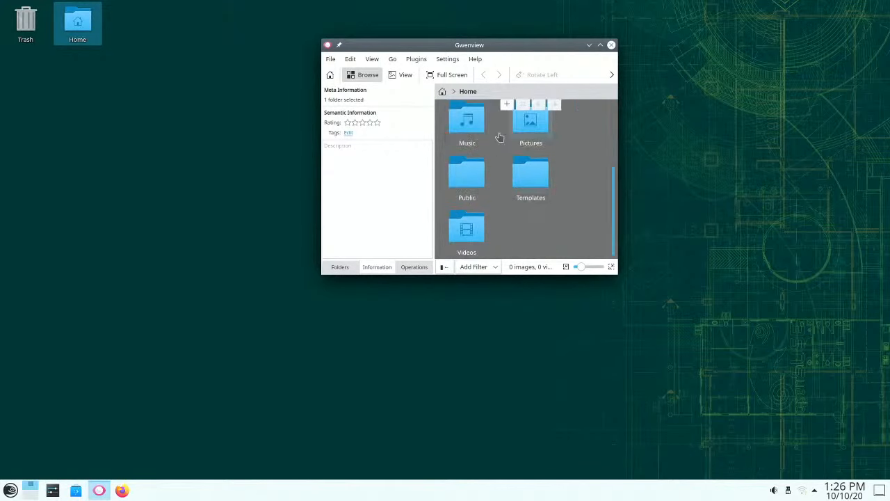
double_click(473, 123)
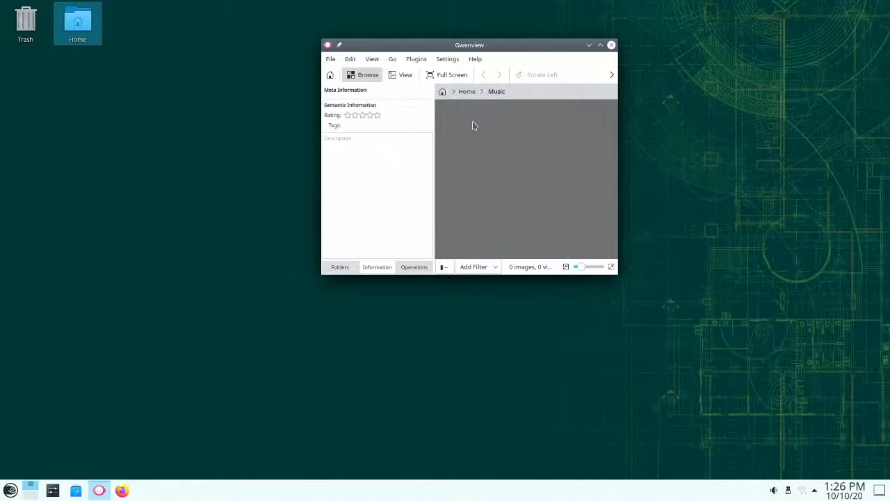
click(611, 45)
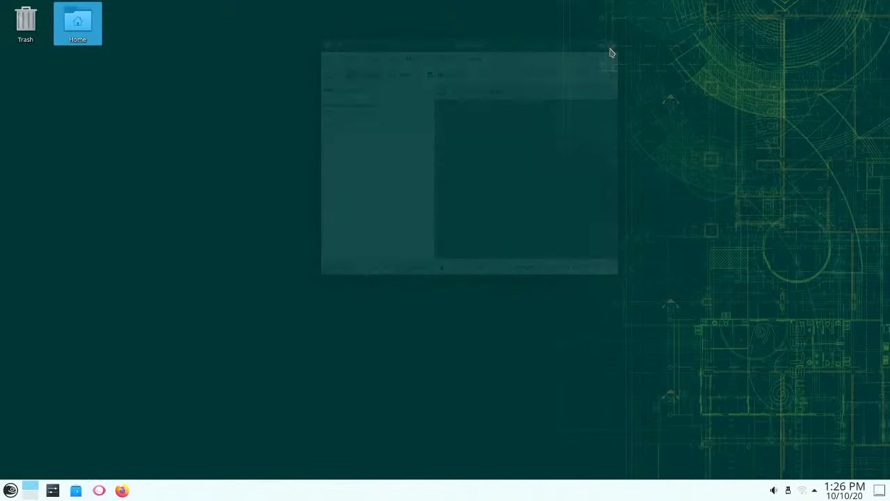
Step: Launch the Konsole terminal from the application launcher search 'term'
key(super)
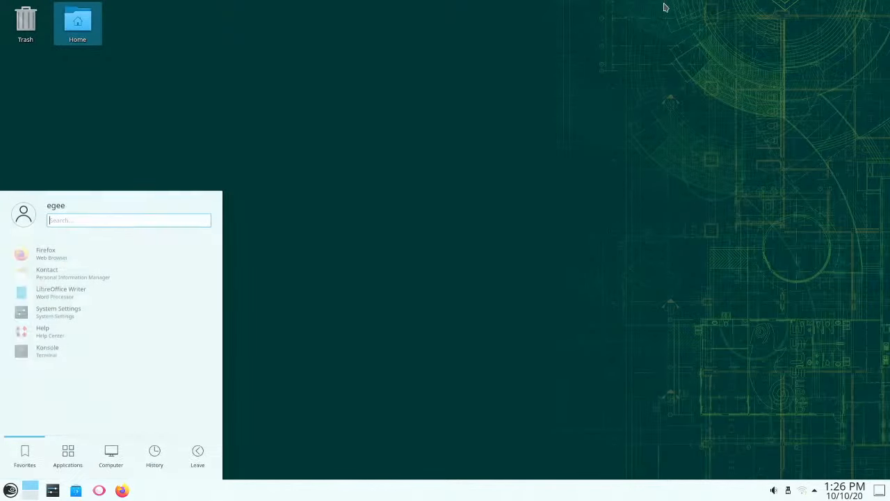
text(term)
key(Down)
key(Down)
key(Down)
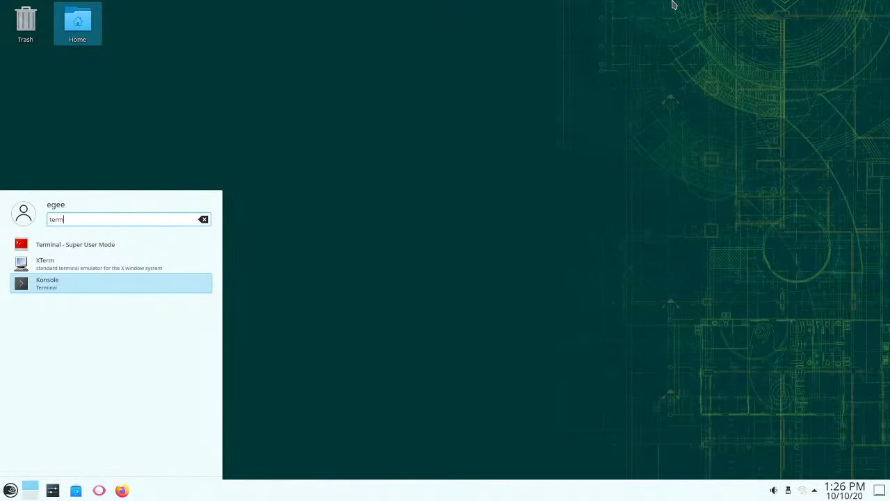
key(Return)
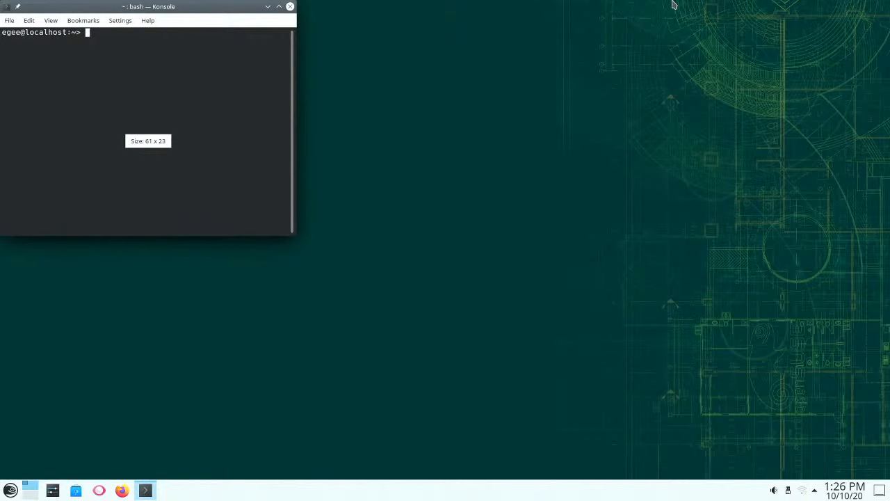
Step: Run sudo zypper dup as root and decline the proposed removal of 67 packages
text(sudo zypper dup)
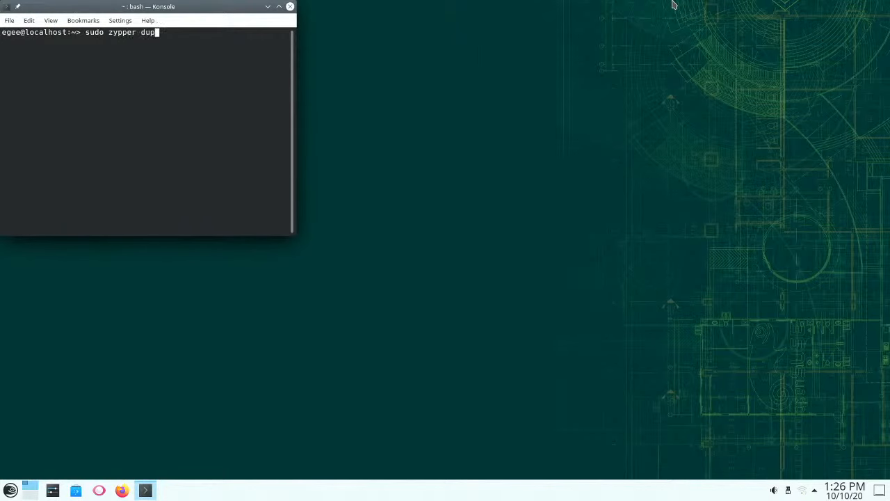
key(Return)
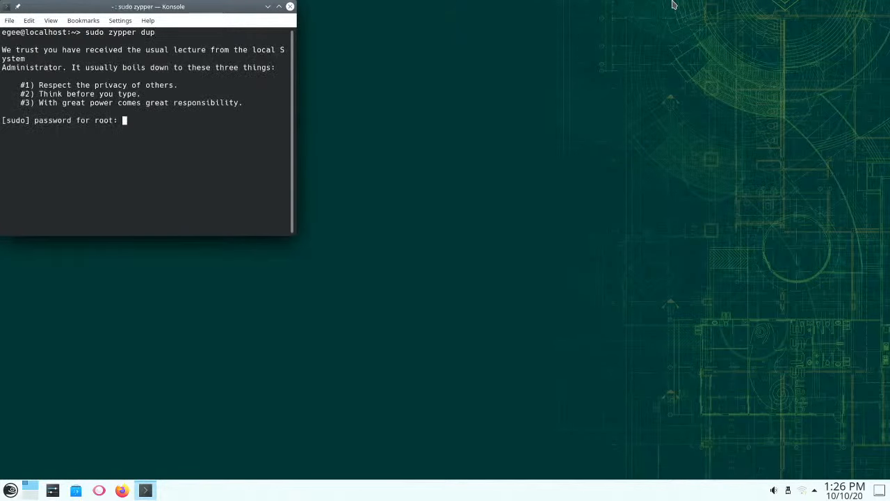
key(Return)
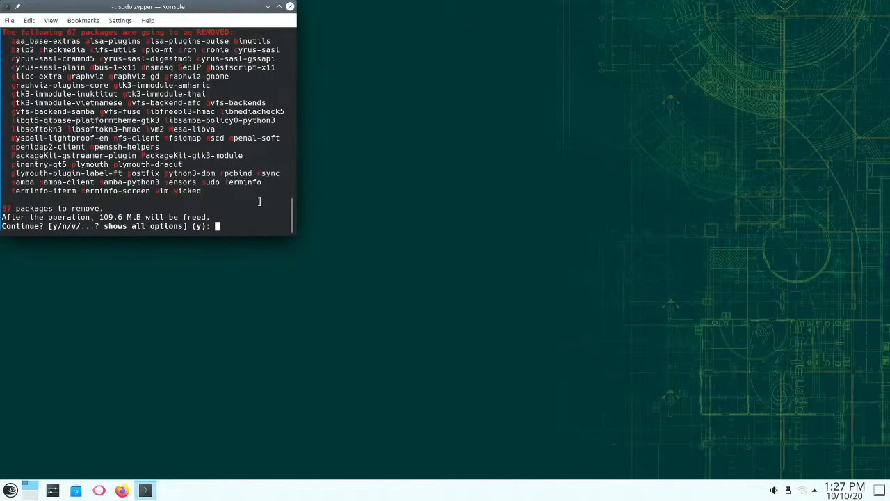
scroll(259, 201, up, 5)
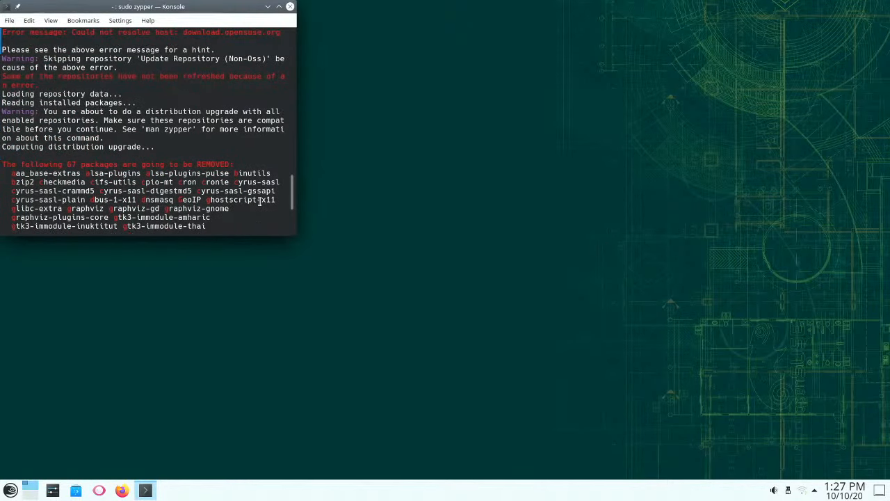
scroll(259, 201, up, 1)
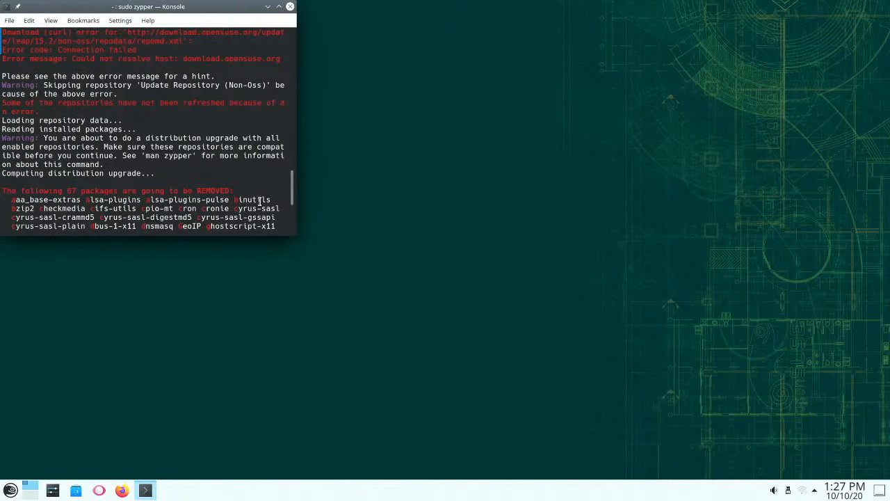
scroll(260, 201, up, 1)
scroll(258, 201, down, 7)
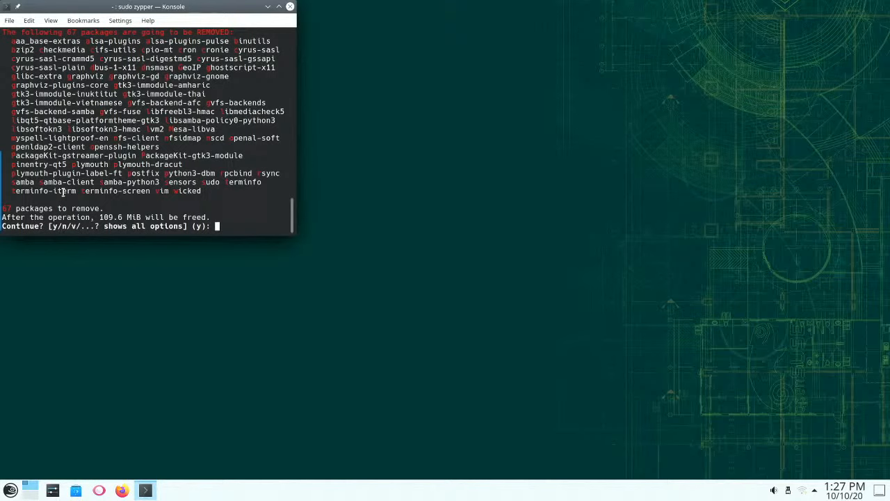
text(n)
key(Return)
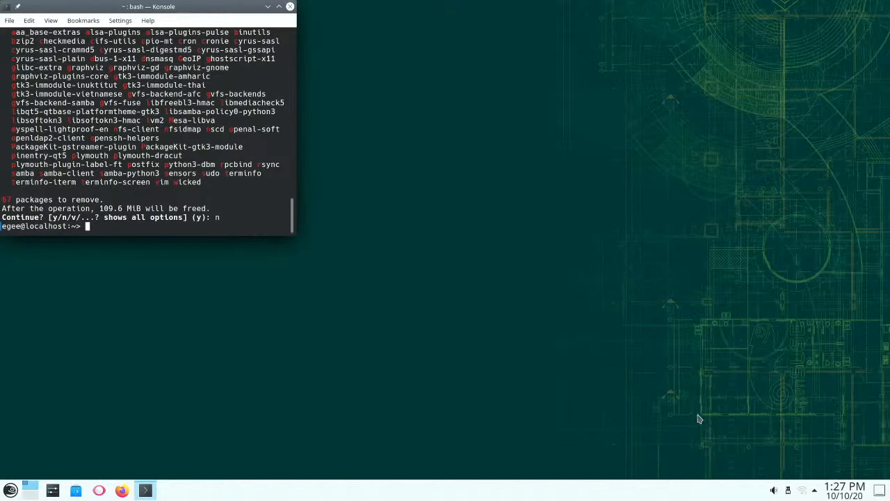
double_click(25, 172)
Step: Connect to the YEET Wi-Fi network, entering its network password
click(801, 491)
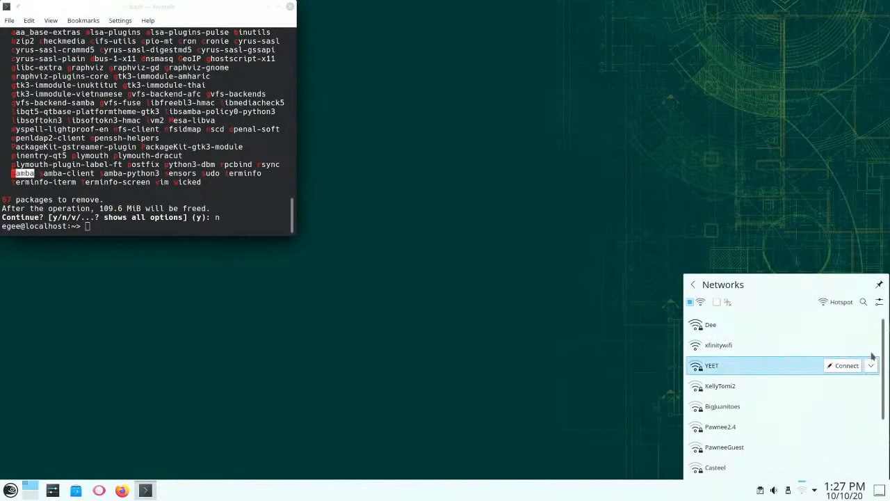
click(841, 366)
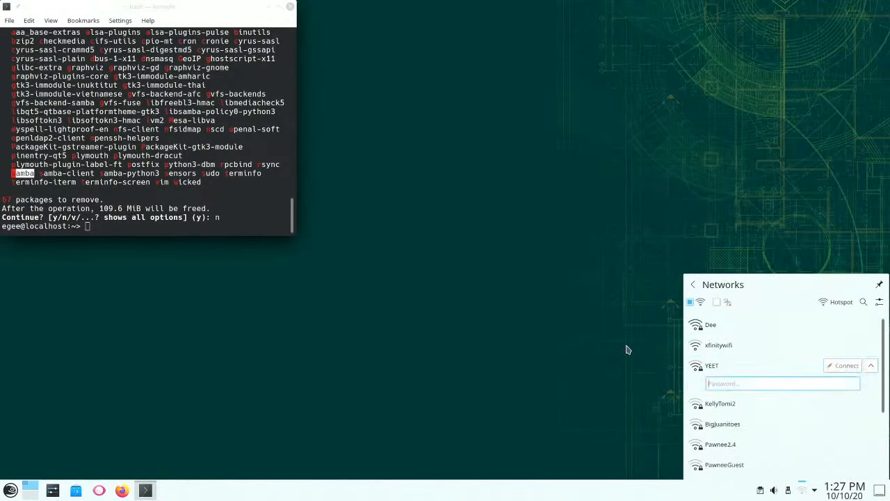
text(********)
key(Return)
Step: Create a Classic blowfish KDE wallet with a password, accepting the weak-password warning
click(430, 212)
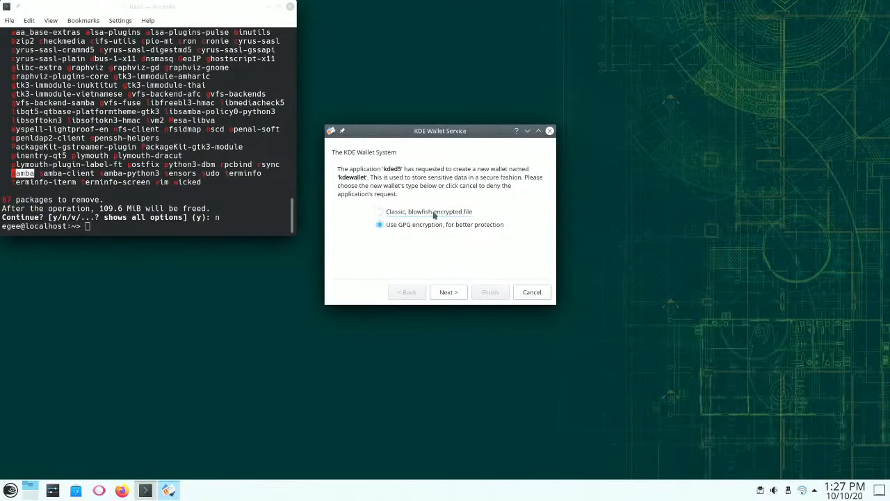
click(482, 294)
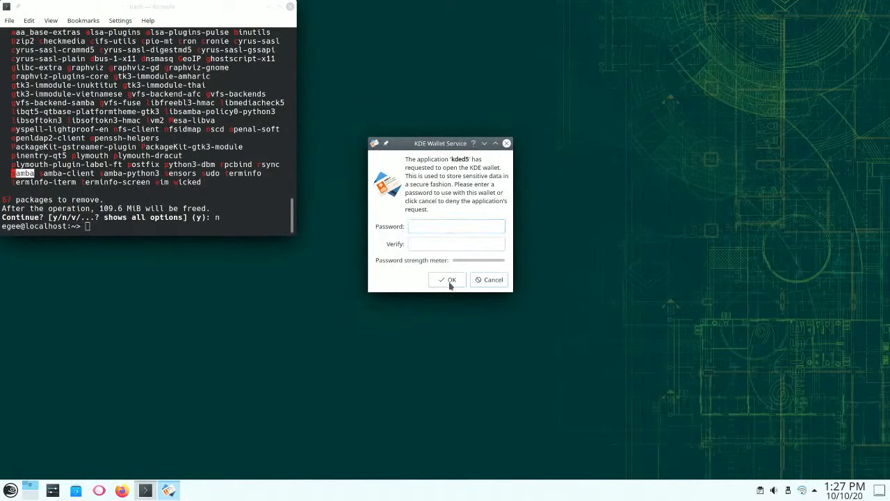
click(451, 279)
click(485, 235)
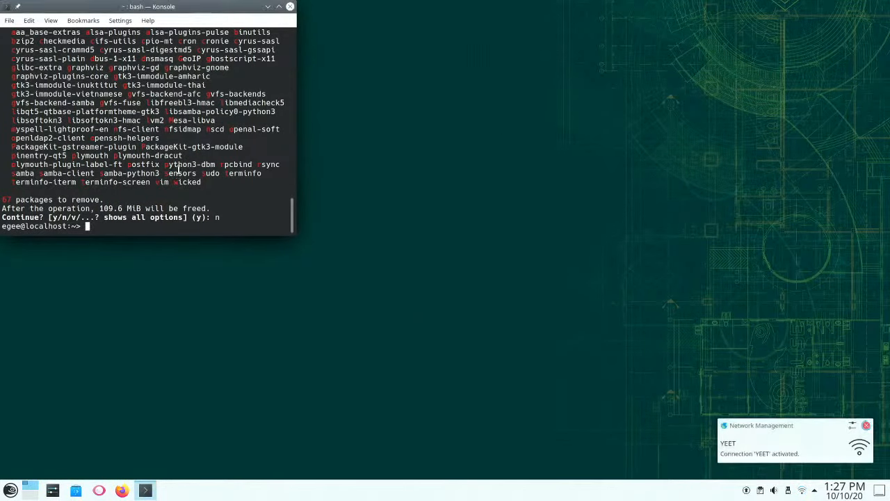
Step: Rerun sudo zypper dup and answer no to quitting PackageKit
text(sudo zypper dup)
key(Return)
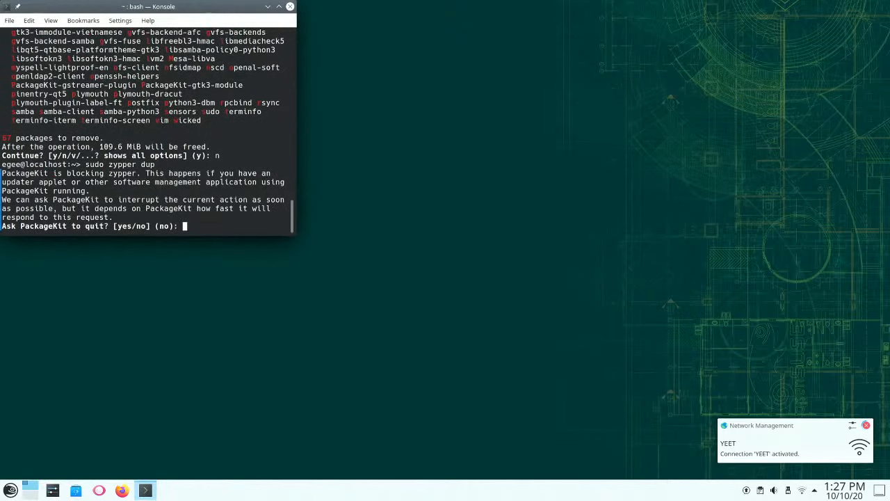
text(no)
key(Return)
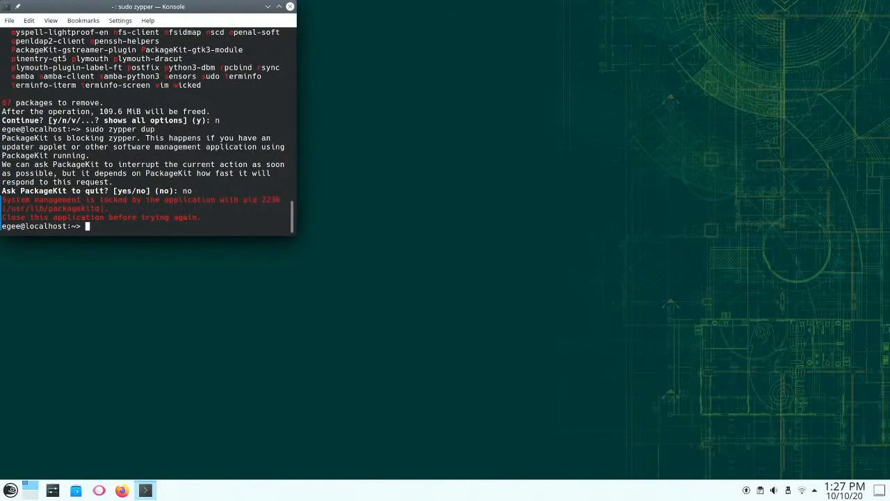
Step: Try the htop command, then clear the terminal
text(htop)
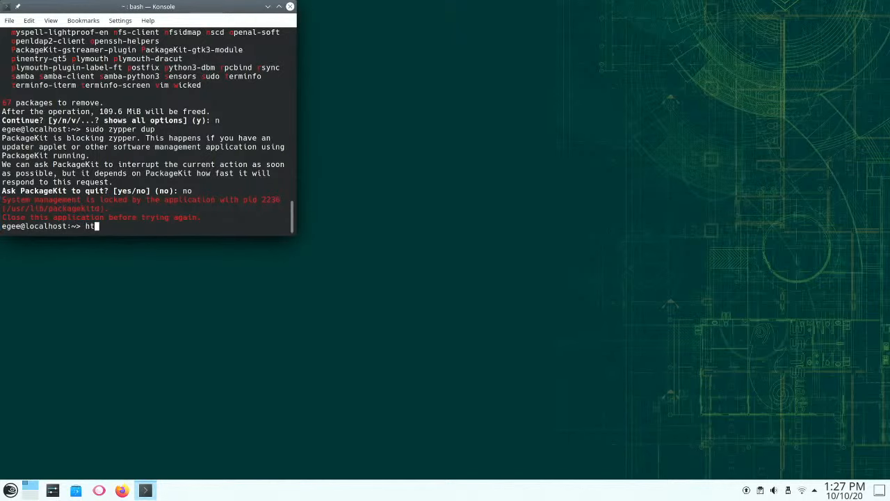
key(Return)
text(clear)
key(Return)
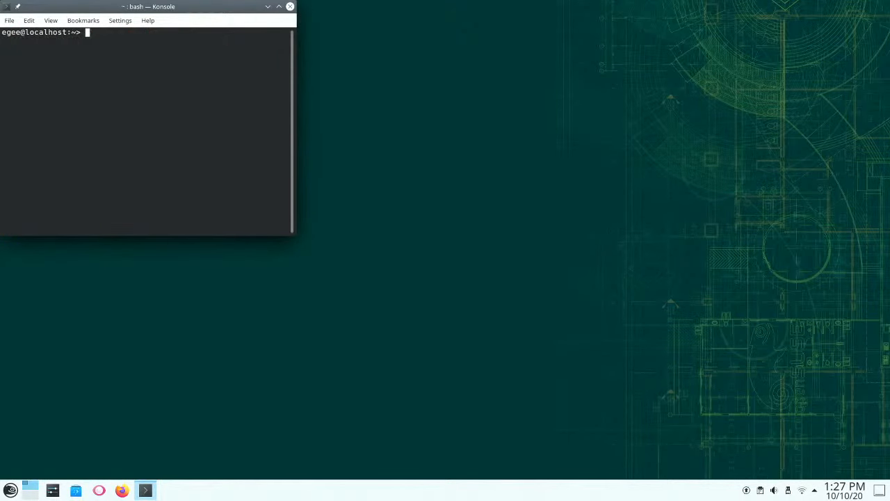
Step: Launch System Monitor (KSysGuard) from the launcher search 'ksys'
key(super)
text(ksys)
key(Return)
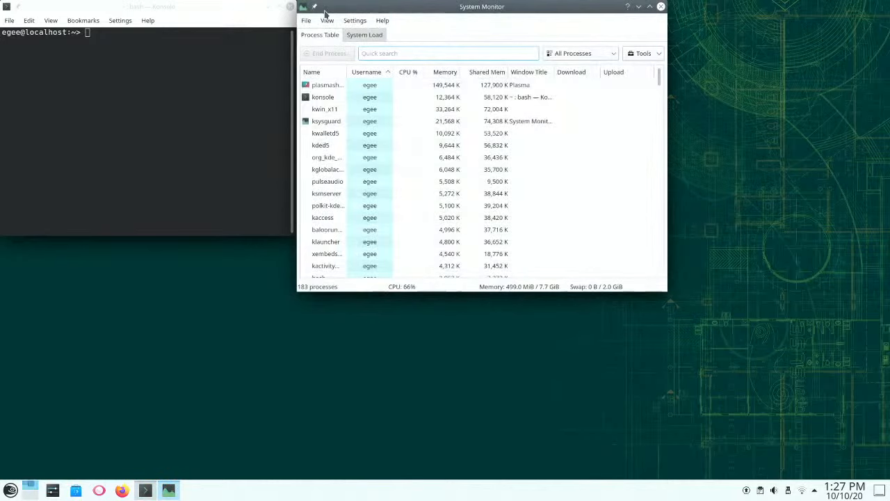
Step: View System Monitor's System Load CPU, memory and network graphs, then return to Konsole
click(365, 35)
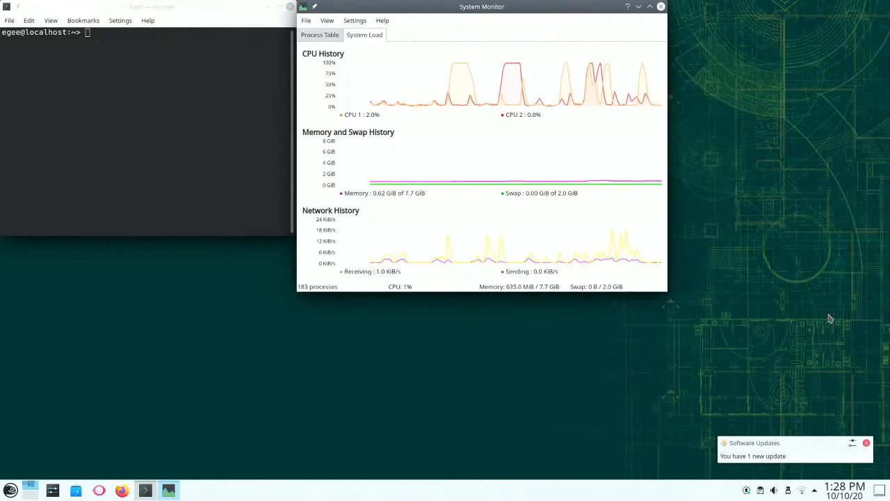
click(224, 66)
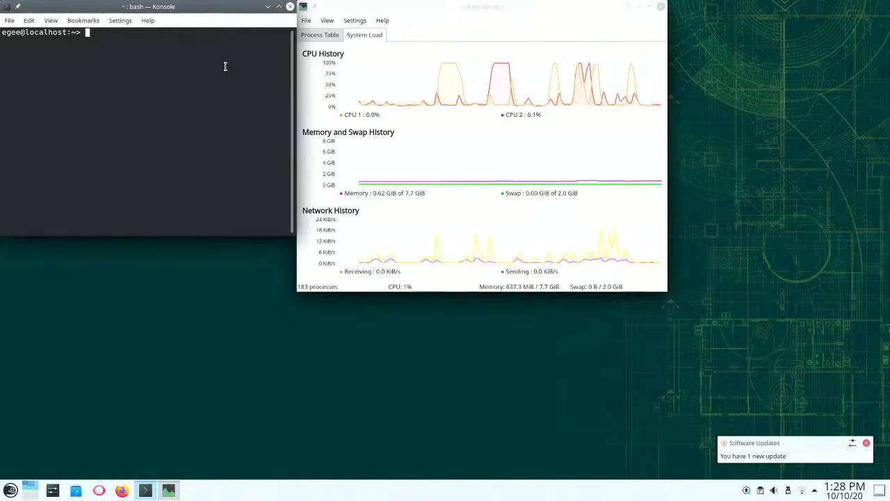
Step: Run sudo zypper up and confirm upgrading kmail-application-icons to 20.08.2
text(sudo zypper up)
key(Return)
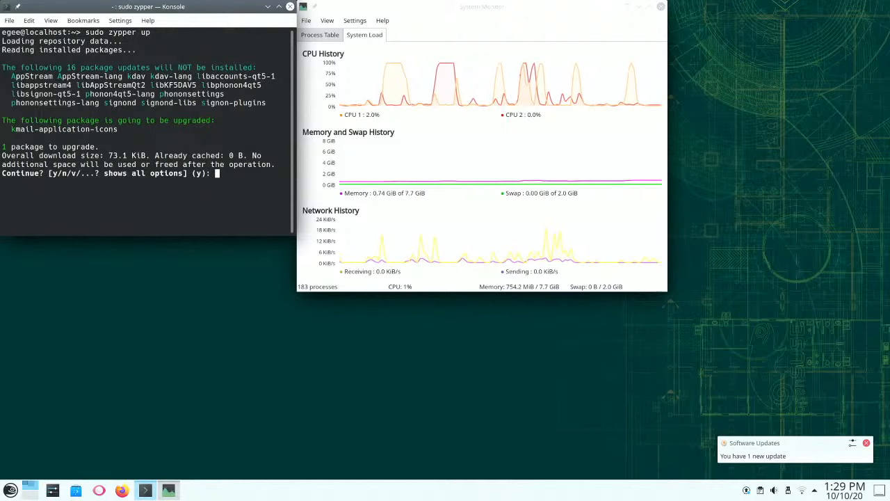
text(y)
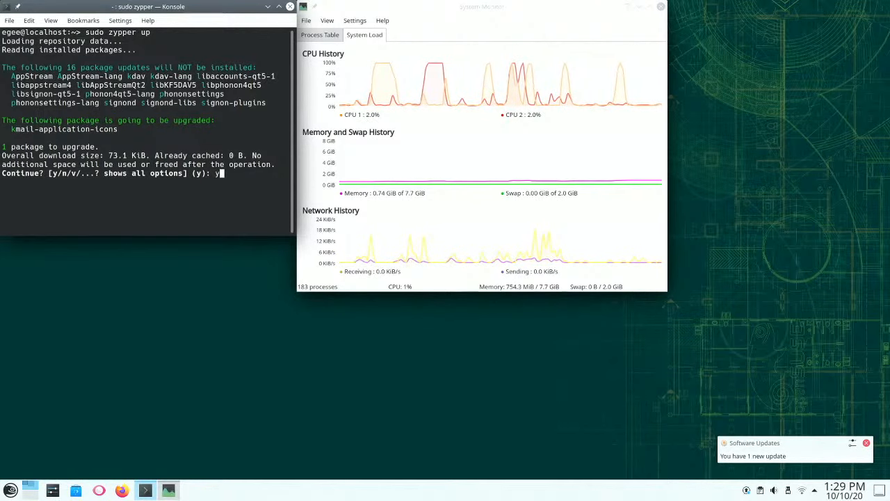
key(Return)
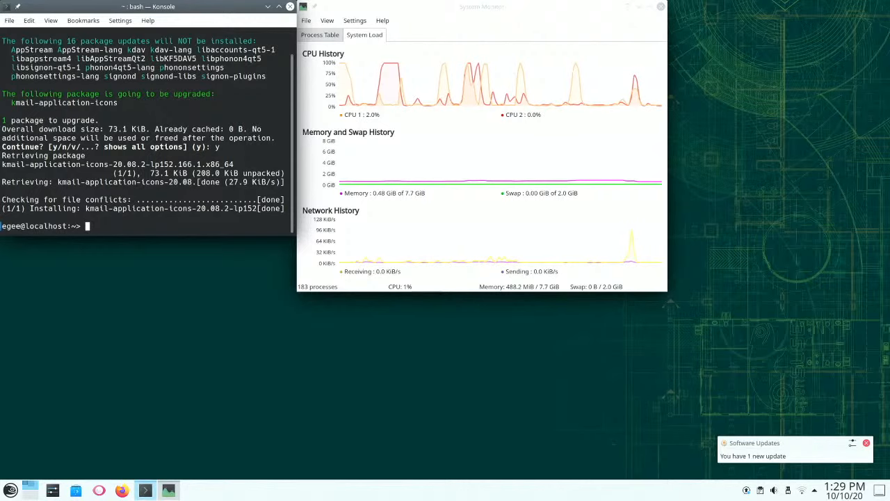
Step: Launch YaST Software Management as root and accept installing the previously failed packages
key(super)
text(soft)
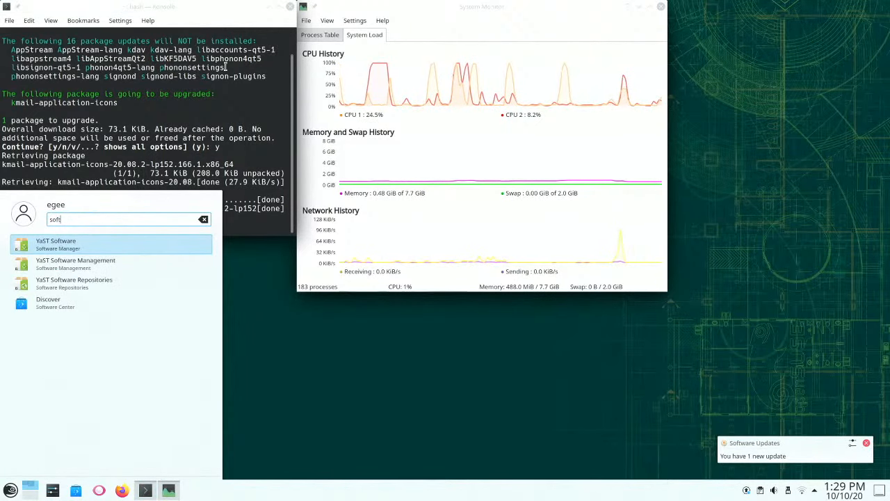
key(Return)
text(****)
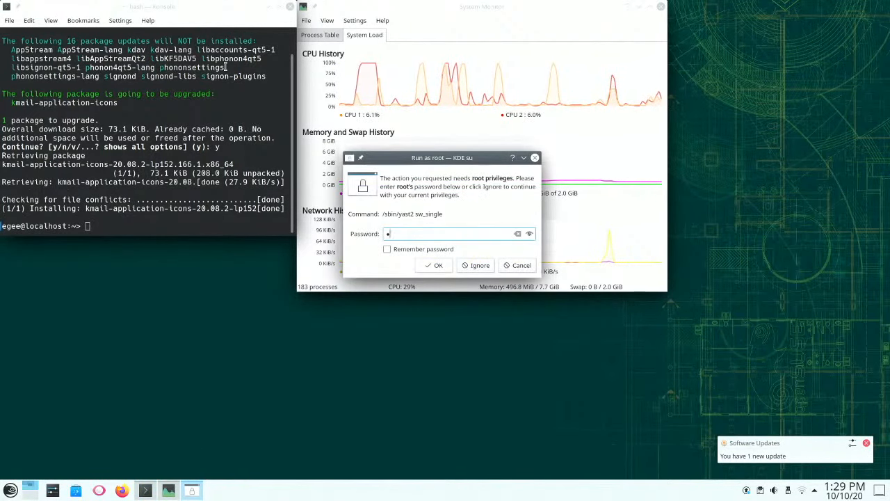
key(Return)
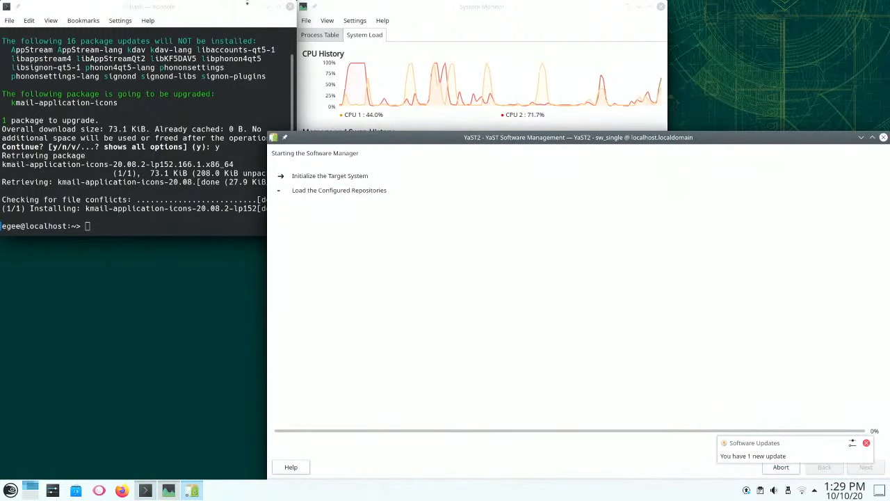
click(290, 7)
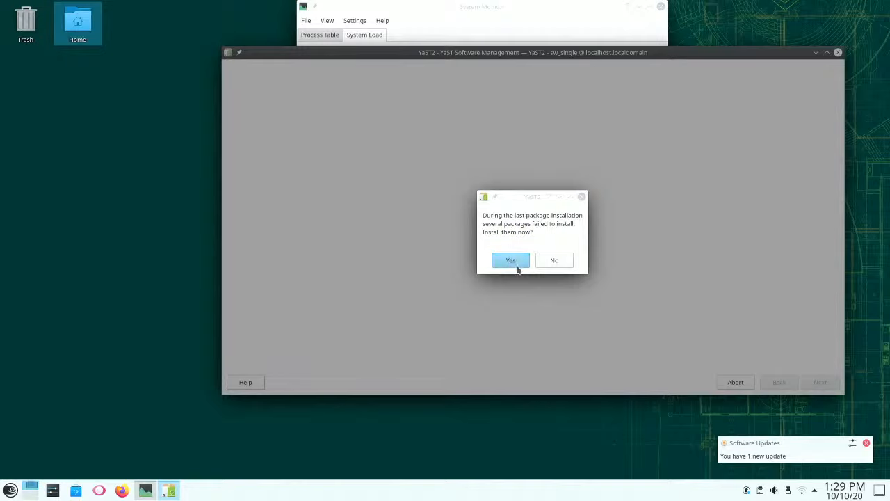
click(517, 265)
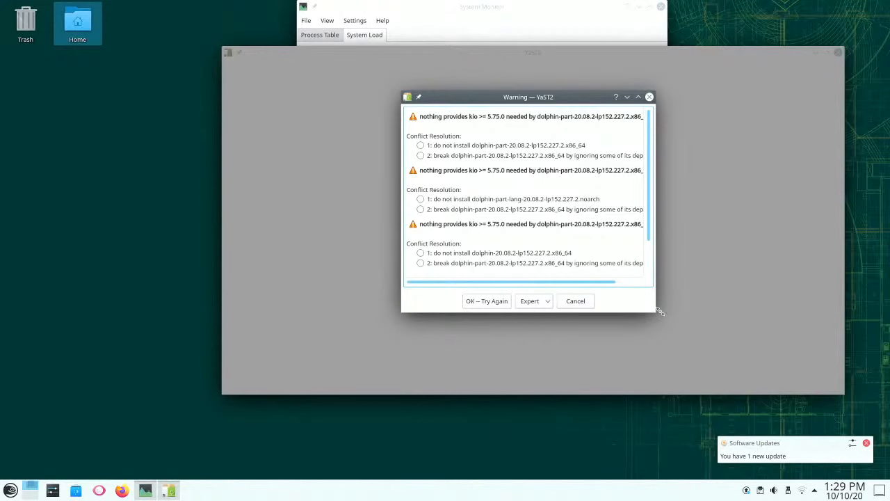
Step: Enlarge the Warning dialog and choose not to install dolphin-part, dolphin-part-lang and dolphin
drag(657, 313, 815, 347)
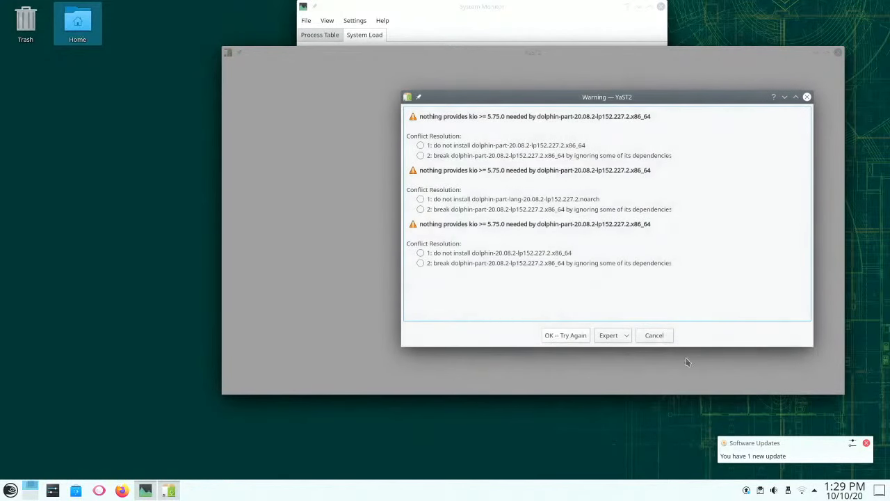
click(449, 149)
click(480, 200)
click(516, 258)
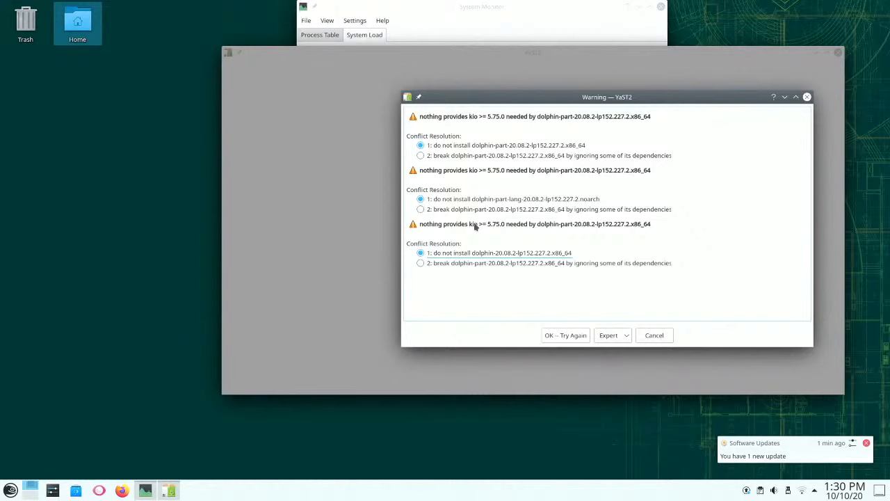
Step: Retry dependency resolution with these choices and dismiss the software updates notification
click(567, 336)
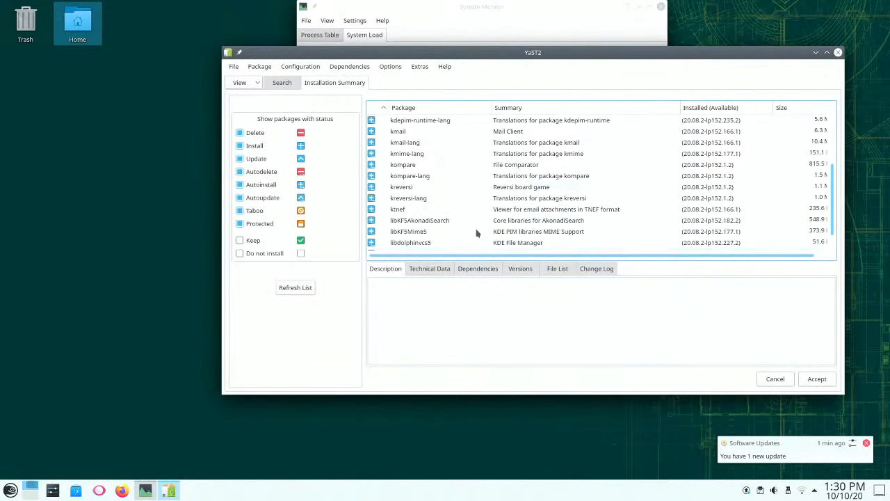
scroll(477, 208, down, 1)
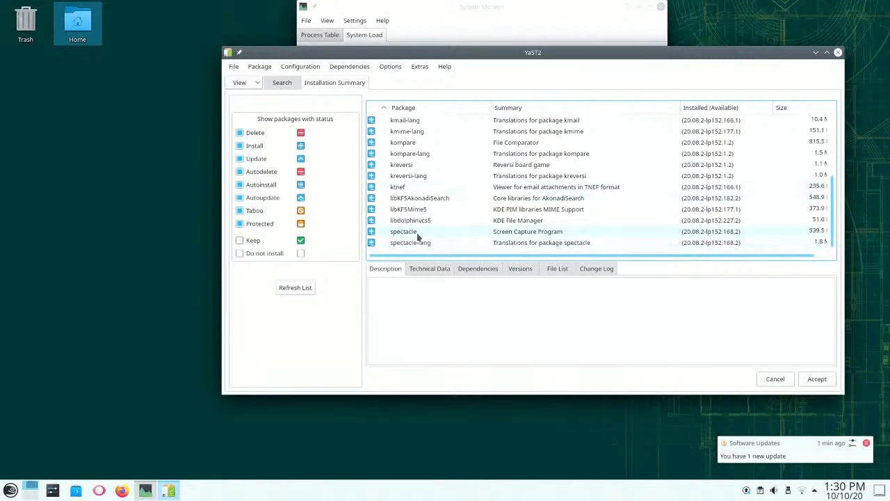
scroll(418, 237, up, 6)
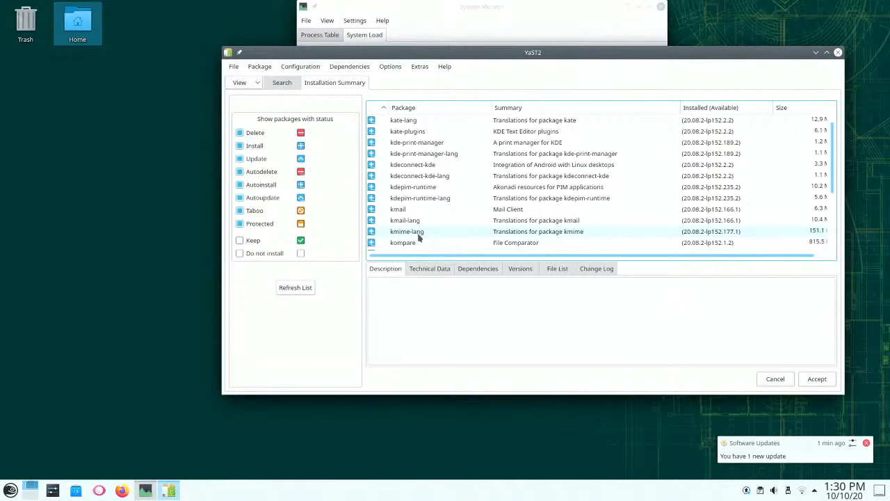
click(865, 442)
Step: Install the 24 packages, finish the installation report, and close System Monitor
click(826, 382)
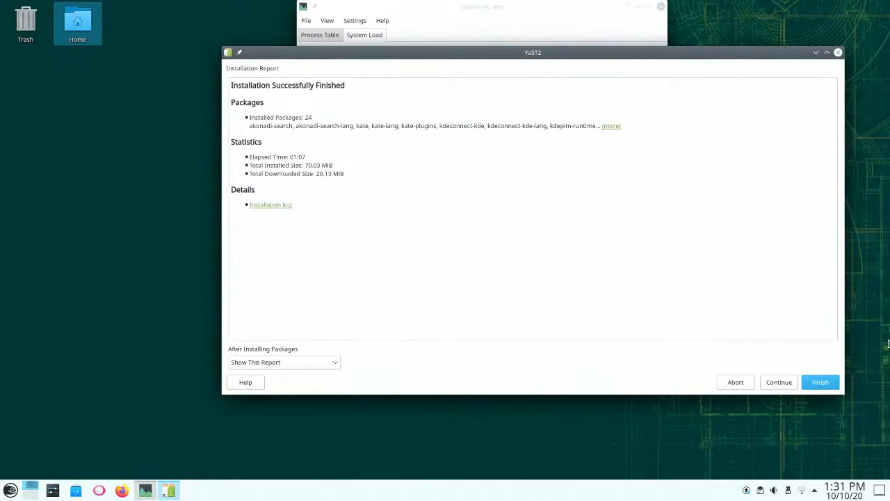
click(821, 382)
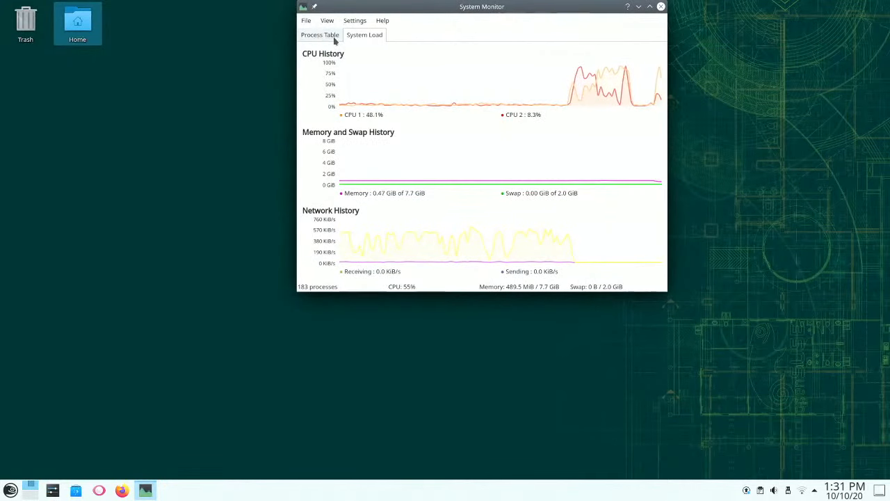
click(661, 7)
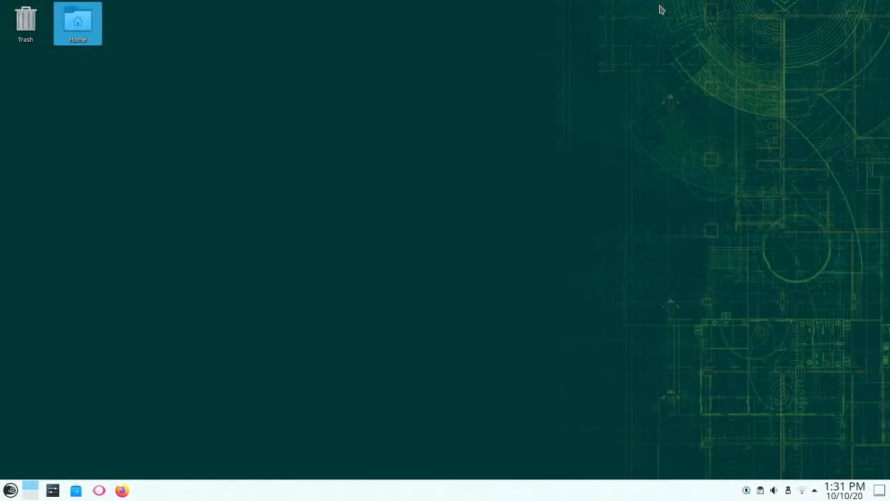
Step: Relaunch YaST Software Management with the root password and move its window aside
key(super)
text(soft)
key(Return)
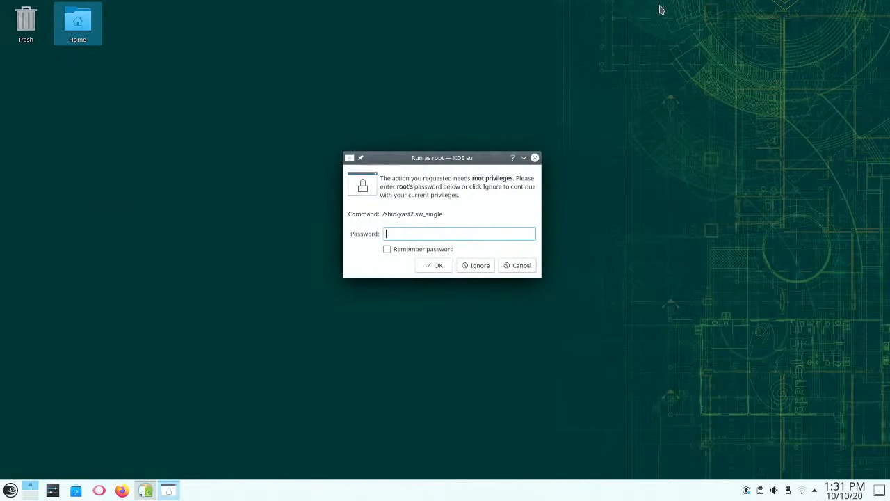
text(••••)
key(Return)
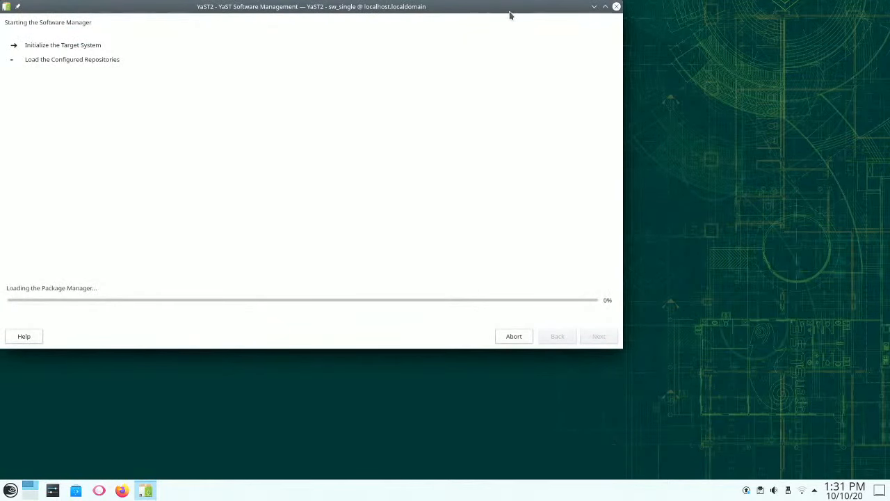
drag(510, 14, 726, 44)
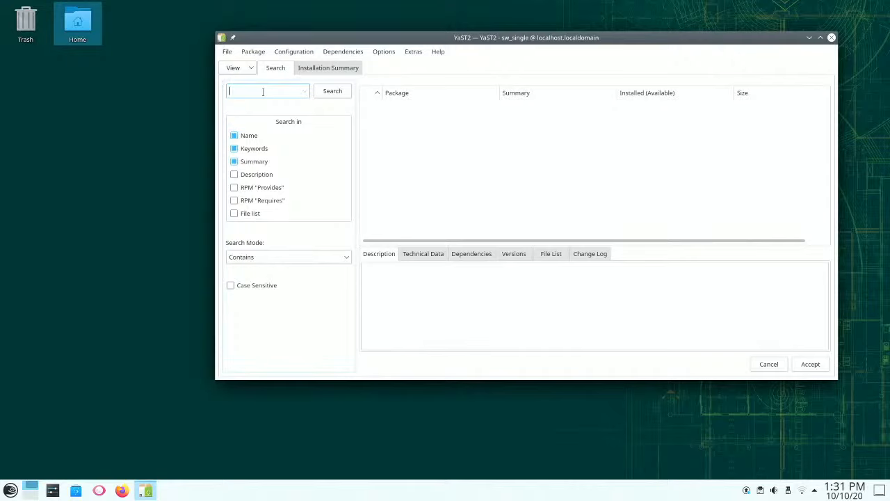
Step: Search for dolphin, mark it for installation, then cancel the resulting conflict warning
text(in)
key(Return)
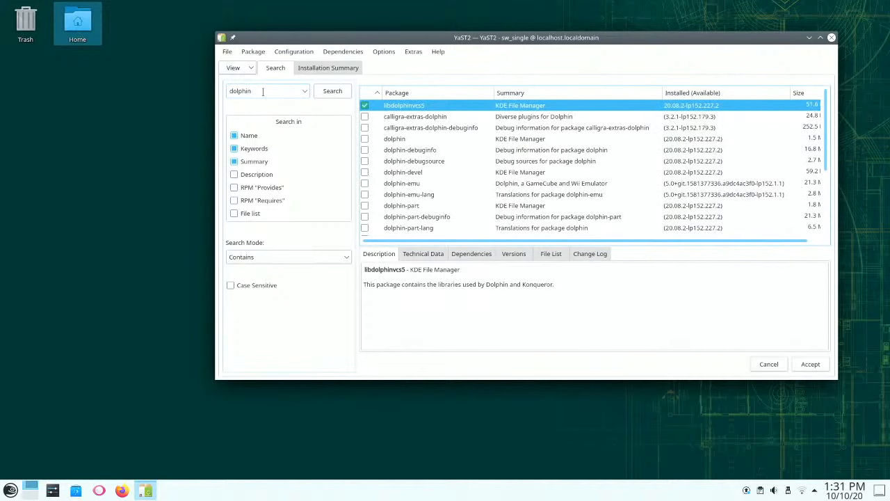
click(406, 140)
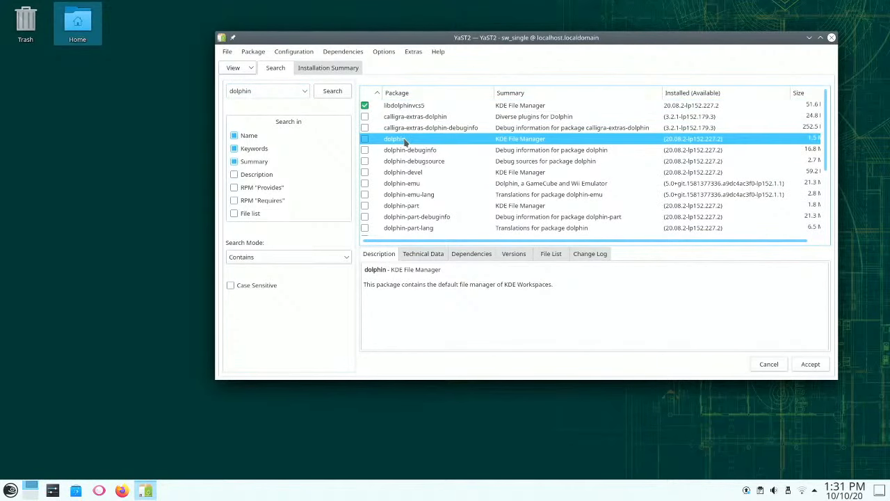
click(365, 139)
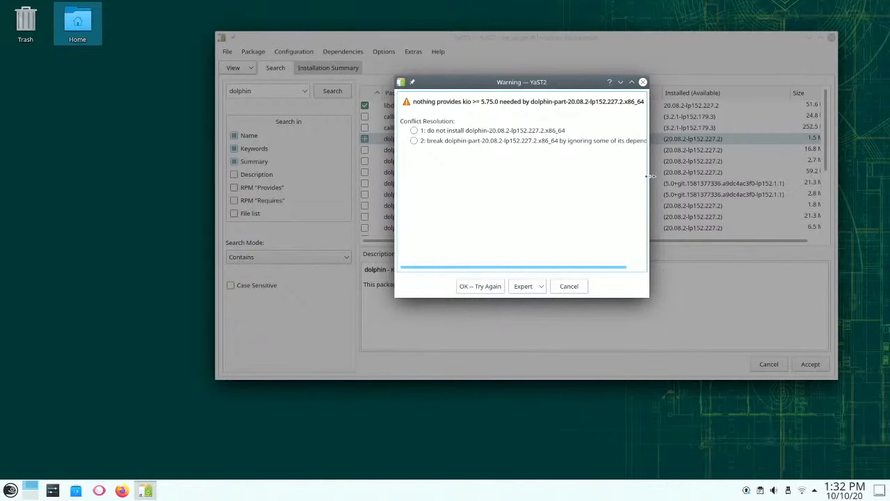
drag(652, 176, 889, 176)
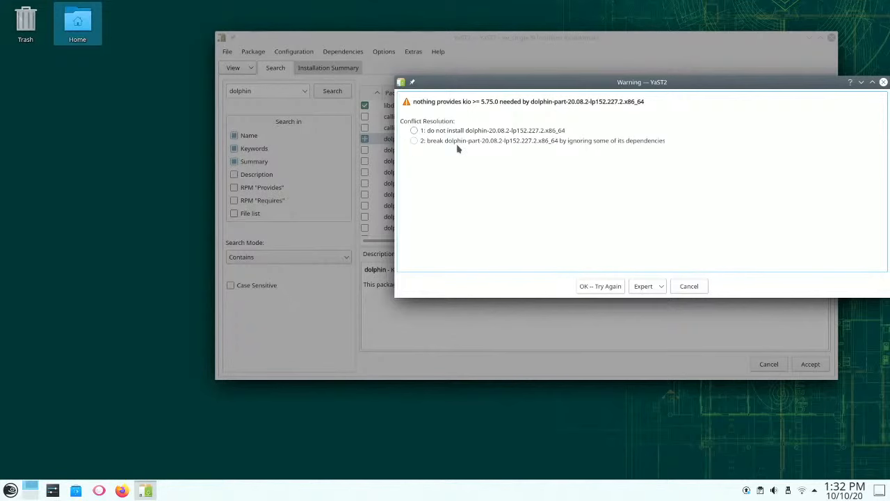
click(701, 289)
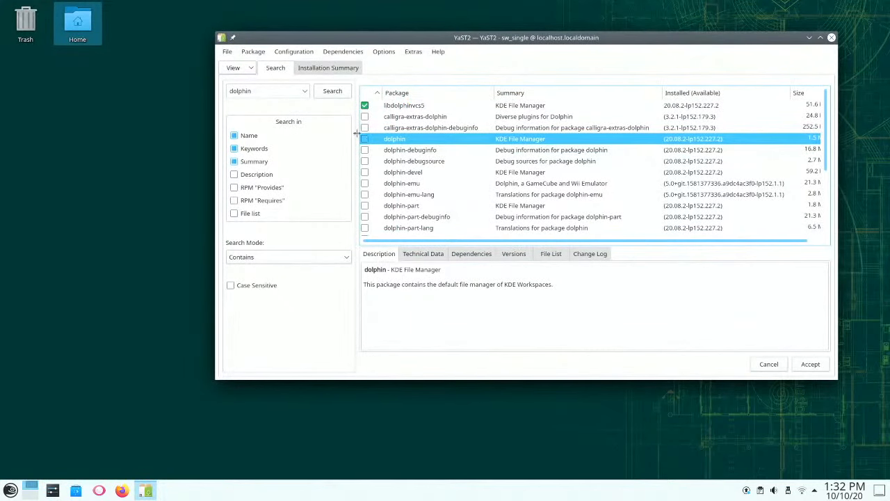
Step: Search for dolphin-part and inspect the dolphin-part and dolphin-part-debuginfo results
click(274, 91)
text(-part)
key(Return)
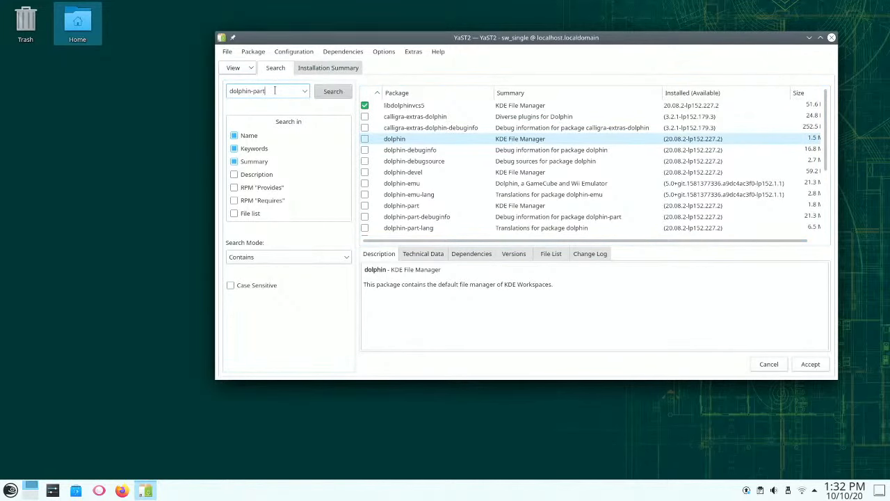
click(426, 118)
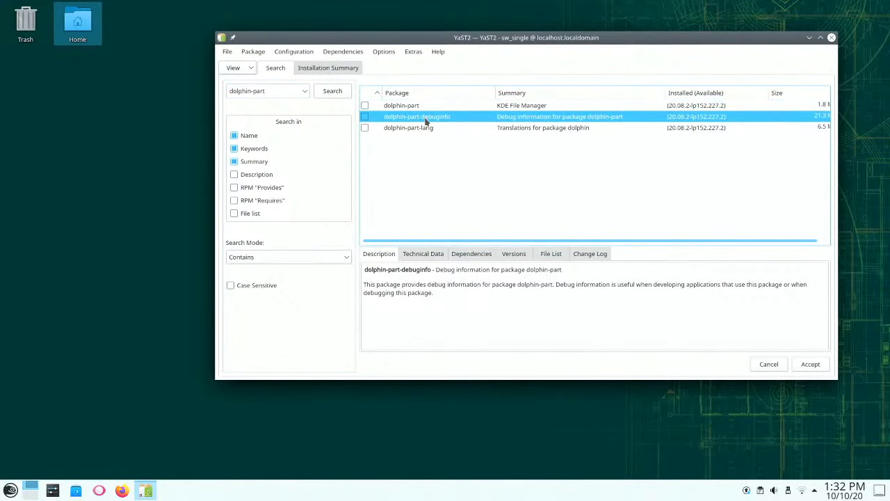
click(429, 109)
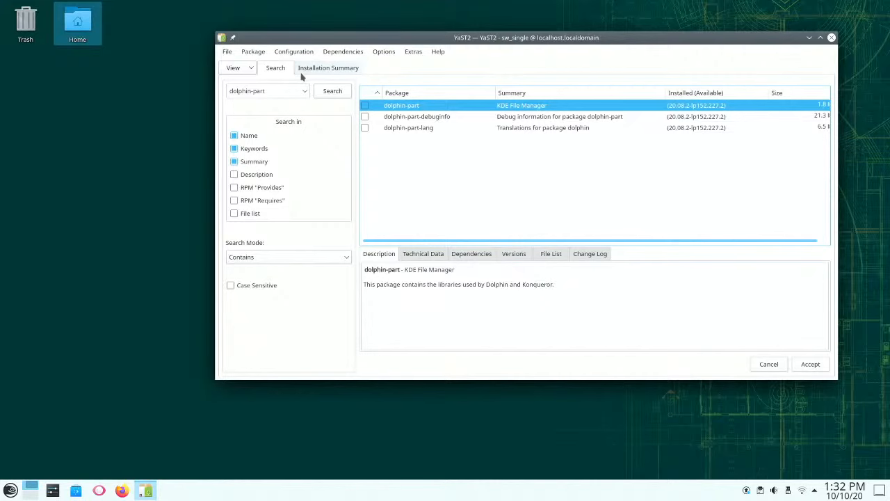
Step: Switch Software Management to the Patterns view and widen the list to show full names
drag(277, 92, 228, 88)
click(235, 68)
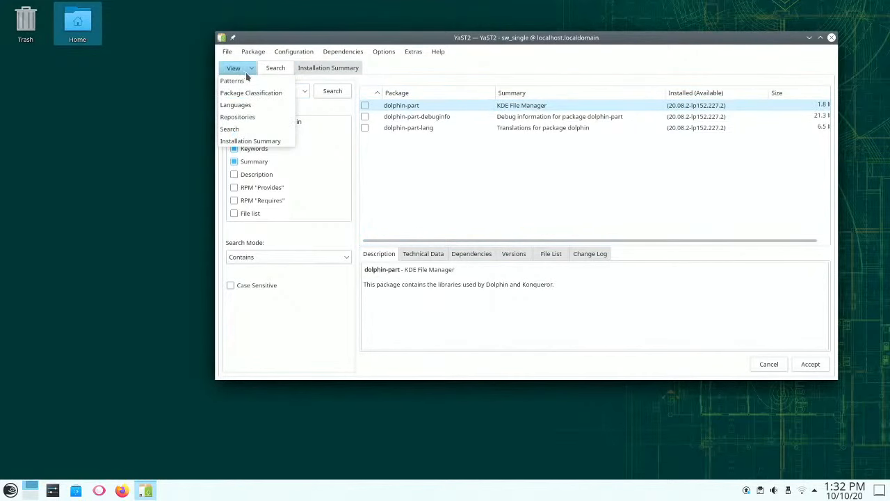
click(240, 79)
scroll(275, 230, down, 5)
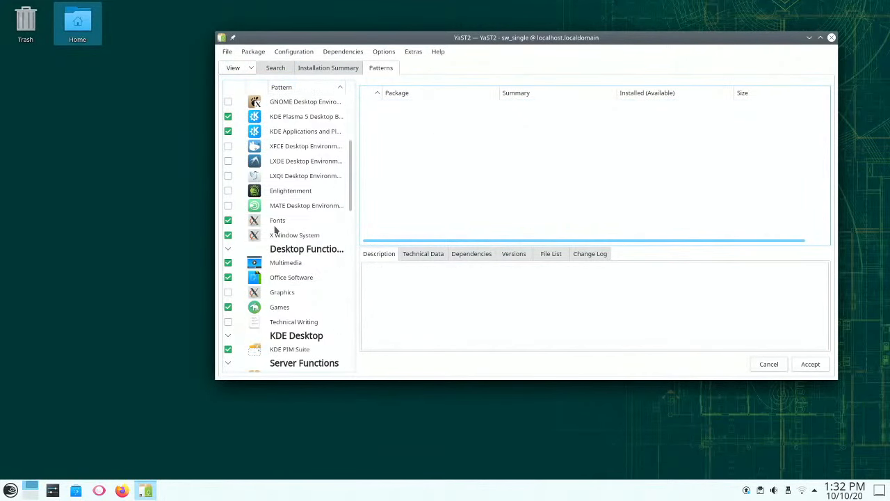
scroll(284, 260, down, 3)
scroll(281, 262, up, 4)
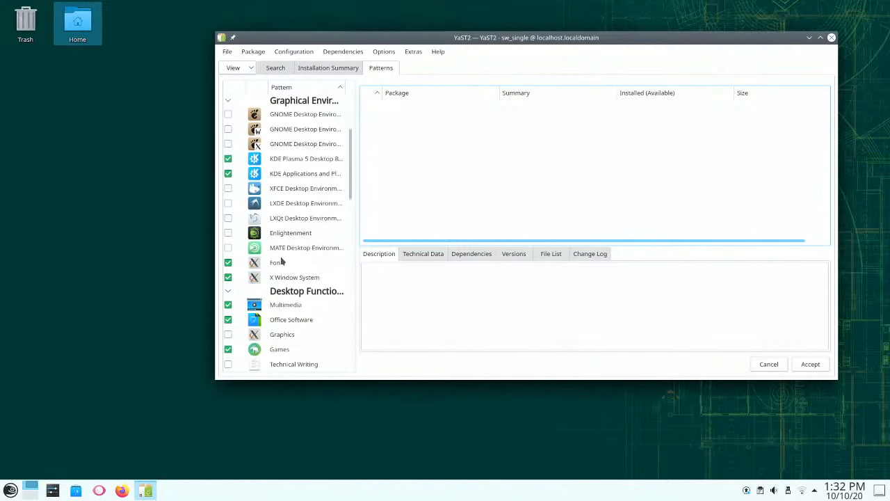
drag(357, 148, 530, 139)
Step: Mark KDE Applications and Plasma 5 Desktop and KDE Plasma 5 Desktop Base for unconditional update
right_click(318, 172)
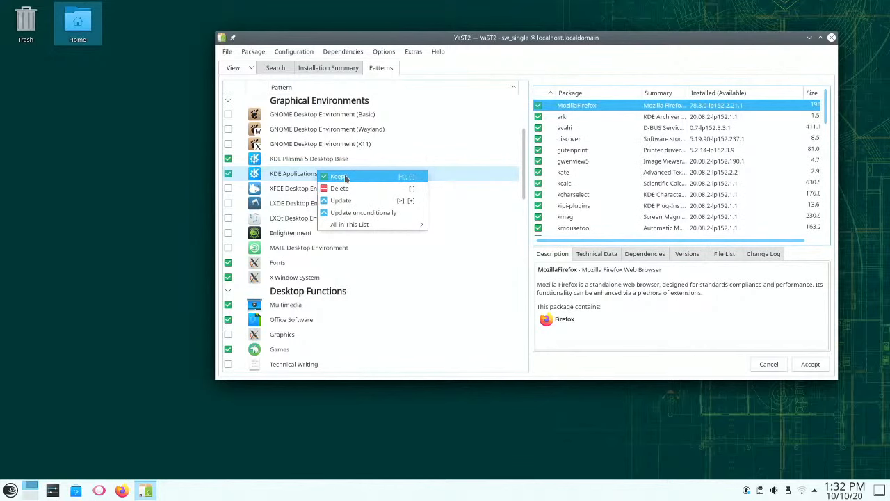
click(354, 202)
right_click(317, 160)
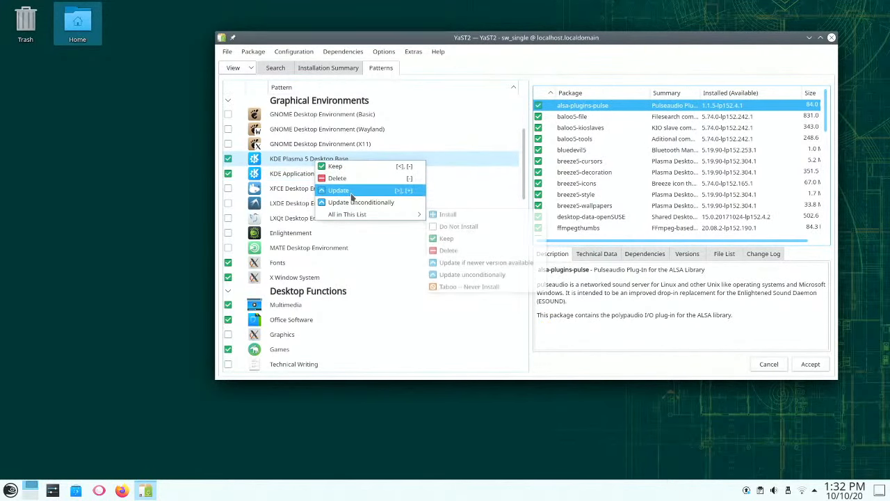
click(348, 190)
right_click(324, 160)
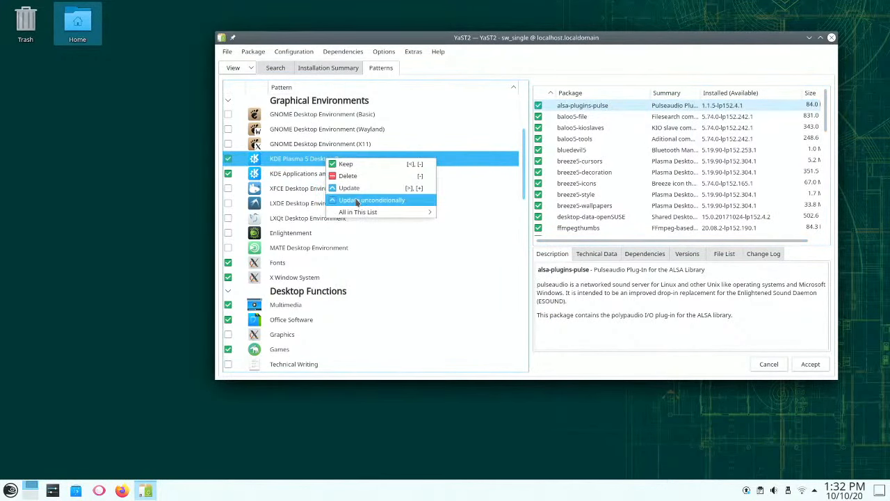
click(356, 201)
right_click(345, 173)
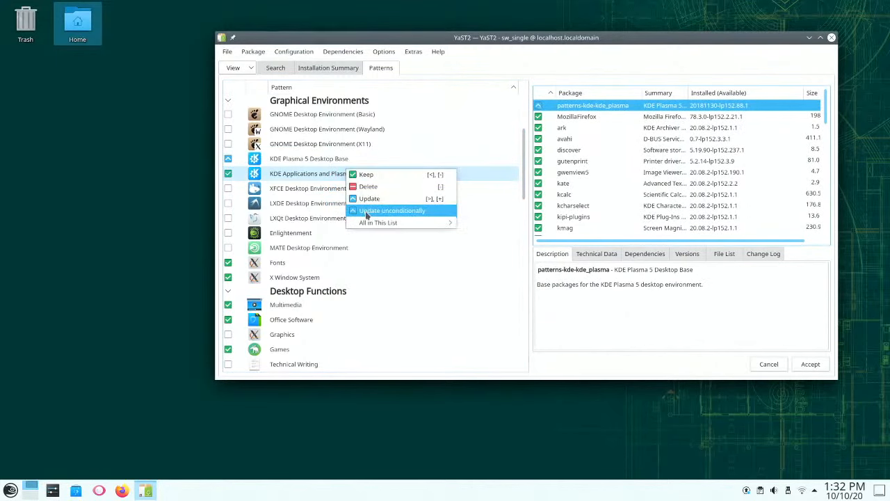
click(367, 211)
right_click(326, 162)
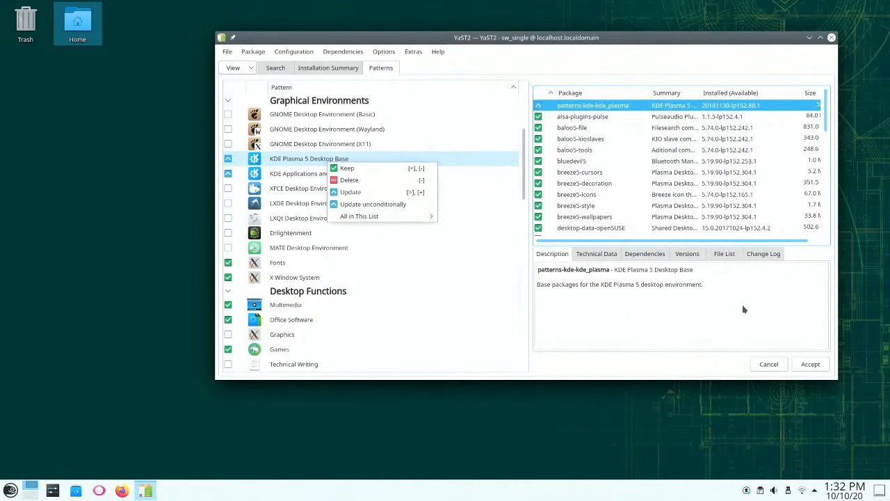
Step: Apply the pattern updates, accepting the automatic dependency changes, and continue after the report
click(811, 363)
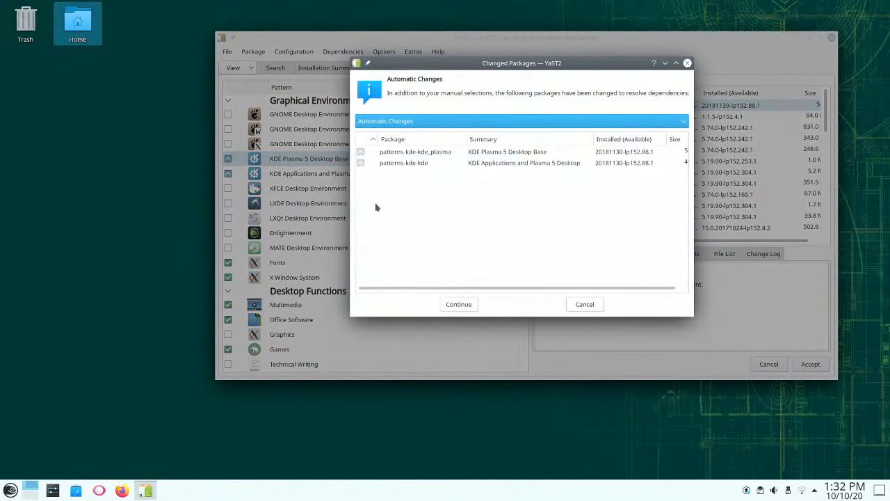
click(462, 304)
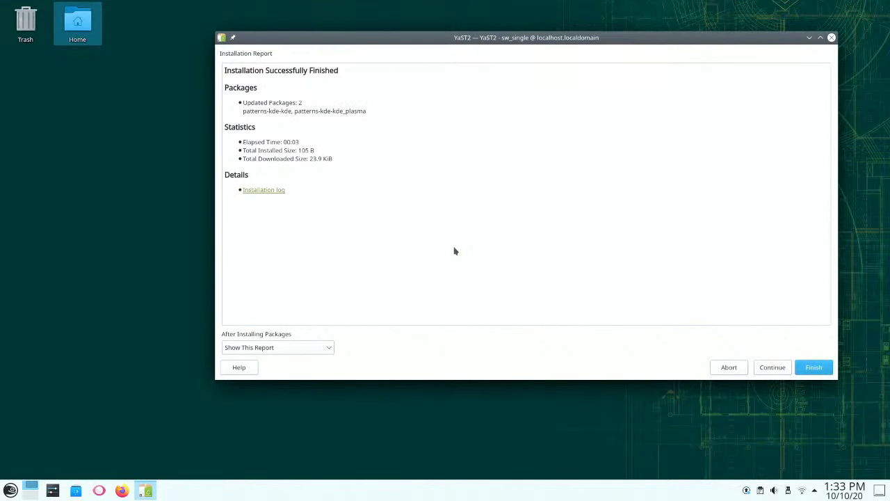
click(94, 36)
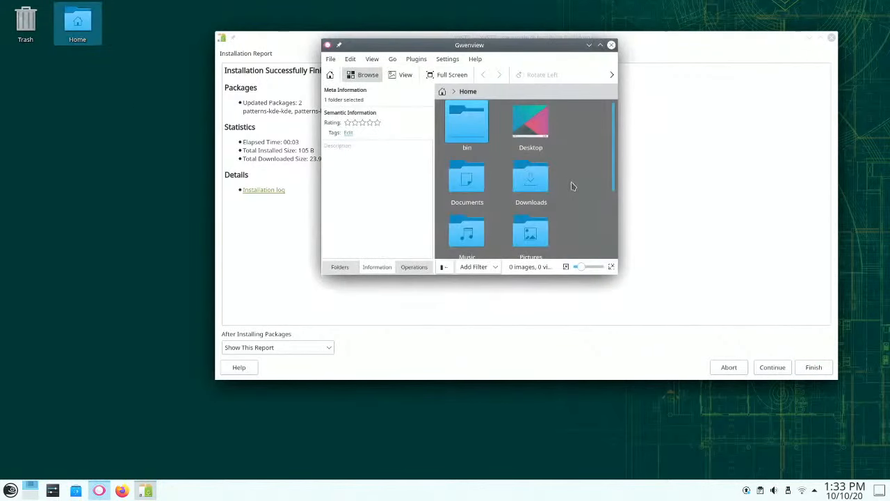
click(612, 45)
click(779, 367)
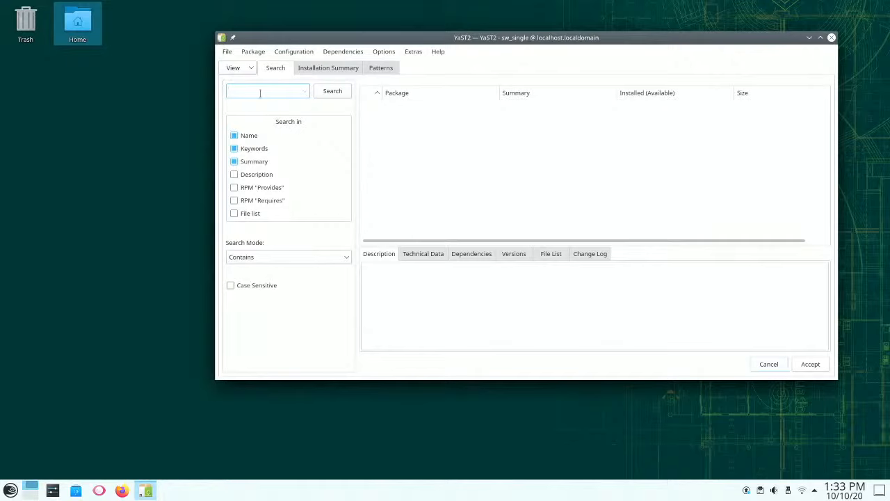
Step: Try installing dolphin-part, cancel the kio conflict, and quit Software Management discarding all changes
text(dolphin-part)
key(Return)
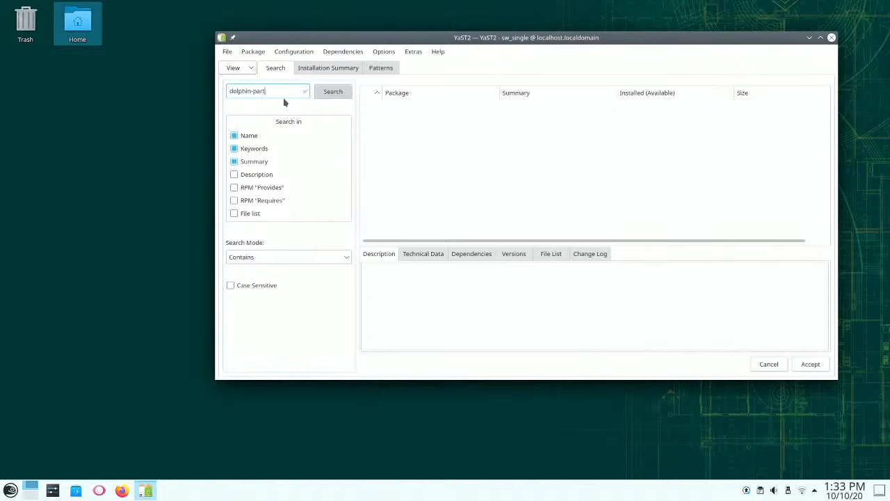
right_click(392, 111)
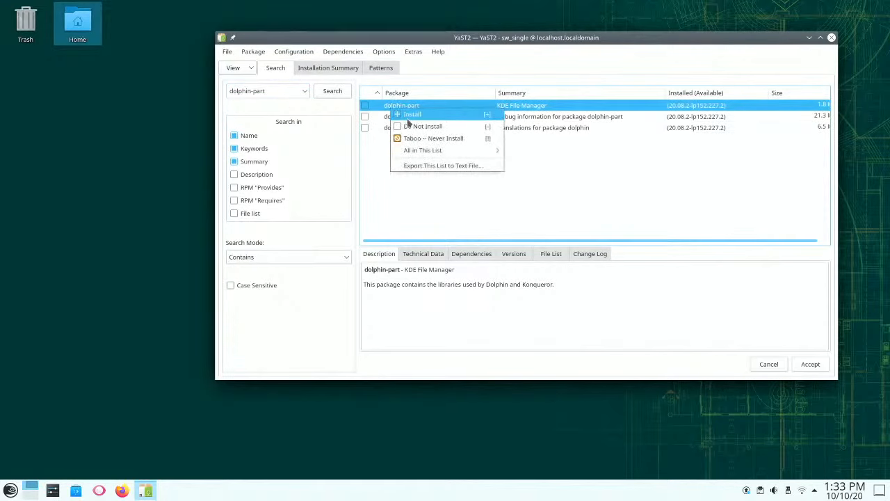
click(409, 120)
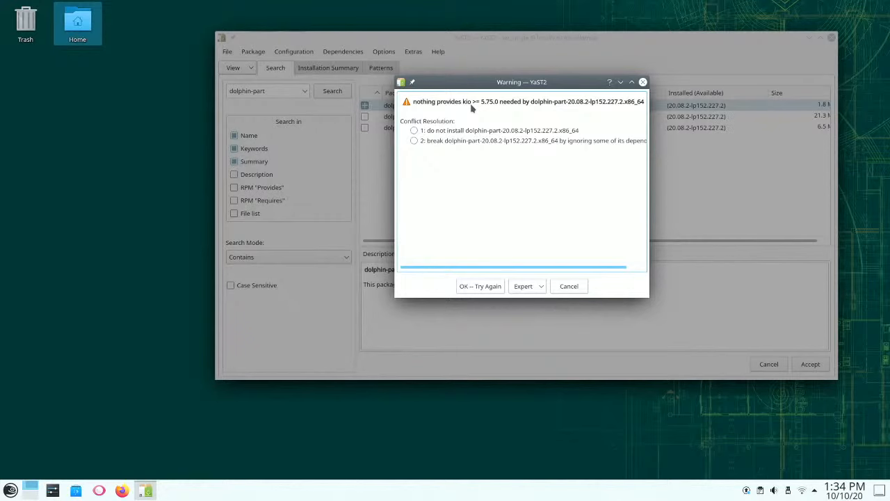
click(569, 286)
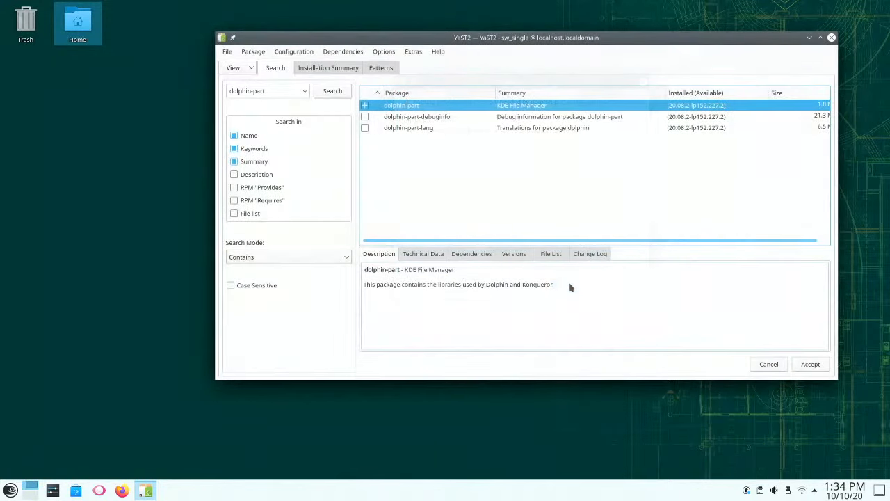
click(765, 364)
click(547, 211)
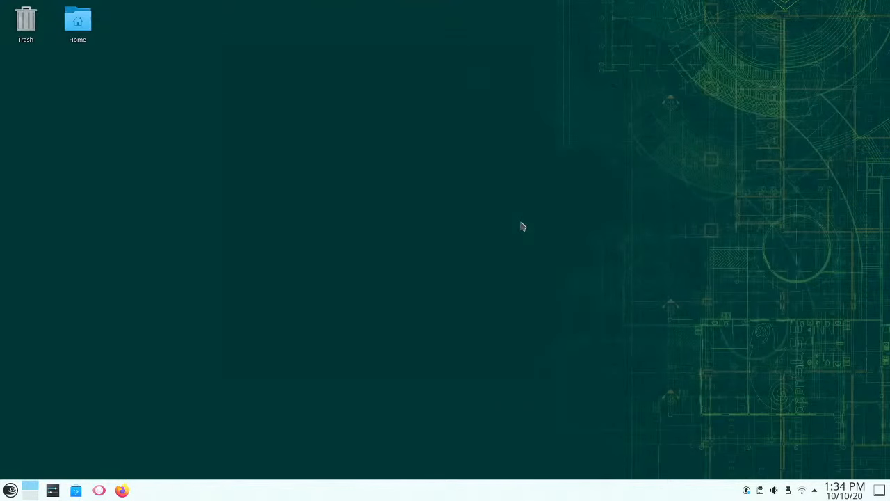
Step: Launch YaST Software Repositories from the launcher via 'repo', authenticating with the root password
key(super)
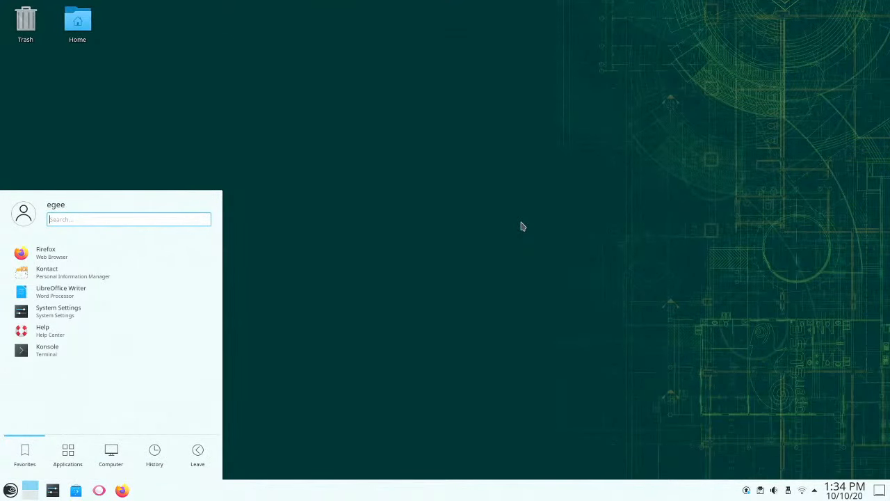
text(repo)
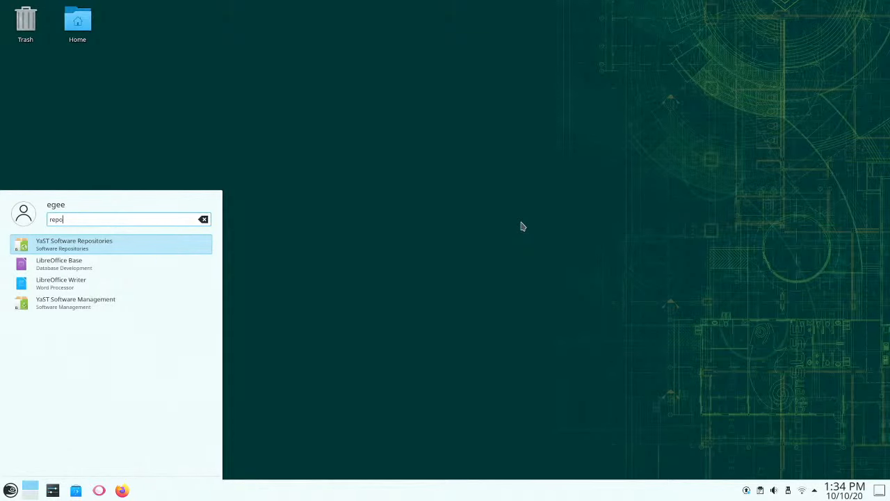
key(Return)
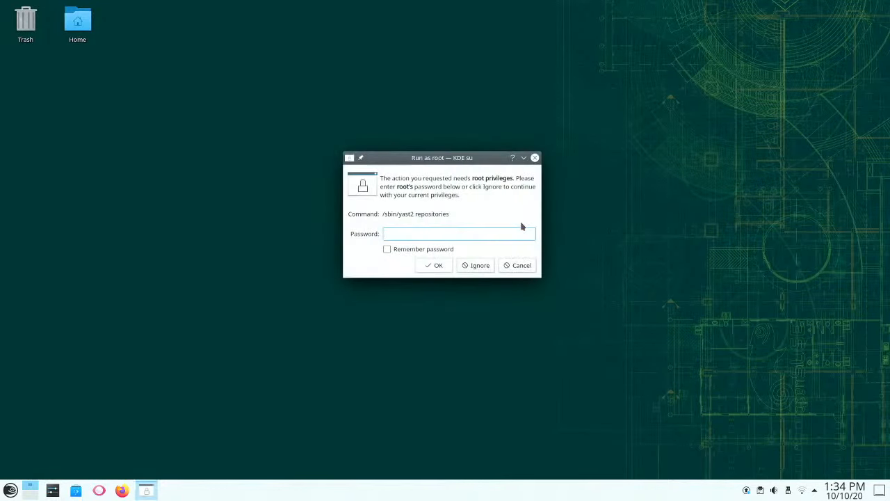
text(****)
key(Return)
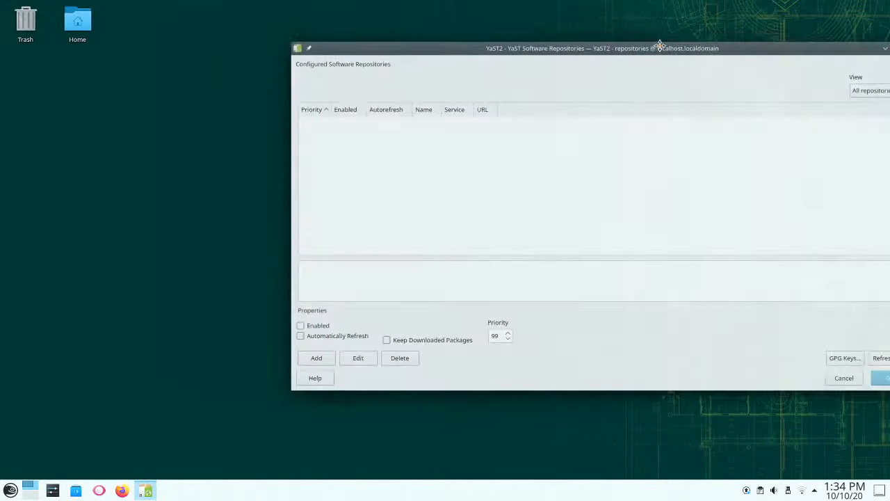
drag(659, 44, 560, 25)
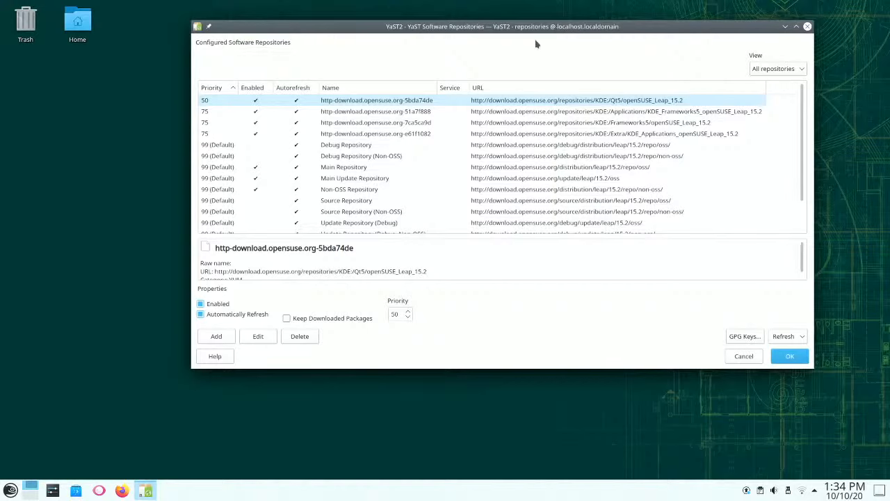
Step: Add the Packman Repository from Community Repositories and trust its GnuPG signing key
click(220, 340)
click(792, 358)
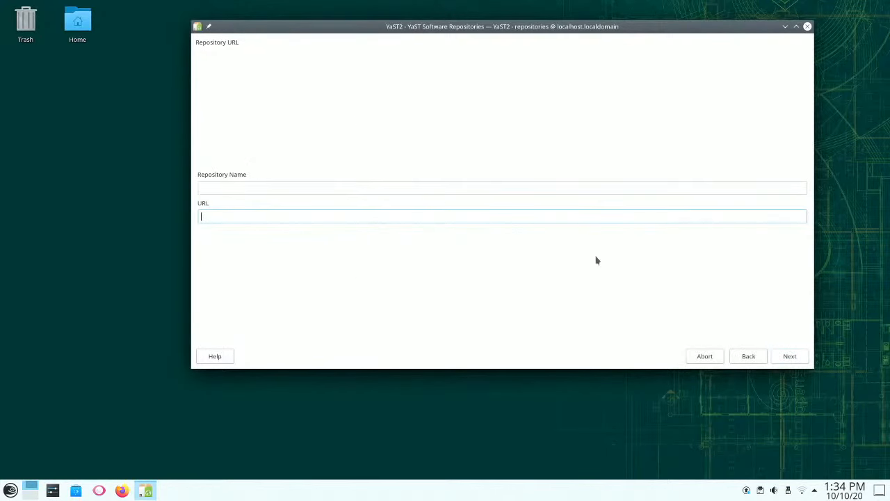
click(749, 357)
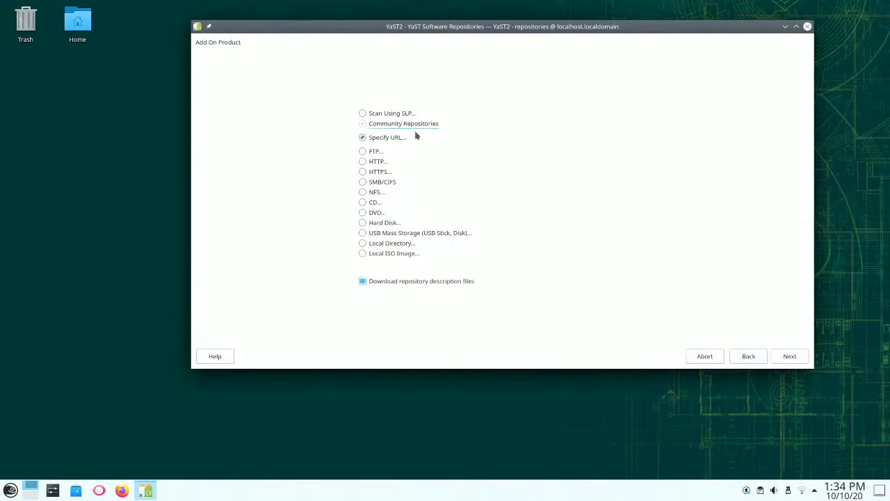
click(403, 123)
click(789, 354)
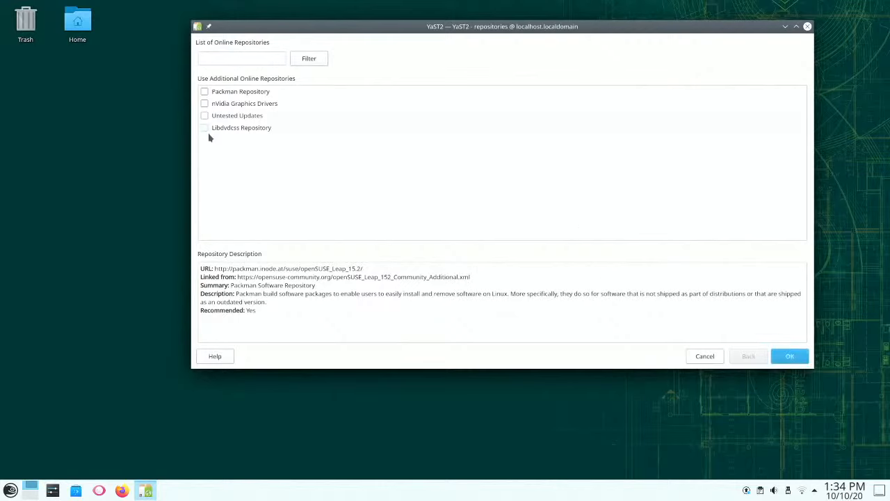
click(229, 92)
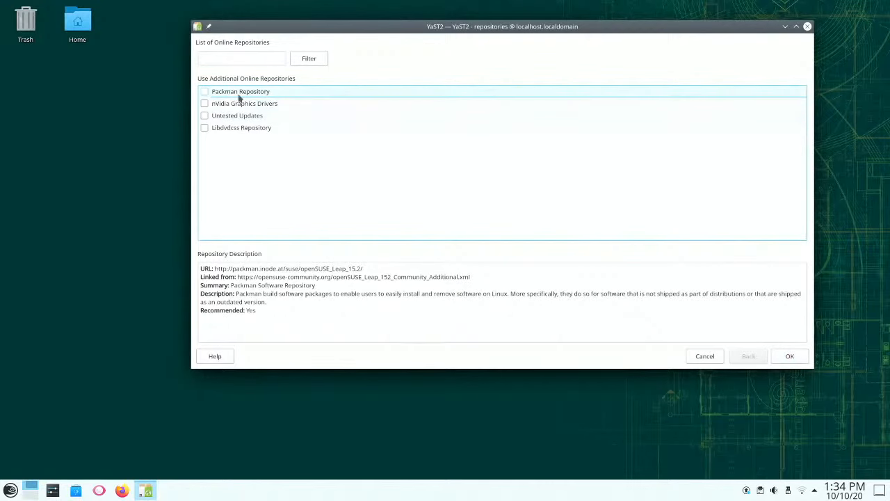
click(205, 92)
click(774, 359)
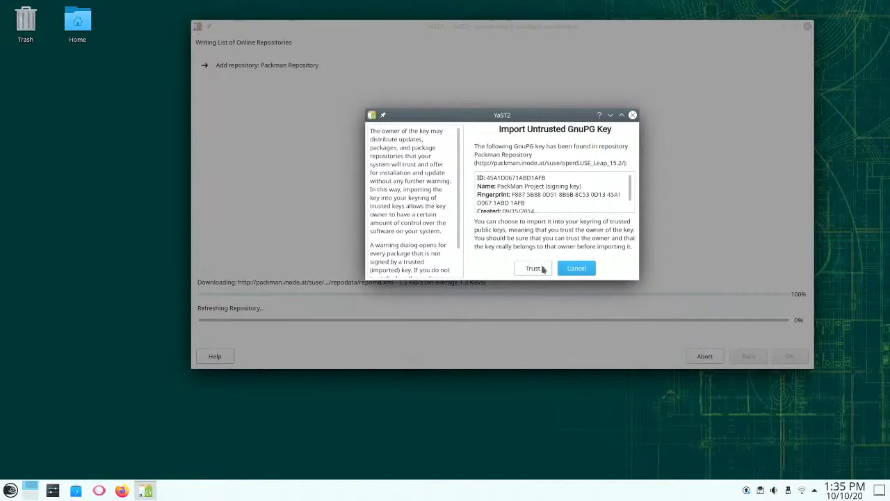
click(534, 270)
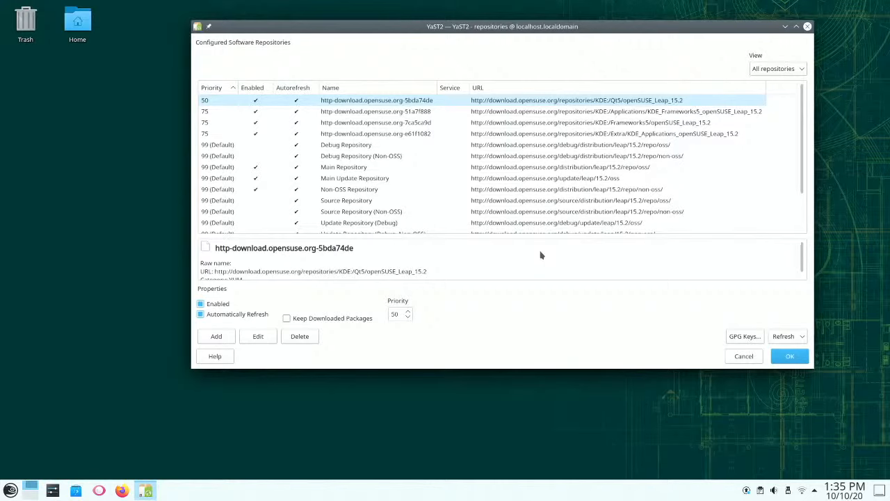
Step: Save the repository settings, then relaunch YaST Software Management via 'soft' with the root password
click(790, 356)
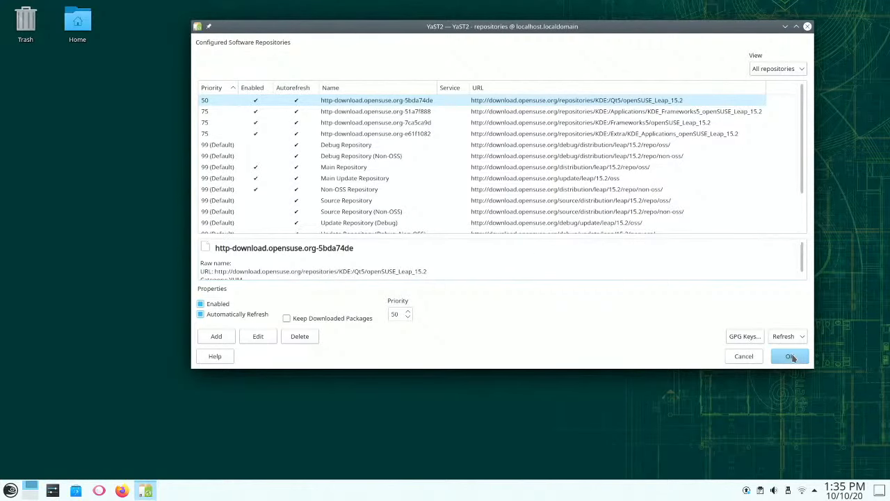
key(super)
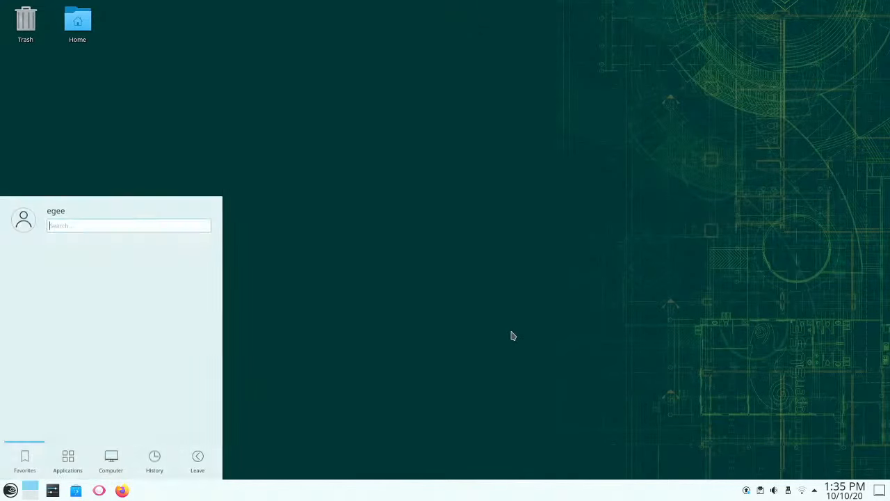
text(soft)
key(Return)
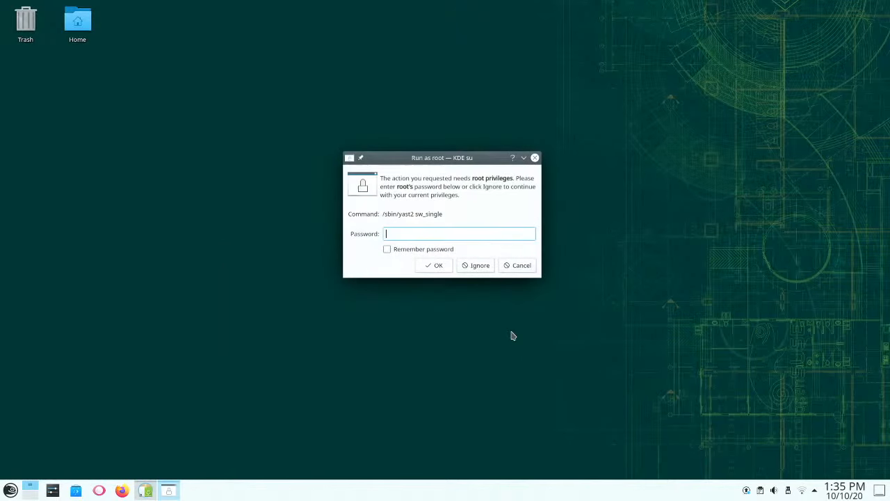
text(****)
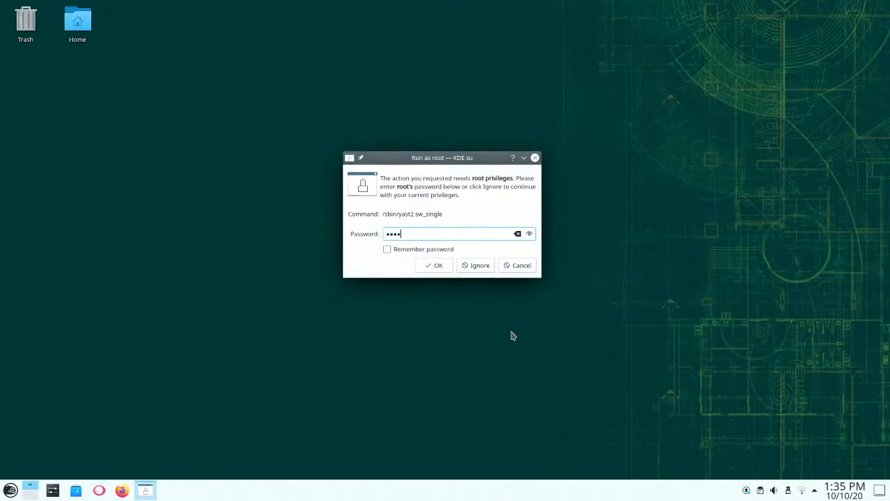
key(Return)
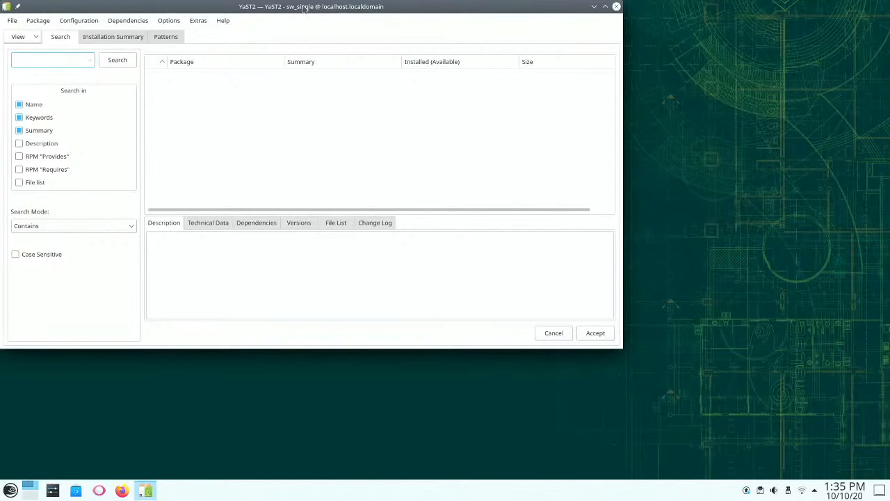
drag(302, 6, 481, 18)
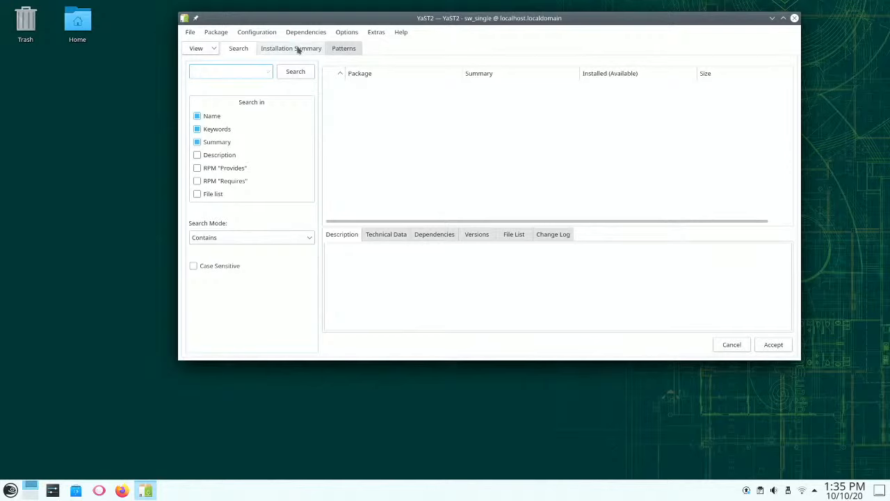
click(214, 32)
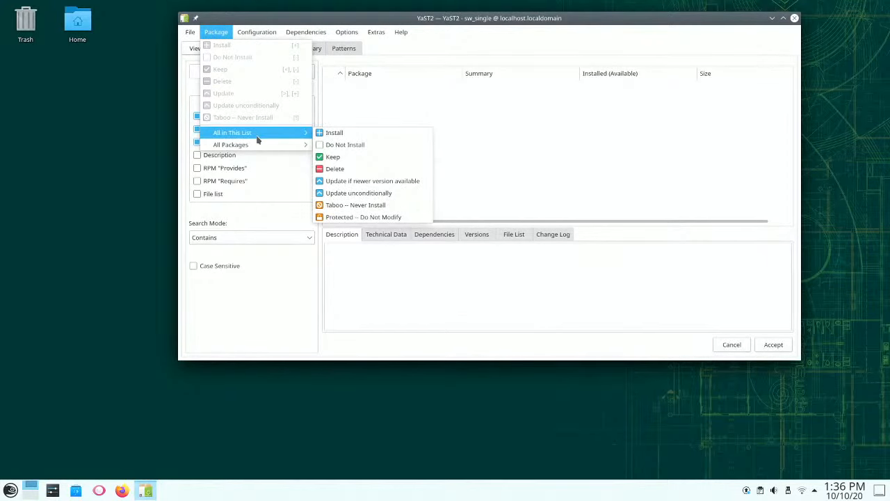
Step: Browse packages by repository and select the Packman Repository
mouse_move(257, 145)
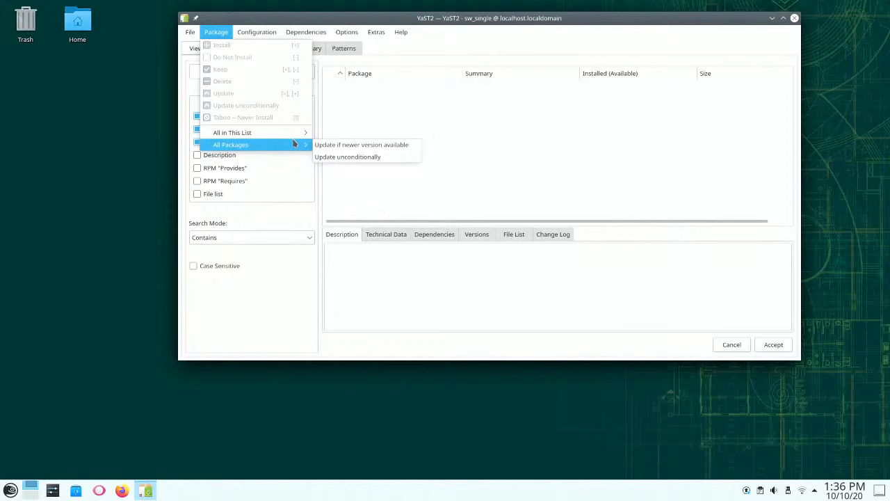
click(468, 99)
click(215, 54)
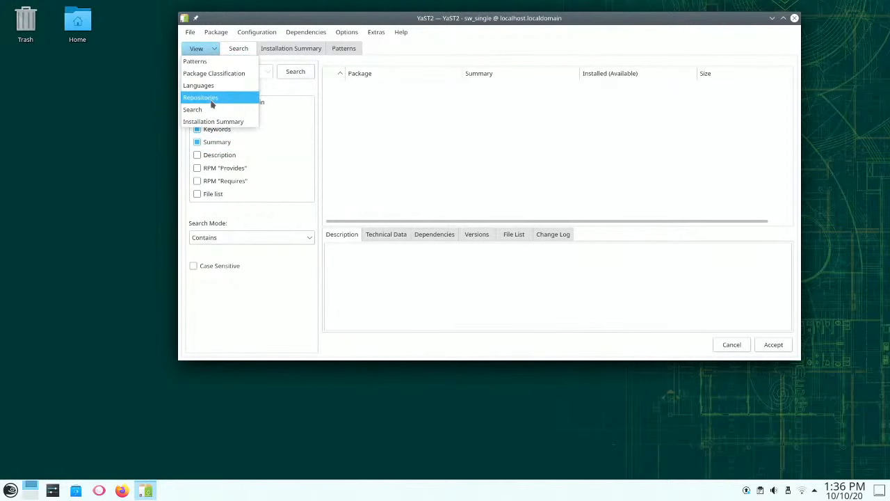
click(213, 98)
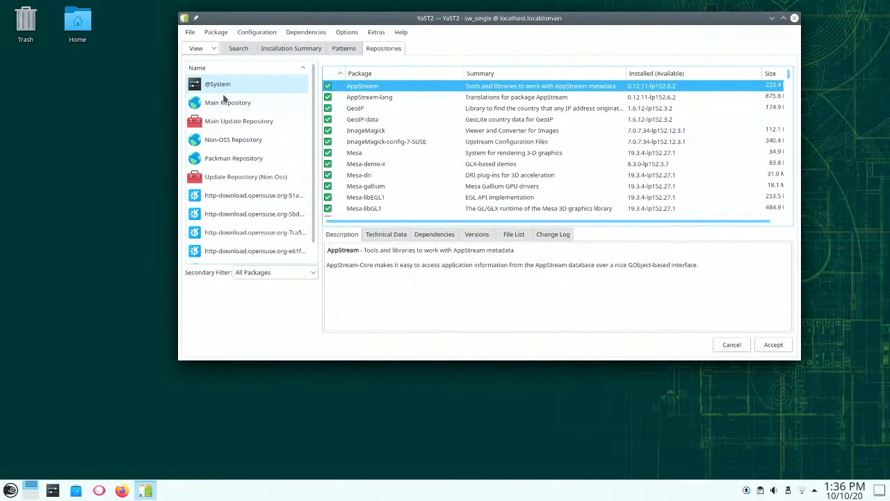
click(241, 176)
click(234, 161)
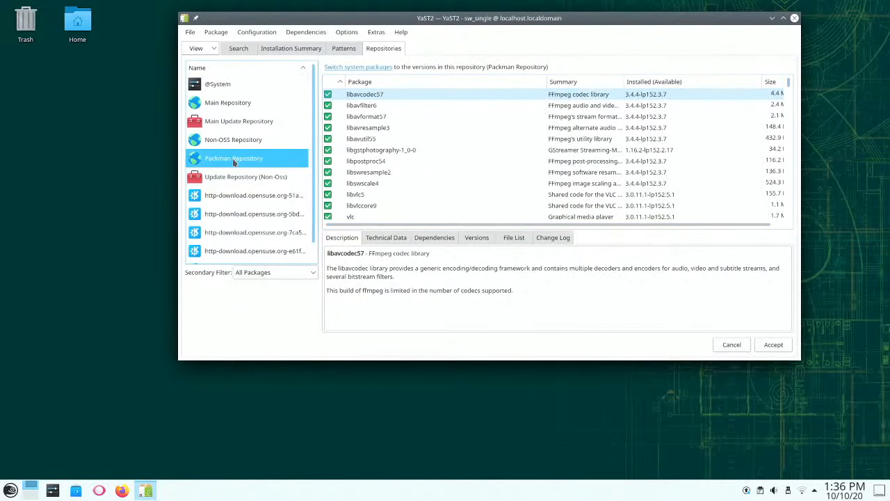
Step: Switch system packages to Packman versions and accept the automatic dependency changes
click(371, 65)
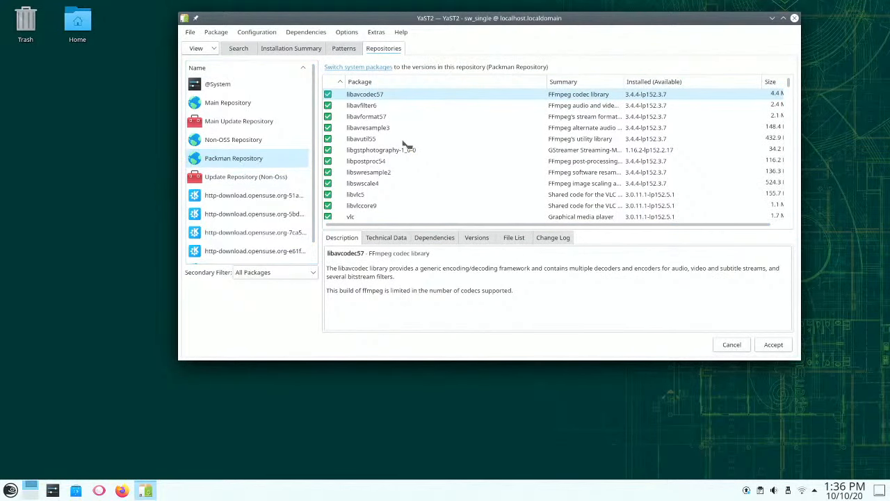
click(775, 344)
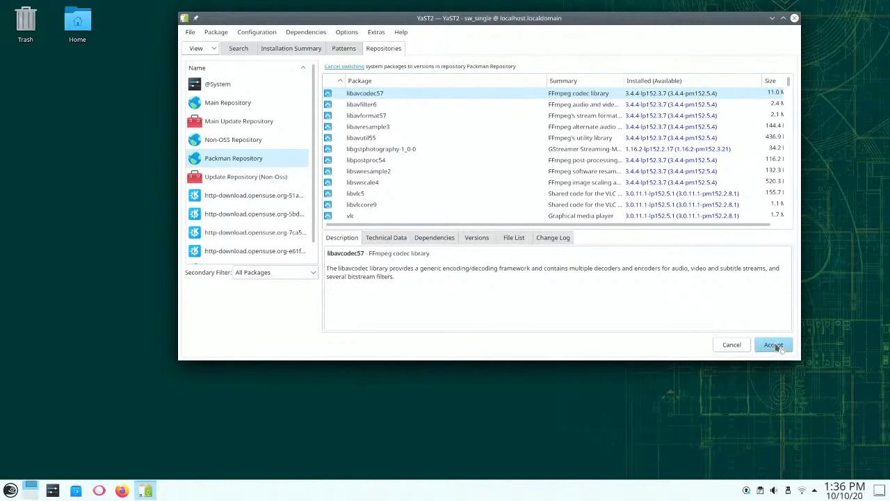
scroll(413, 223, down, 1)
scroll(404, 249, up, 1)
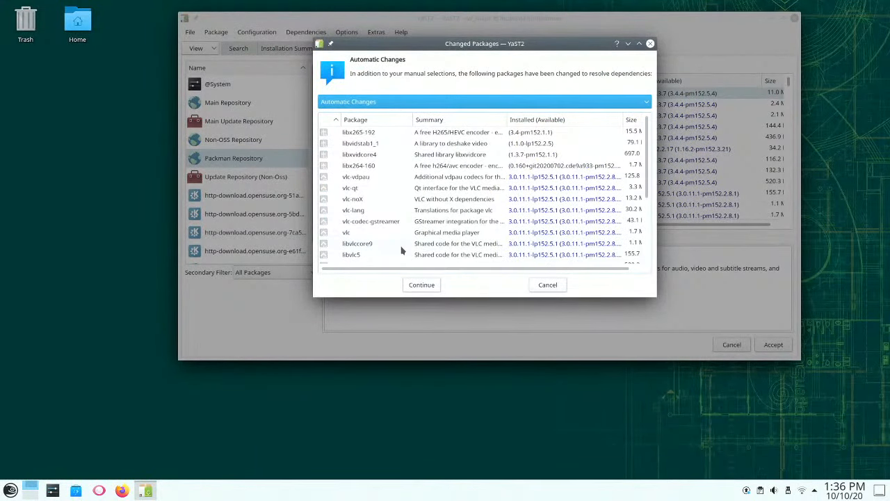
click(425, 286)
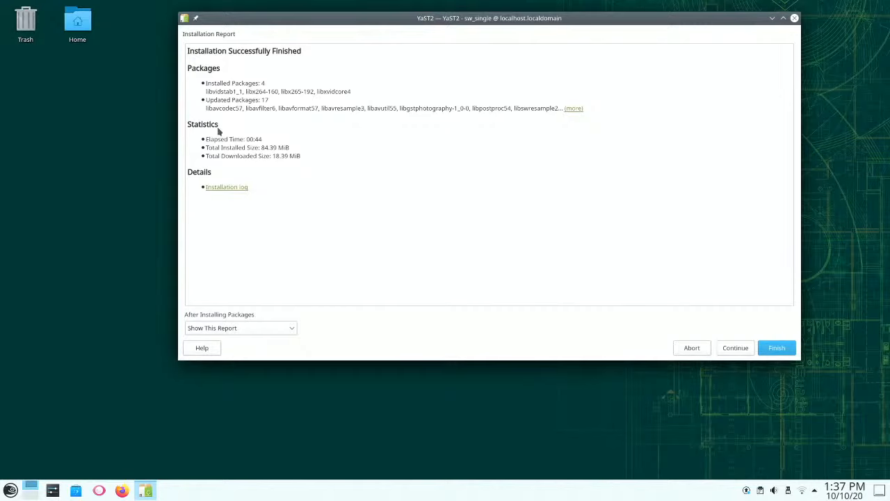
Step: Close the installation report, search for kio, and list its available versions
click(775, 350)
click(737, 352)
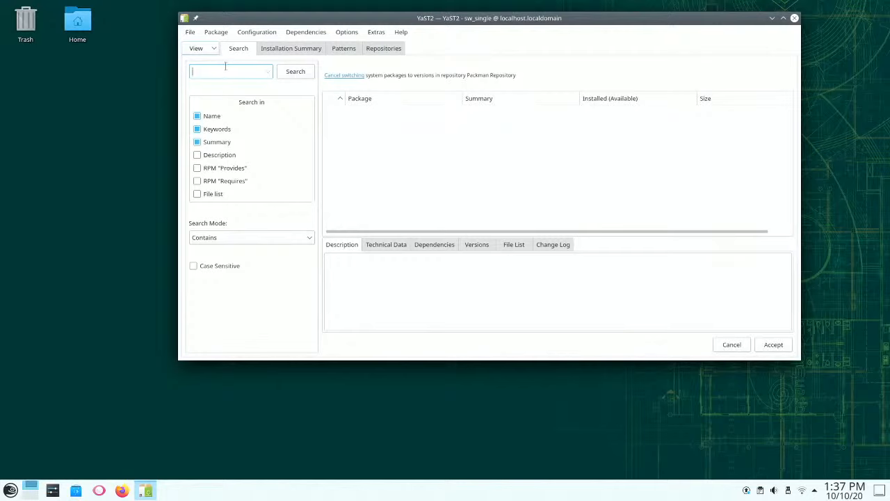
key(ctrl+a)
text(k)
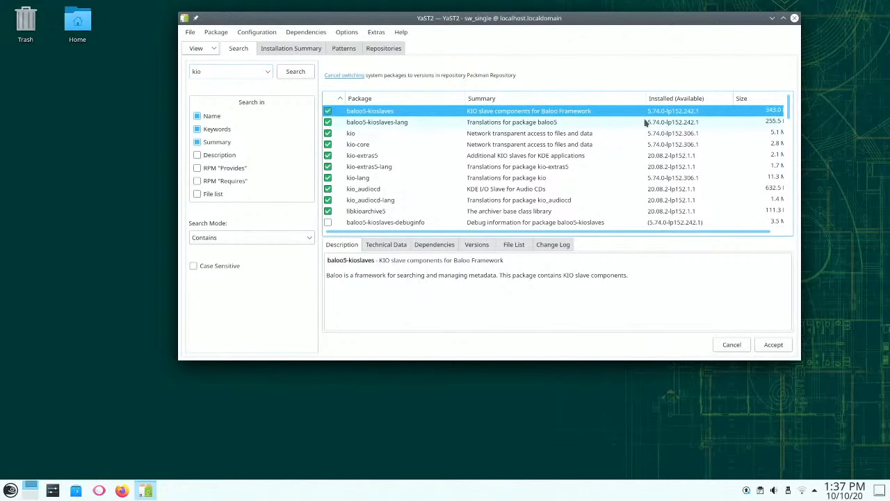
click(660, 134)
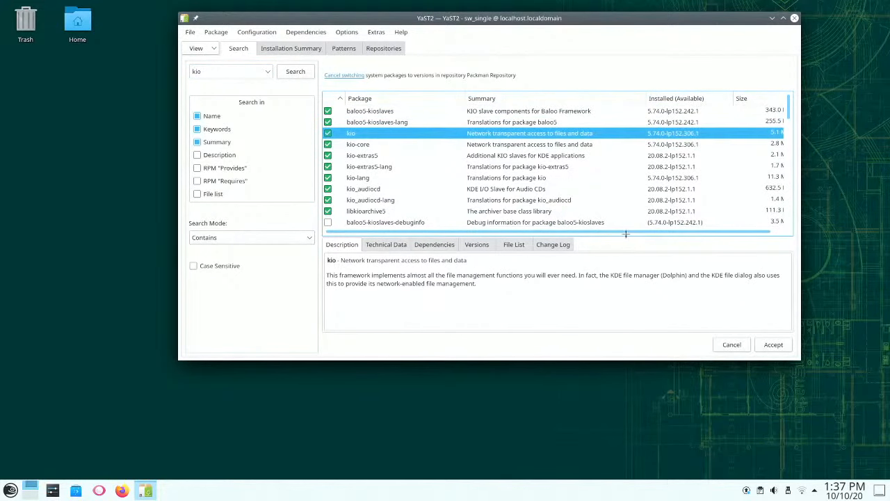
click(478, 245)
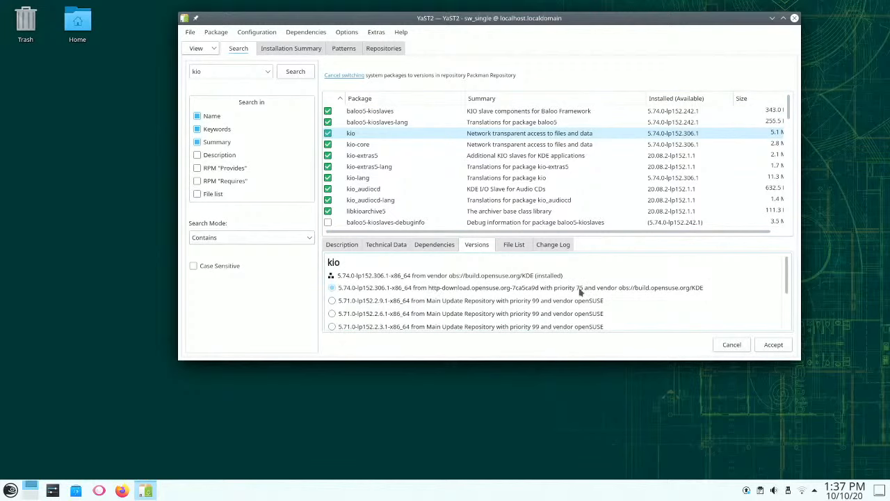
Step: Review the kio versions list, open and dismiss kio's action menu, and select the search term
scroll(581, 294, down, 1)
scroll(586, 300, down, 1)
scroll(388, 326, up, 1)
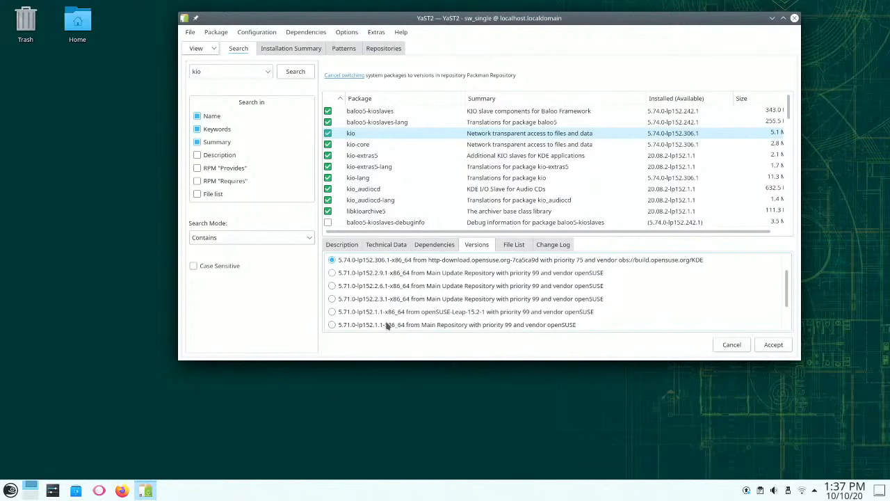
scroll(348, 320, up, 1)
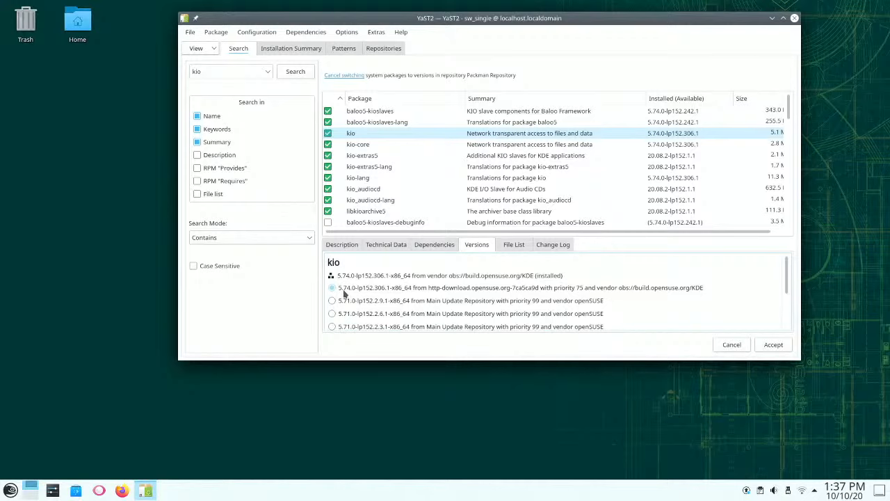
right_click(359, 135)
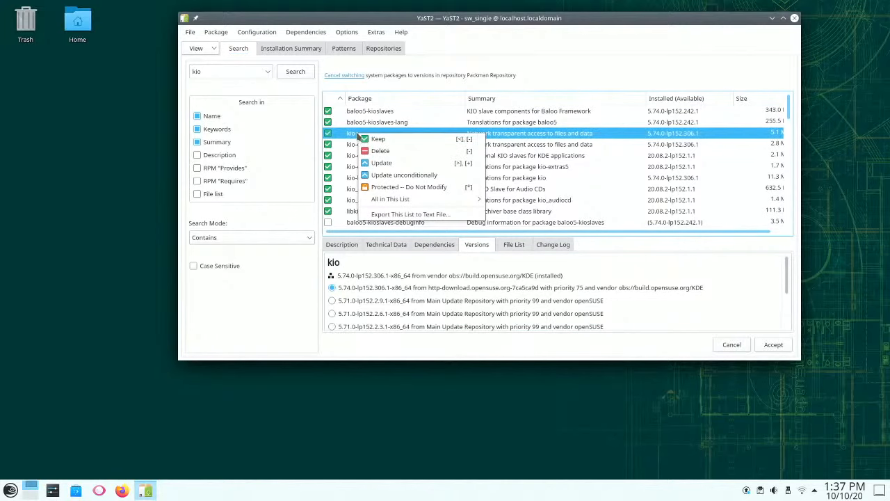
click(718, 317)
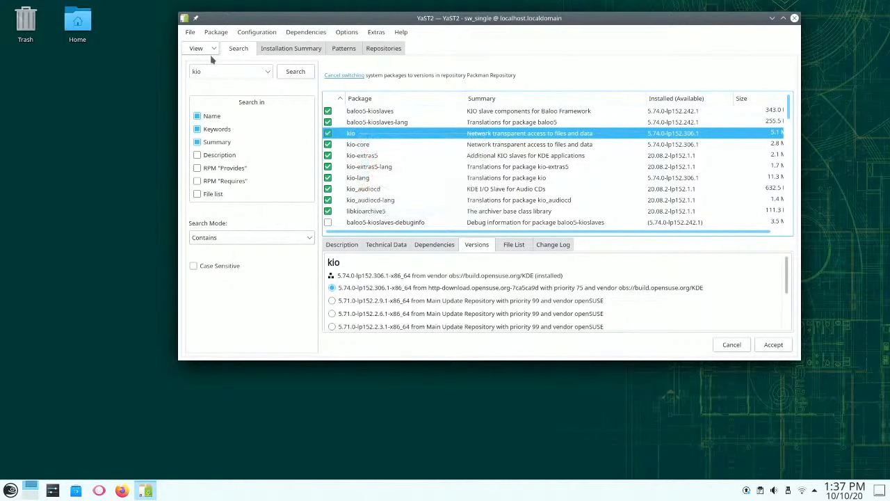
double_click(197, 72)
Step: Mark dolphin for install, resolving the conflict by ignoring dolphin-part's unmet kio dependency
text(dolphin)
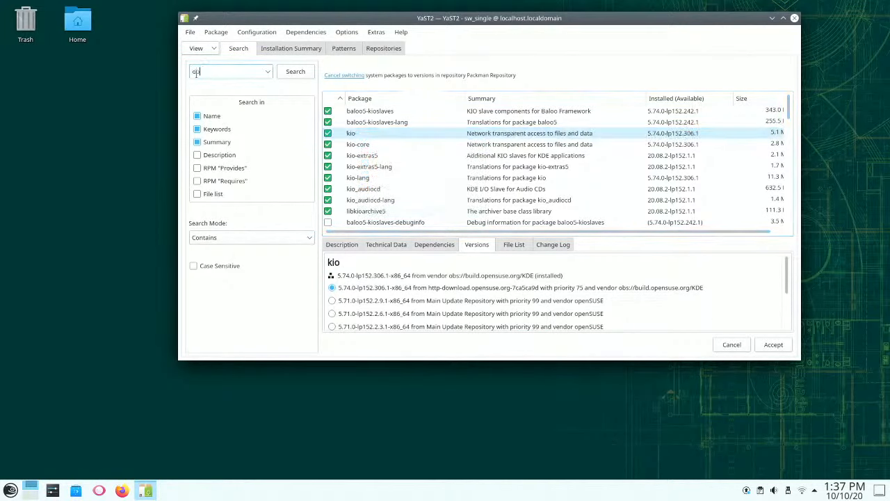
key(Return)
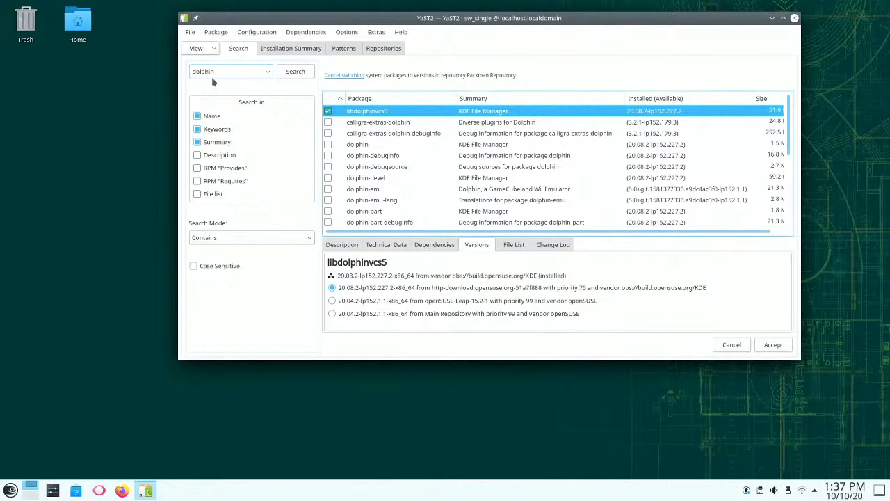
right_click(368, 145)
click(374, 151)
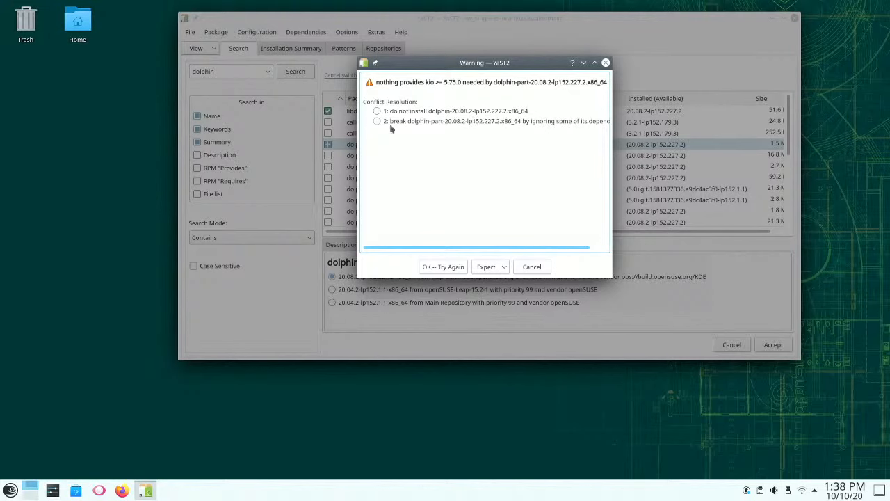
click(417, 124)
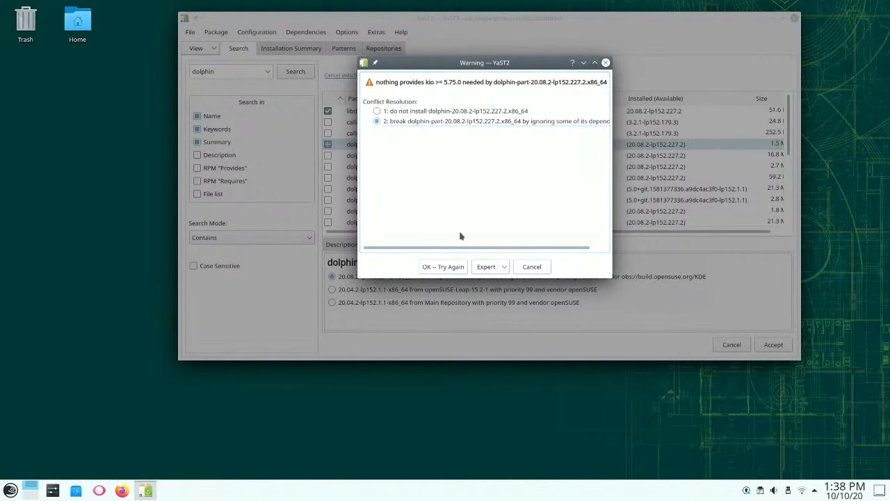
click(446, 271)
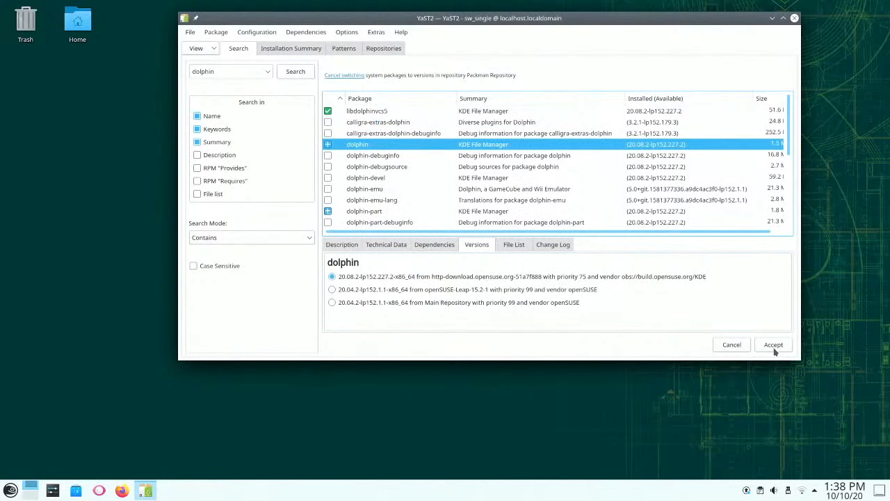
Step: Accept the package changes to start installation, then launch Firefox
click(775, 347)
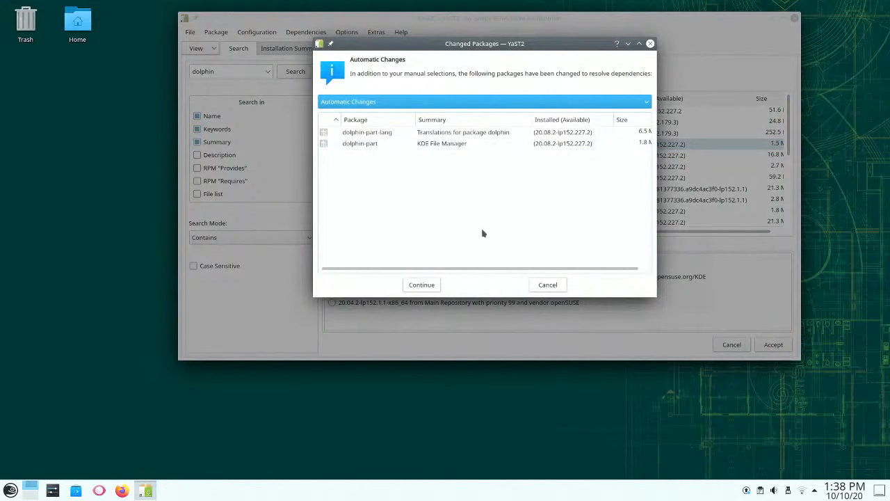
click(433, 288)
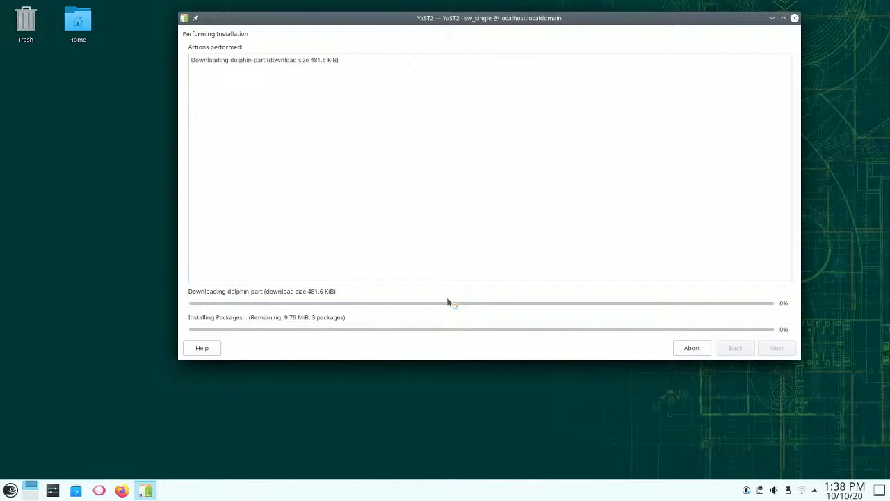
click(123, 491)
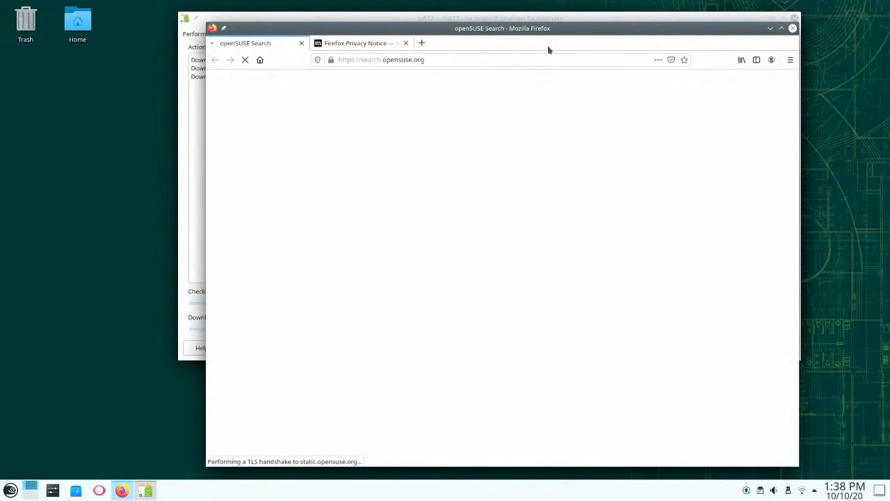
Step: Search the web for openqa and go from open.qa to the live openQA instance
click(530, 59)
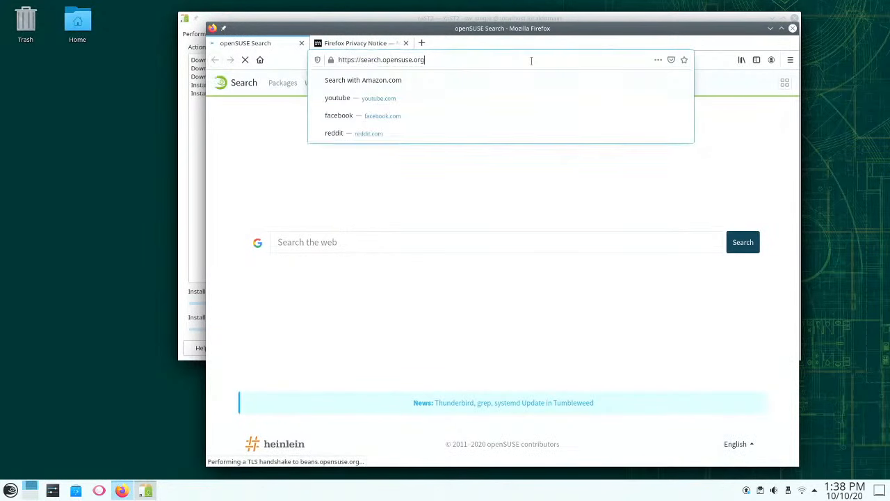
click(362, 44)
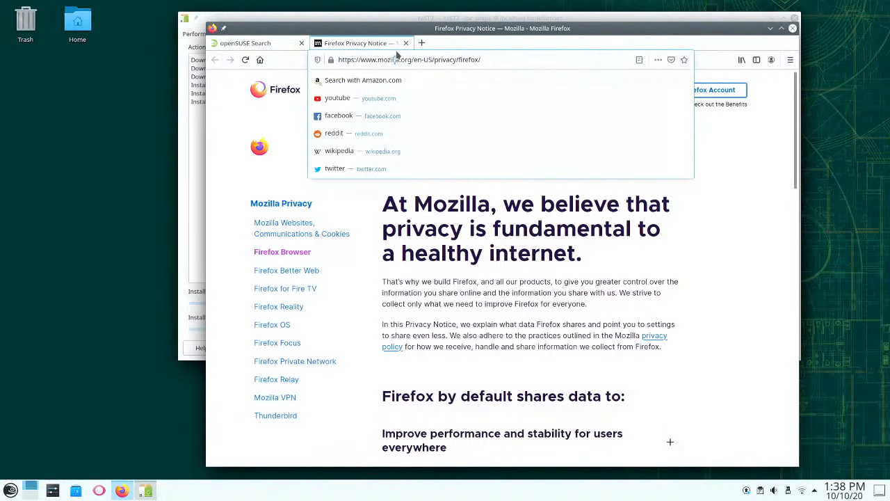
text(openqa)
key(Return)
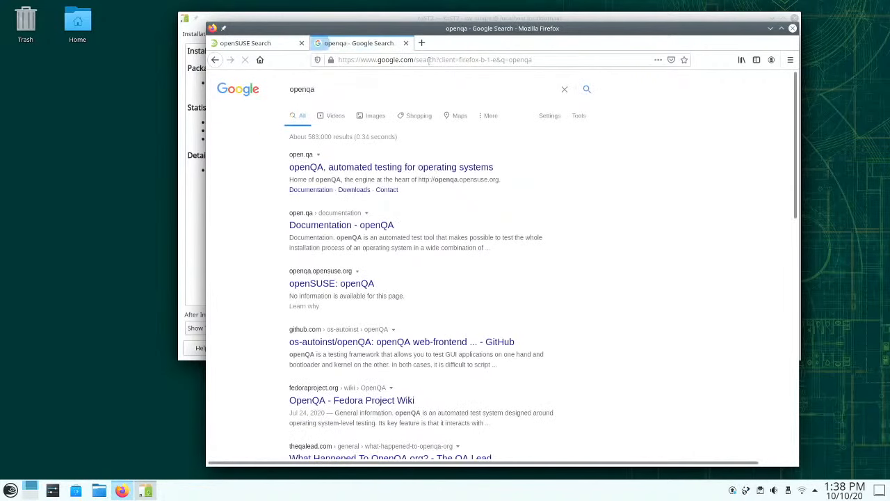
click(411, 169)
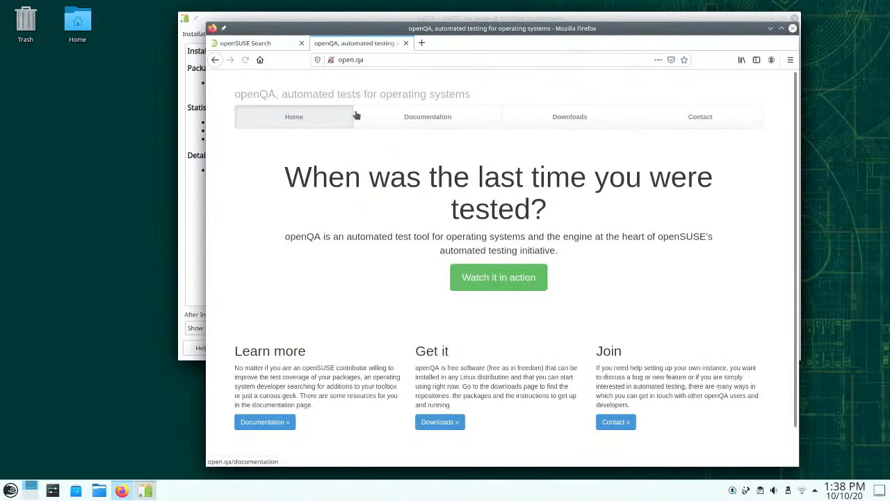
scroll(380, 262, down, 1)
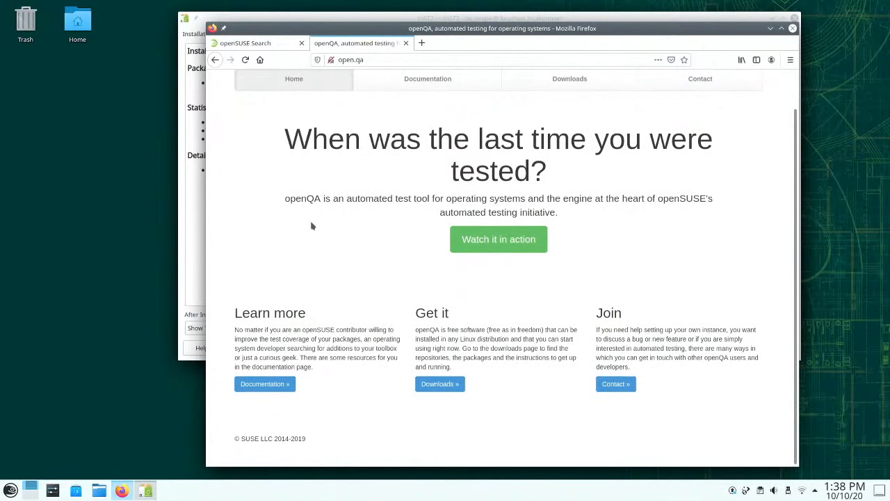
scroll(329, 408, up, 1)
click(506, 278)
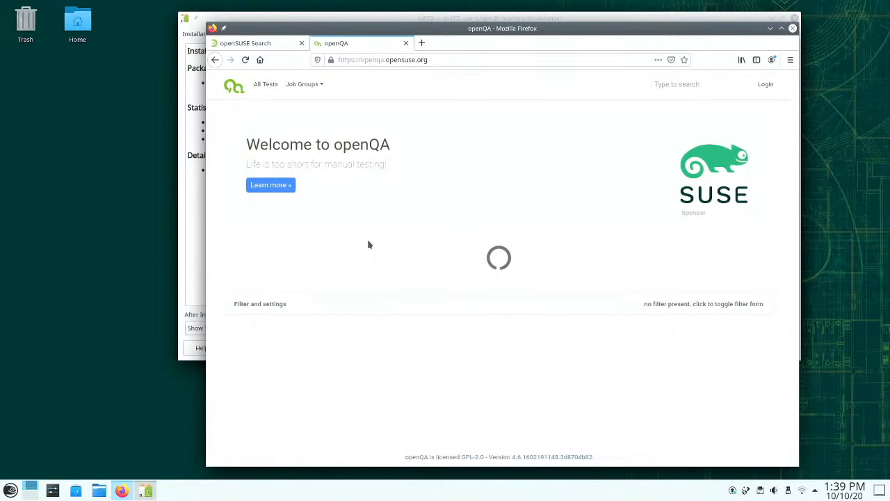
Step: Find 'argon' on the page, open Argon build 1.126 results and all recent Argon builds
scroll(367, 250, down, 3)
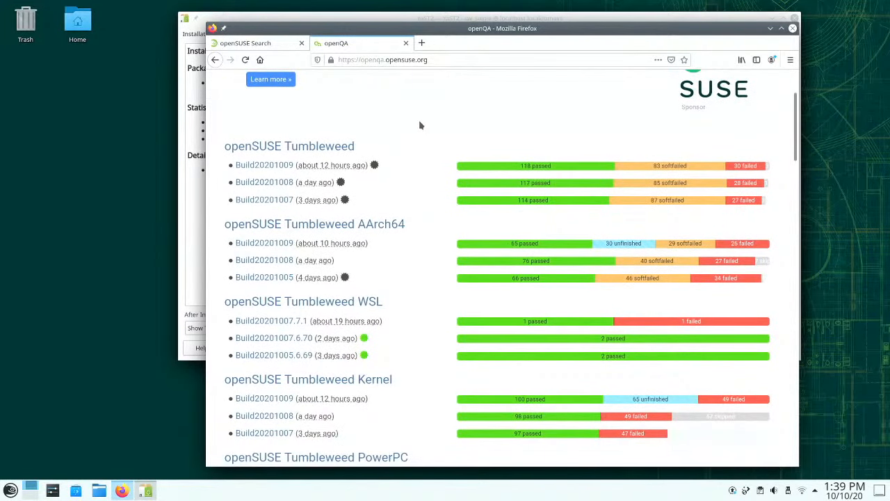
key(ctrl+f)
text(argon)
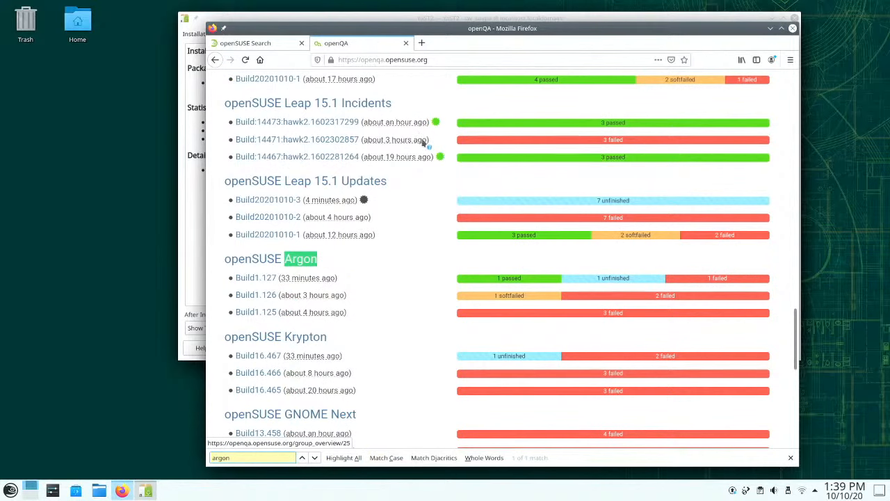
scroll(428, 146, down, 1)
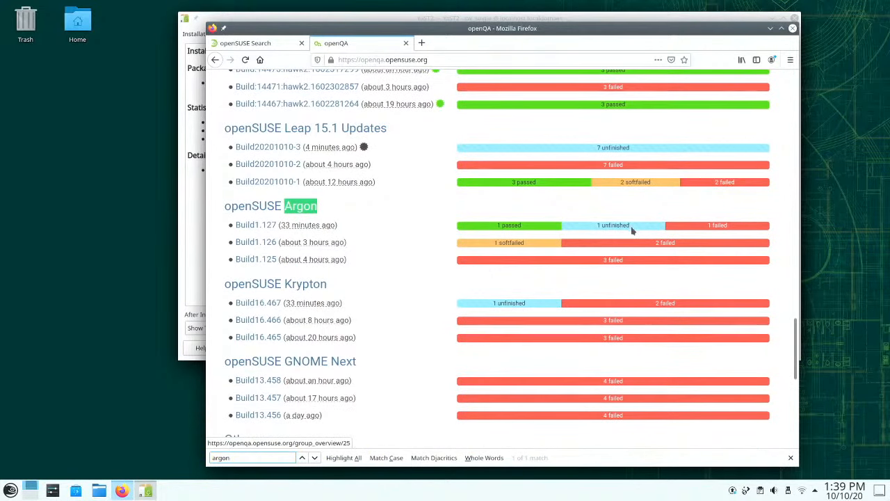
click(266, 244)
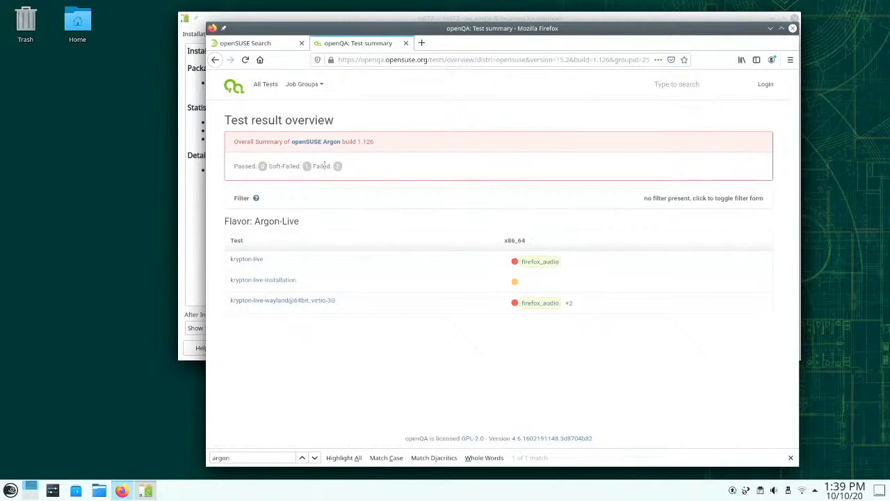
mouse_move(246, 257)
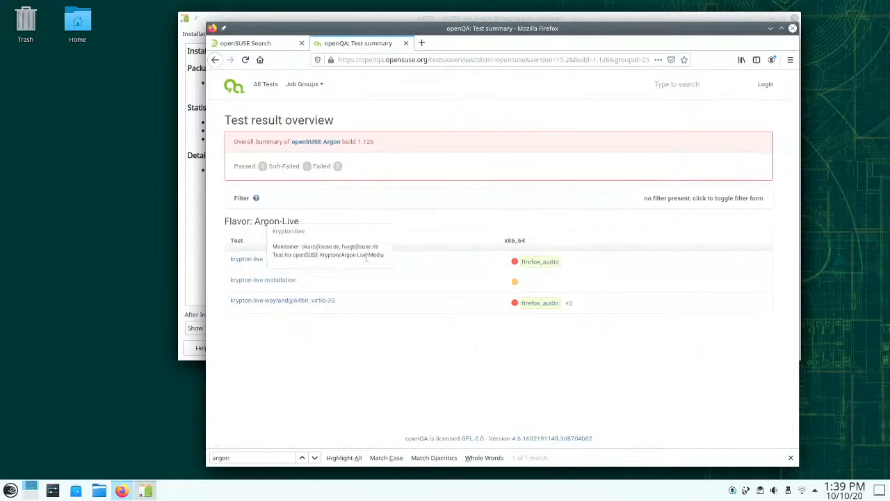
click(314, 142)
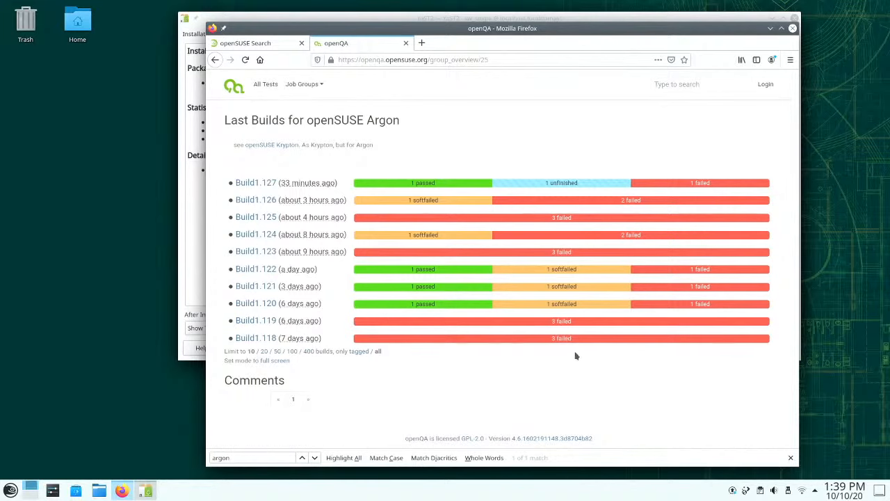
click(212, 61)
Step: Navigate back through open.qa to openqa.opensuse.org and bring up the YaST installation report
click(212, 62)
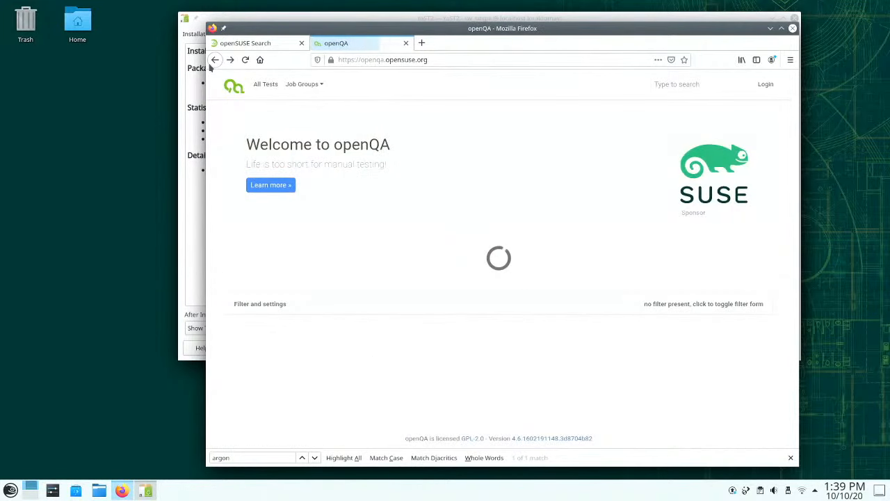
click(274, 192)
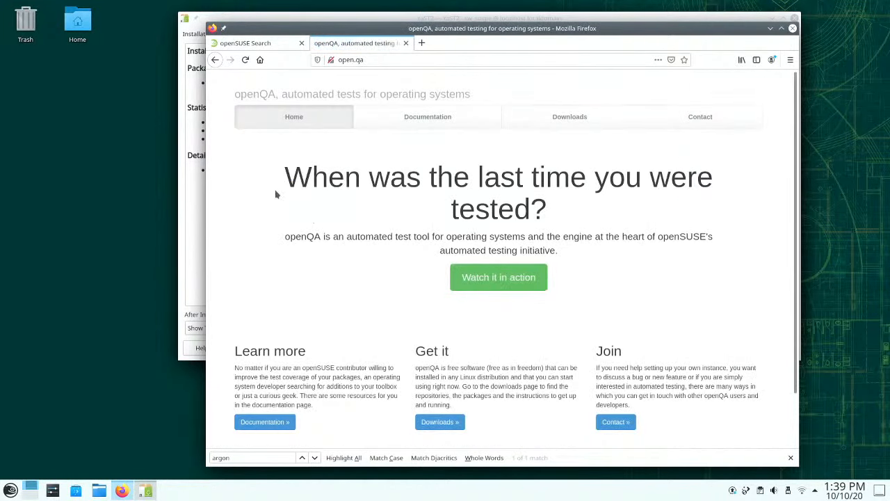
scroll(329, 255, down, 2)
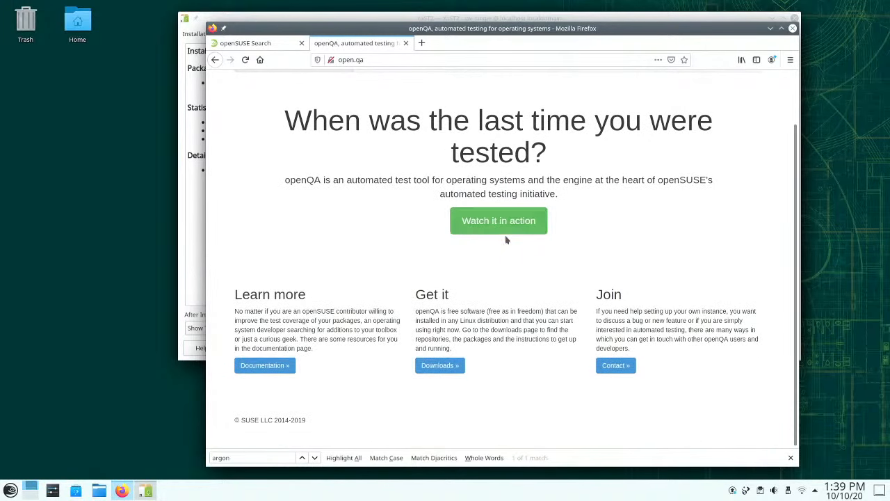
click(507, 229)
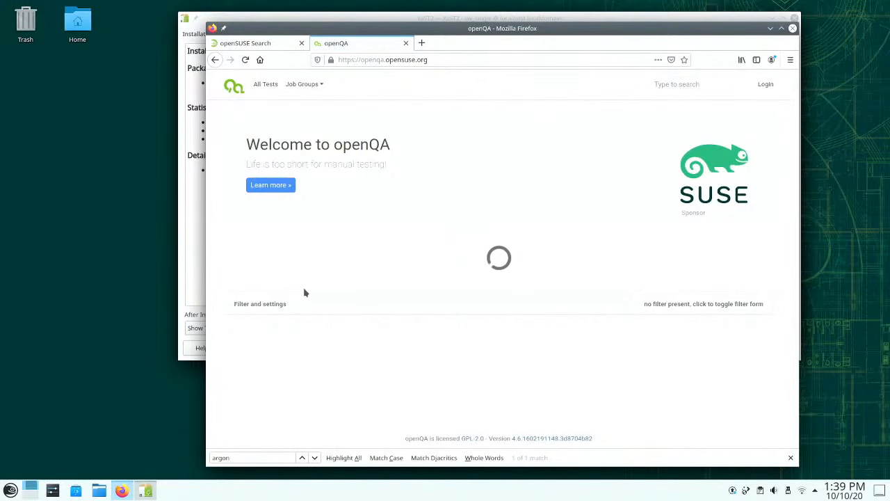
click(195, 266)
Step: Dismiss the installation report, launch Dolphin via a 'dolph' launcher search, and raise the Firefox window
click(736, 348)
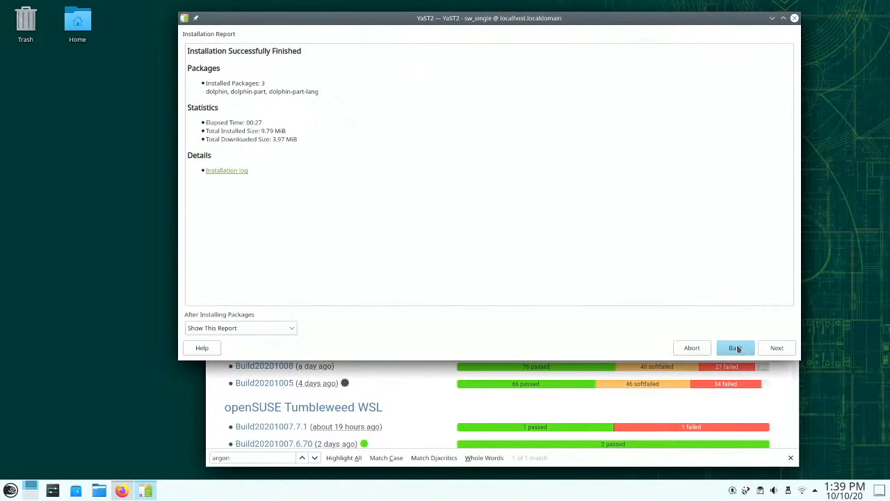
key(super)
text(dolph)
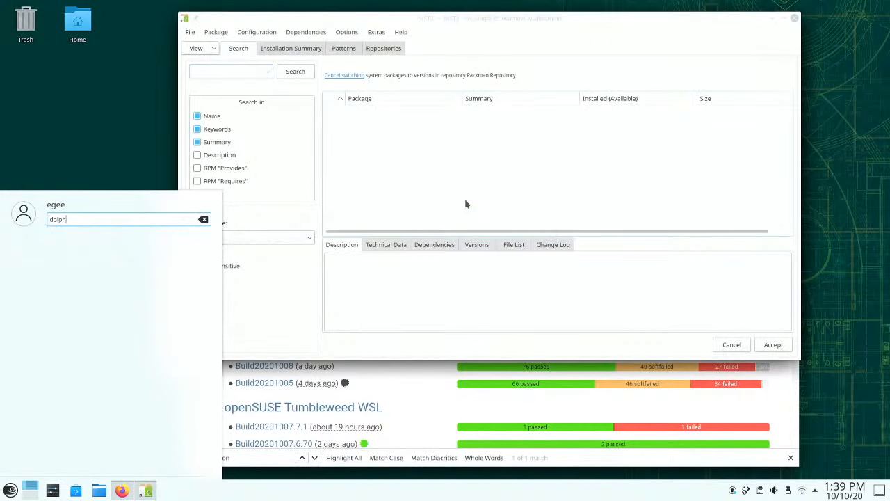
key(Return)
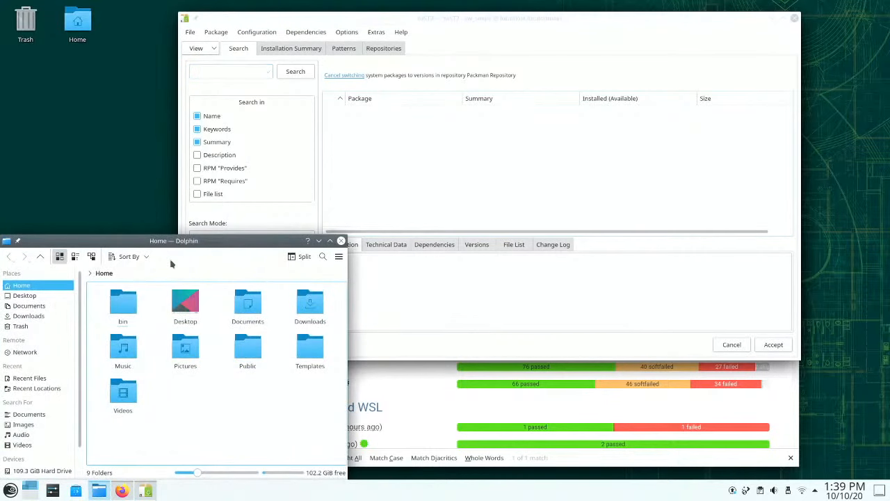
click(440, 418)
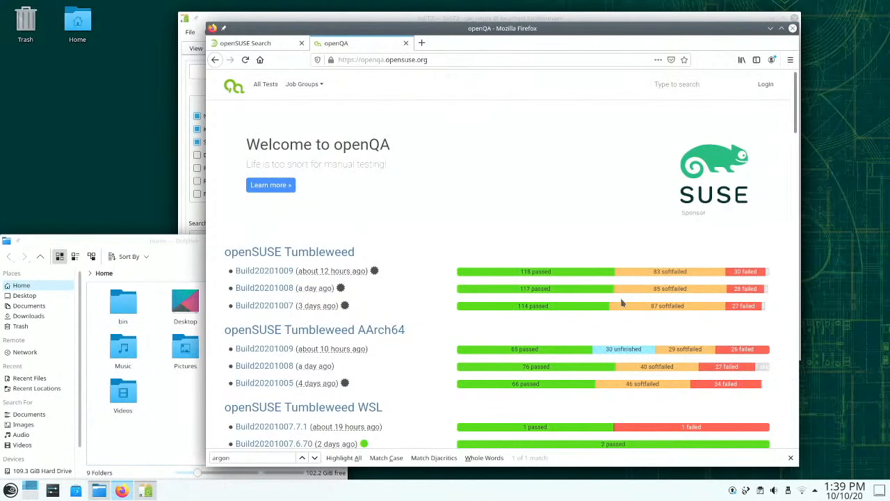
scroll(570, 294, down, 2)
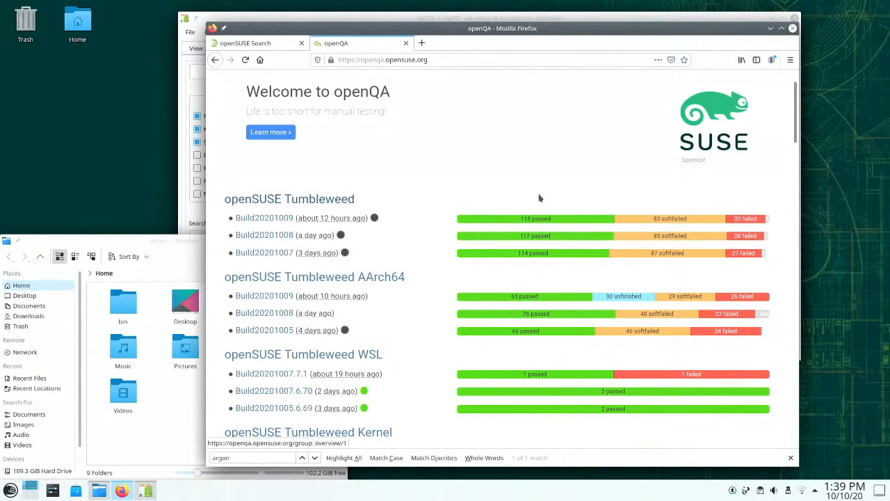
Step: Review the Tumbleweed Build20201009 openQA results, close that tab and minimize Firefox
scroll(537, 309, down, 3)
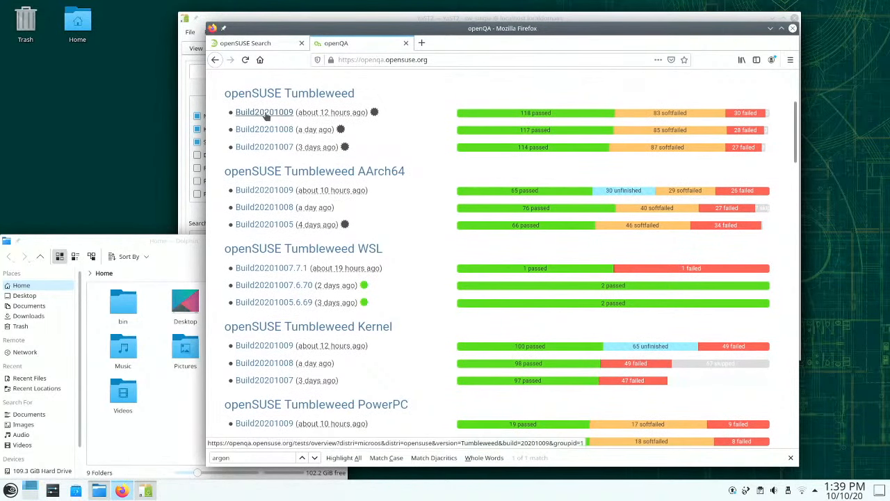
click(267, 117)
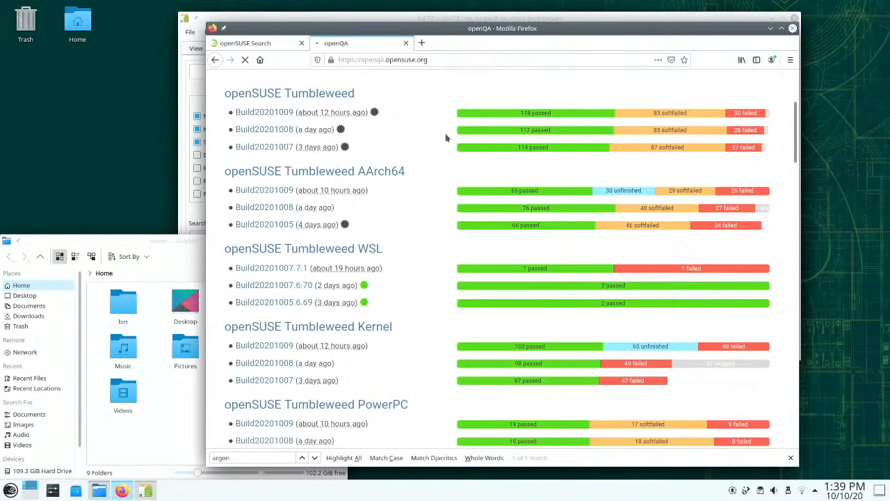
scroll(325, 254, down, 2)
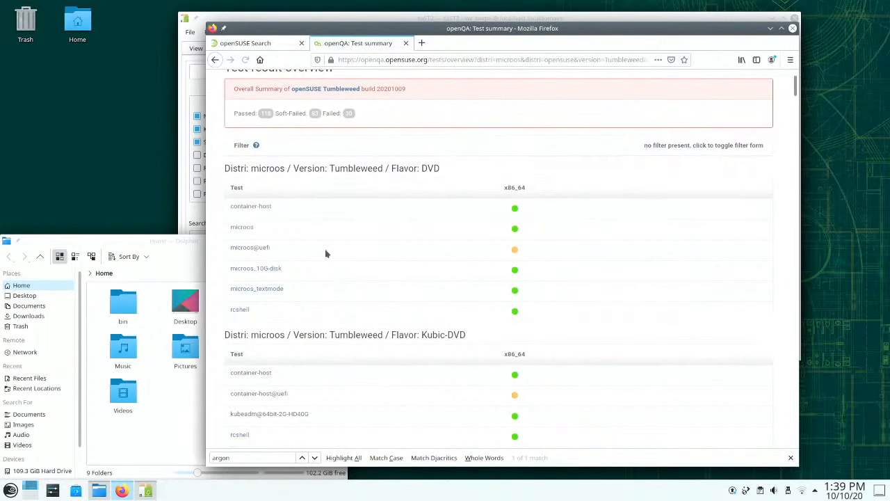
scroll(261, 258, down, 6)
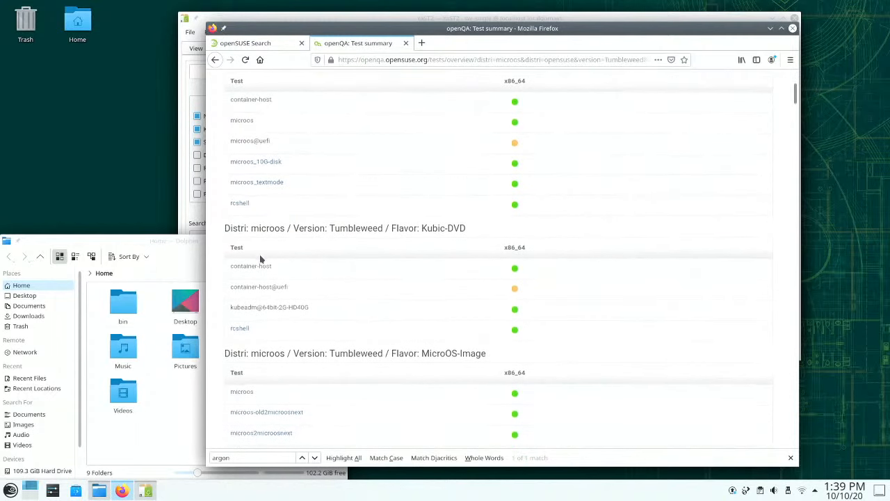
scroll(271, 268, down, 3)
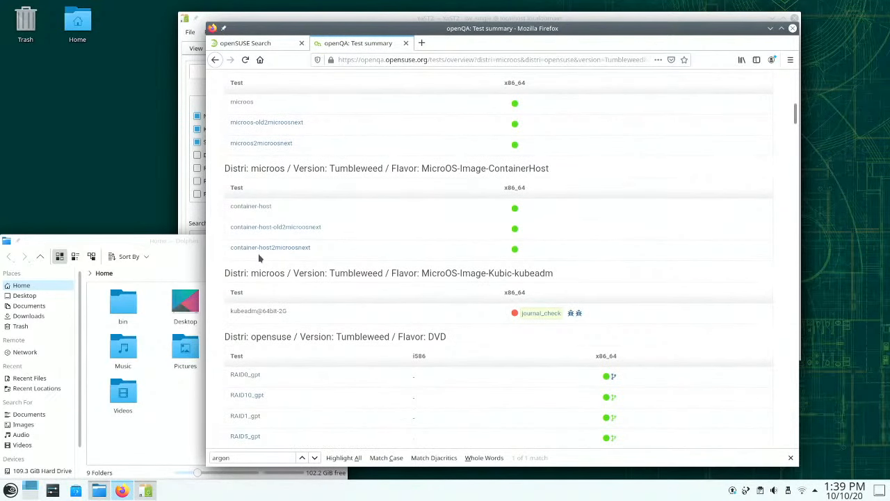
scroll(421, 301, down, 3)
scroll(327, 351, down, 10)
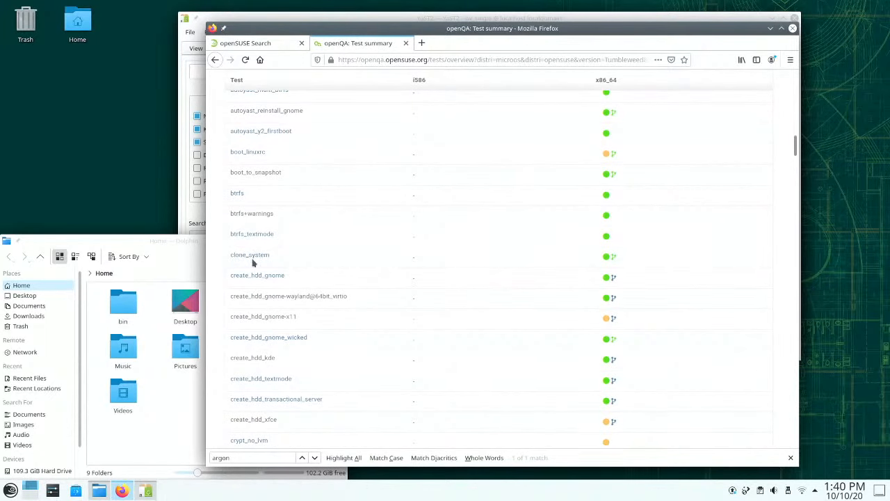
mouse_move(252, 256)
scroll(481, 341, down, 10)
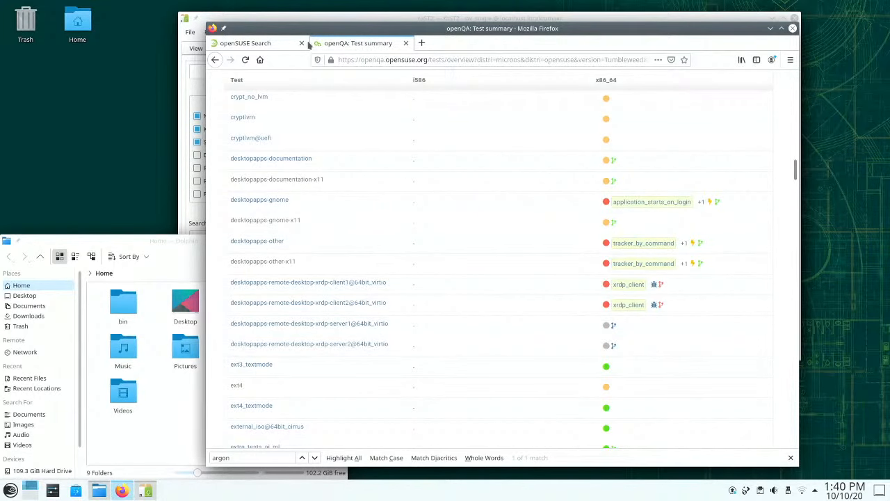
click(407, 43)
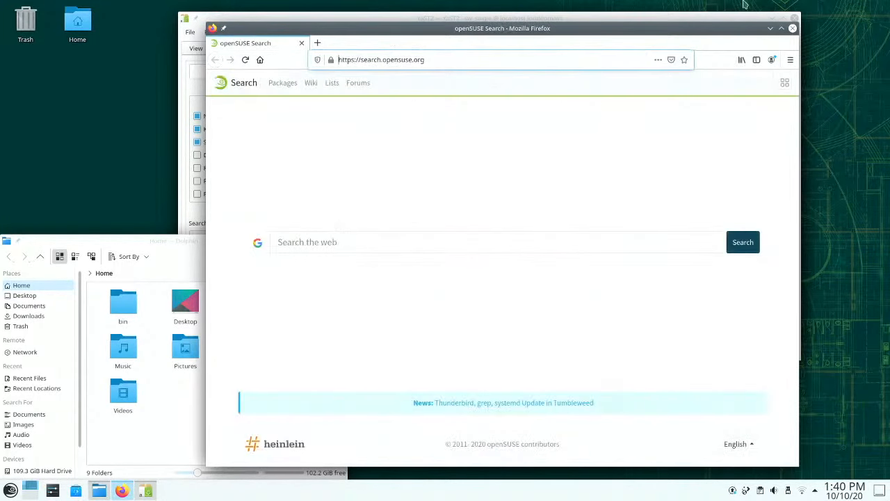
click(770, 28)
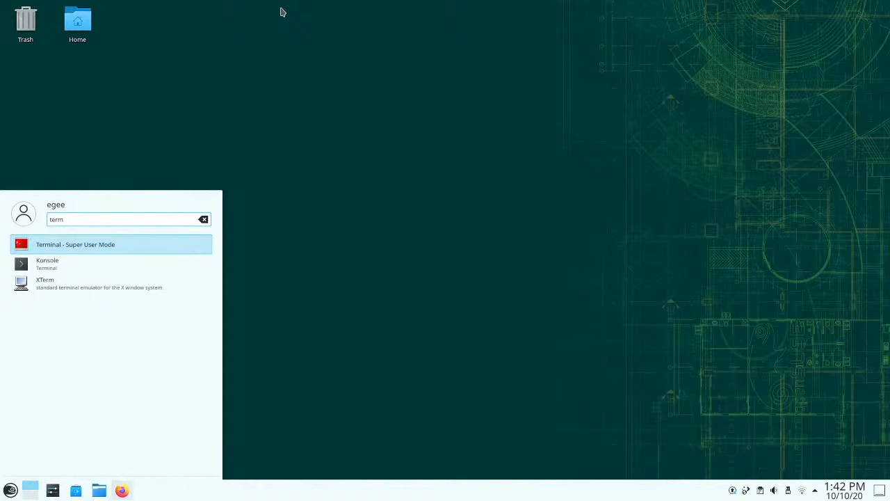
Step: Launch Konsole, centre its window on screen and enlarge the font with Ctrl++
click(60, 269)
drag(123, 9, 450, 102)
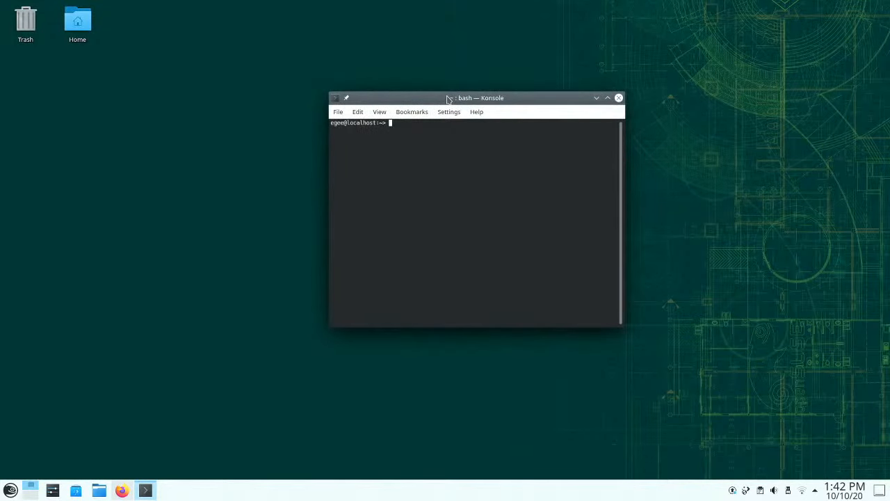
key(ctrl+plus)
key(ctrl+plus)
key(ctrl+plus)
Step: Run df -h and free -h to show disk and memory usage
text(df -h)
key(Return)
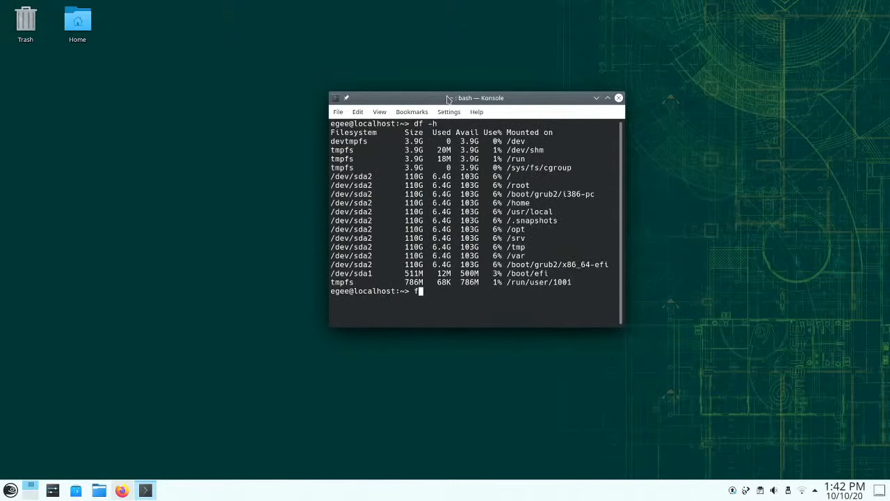
text(free -h)
key(Return)
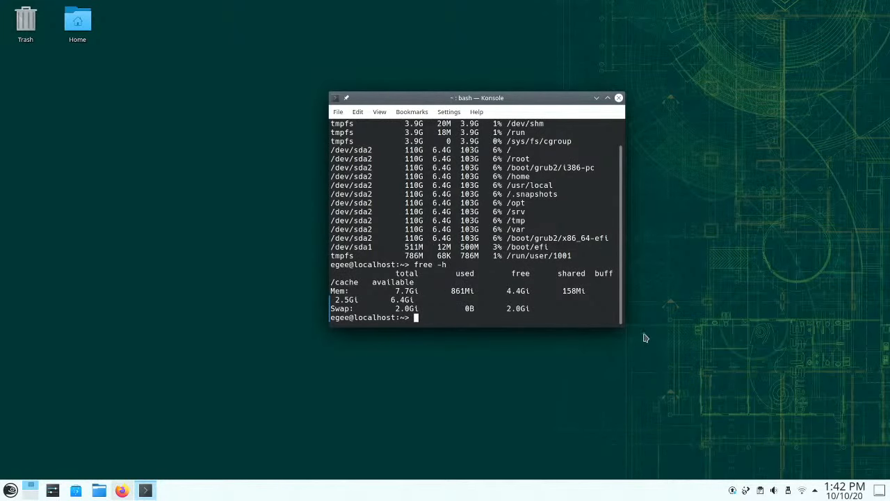
Step: Enlarge the terminal window and highlight the 6.4G used disk space and 861Mi used memory
drag(625, 327, 701, 392)
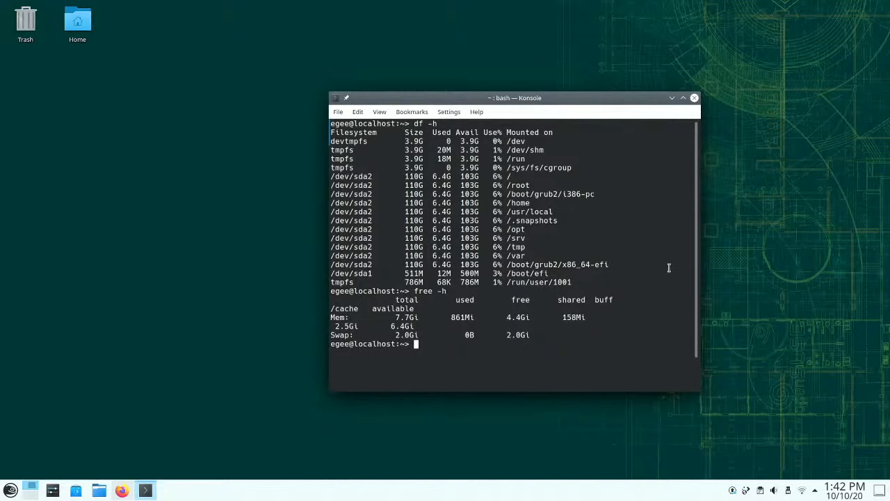
drag(428, 177, 452, 177)
click(456, 361)
double_click(461, 317)
Step: Run 'sudo zypper it neofetch' and enter the root password
click(634, 295)
text(sudo zypper)
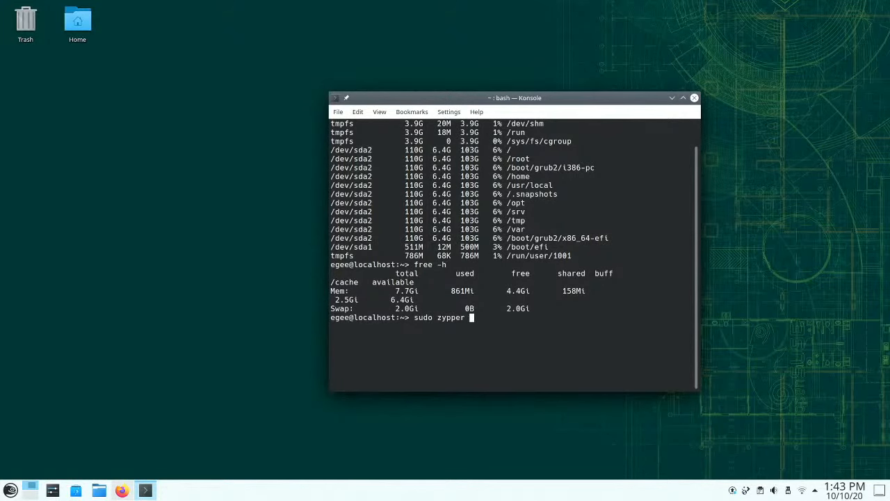
text( in)
key(BackSpace)
key(BackSpace)
text(it neofetch)
key(Return)
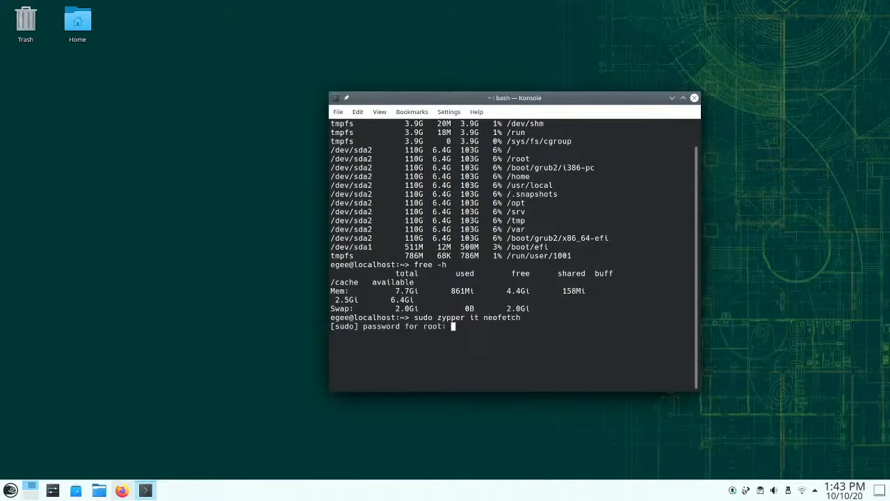
key(Return)
Step: Correct the subcommand to 'install', rerun it and confirm installing the 8 packages with y
key(Up)
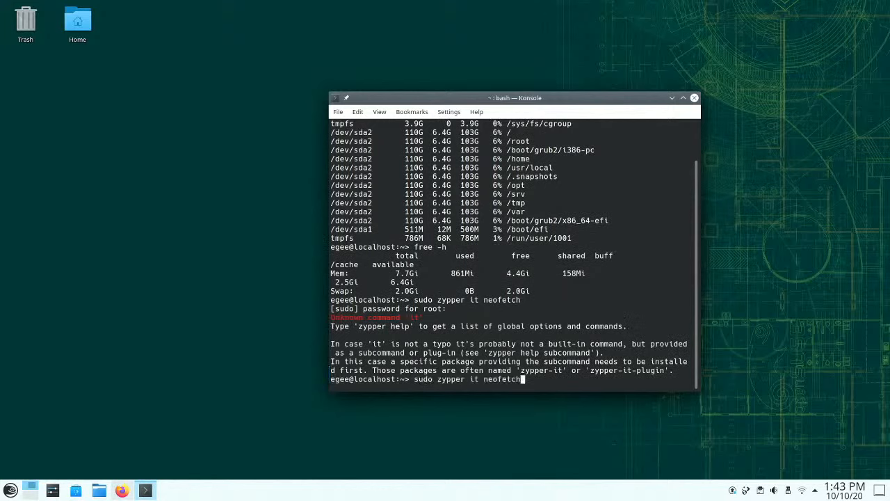
key(Left)
key(Left)
key(Left)
key(Left)
key(Left)
key(Left)
key(Left)
key(Left)
key(BackSpace)
key(BackSpace)
key(BackSpace)
text(install)
key(Return)
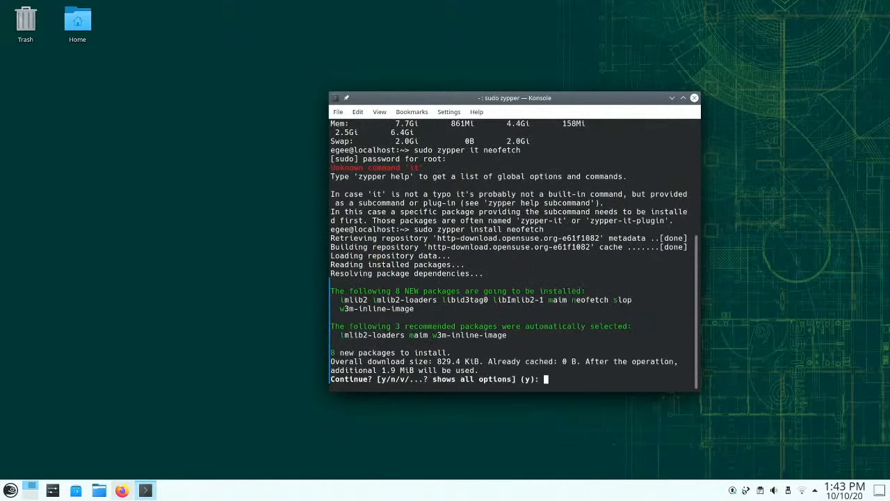
text(y)
key(Return)
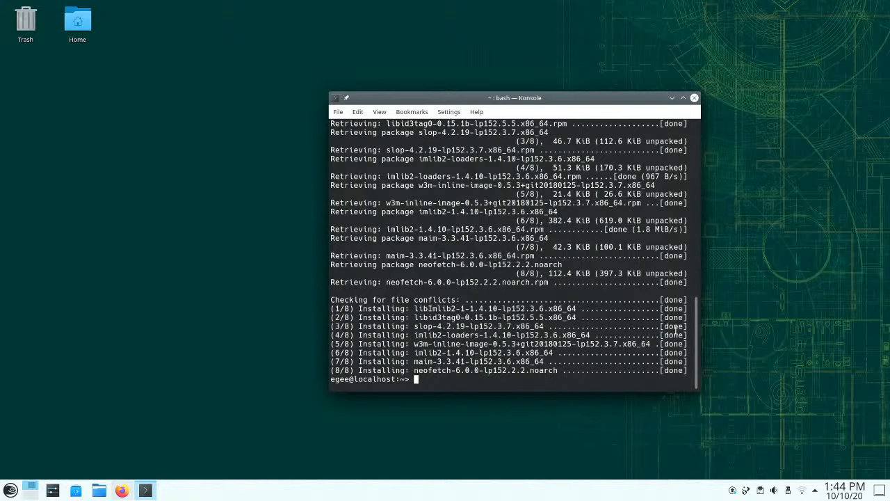
Step: Clear the terminal and run neofetch to show the openSUSE Leap 15.2 system summary
text(clear)
key(Return)
text(neofetch)
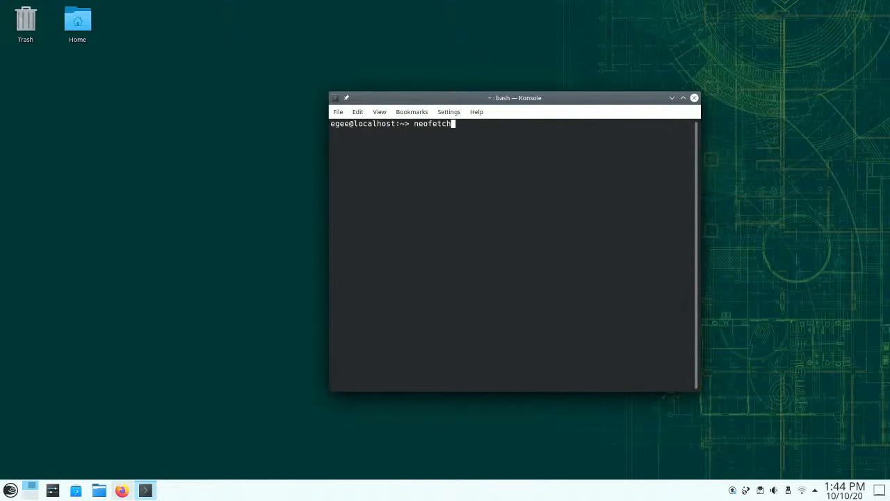
key(Return)
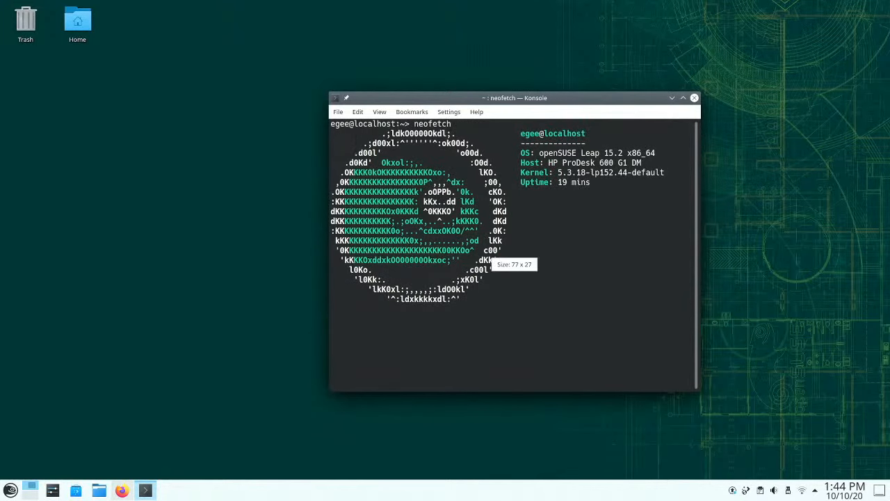
Step: Zoom the terminal font in and back out with Ctrl++ and Ctrl+-, then close Konsole
key(ctrl+plus)
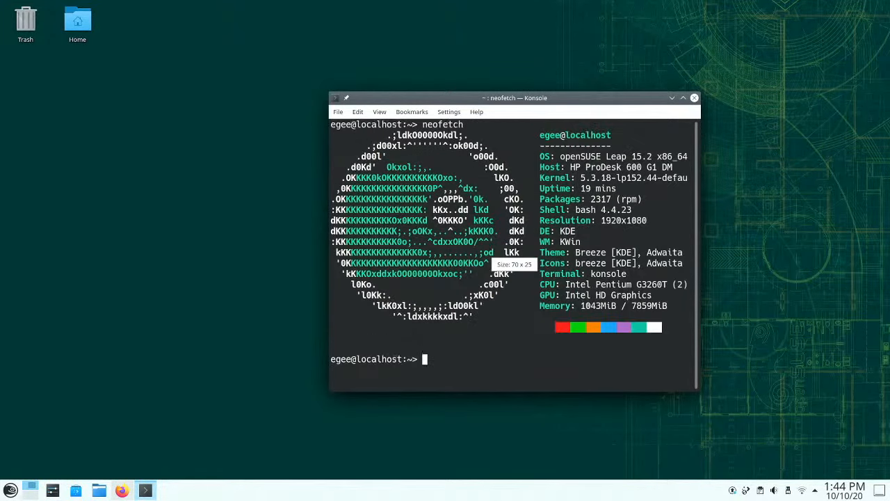
key(ctrl+minus)
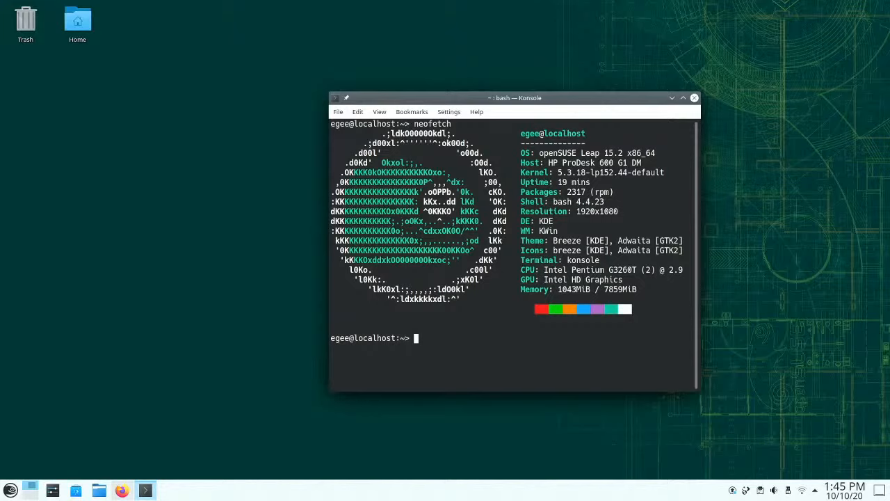
click(694, 98)
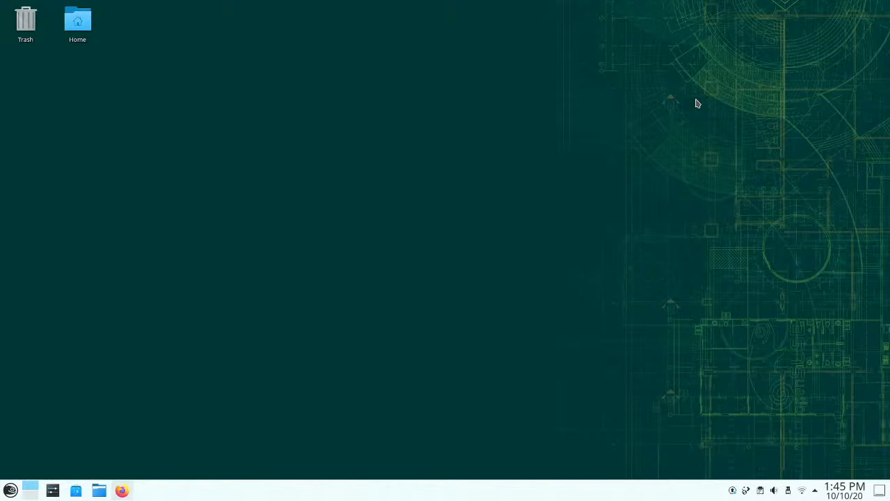
Step: Launch Info Center by searching 'info' in the application launcher
key(super)
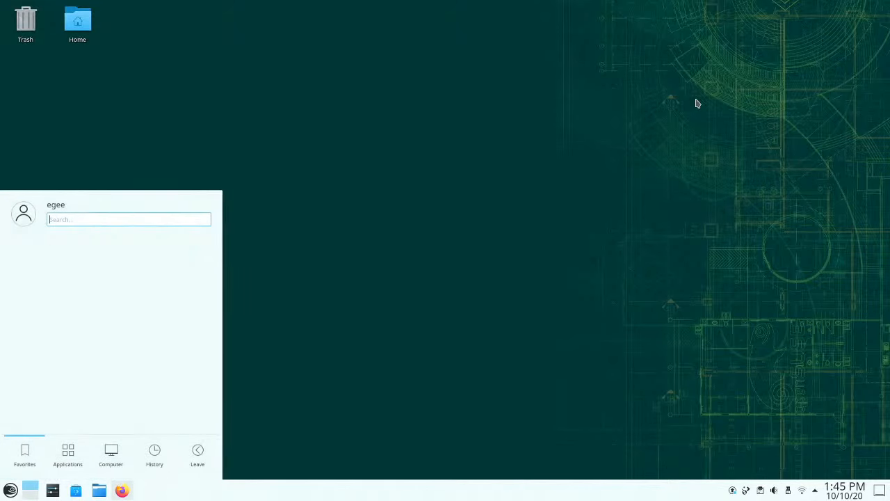
text(info)
key(Return)
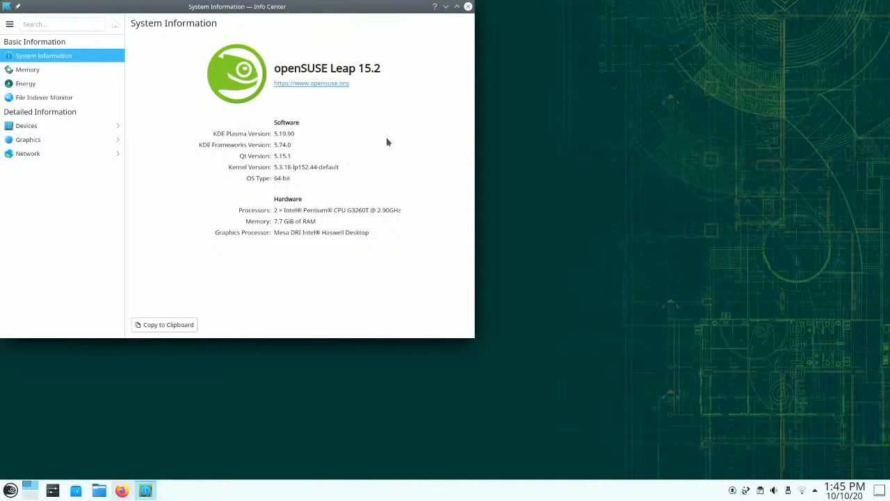
Step: Launch System Settings via 'sett', open Global Theme, minimise Info Center and make System Settings taller
key(super)
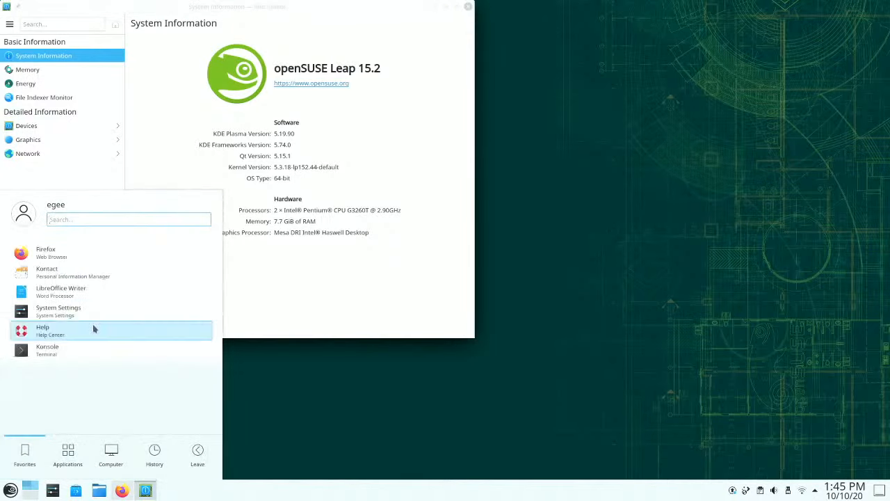
click(70, 456)
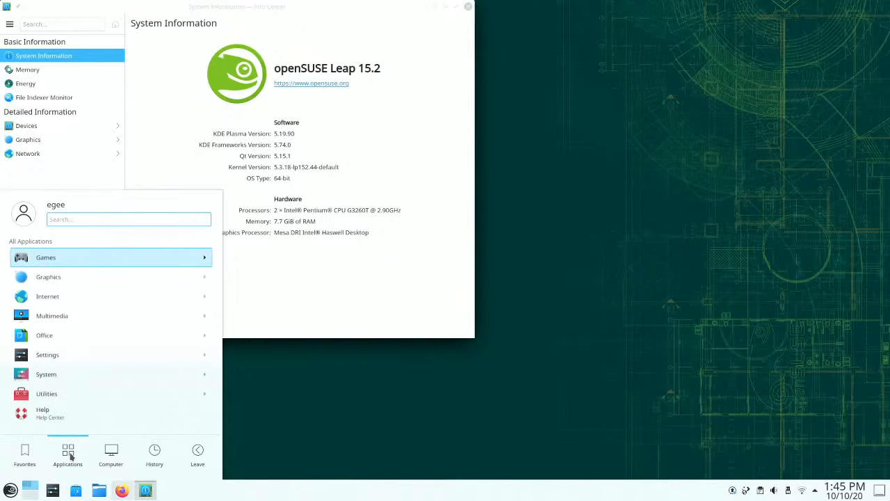
text(sett)
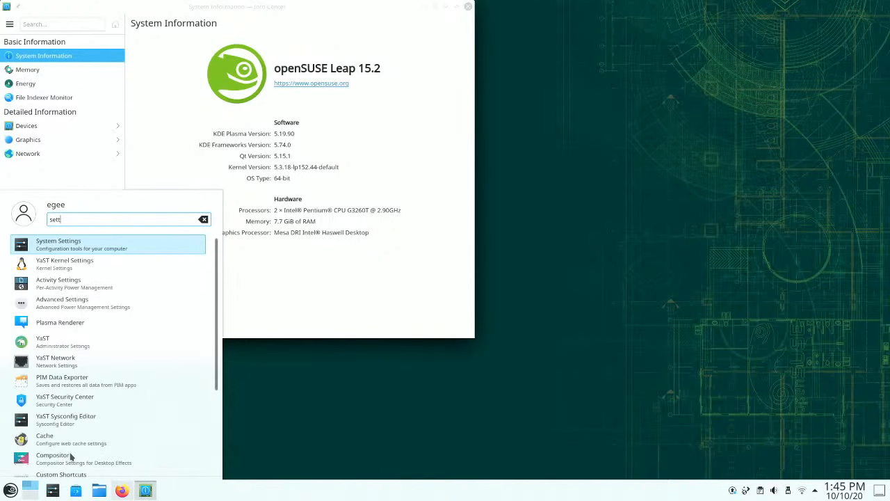
key(Return)
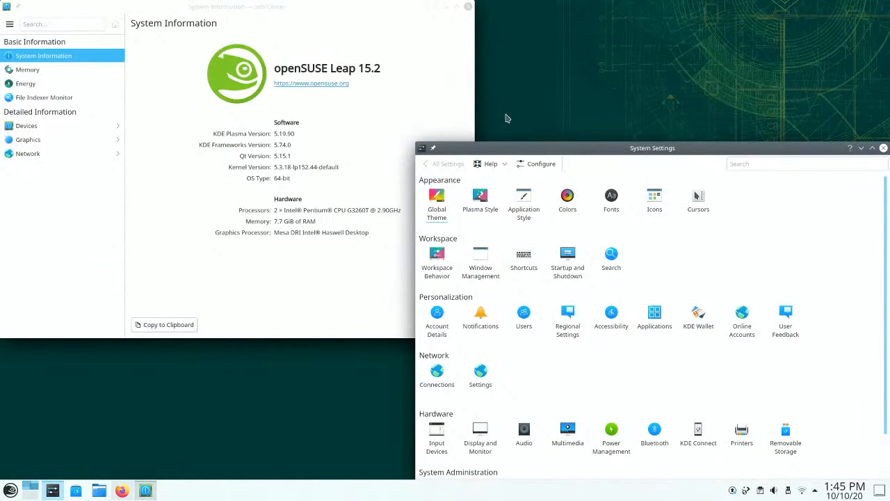
click(437, 198)
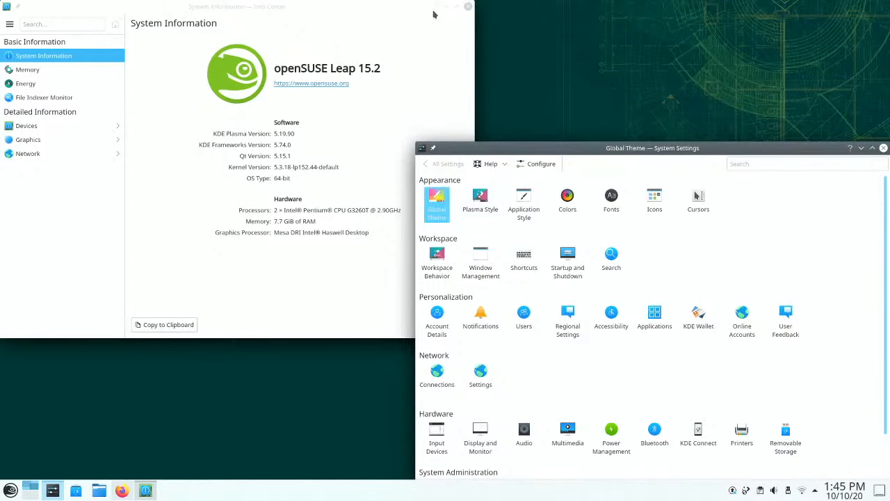
click(447, 7)
drag(690, 143, 645, 8)
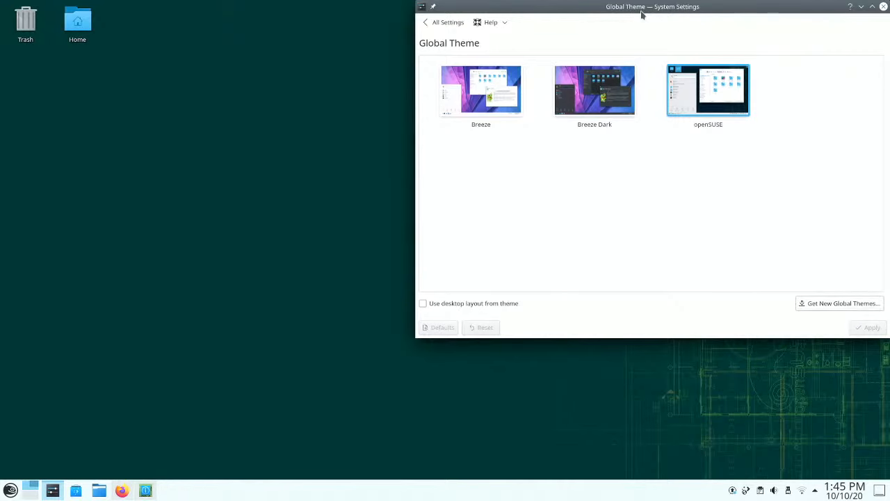
Step: Relaunch Info Center with 'kinfo', minimise it, and open Home in Dolphin on the left
key(super)
text(kinfo)
key(Return)
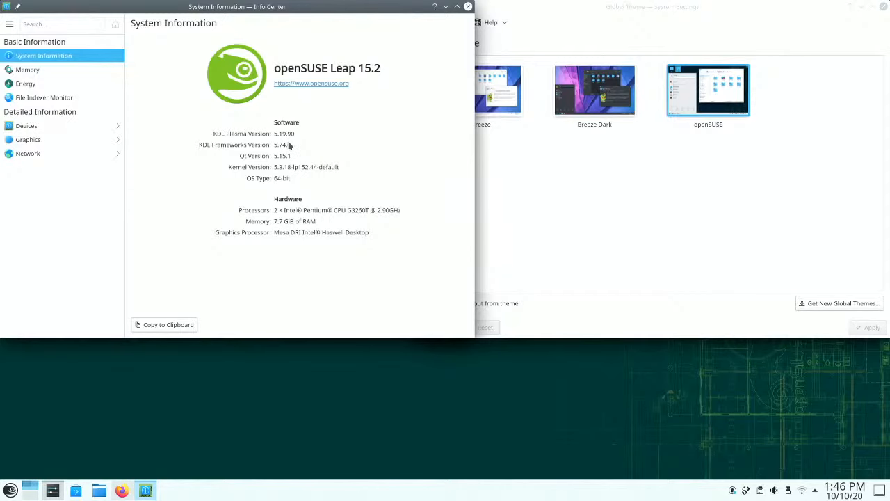
click(446, 6)
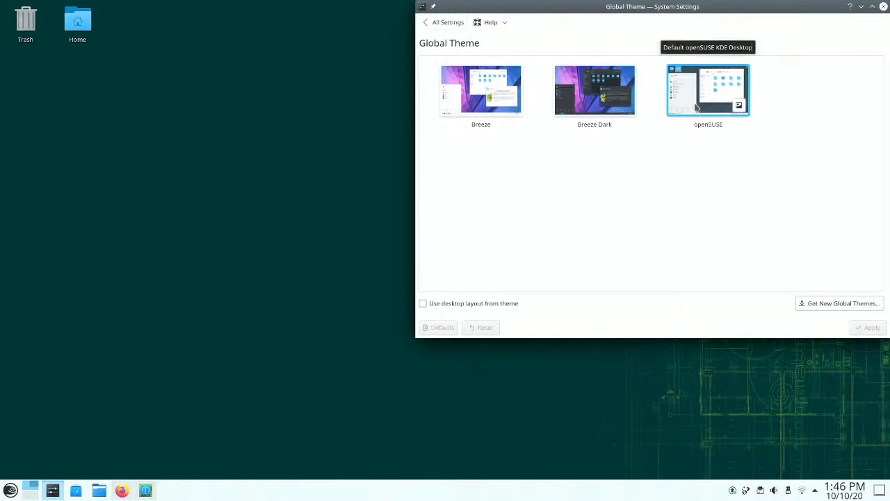
click(89, 43)
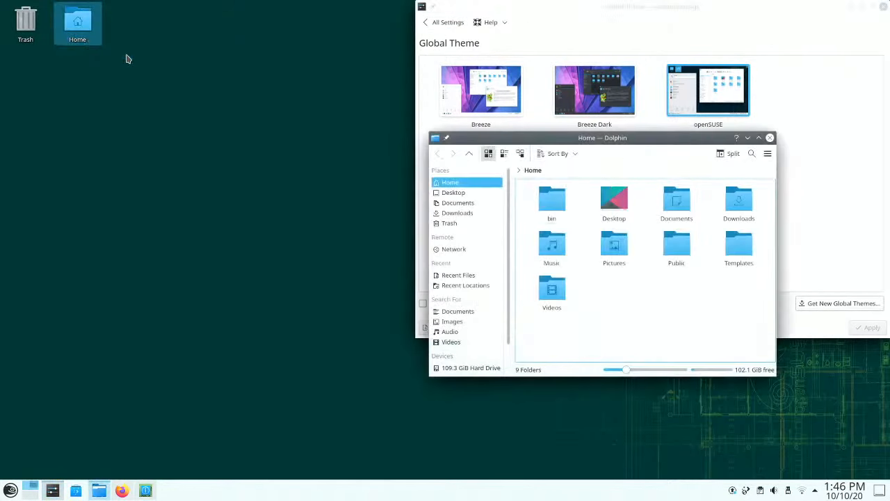
drag(656, 137, 253, 113)
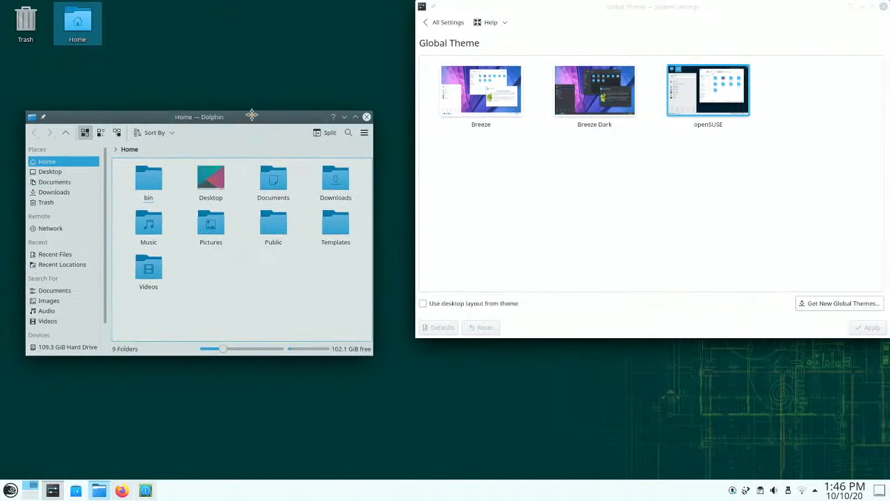
Step: Apply the Breeze Dark global theme, then switch back to the openSUSE theme
click(594, 90)
click(862, 327)
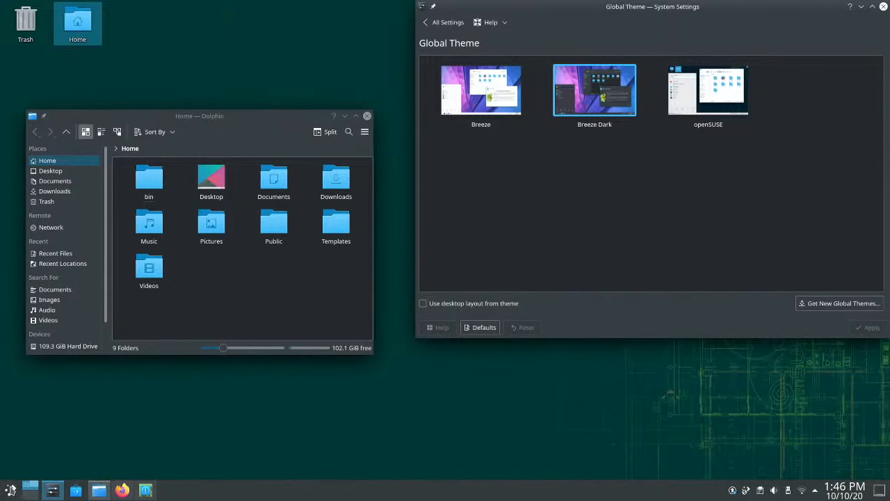
click(679, 123)
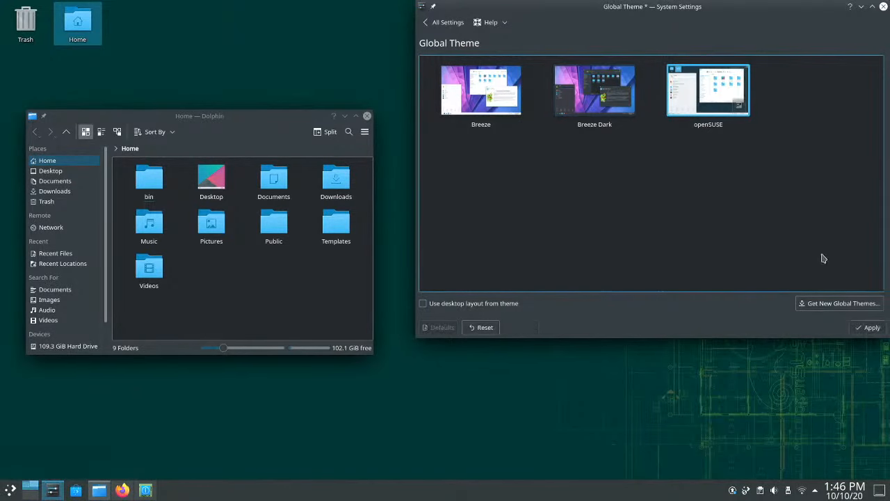
click(868, 328)
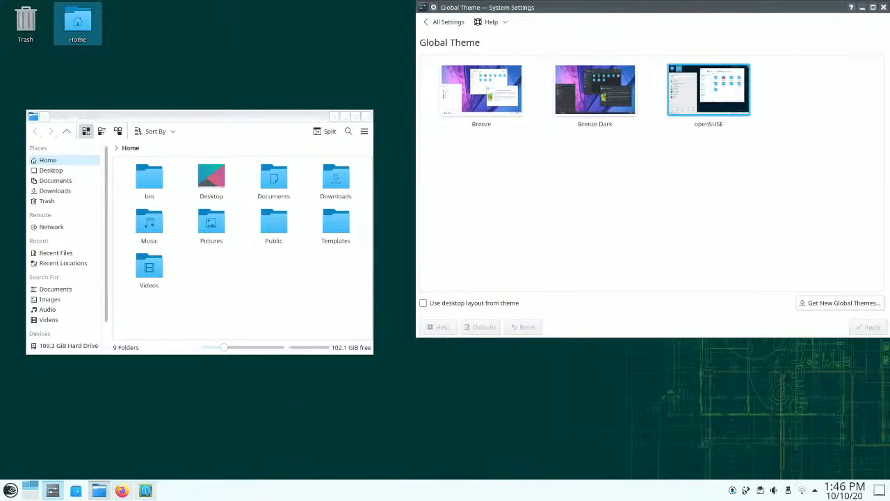
Step: Return to the All Settings overview and open the Plasma Style page
click(11, 490)
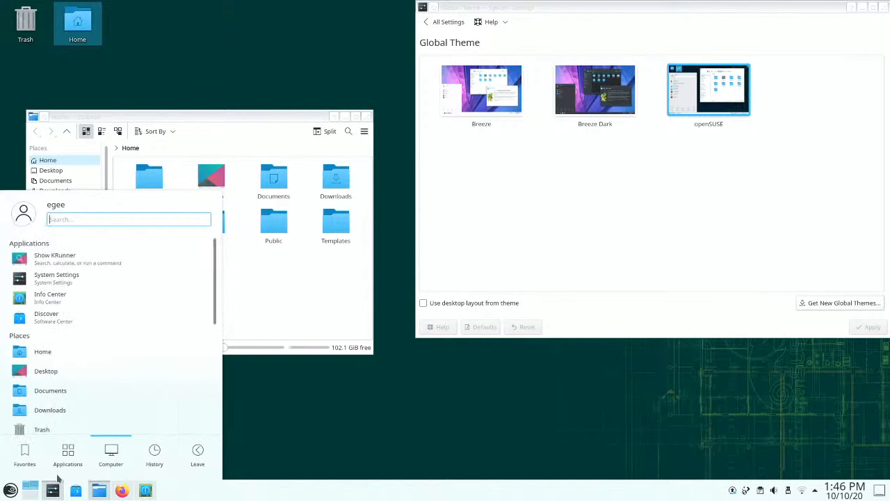
click(664, 271)
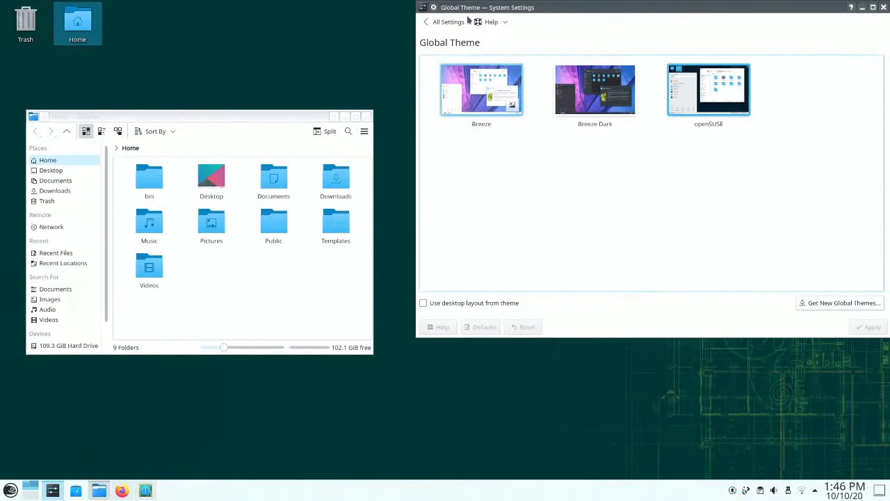
click(445, 22)
click(478, 57)
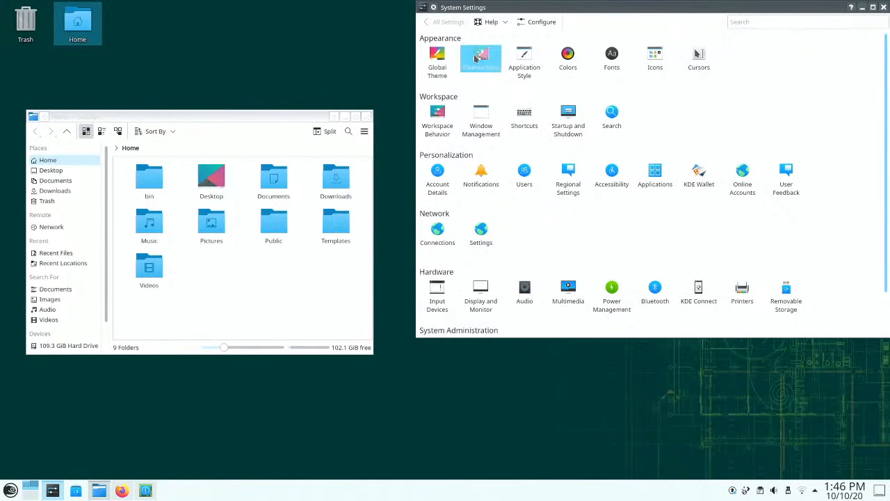
scroll(612, 282, down, 1)
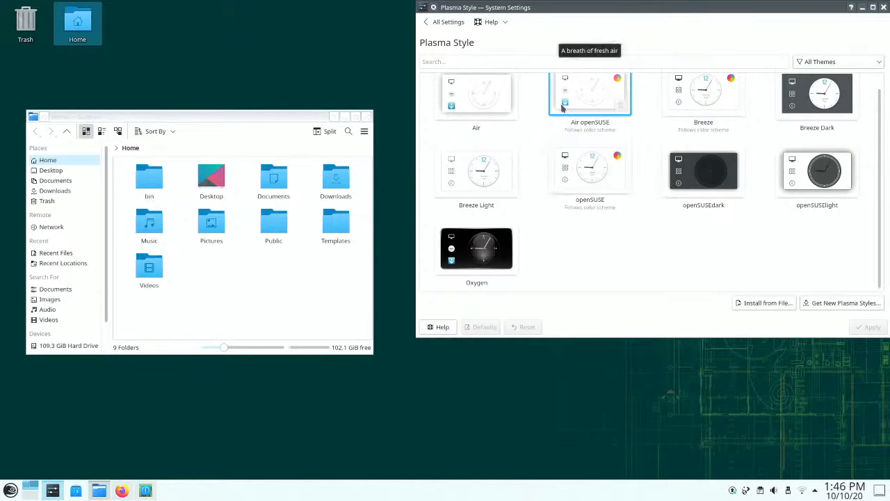
Step: Compare the Air openSUSE and Breeze Light Plasma styles, then apply openSUSEdark
click(207, 131)
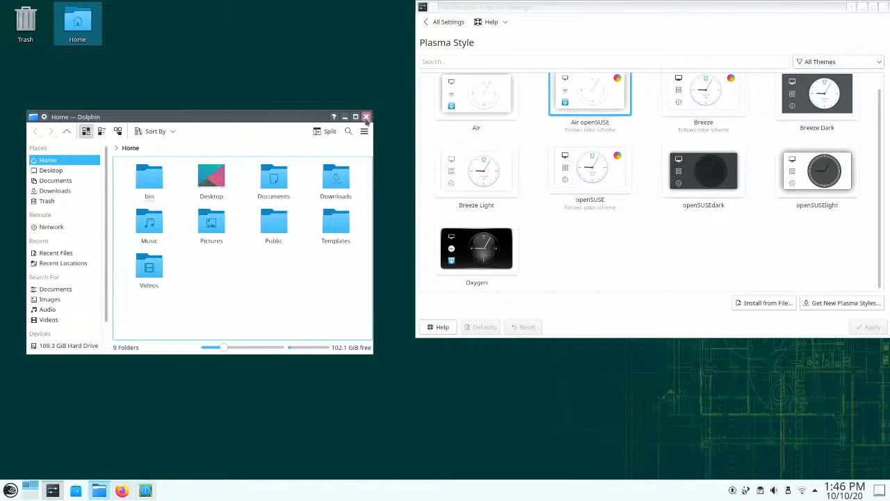
click(591, 177)
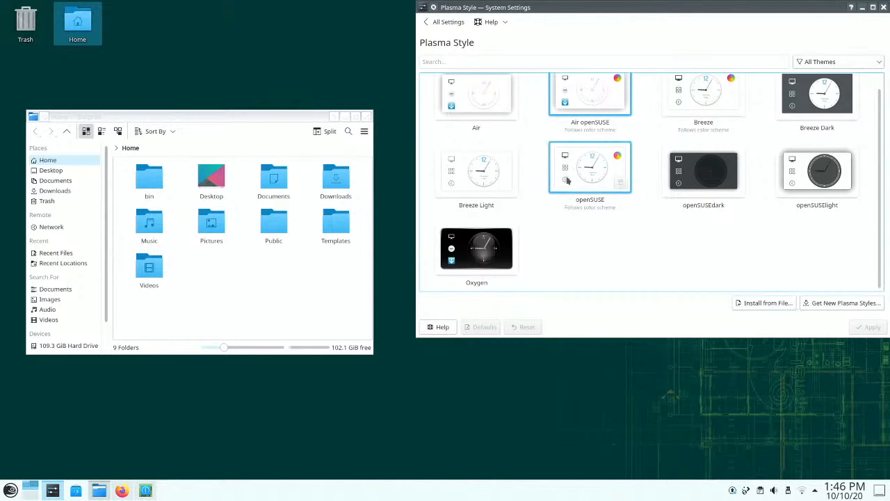
click(585, 111)
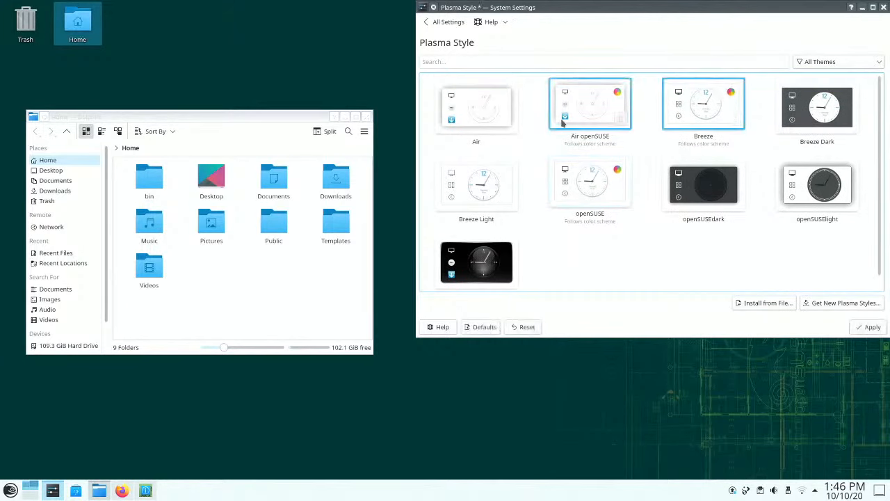
click(447, 185)
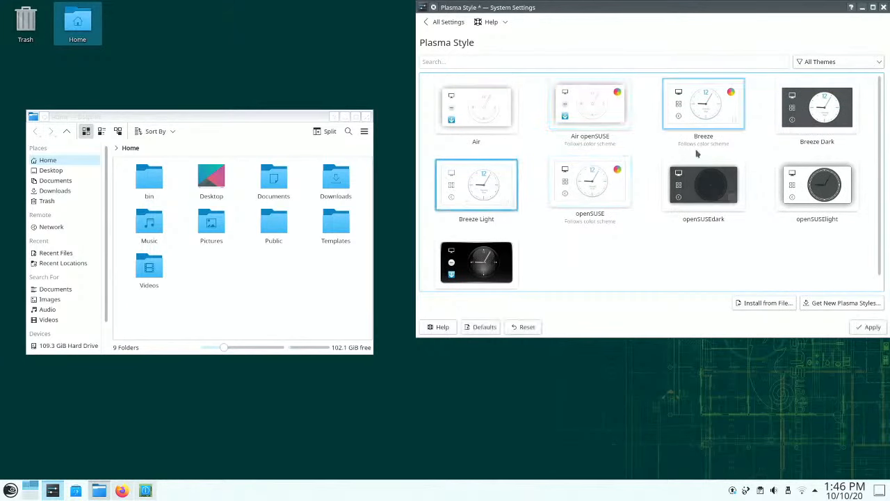
click(585, 196)
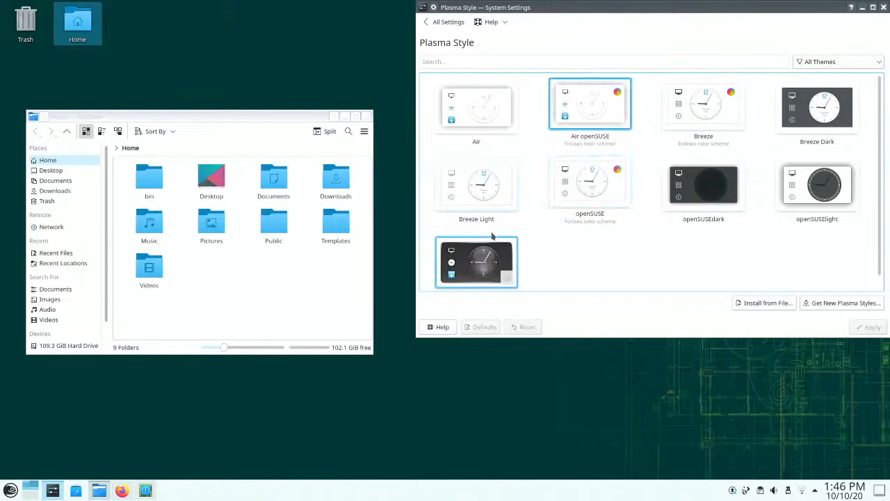
click(464, 201)
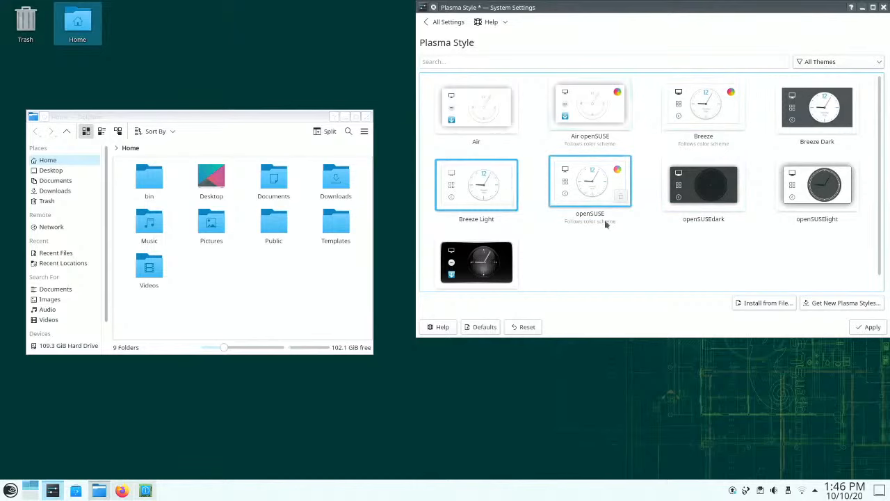
click(561, 201)
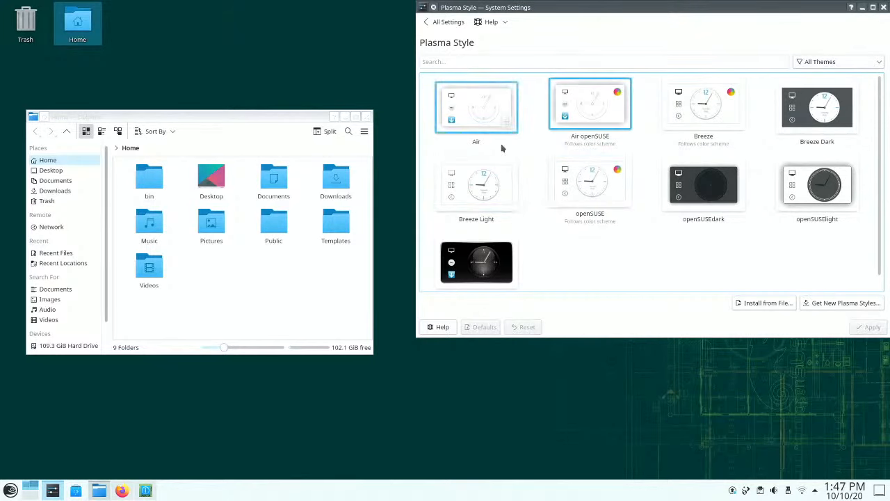
click(722, 190)
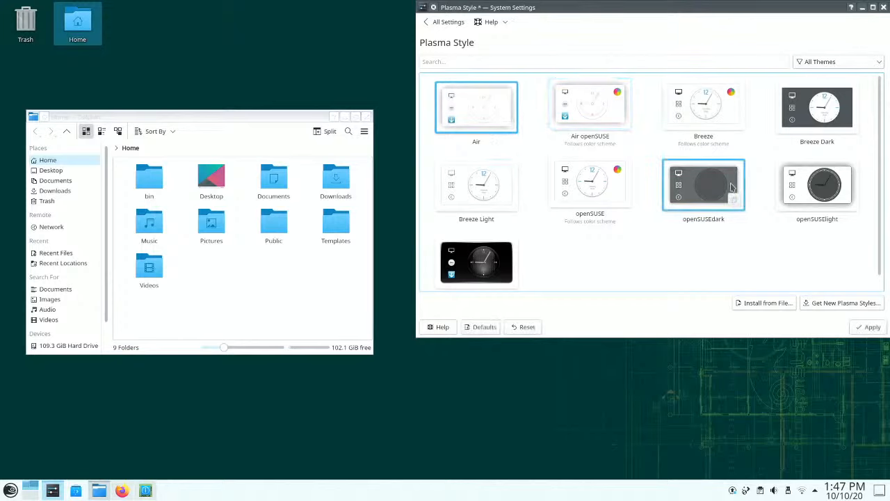
click(866, 328)
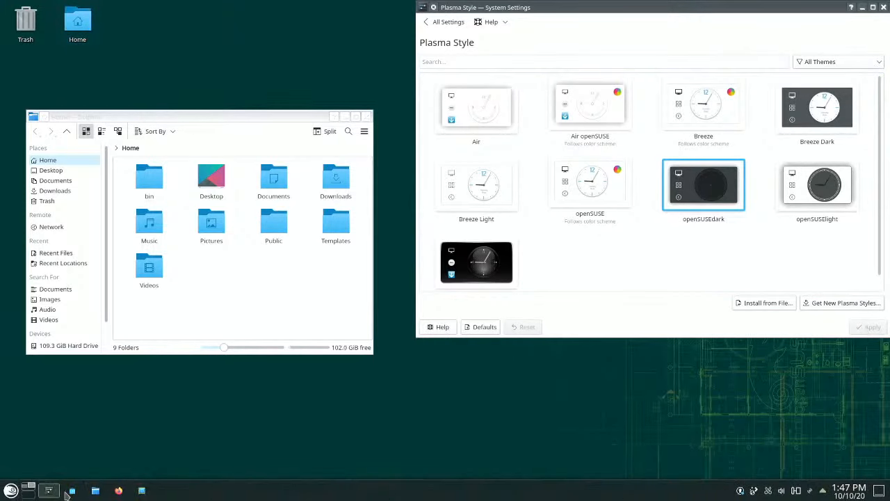
Step: Check the darkened launcher, close Dolphin, reopen Home from the desktop and return to All Settings
click(10, 490)
click(299, 129)
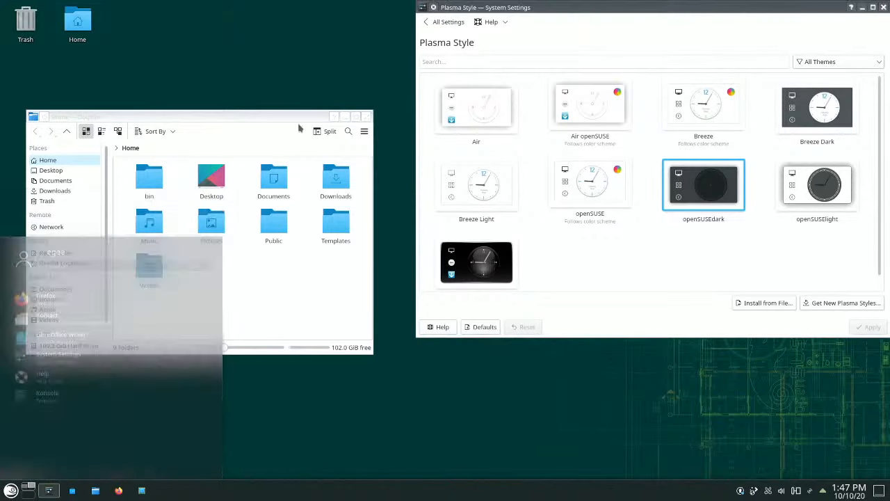
click(368, 116)
click(10, 490)
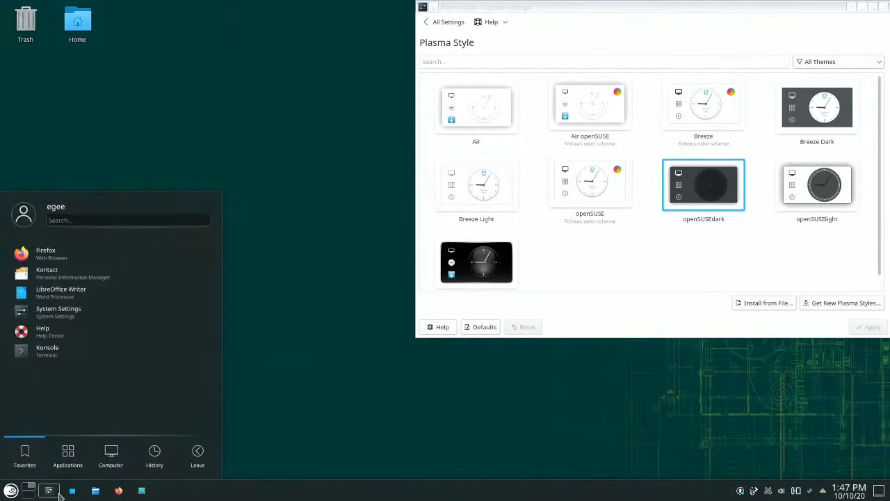
mouse_move(125, 494)
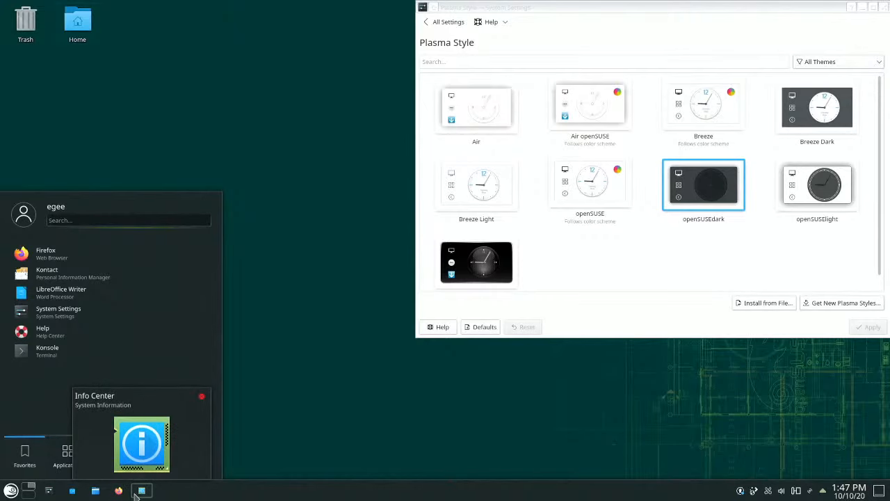
click(130, 27)
click(87, 29)
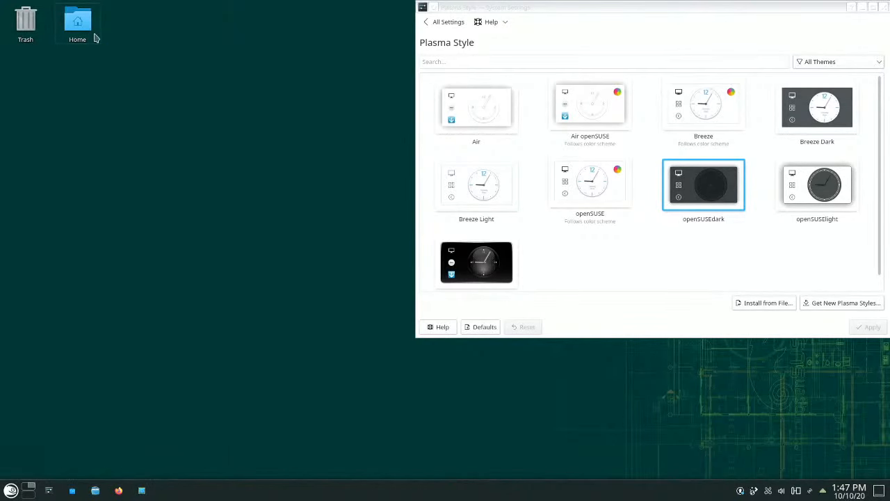
click(445, 22)
Step: Apply the Breeze window decoration and look at the titlebar button layout options
click(528, 62)
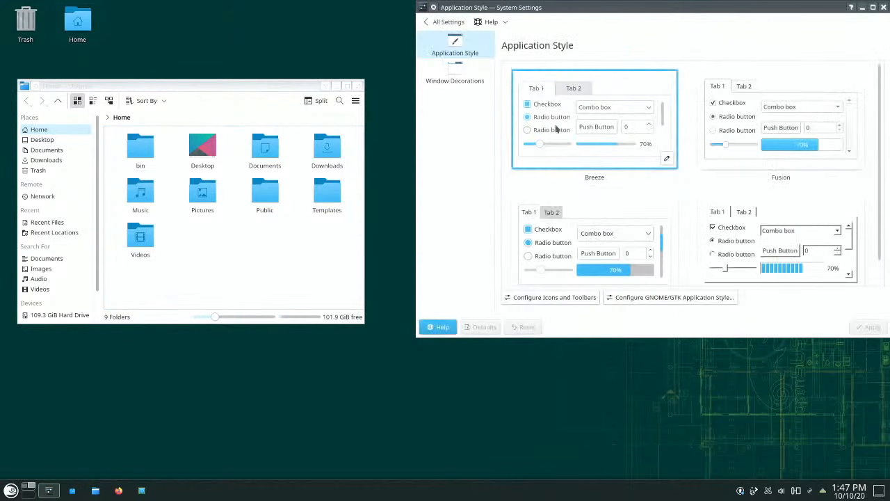
click(460, 72)
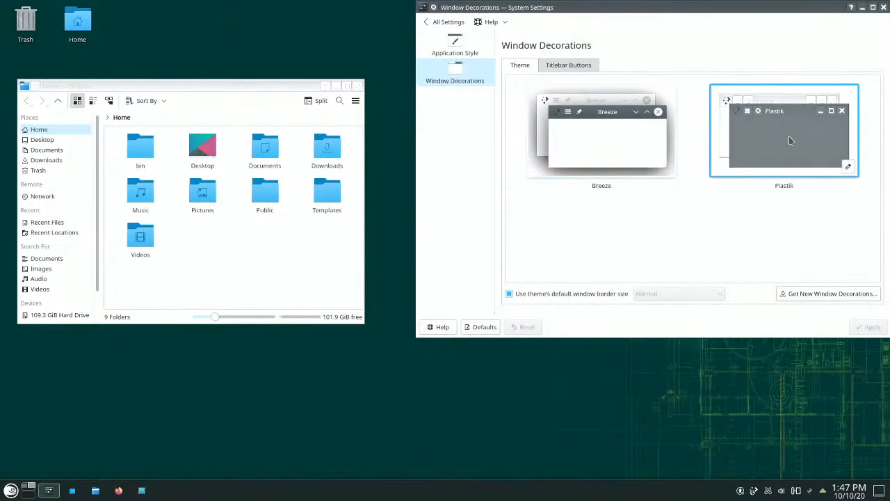
click(607, 163)
click(871, 328)
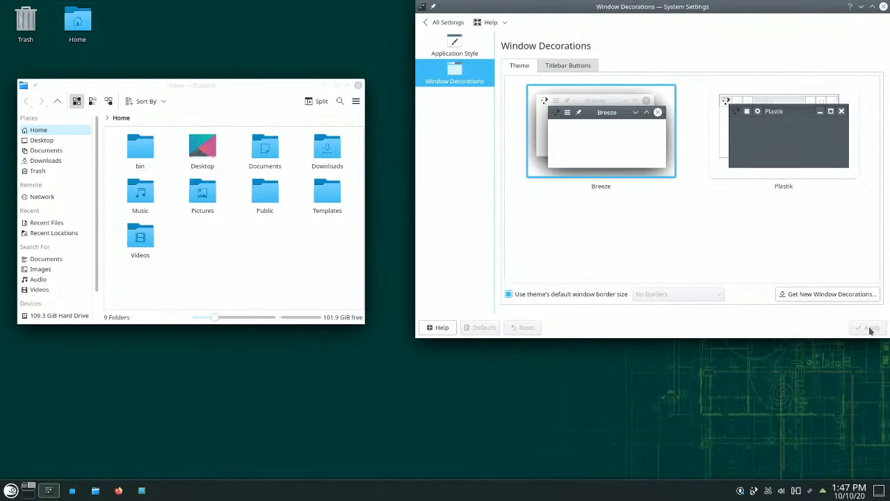
click(557, 66)
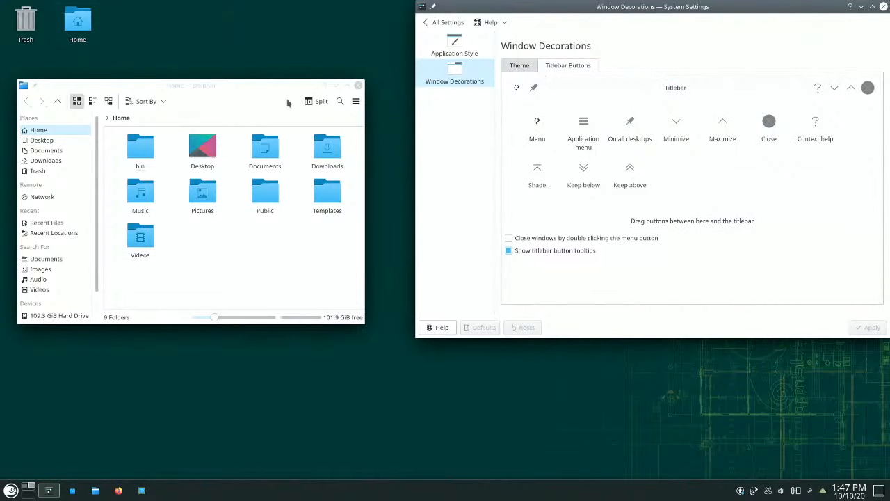
click(515, 68)
Step: Apply the gtk2 application style, then discard a later Breeze selection when returning to All Settings
click(458, 53)
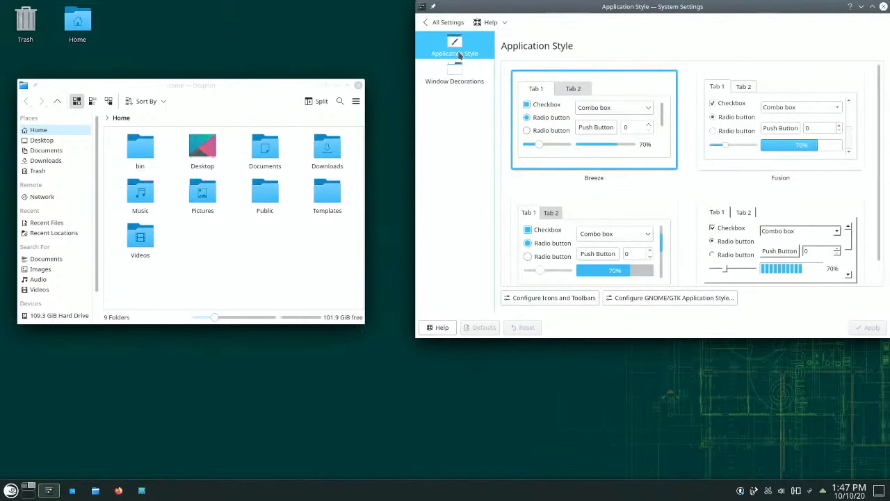
click(750, 228)
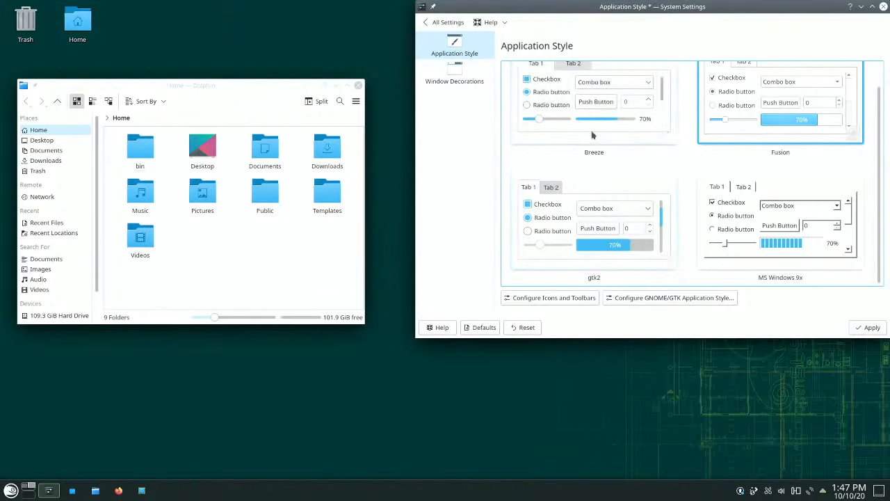
click(591, 230)
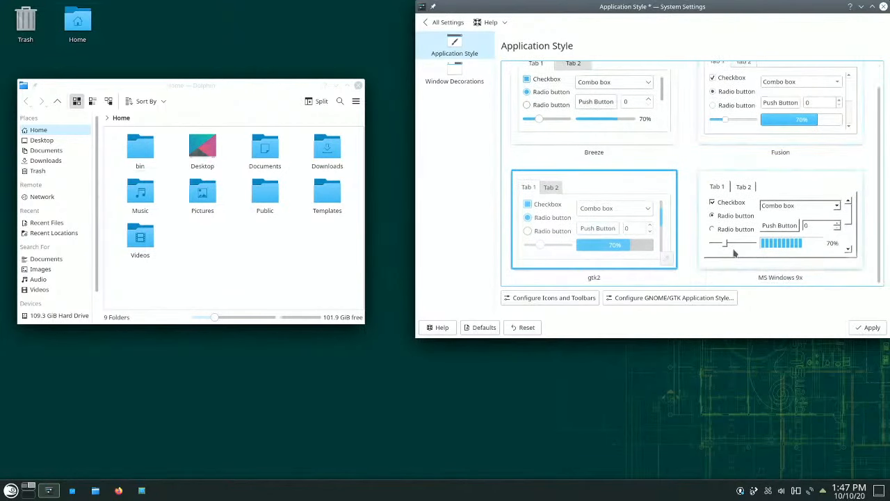
click(872, 328)
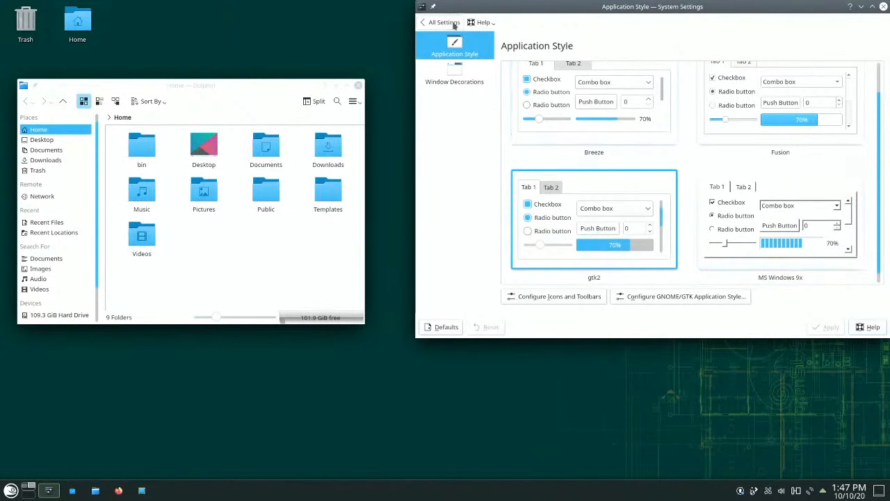
click(592, 104)
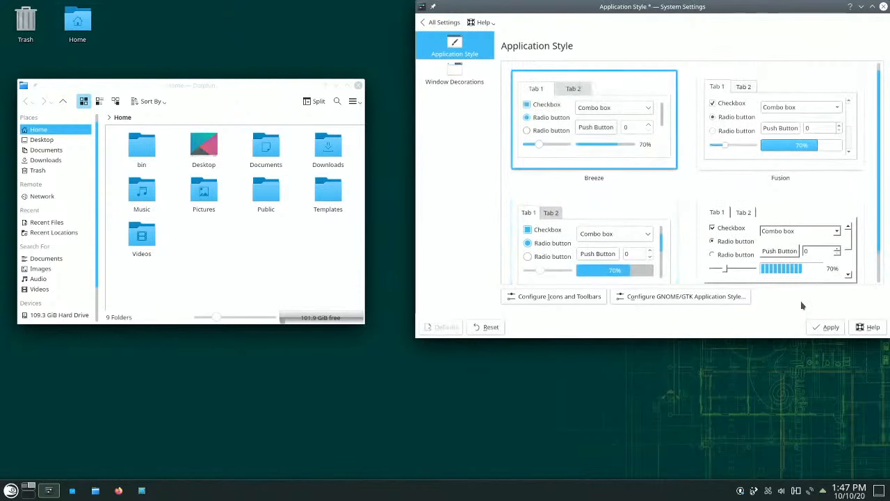
click(444, 23)
click(670, 166)
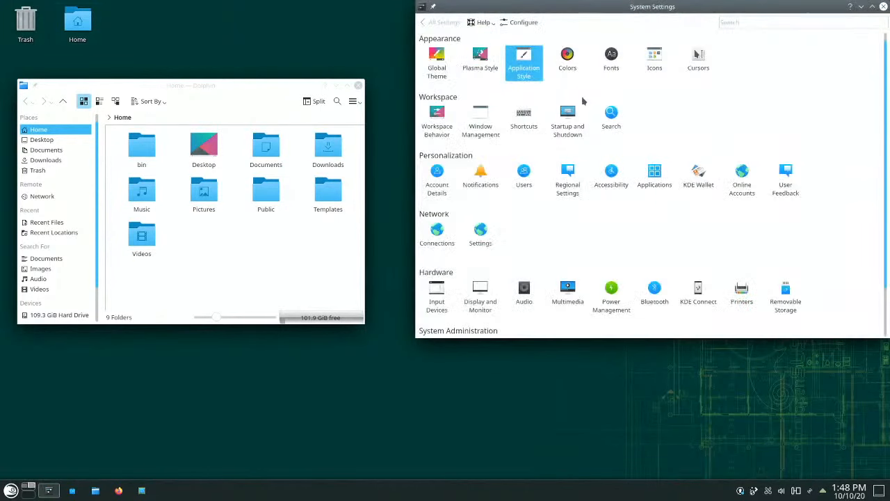
Step: Apply the openSUSEdark colour scheme on the Colors page
click(569, 59)
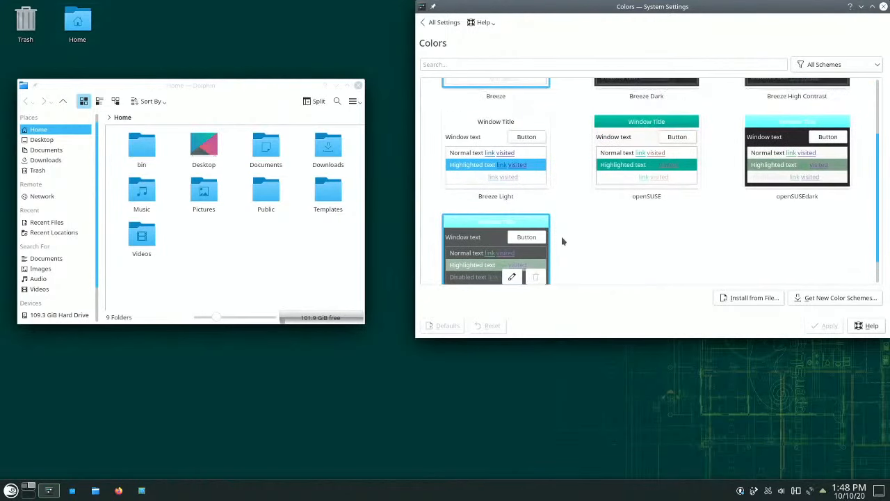
click(800, 160)
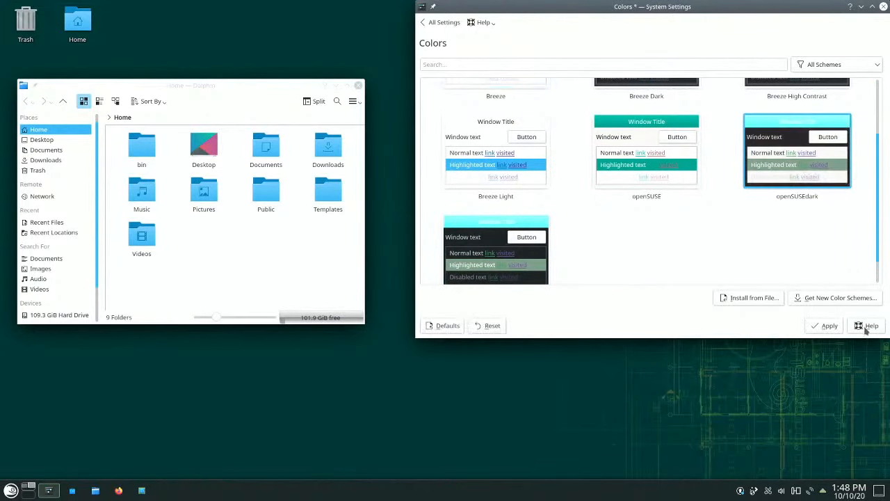
click(827, 326)
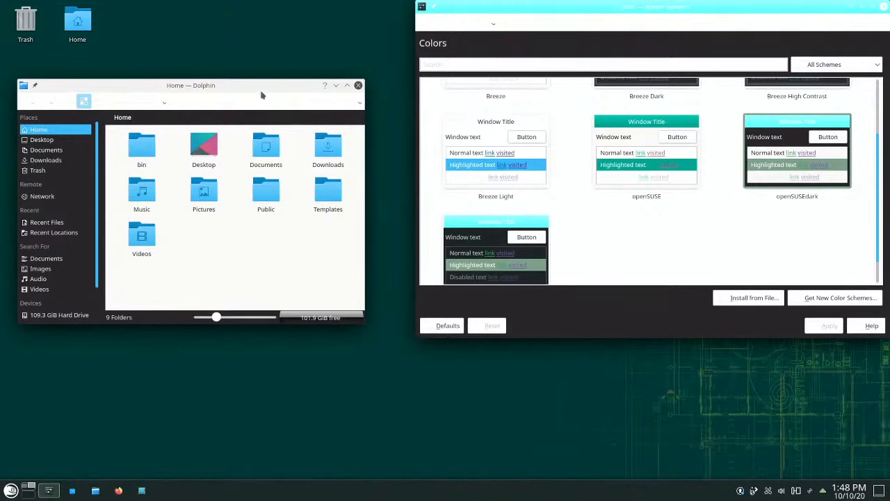
Step: Move the Dolphin window up and right, then return to the All Settings overview
click(336, 85)
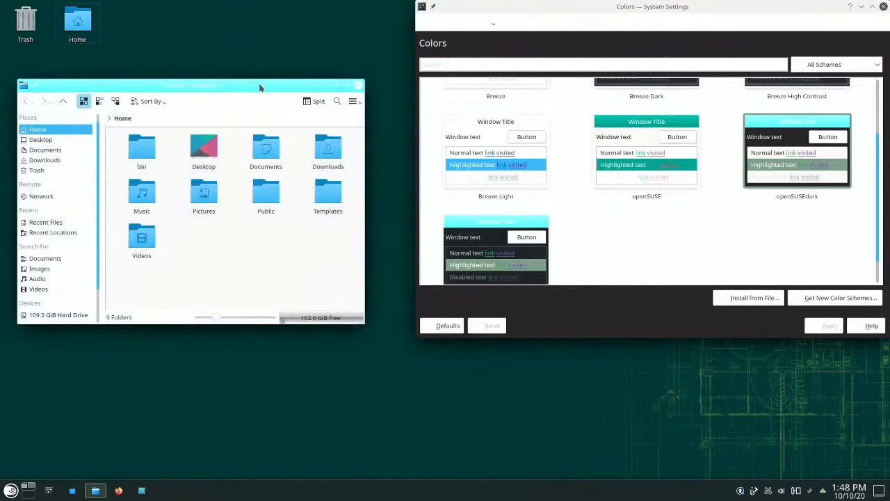
drag(259, 86, 292, 72)
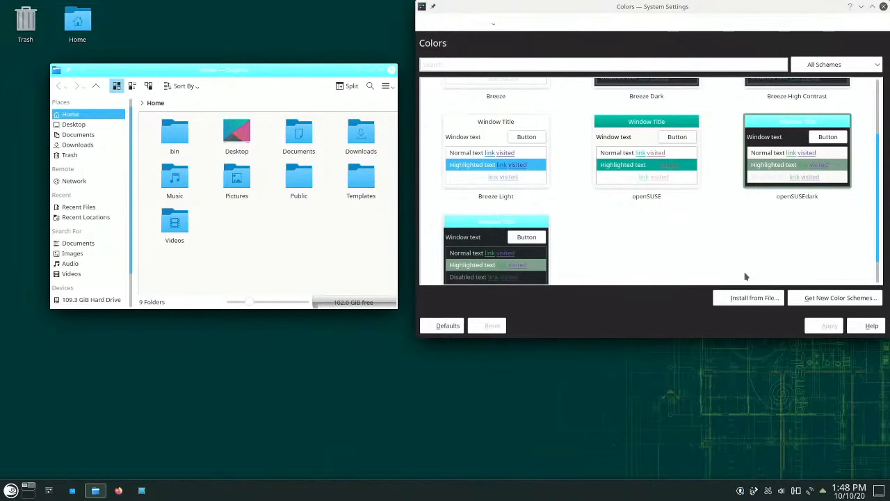
click(437, 22)
Step: Try the Breeze Dark global theme, then reapply openSUSE and return to All Settings
click(437, 57)
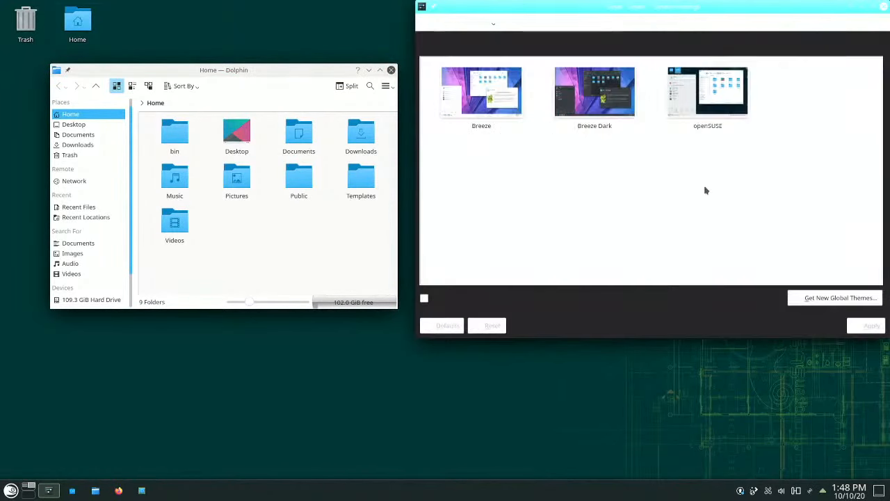
click(581, 80)
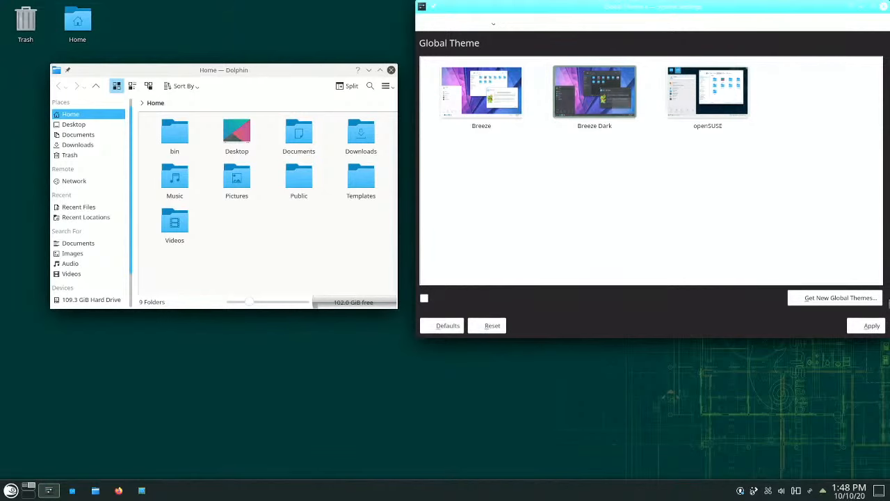
click(870, 327)
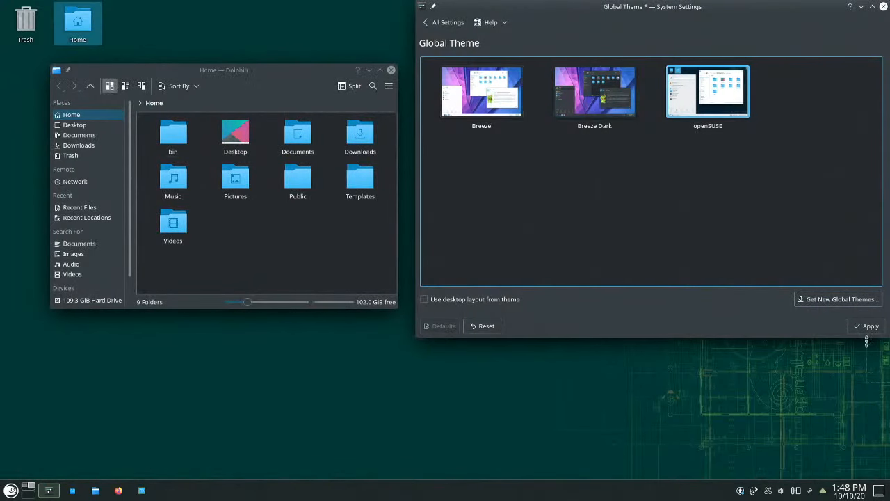
click(868, 327)
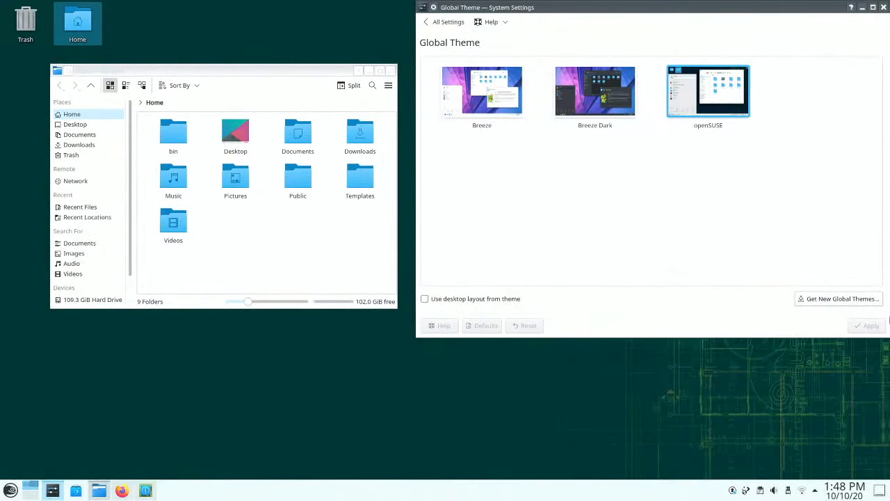
click(444, 22)
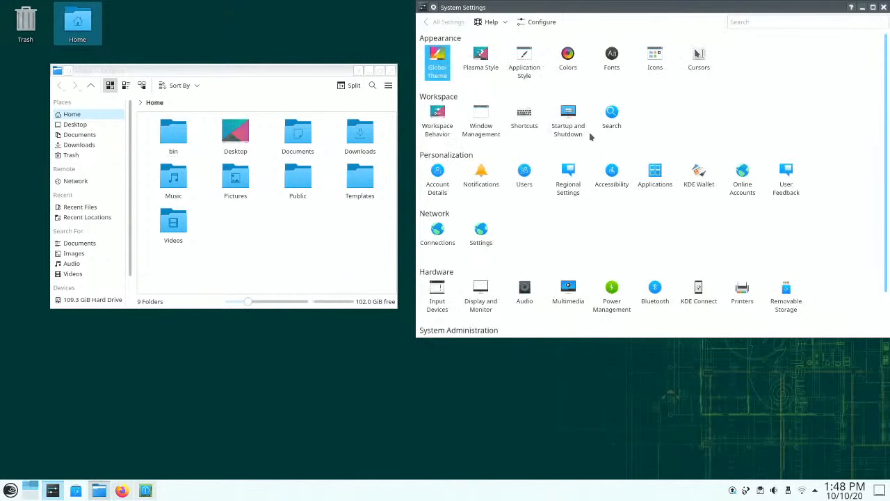
Step: After glancing at Fonts, apply Breeze Light cursors, then reapply Breeze and return to All Settings
click(612, 55)
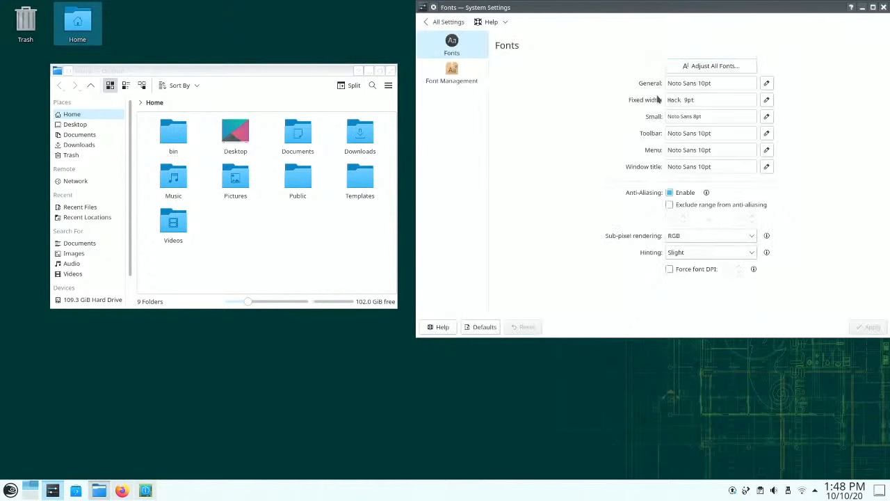
click(438, 23)
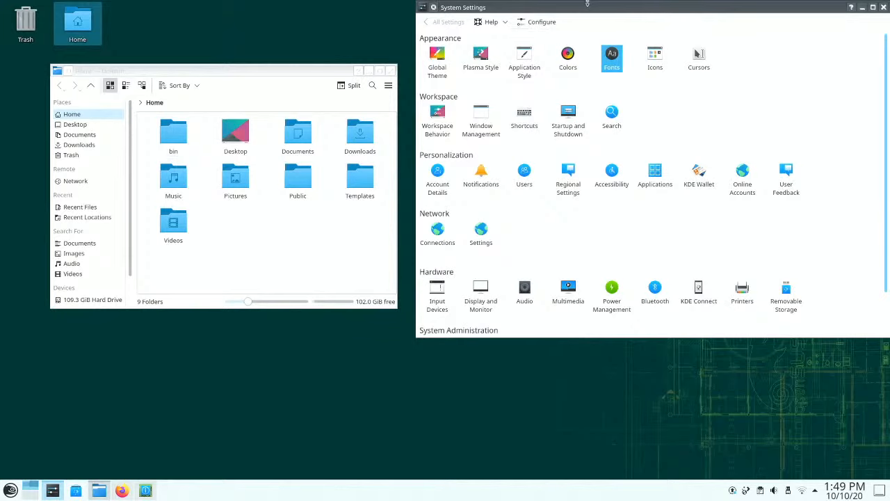
click(699, 56)
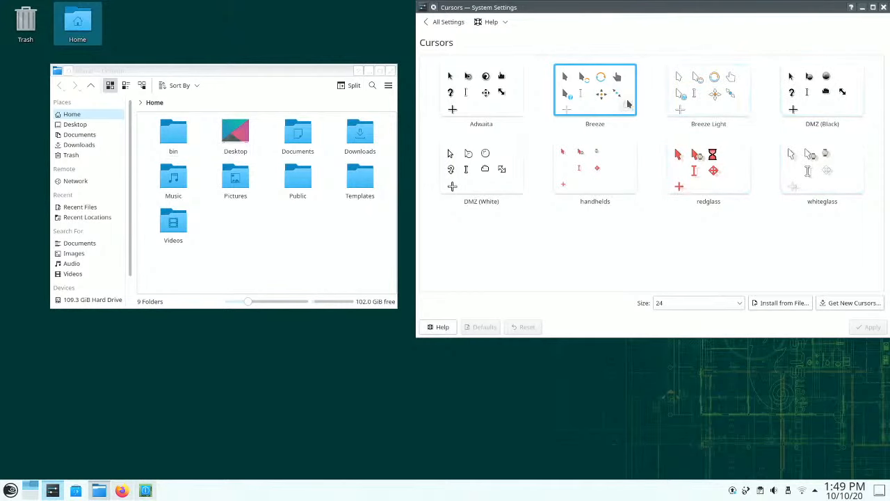
click(708, 91)
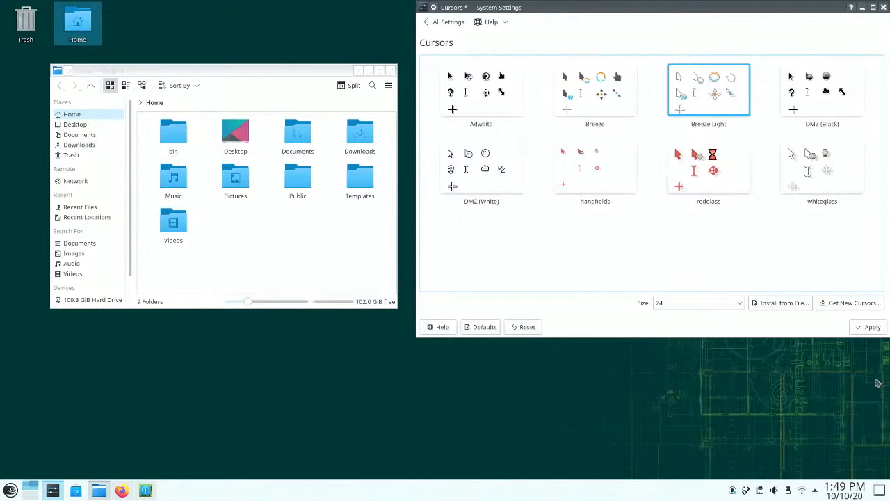
click(869, 327)
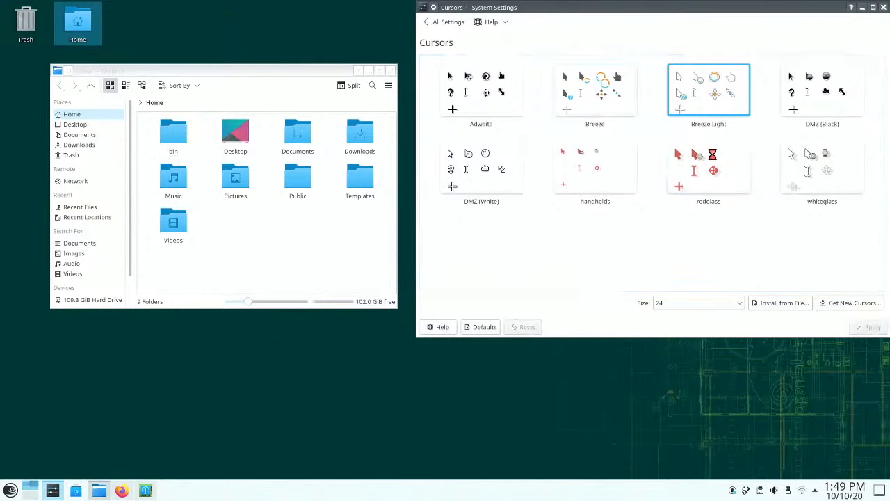
click(624, 105)
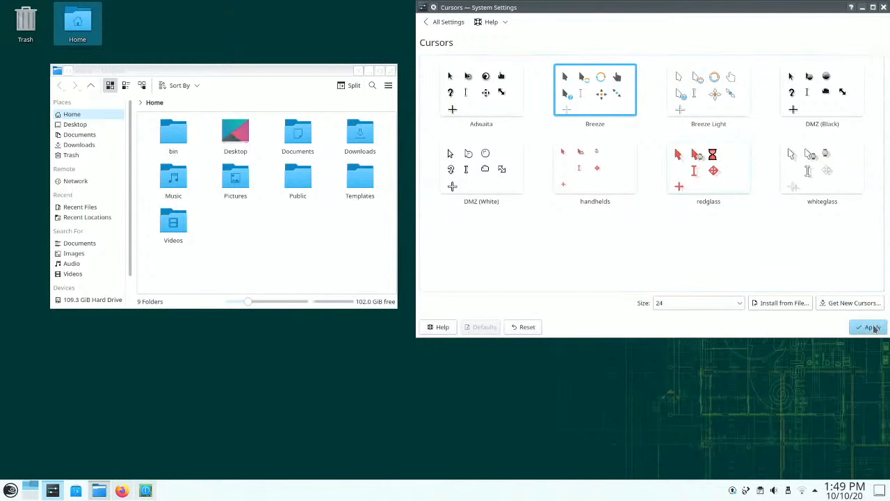
click(874, 328)
click(442, 23)
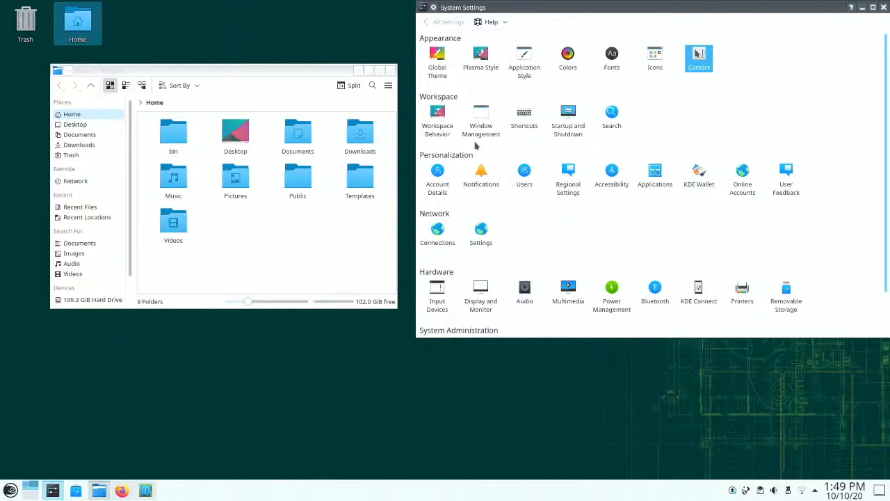
Step: In Workspace Behavior, test the Animation speed slider and leave it unchanged
mouse_move(439, 129)
click(437, 118)
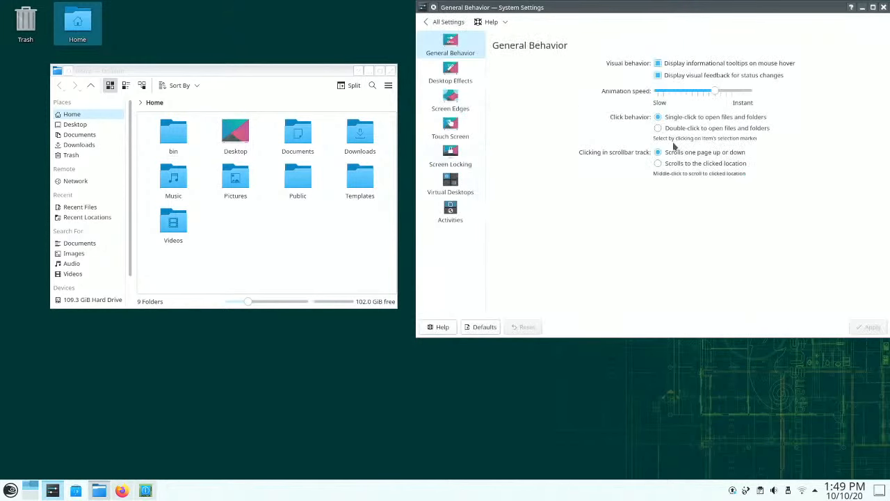
mouse_move(718, 91)
mouse_down()
mouse_move(662, 96)
mouse_move(720, 105)
mouse_up()
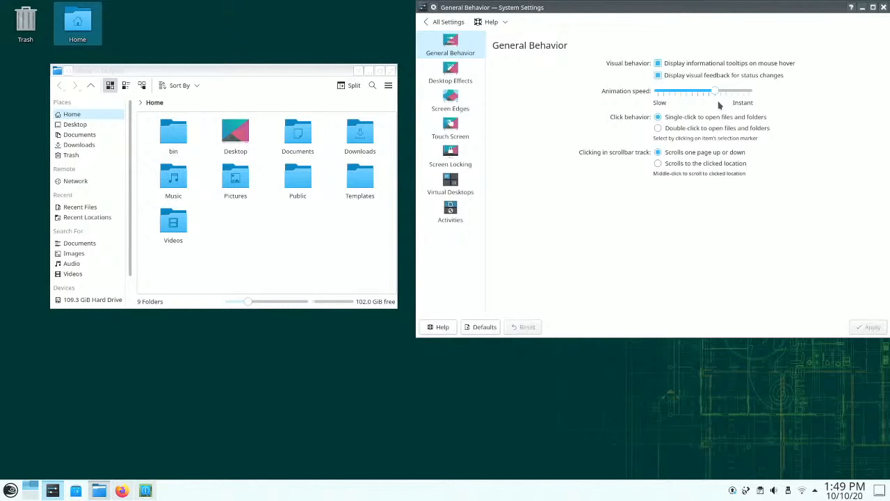
Step: Browse Desktop Effects and Screen Edges, viewing an edge's action list without changing it
click(464, 75)
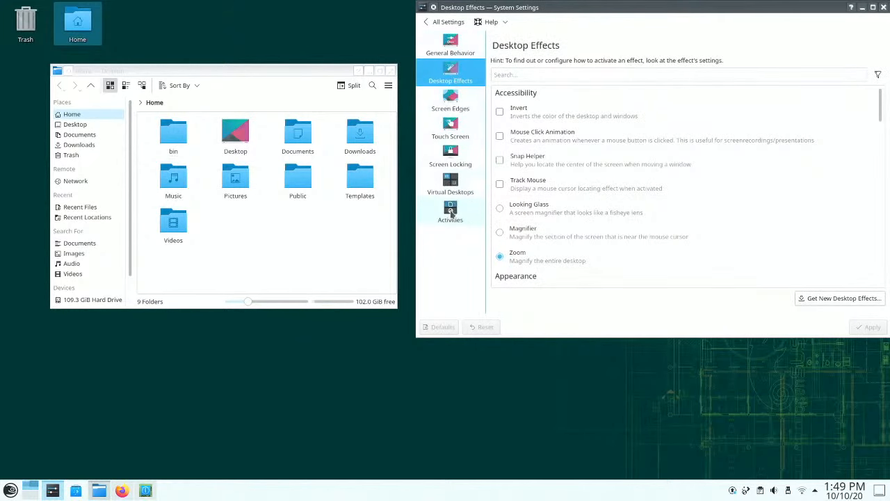
click(459, 106)
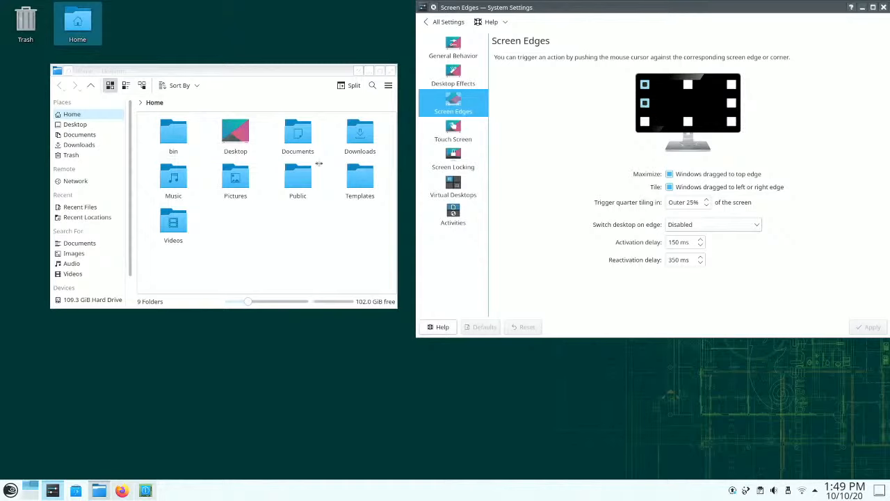
click(644, 103)
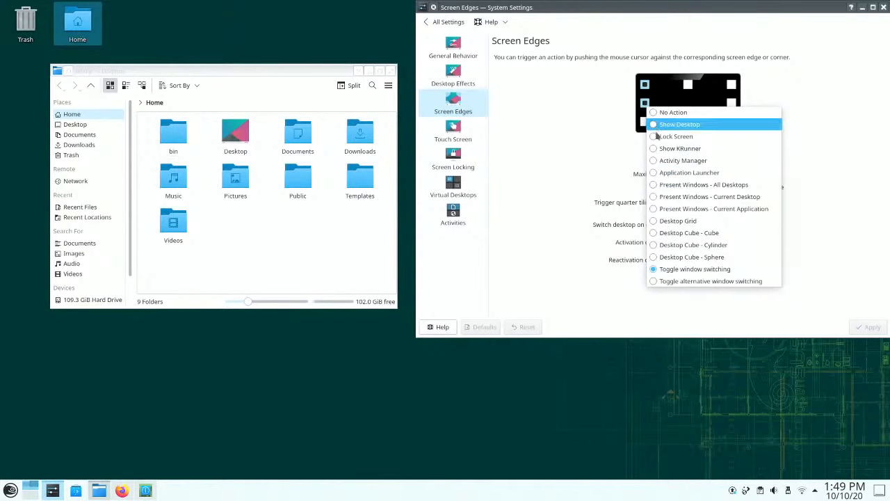
click(694, 269)
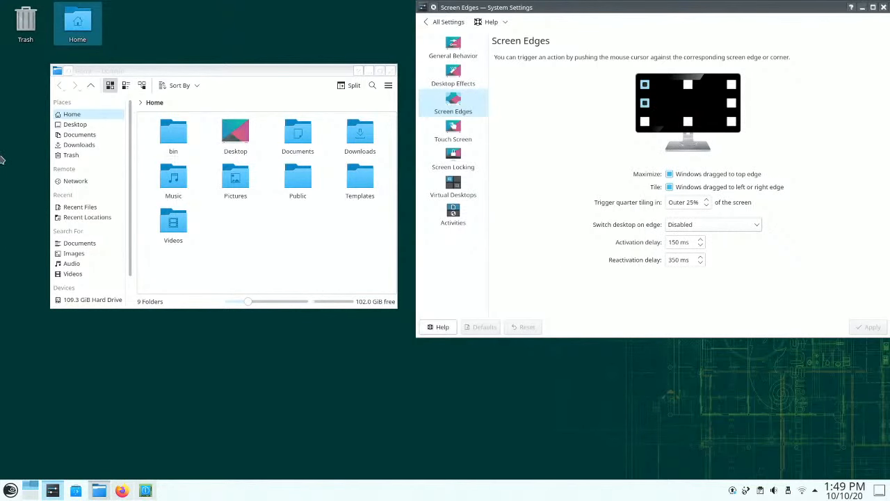
mouse_move(1, 1)
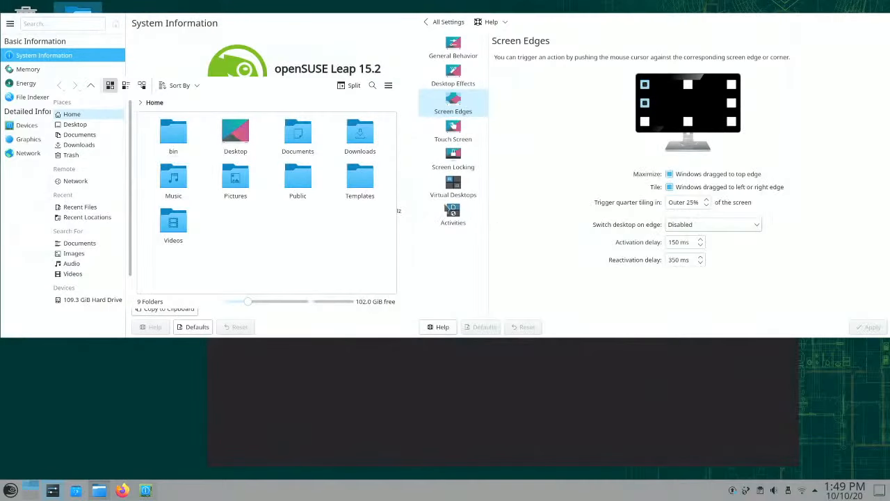
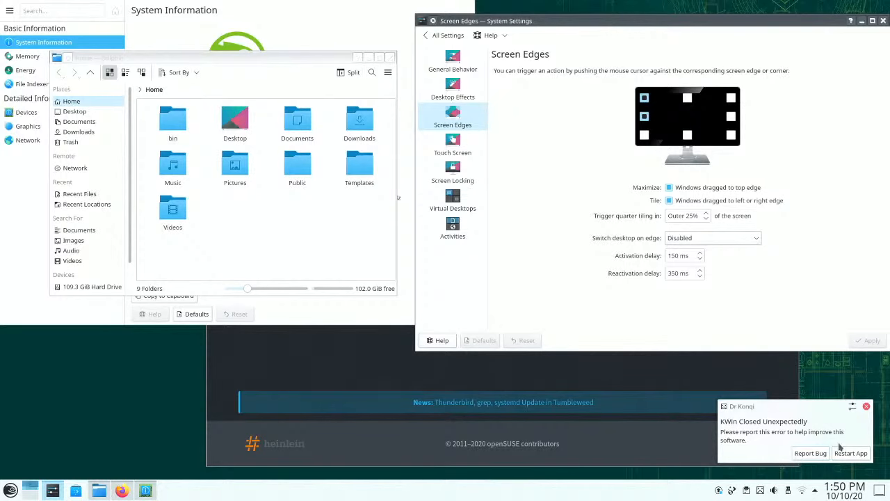
Step: Dismiss the KWin crash notification and hide its icon from the system tray
click(866, 406)
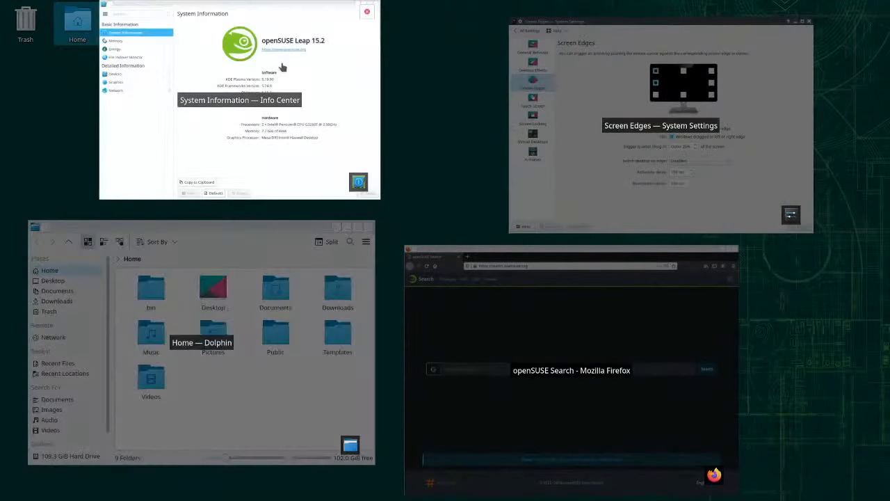
click(756, 80)
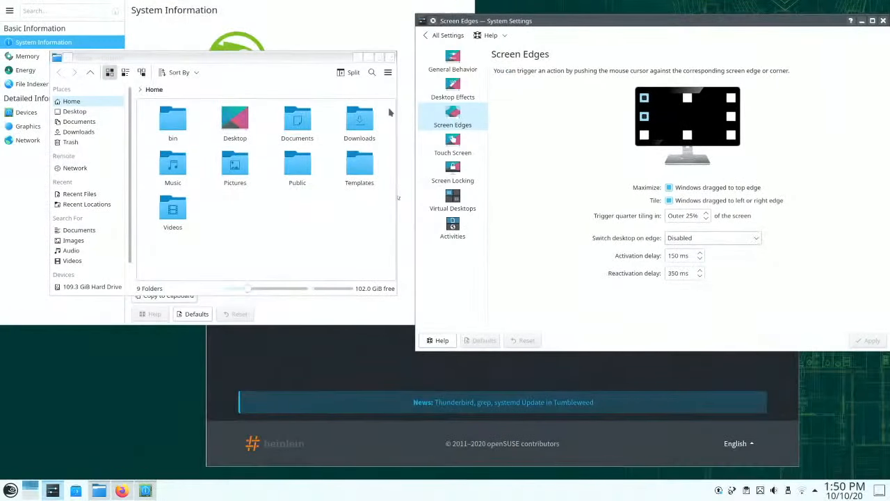
click(378, 104)
right_click(761, 490)
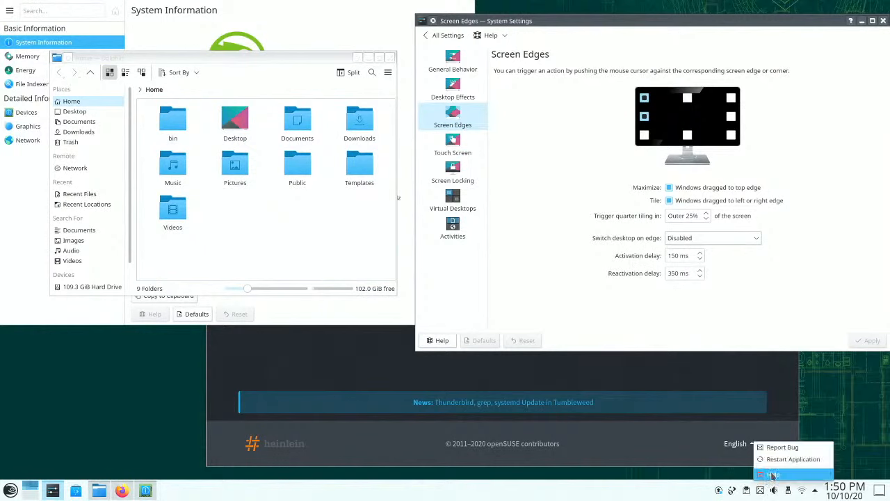
click(774, 475)
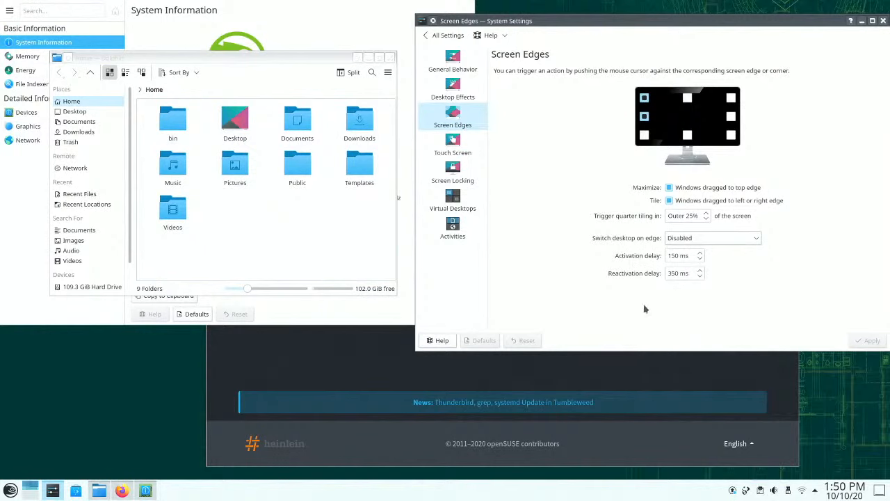
Step: Test the top-left hot corner's window overview, then bring System Settings to the front
mouse_move(1, 1)
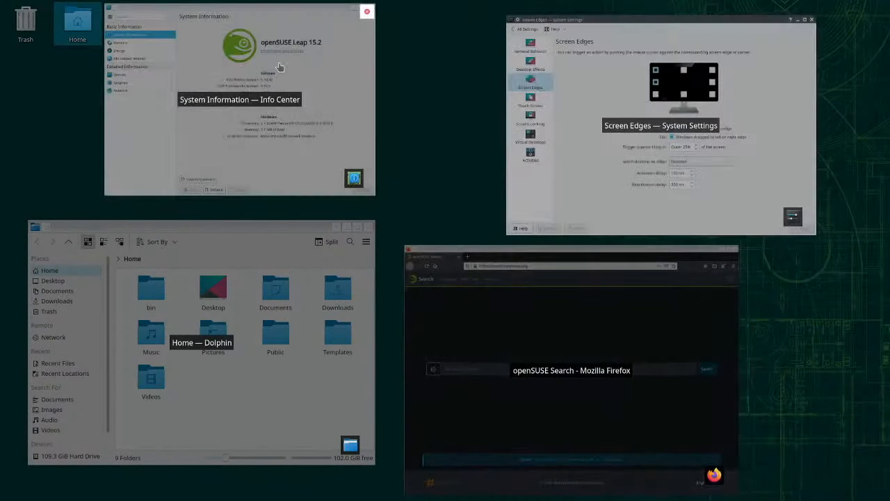
click(280, 68)
drag(637, 25, 620, 29)
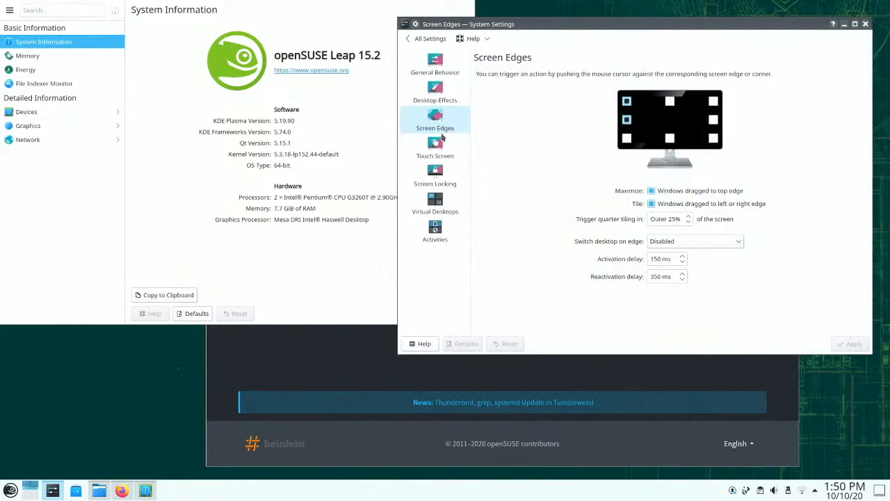
Step: Browse Touch Screen, Screen Locking and Activities, settle on Virtual Desktops, and switch desktops with the pager
click(441, 155)
click(439, 182)
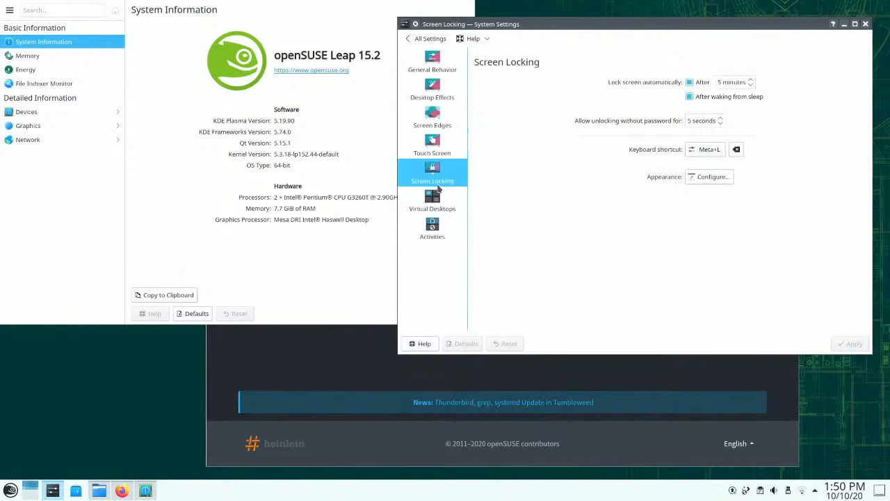
click(434, 206)
click(430, 234)
click(435, 177)
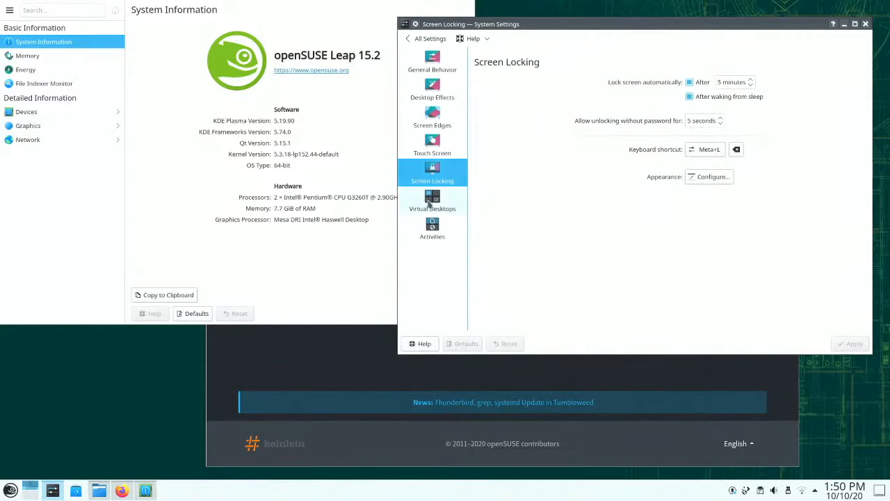
click(435, 203)
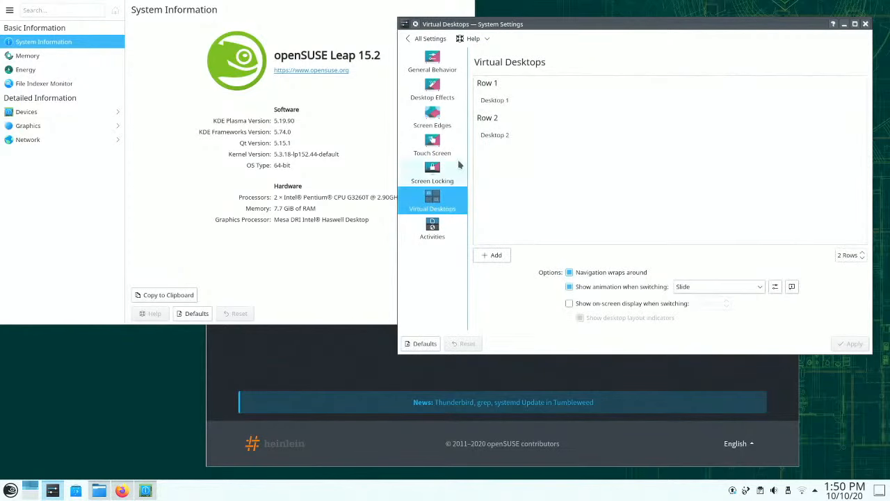
click(30, 491)
click(29, 491)
click(29, 491)
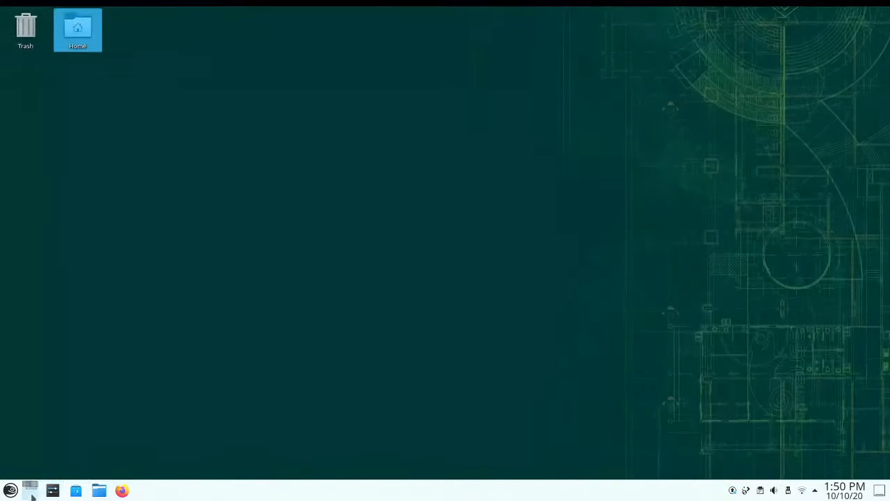
click(29, 491)
Step: Set the desktop switching animation to Desktop Cube Animation, apply it, and test it
click(717, 286)
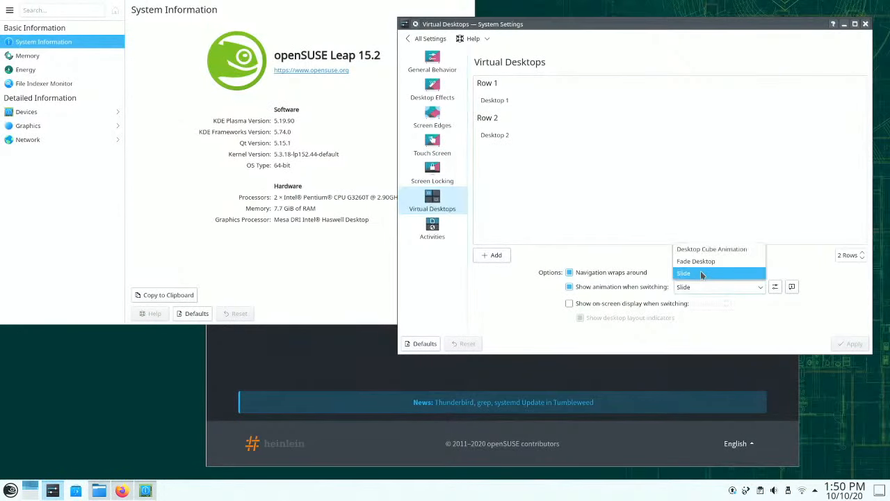
click(717, 248)
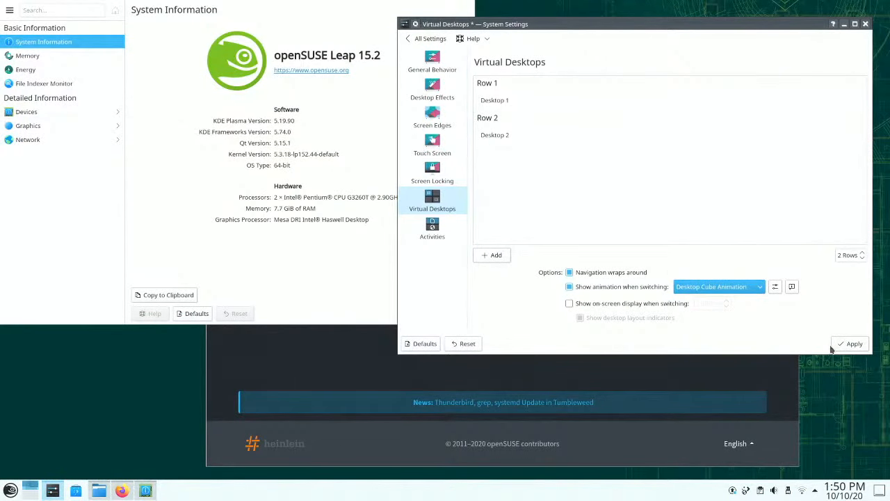
click(852, 343)
click(29, 490)
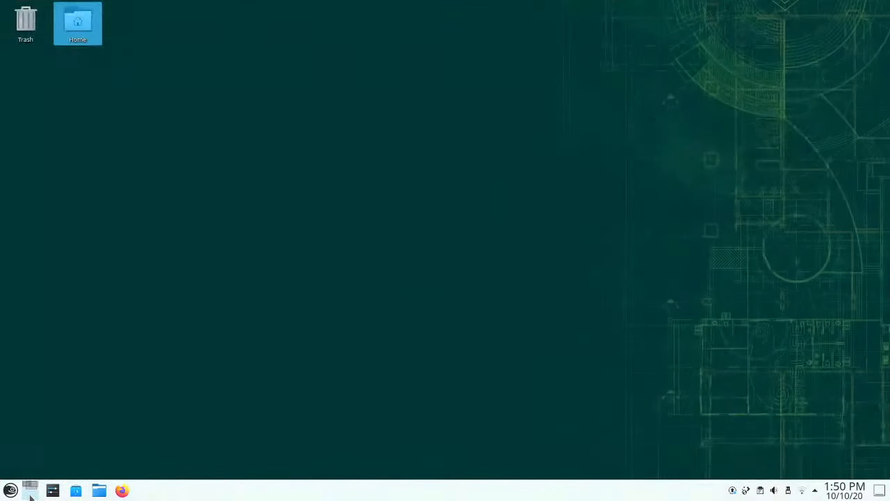
click(29, 490)
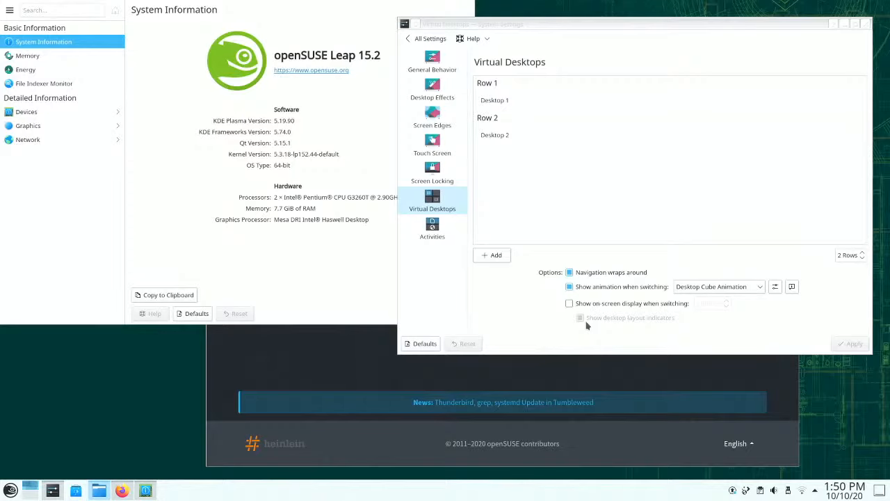
Step: Go back to All Settings, open the Search page, and tick Enable File Search
mouse_move(0, 0)
click(443, 39)
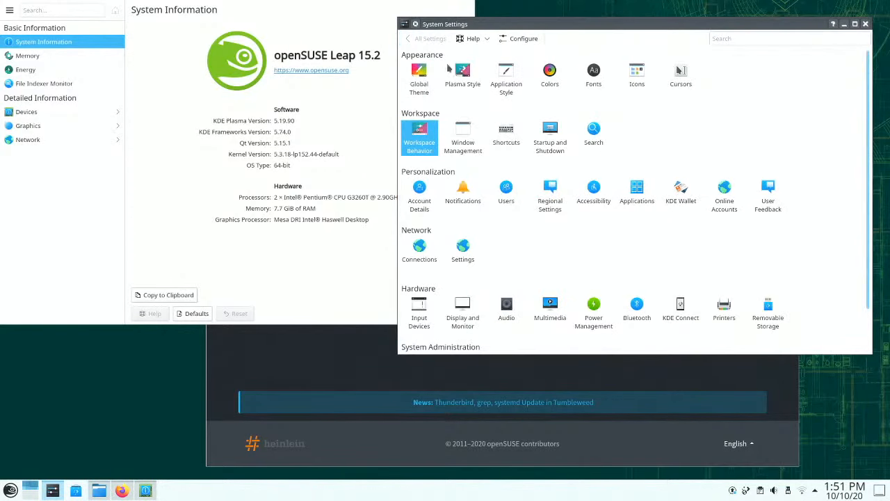
click(596, 136)
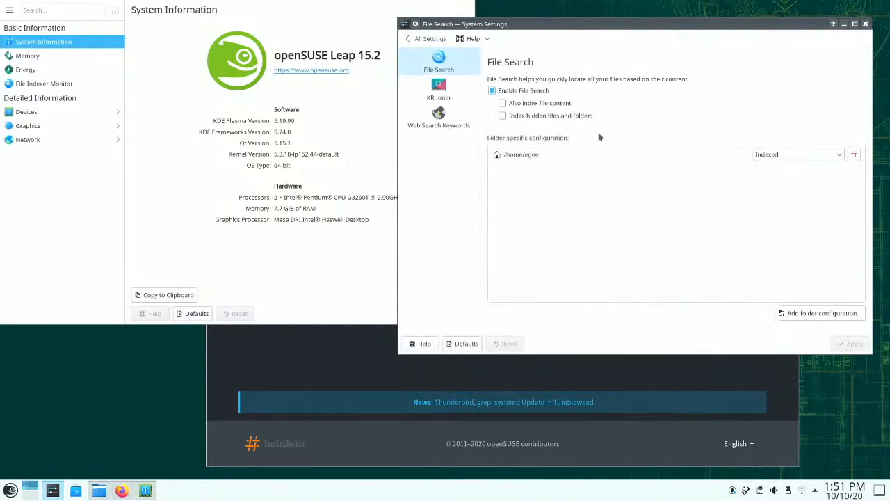
click(523, 96)
click(10, 490)
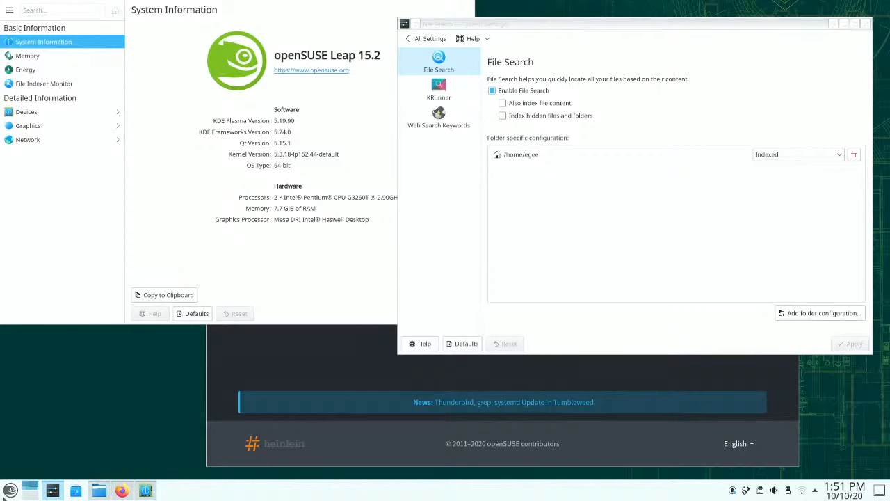
text(ksys)
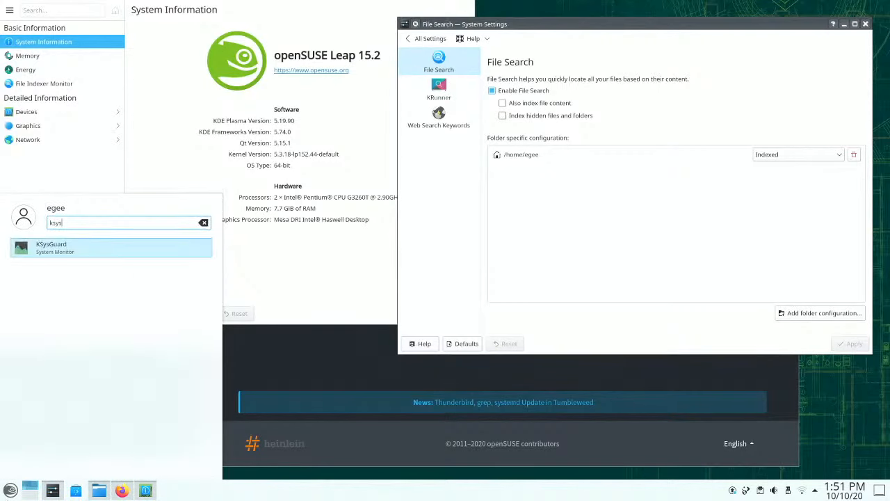
key(Return)
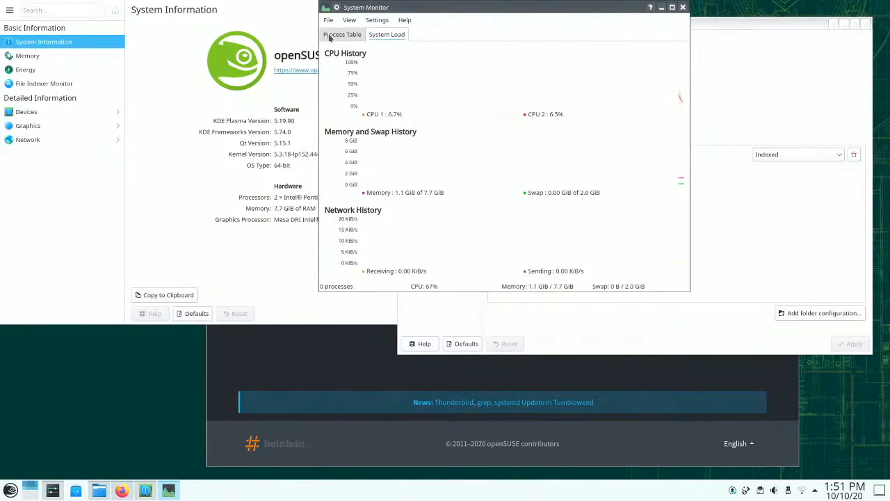
click(331, 35)
click(463, 53)
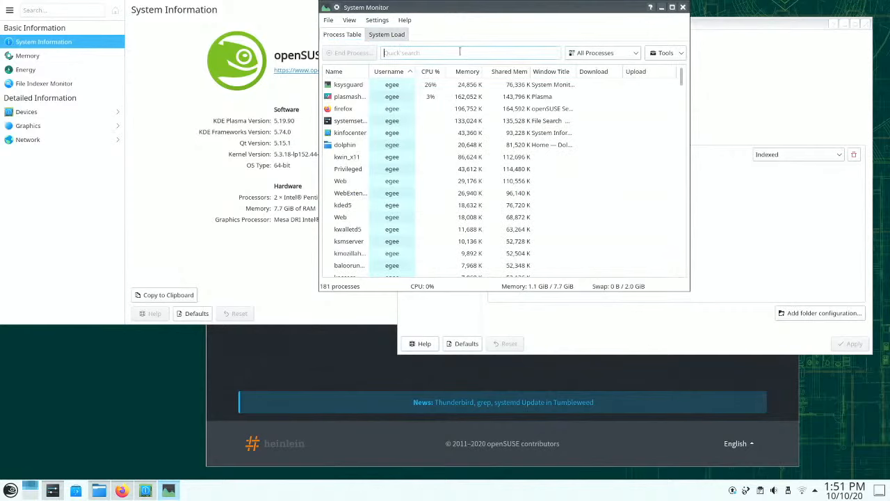
text(kwin)
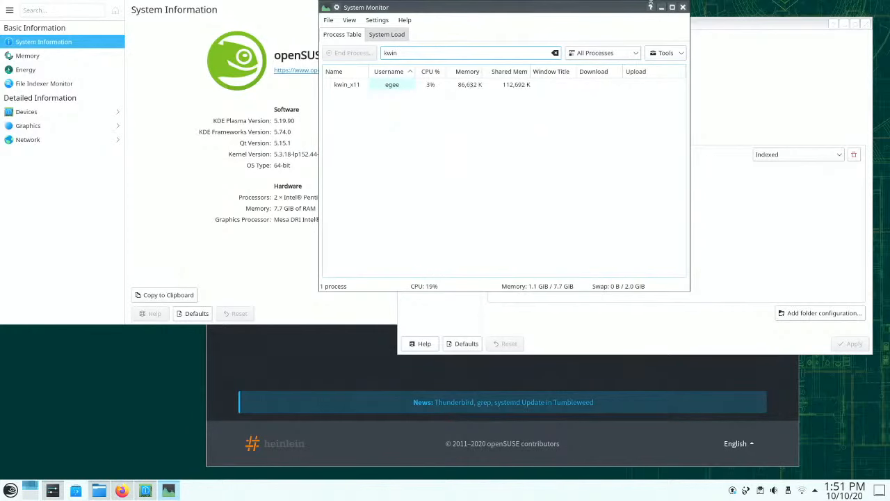
click(683, 7)
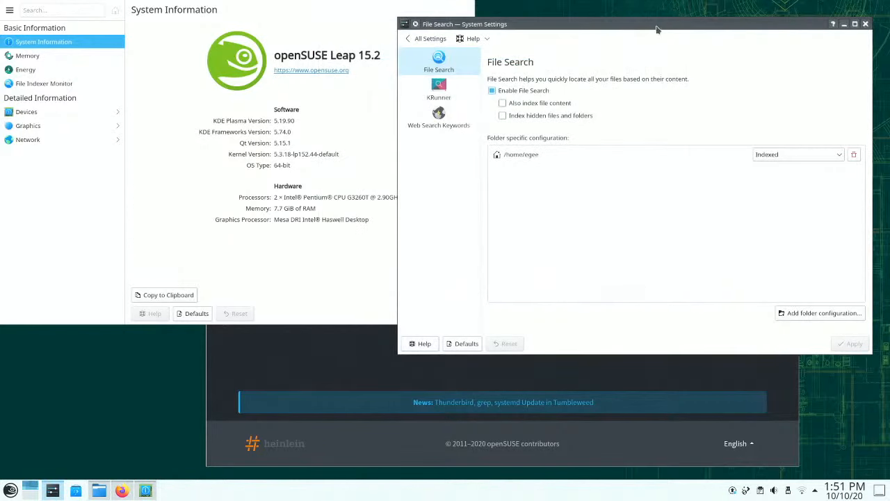
Step: Visit the KRunner page, try KRunner with Alt+Space, close it, and return to All Settings
click(445, 91)
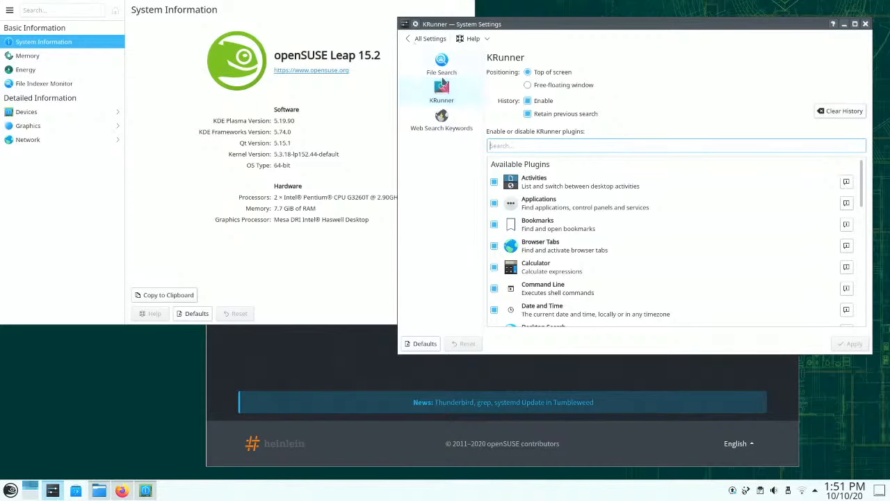
scroll(591, 209, down, 10)
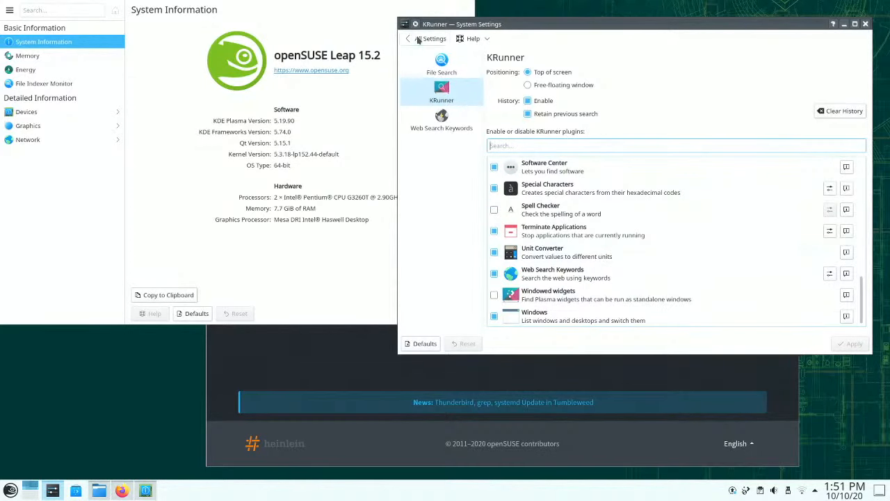
key(alt+space)
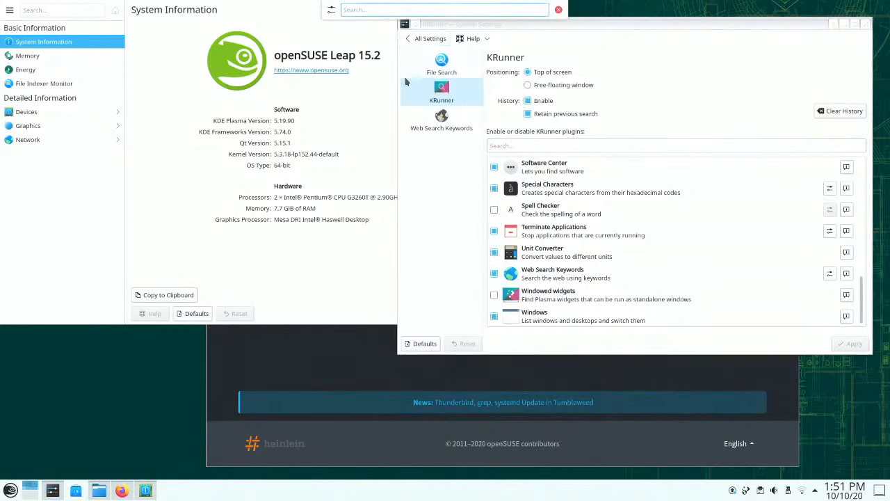
text(t+t)
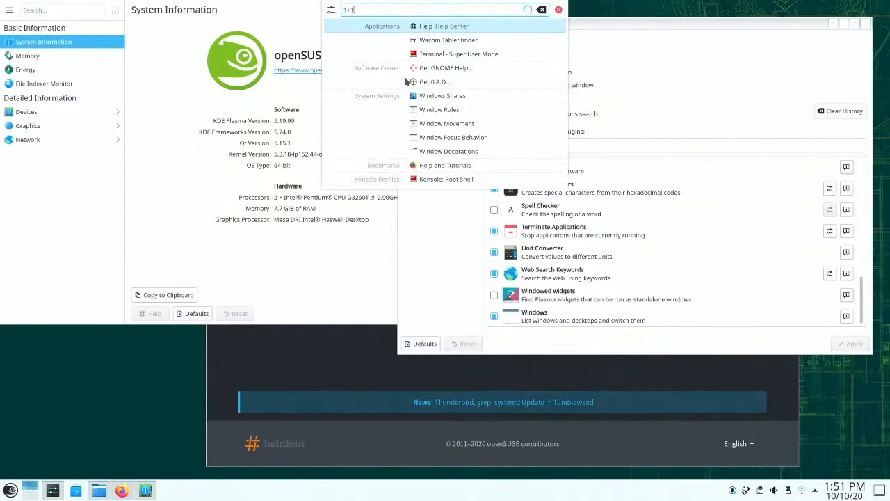
key(BackSpace)
key(BackSpace)
key(BackSpace)
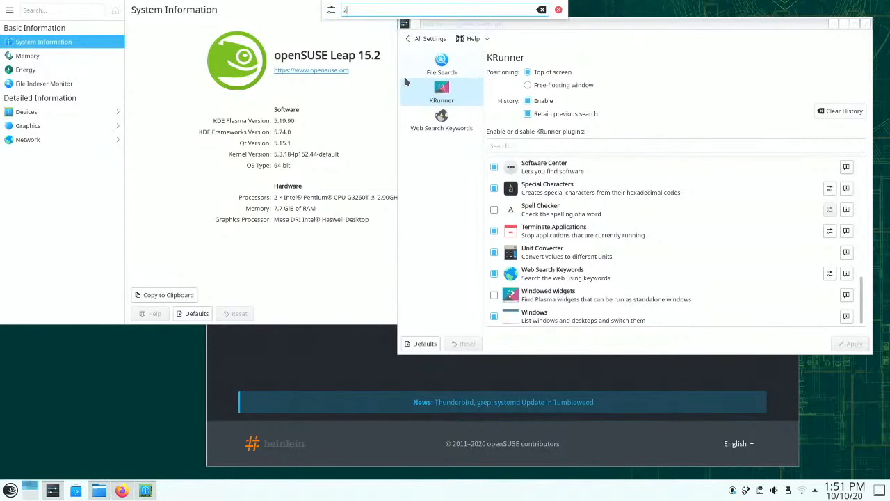
key(Escape)
click(431, 38)
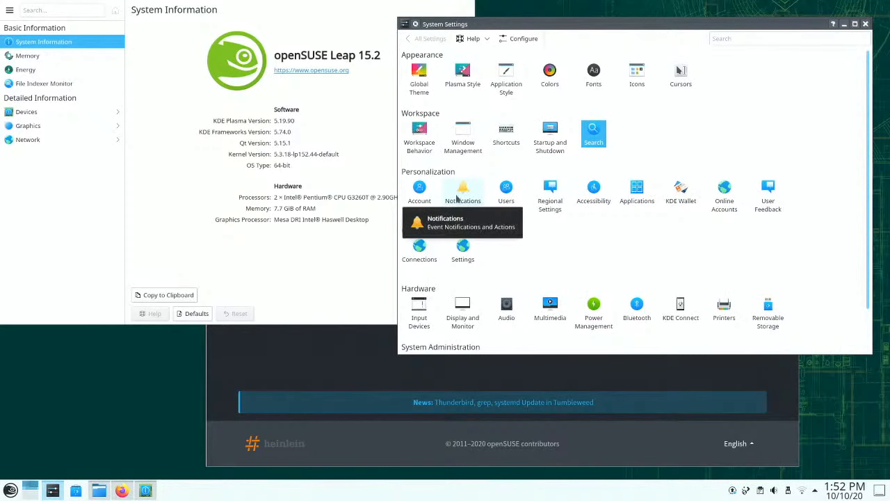
Step: In Users, choose Hacker Konqi from the face gallery as the account picture
click(426, 195)
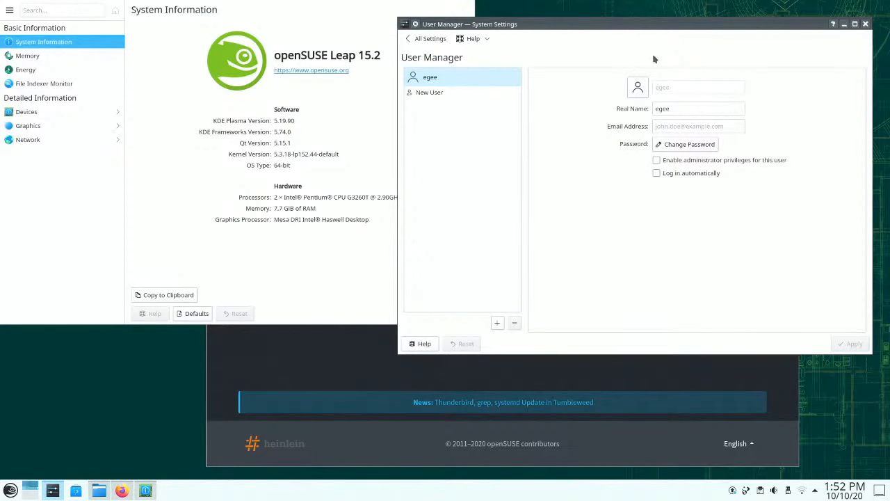
click(638, 89)
click(651, 106)
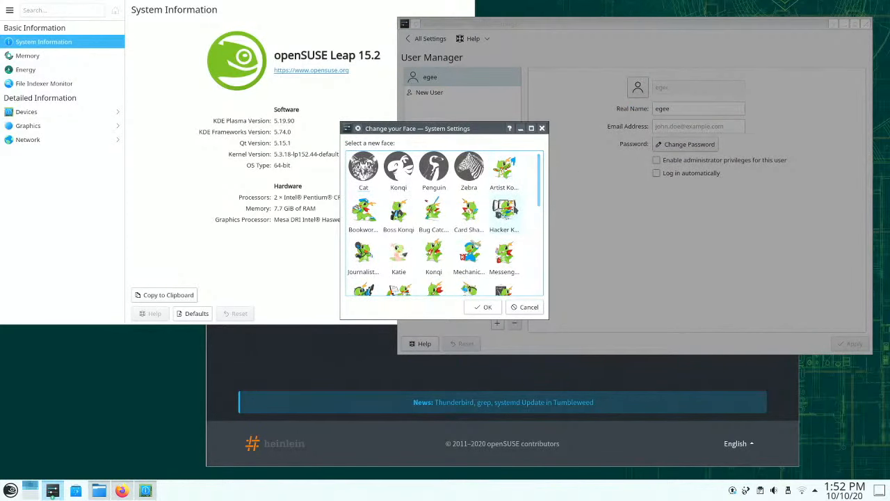
click(506, 212)
click(483, 307)
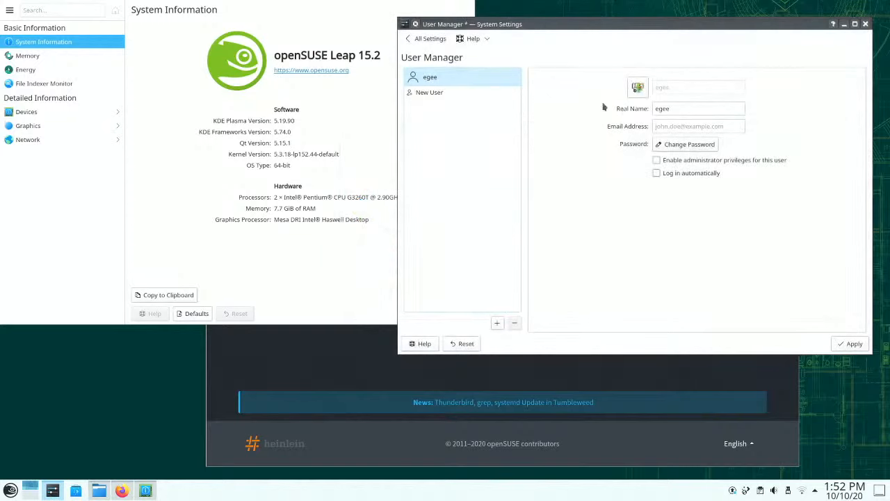
Step: Apply the new avatar, check it in the application launcher, and return to All Settings
click(10, 490)
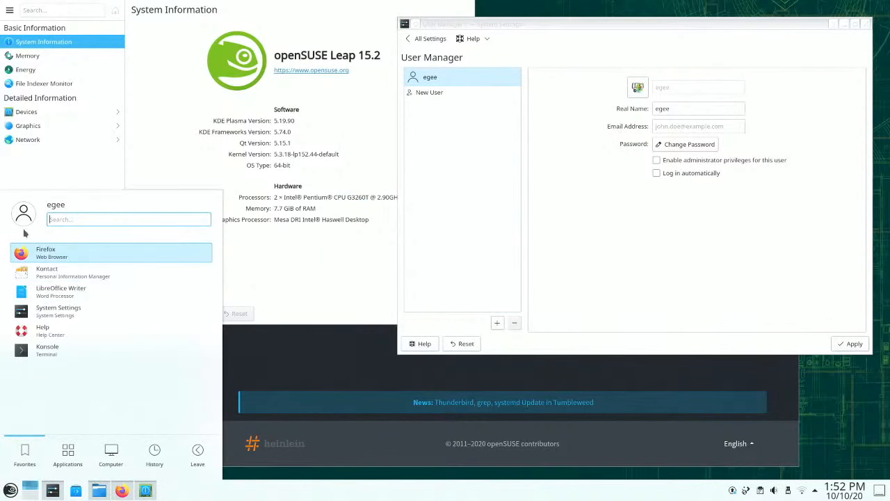
click(769, 301)
click(867, 354)
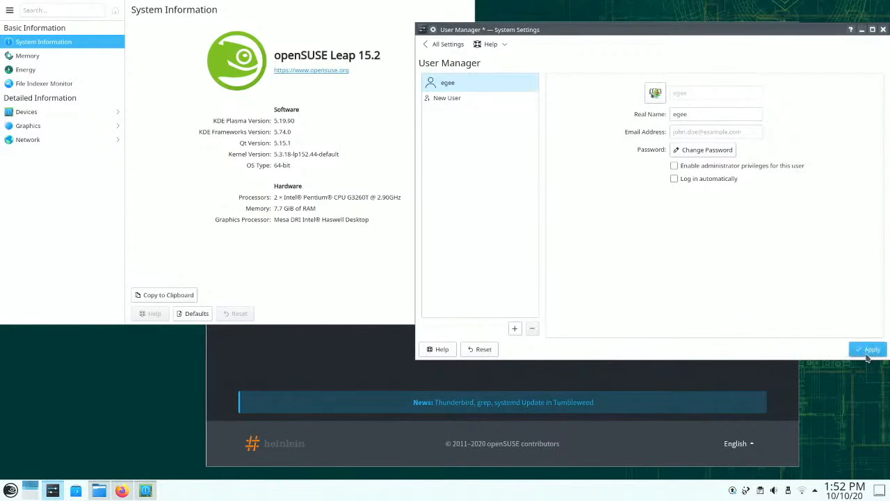
key(super)
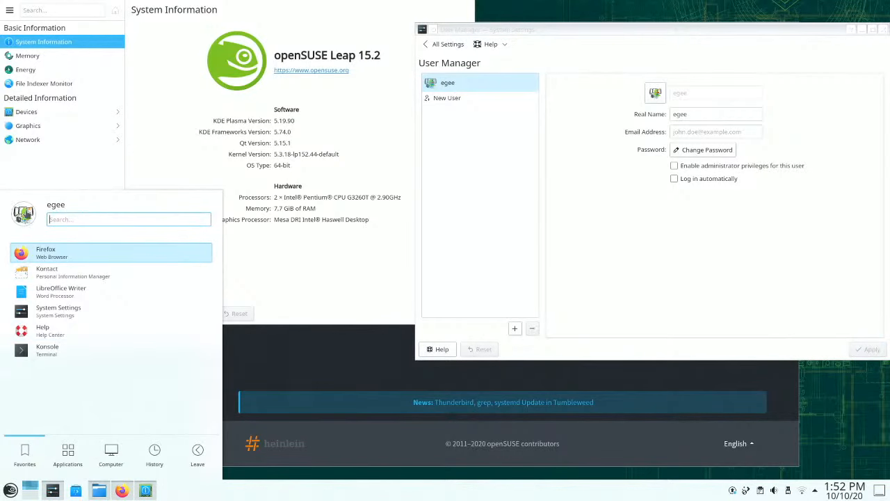
click(444, 44)
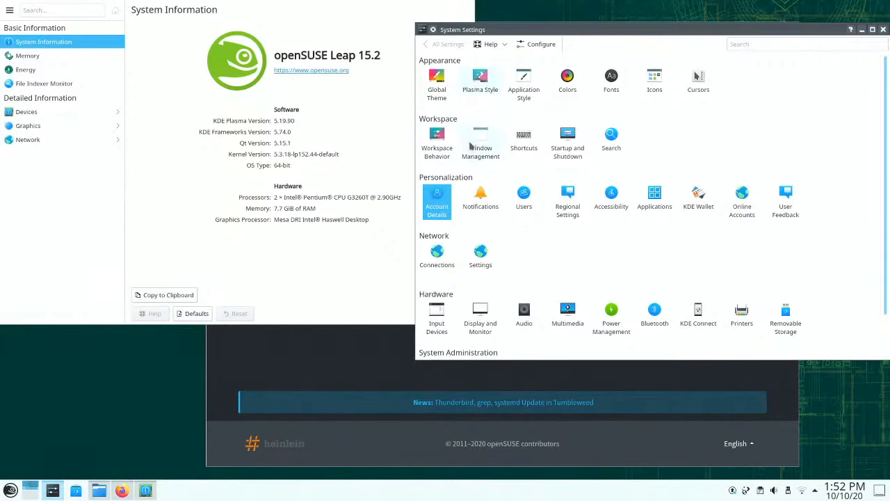
Step: Scroll through the Notifications settings, return to the overview, and raise the System Information window
click(480, 200)
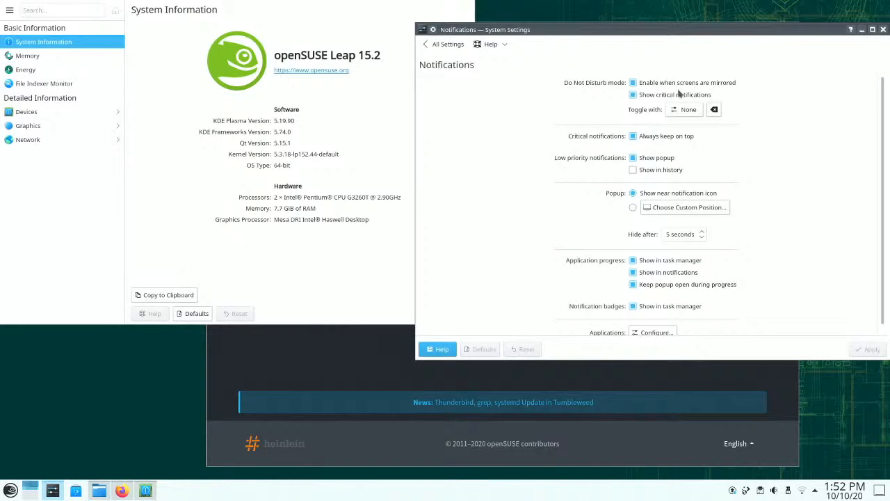
scroll(753, 254, down, 1)
scroll(675, 308, up, 1)
scroll(588, 205, down, 1)
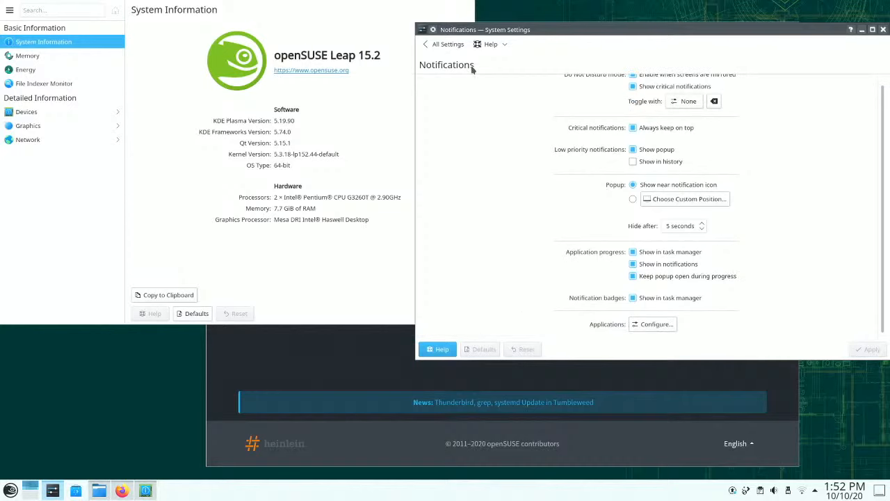
click(444, 46)
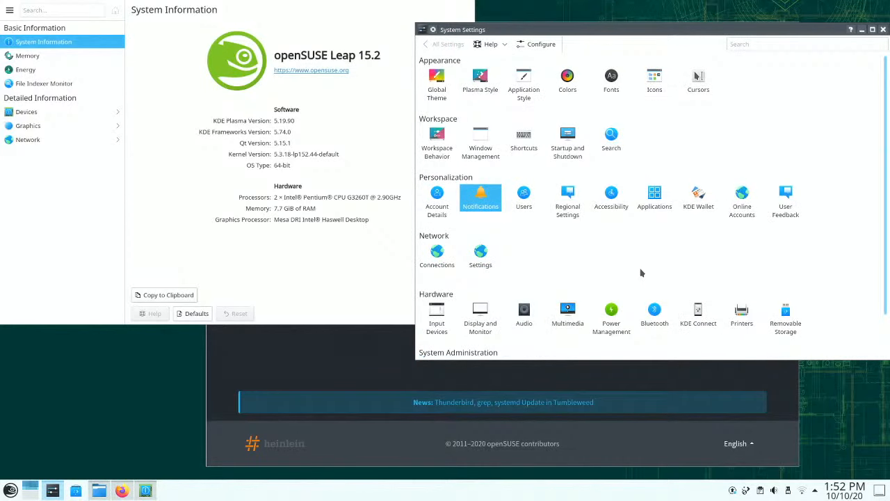
click(346, 206)
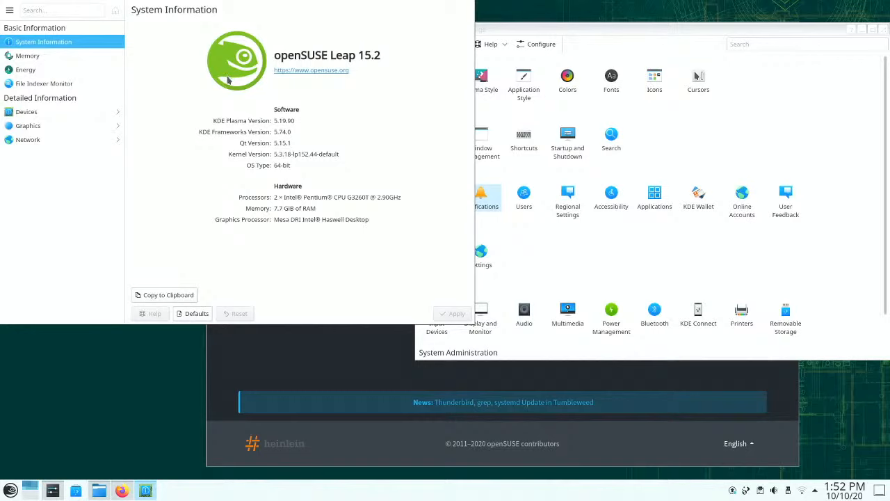
Step: Browse the Devices, Memory and Energy sections, then return to System Information
click(25, 112)
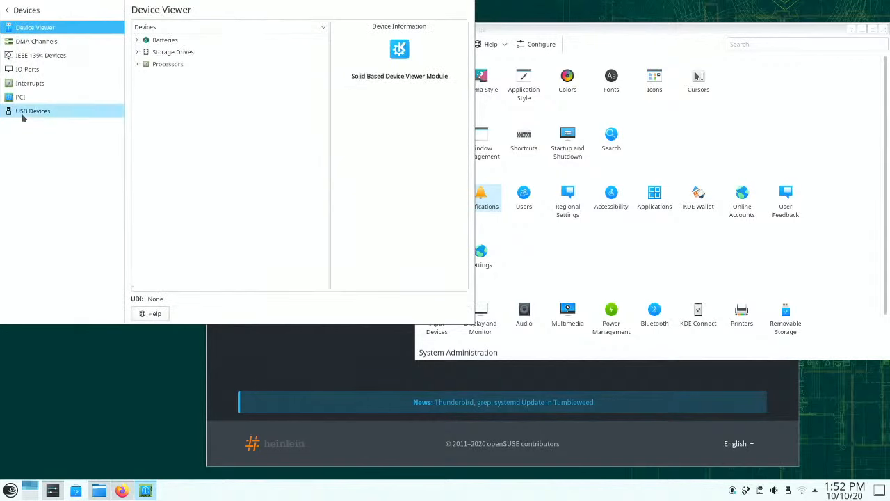
click(26, 11)
click(32, 55)
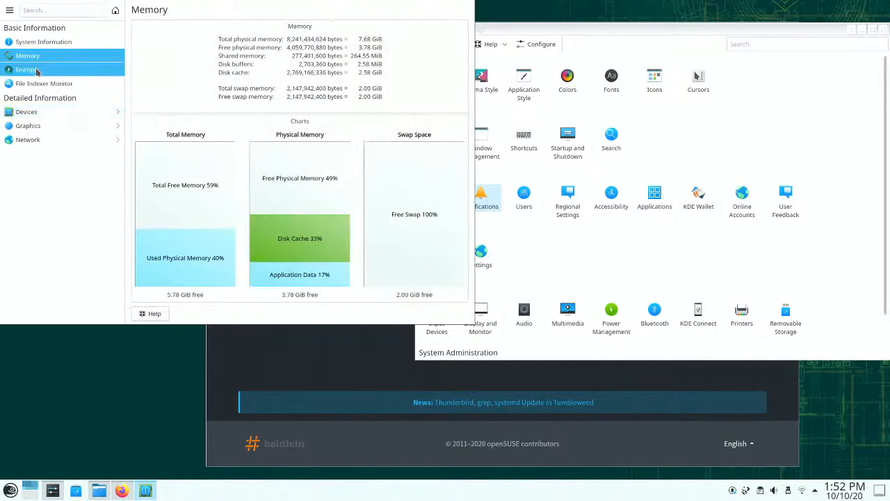
click(36, 71)
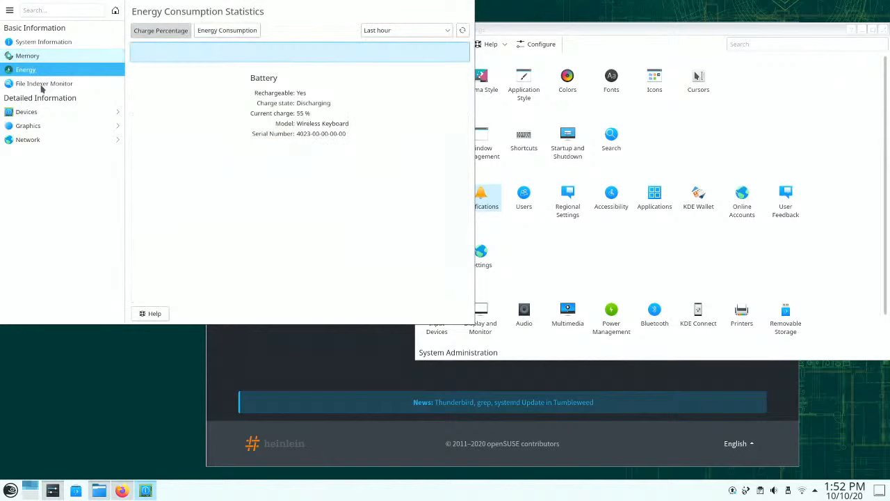
click(43, 42)
Step: Rearrange the Info Center and Firefox windows, and close Firefox
drag(212, 8, 270, 34)
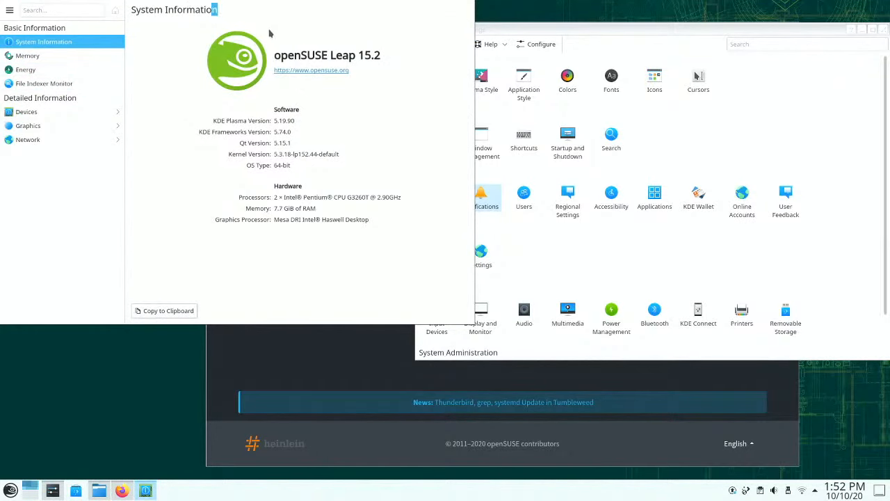
drag(376, 8, 677, 67)
drag(379, 25, 342, 26)
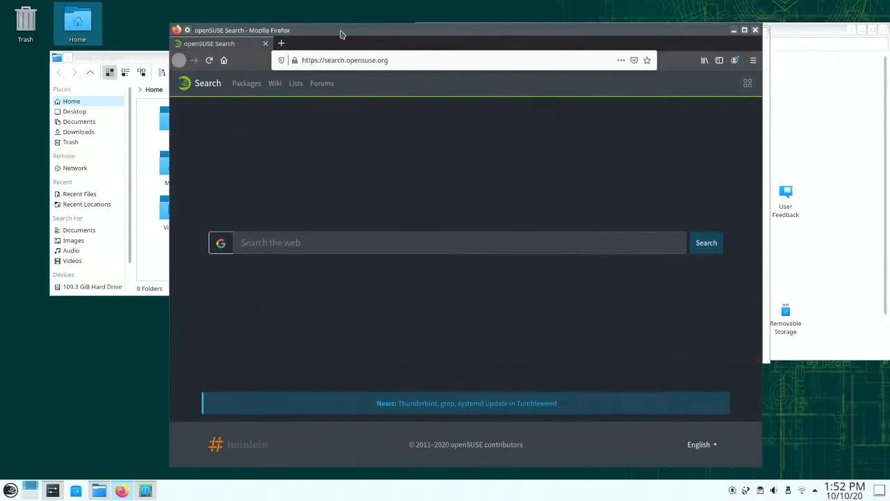
click(756, 30)
drag(620, 88, 586, 75)
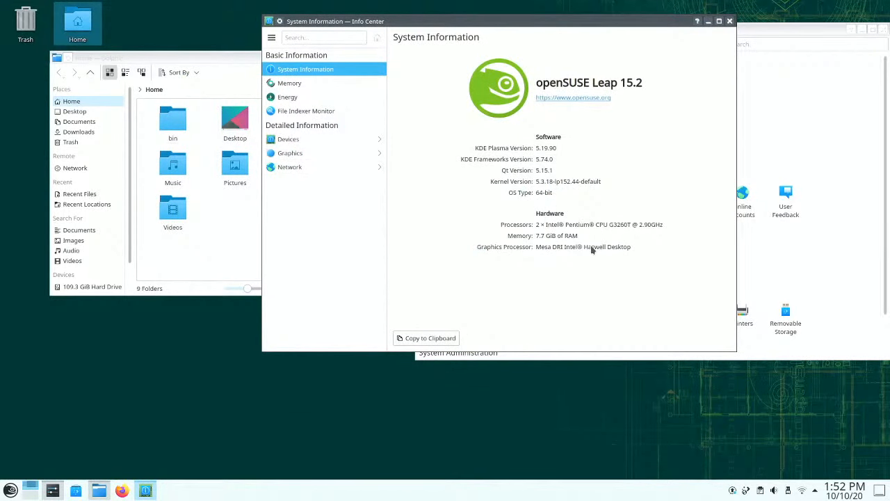
Step: View Memory, toggle Energy's consumption and charge history, then open the File Indexer Monitor
click(301, 84)
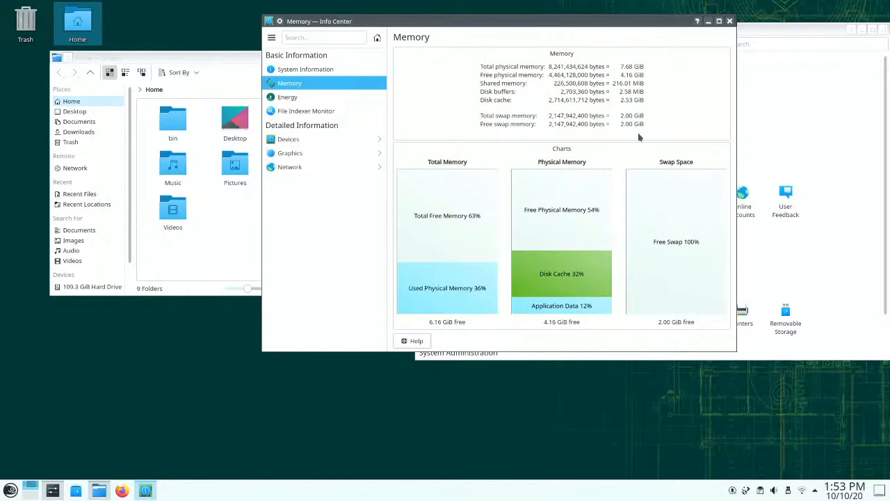
click(297, 98)
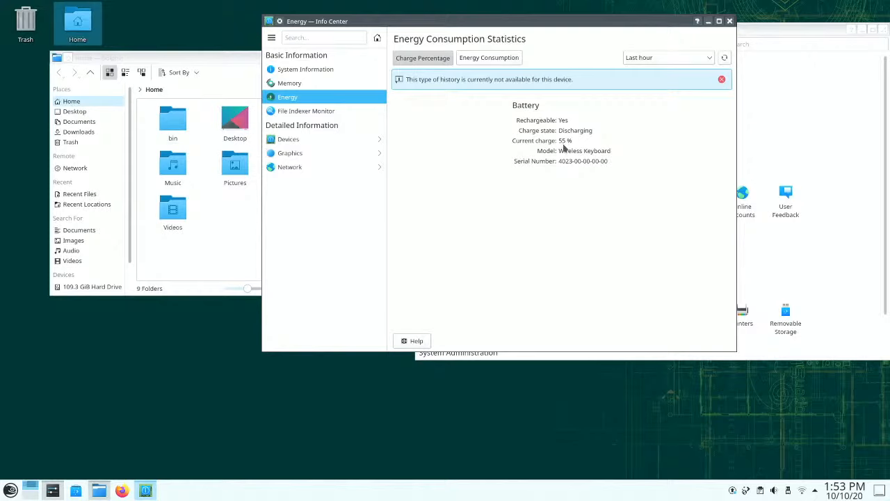
click(489, 58)
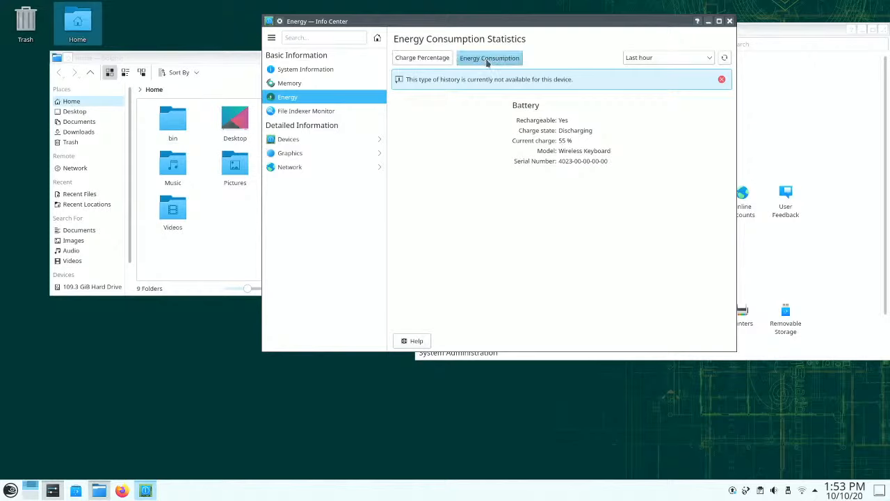
click(437, 60)
click(310, 113)
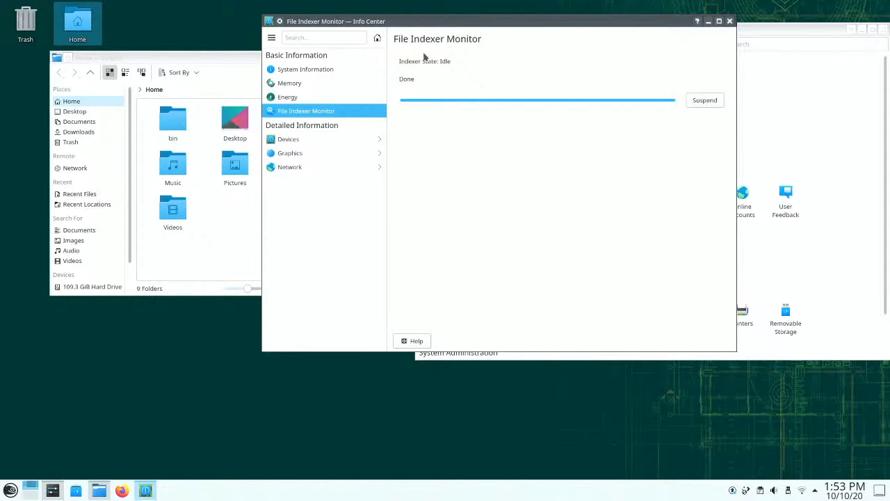
Step: Browse the Device Viewer, DMA-Channels, IEEE 1394 Devices, IO-Ports, Interrupts and USB Devices pages
click(287, 139)
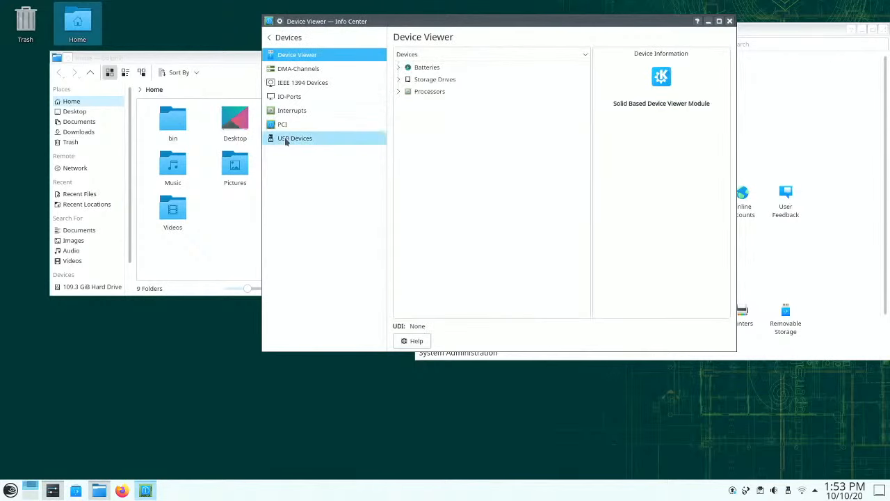
click(304, 68)
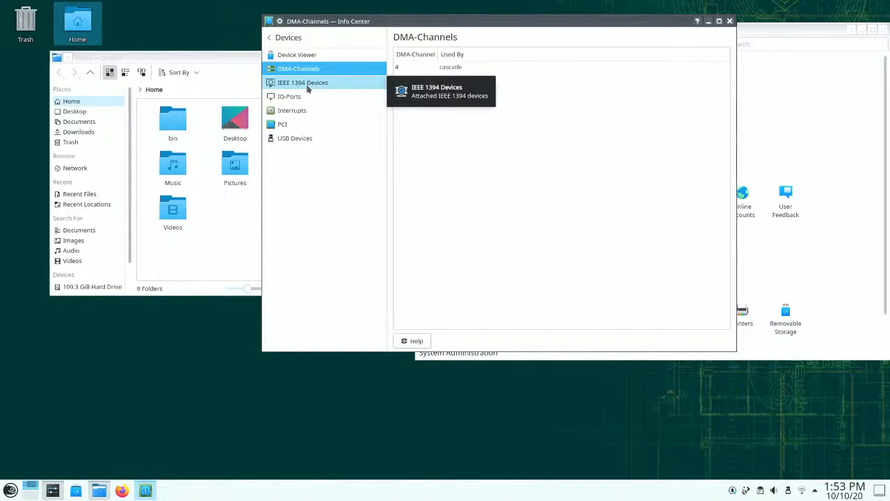
click(307, 84)
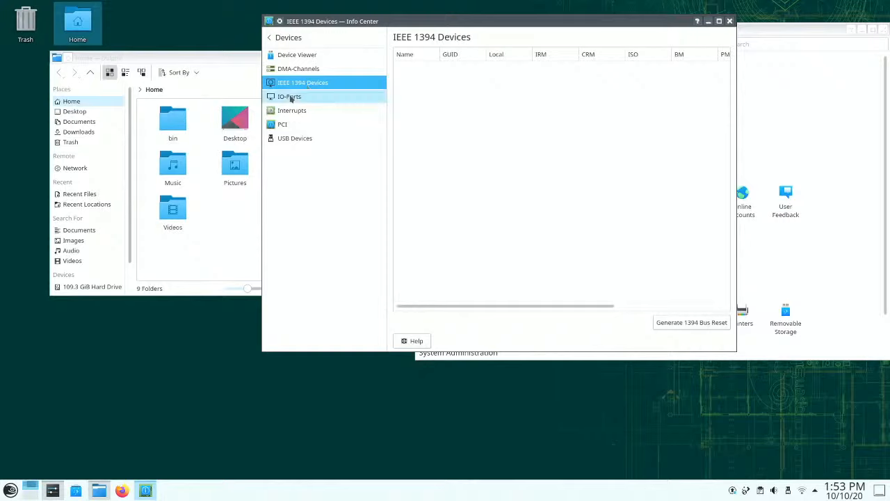
click(298, 96)
click(299, 110)
click(306, 137)
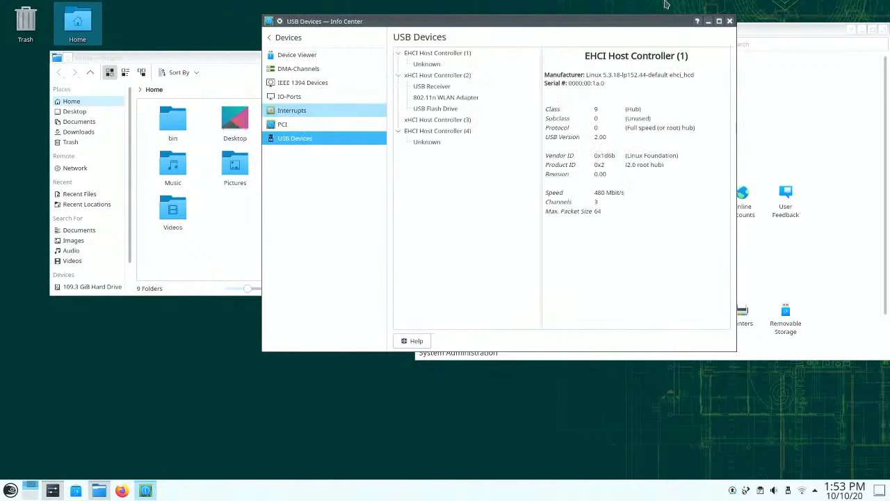
Step: Close Info Center, open KDE Connect and refresh its device list, then return to the overview
click(729, 21)
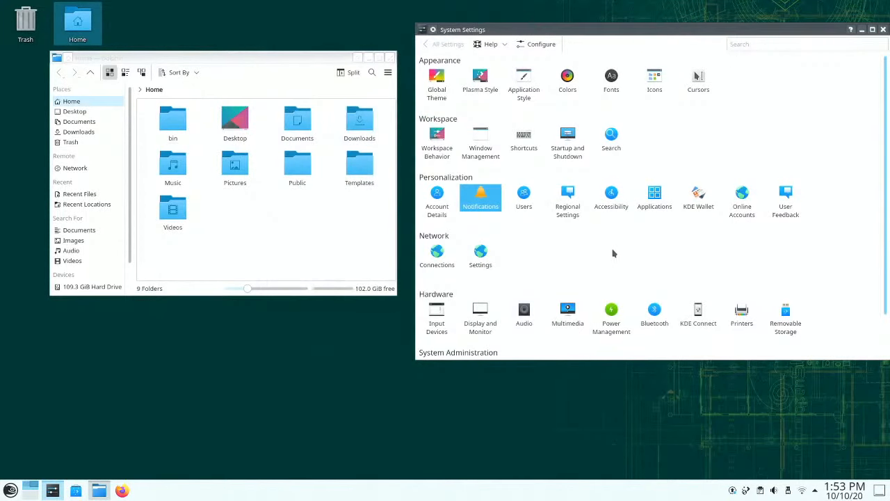
scroll(613, 254, down, 1)
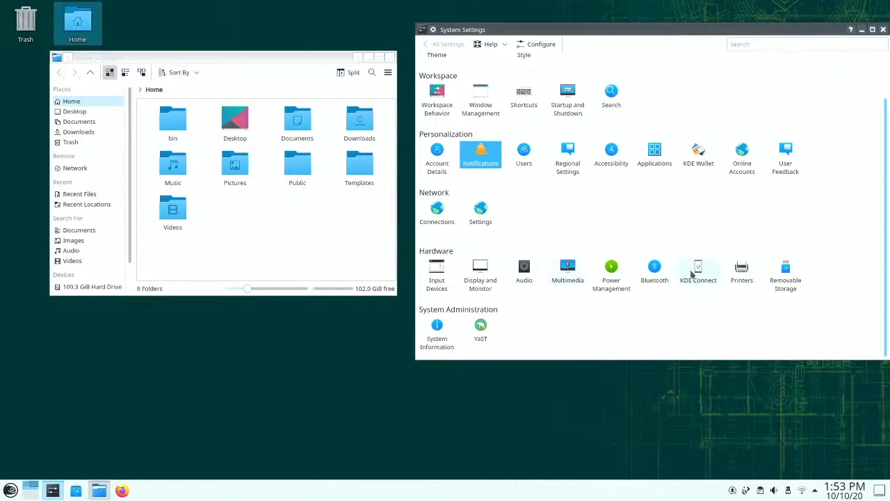
click(695, 271)
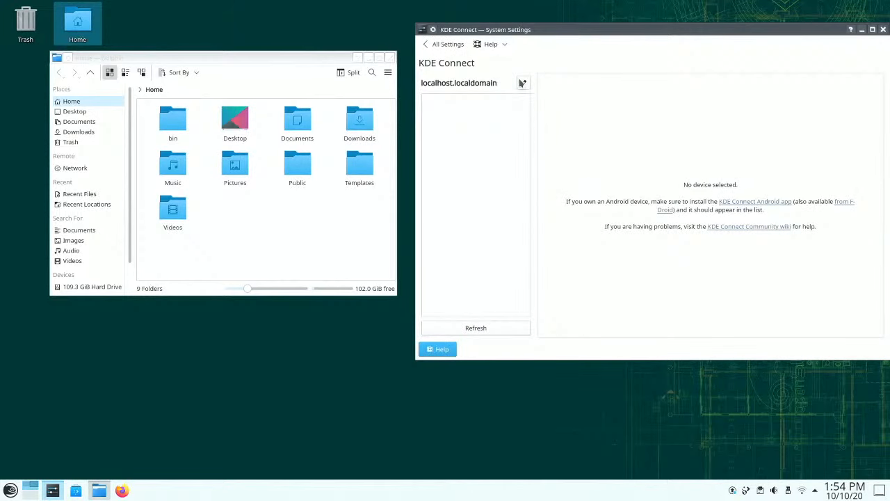
click(489, 328)
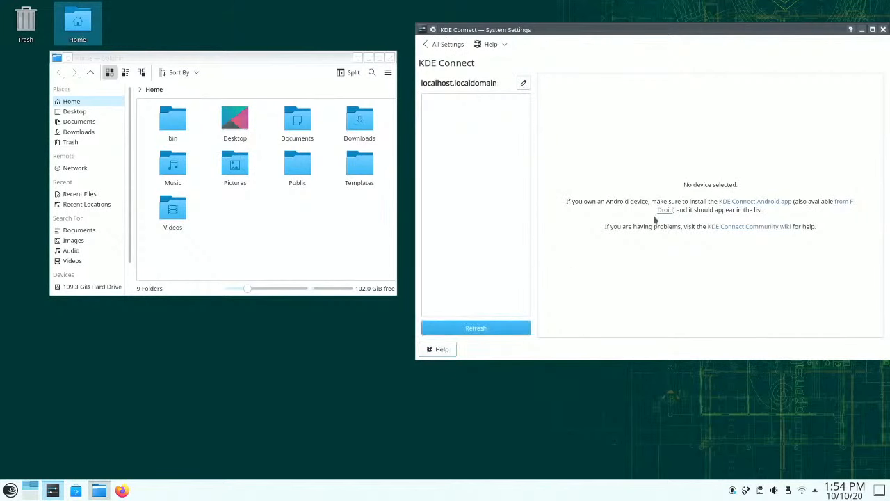
click(432, 42)
click(739, 265)
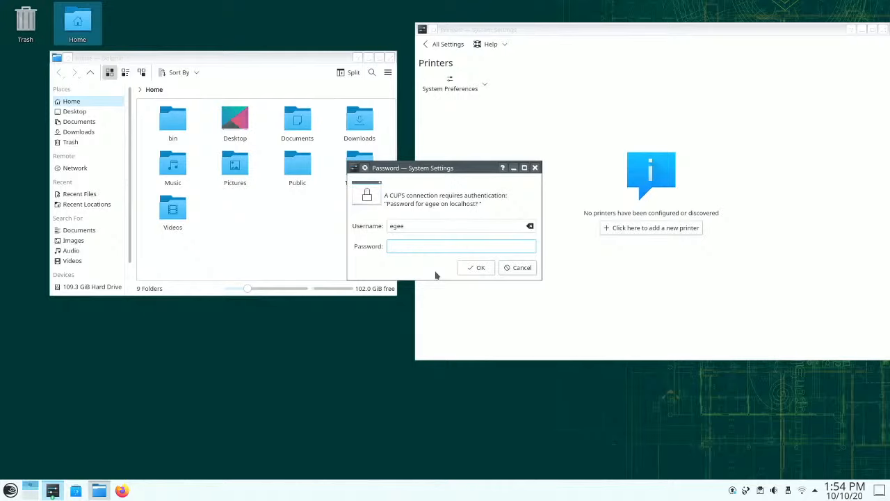
text(••••)
key(Return)
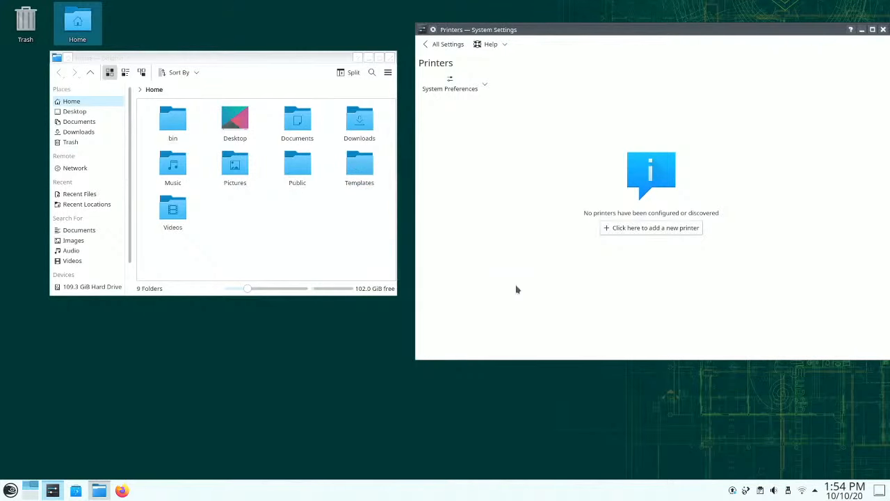
click(660, 229)
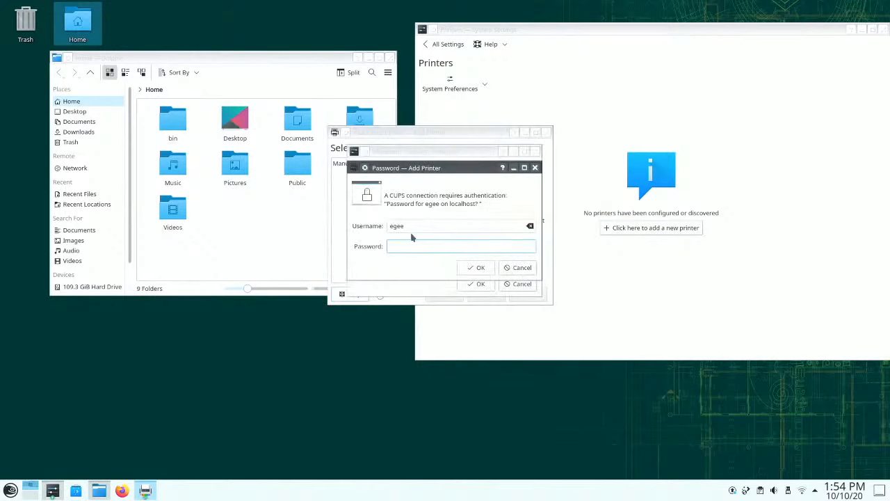
text(••••)
key(Return)
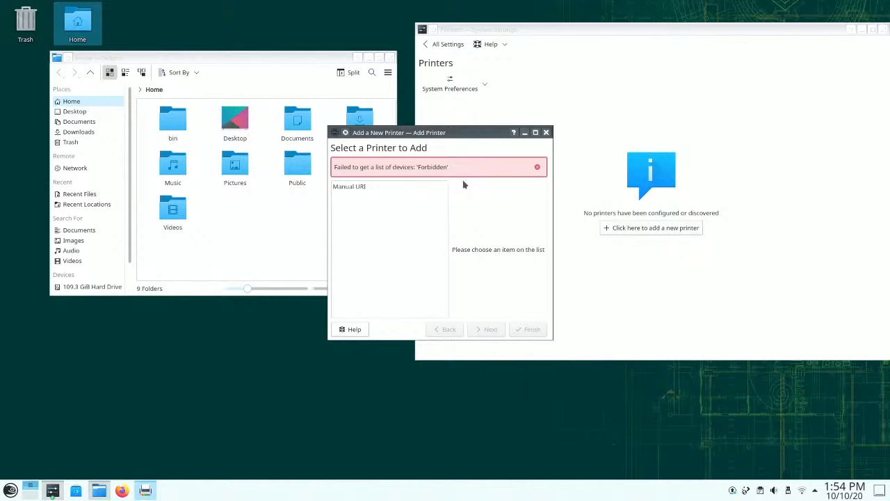
click(546, 132)
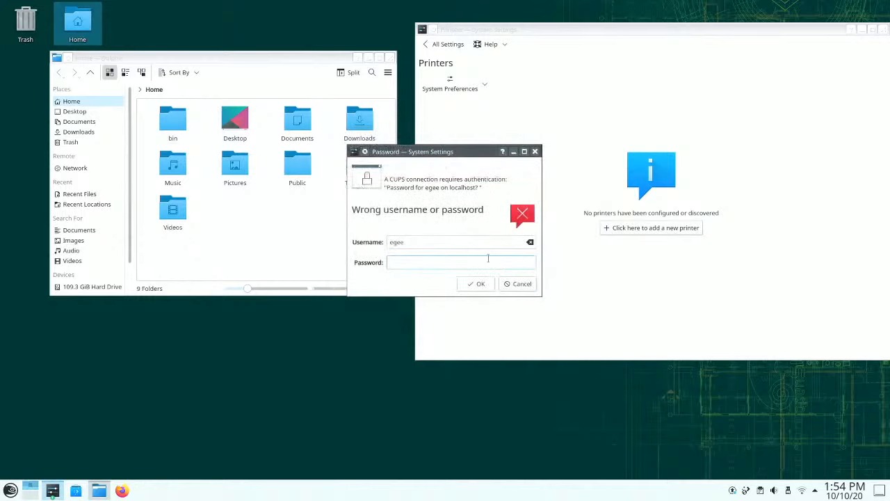
text(*****)
click(475, 284)
click(651, 227)
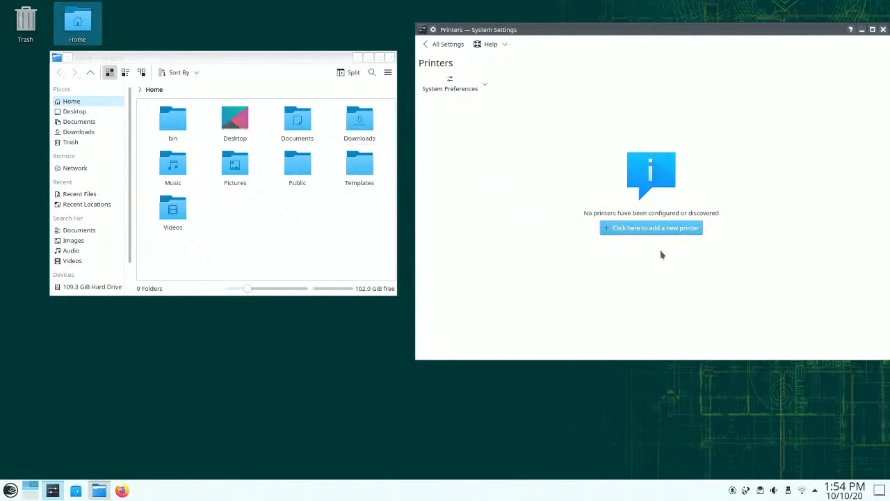
text(*****)
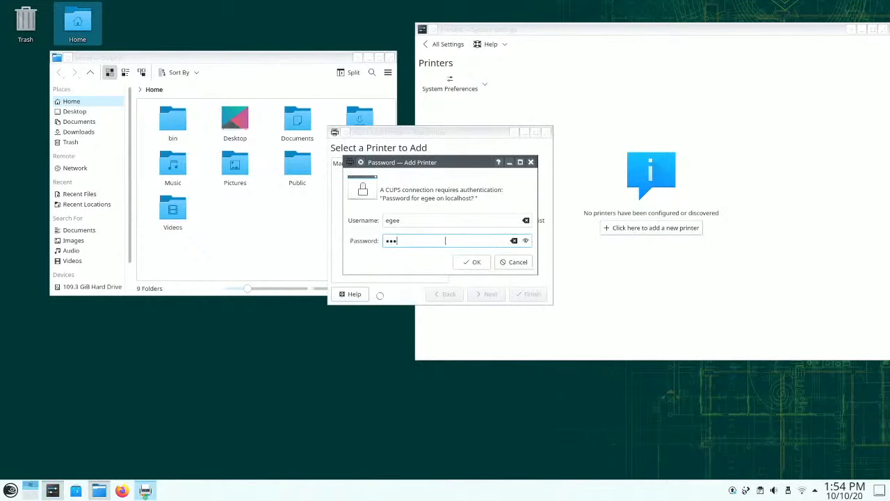
click(476, 262)
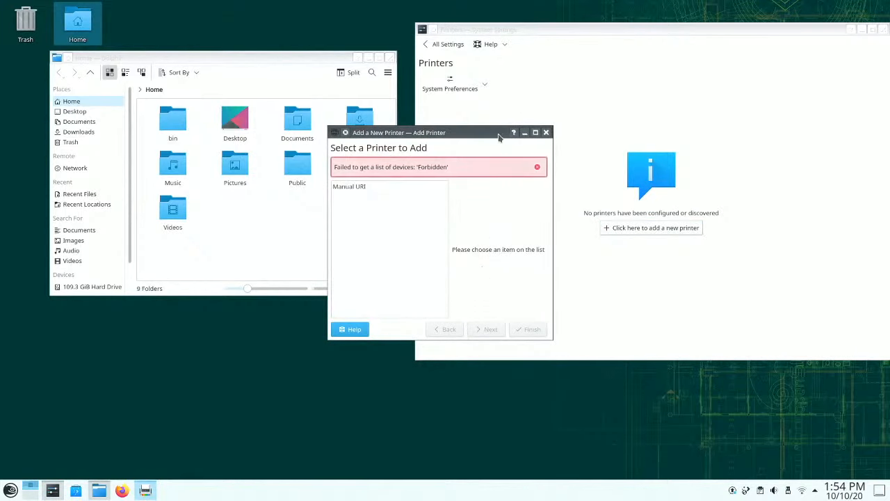
drag(500, 135, 438, 100)
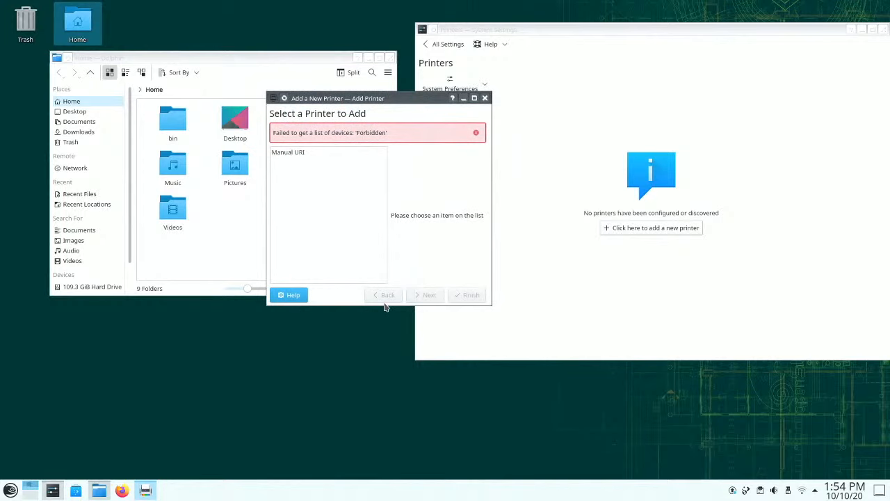
click(492, 87)
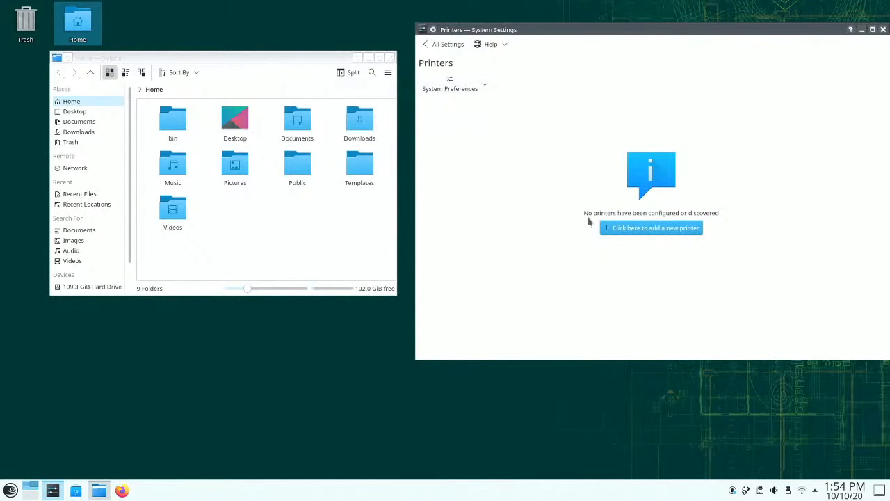
key(super)
text(print)
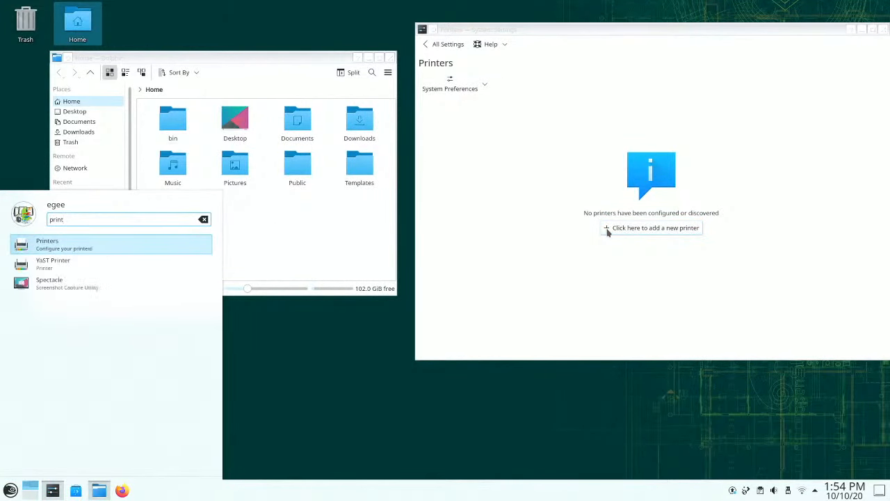
click(608, 230)
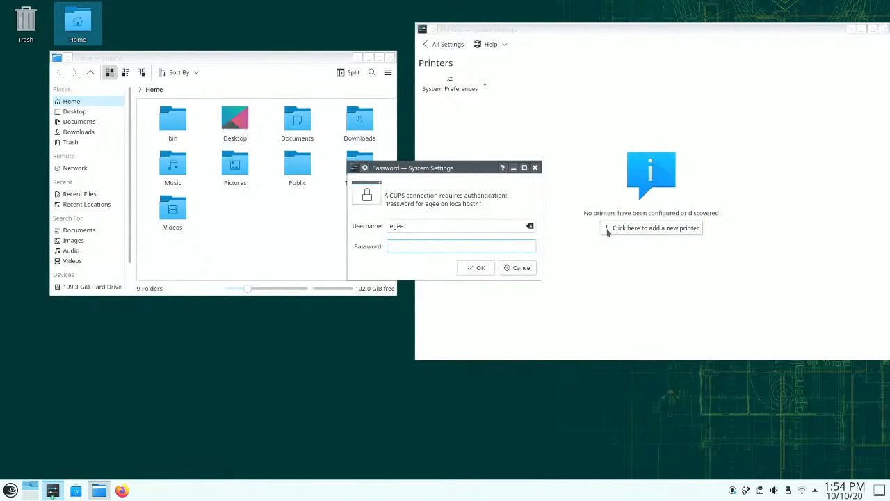
key(Return)
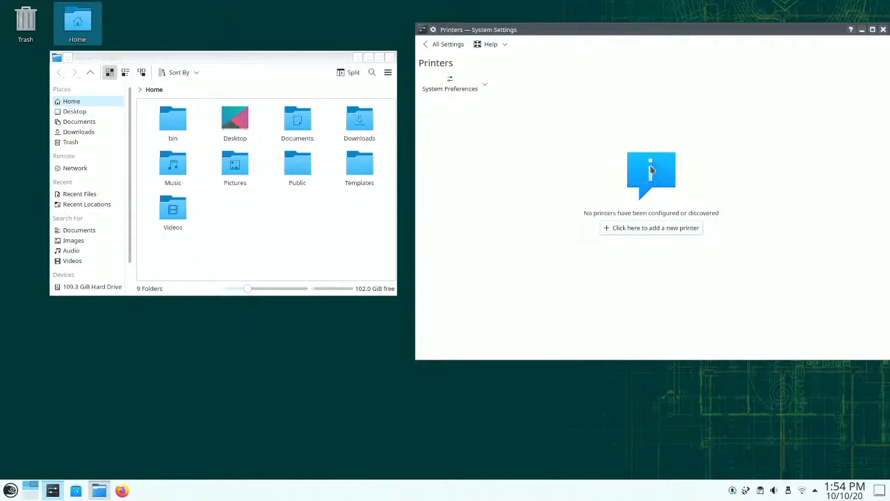
Step: Open and close the printers' System Preferences dropdown without changing anything
click(469, 80)
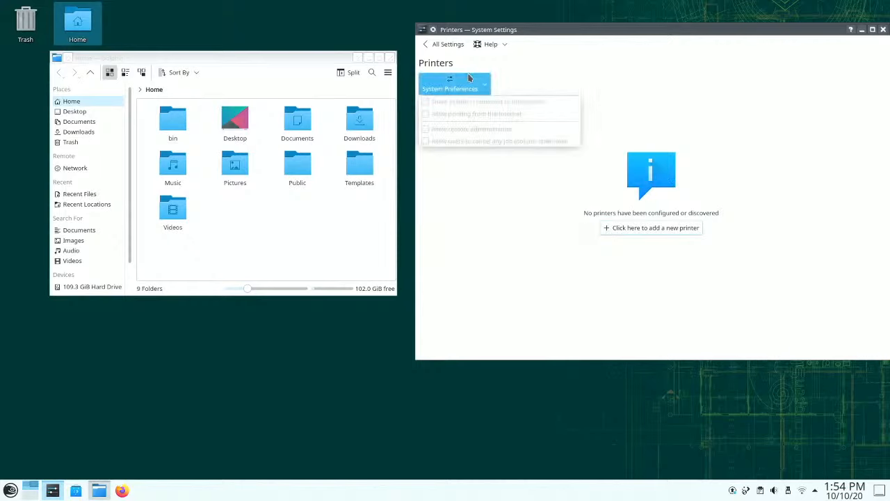
click(469, 83)
click(469, 84)
click(586, 63)
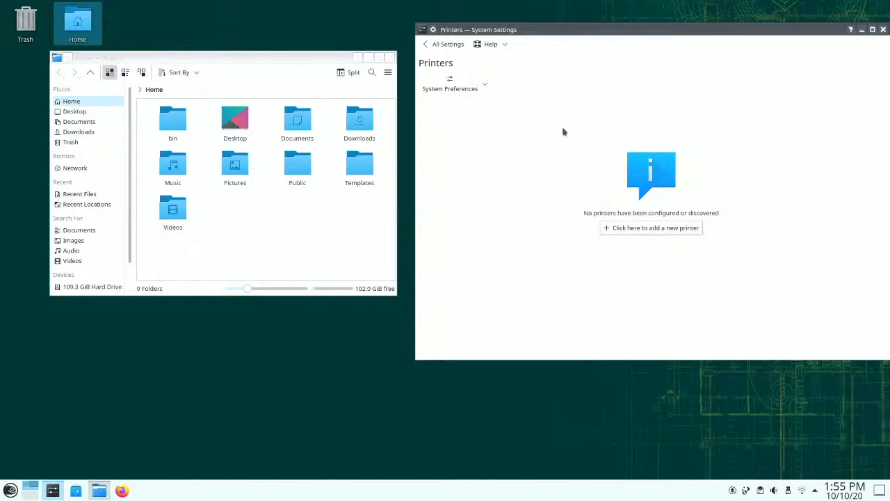
Step: Start adding a printer again, cancel the password prompt and wizard, and return to All Settings
click(656, 232)
click(514, 263)
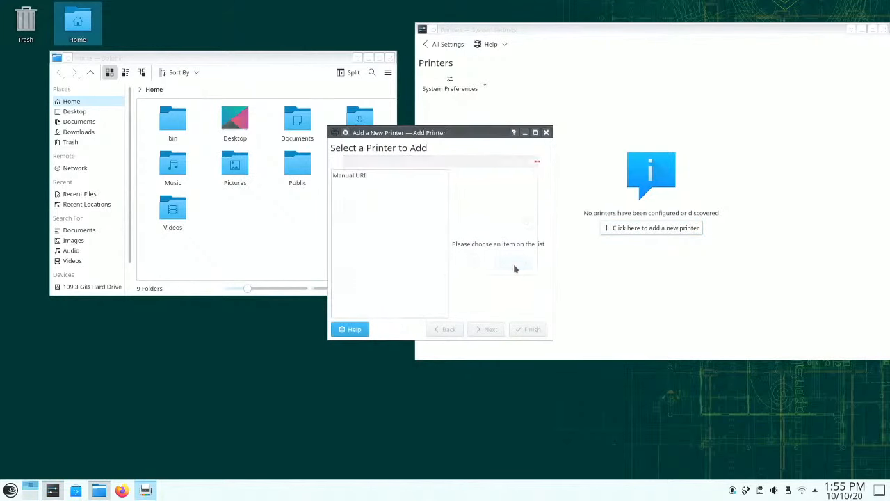
click(546, 132)
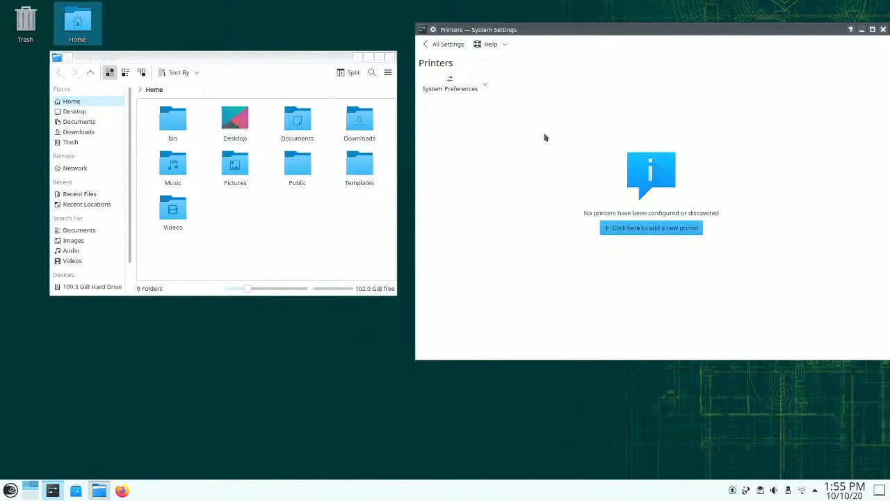
click(452, 44)
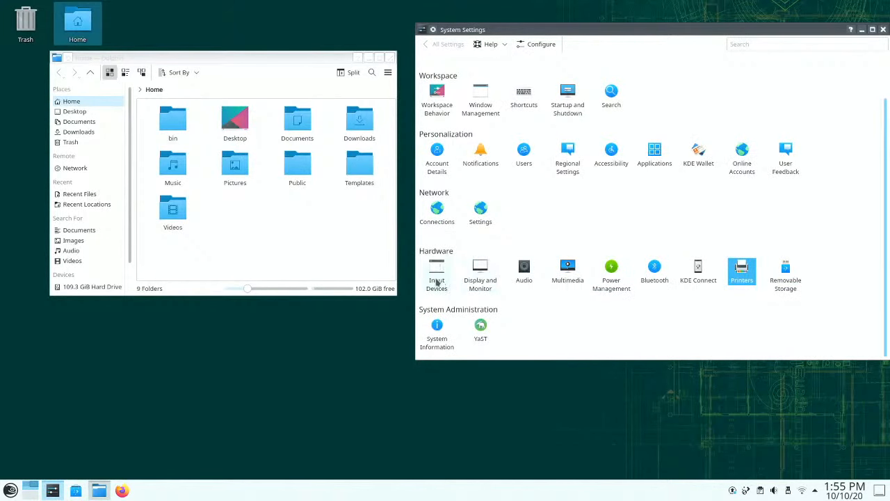
Step: In Input Devices, set NumLock on Plasma startup to Turn on and apply
click(437, 281)
click(522, 133)
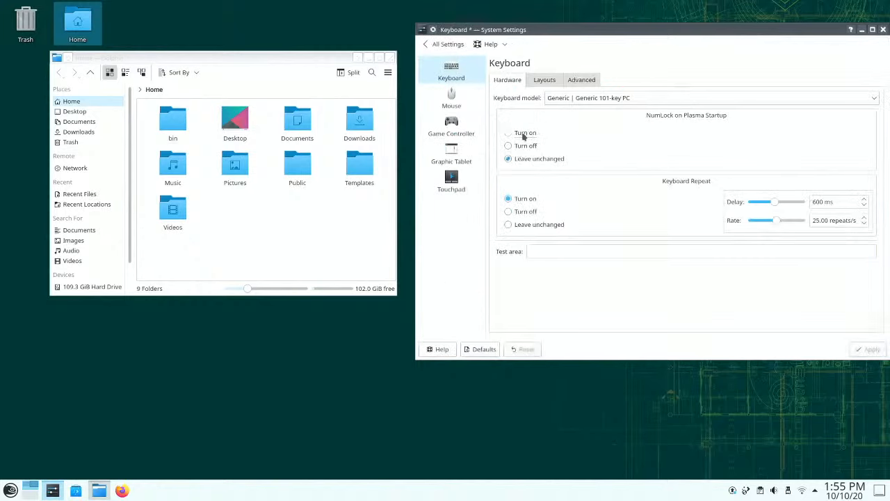
click(857, 350)
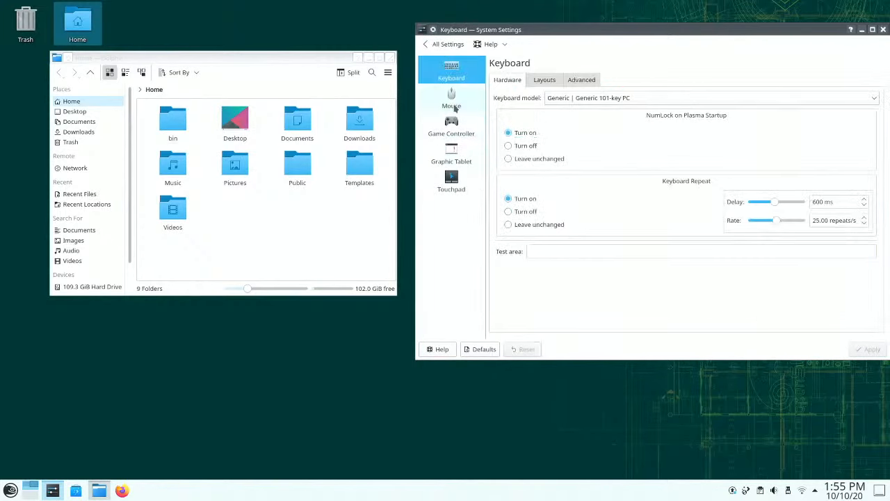
Step: Browse the Mouse, Game Controller and Graphic Tablet pages, then close the tablet detection window
click(454, 101)
click(459, 129)
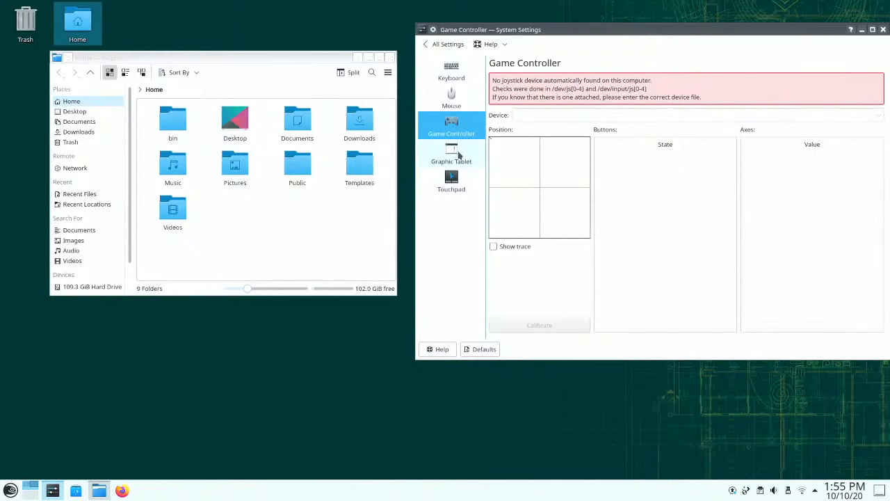
click(459, 155)
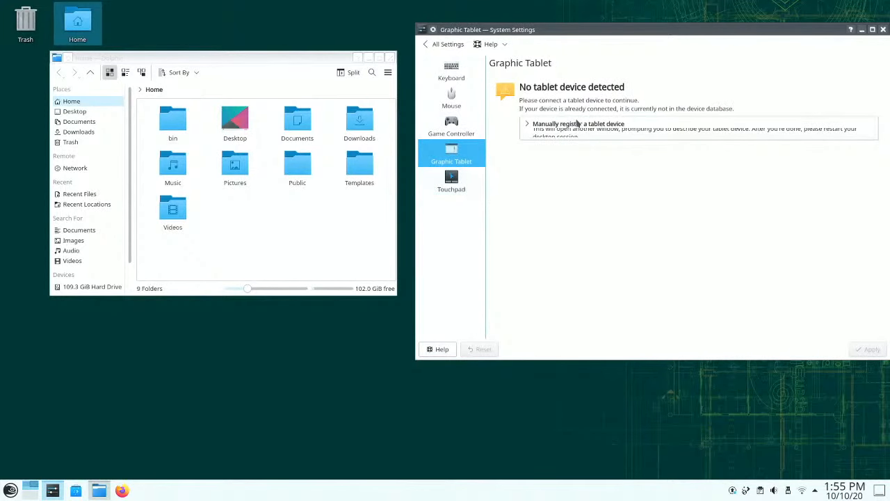
click(595, 132)
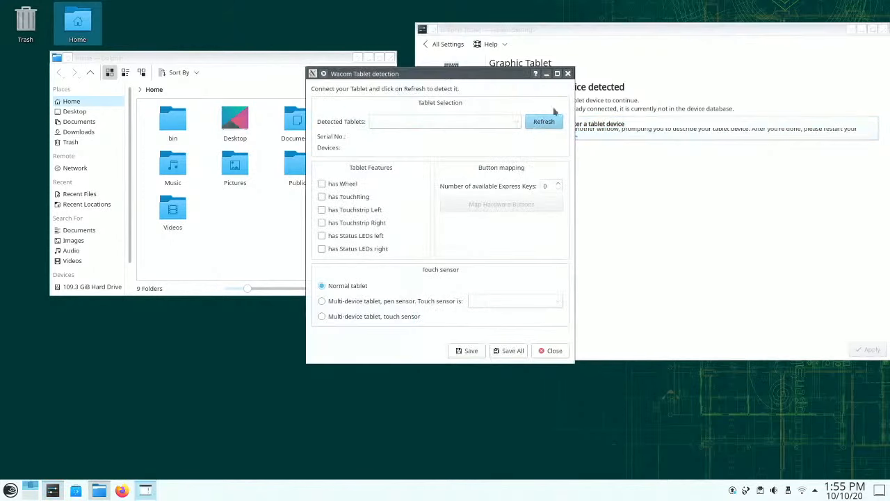
click(568, 73)
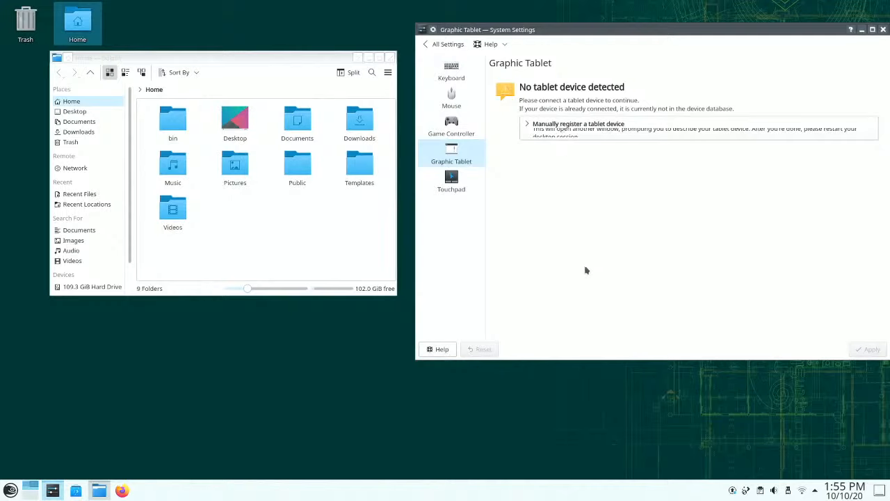
Step: Launch Konsole from the launcher by searching 'term'
key(super)
text(term)
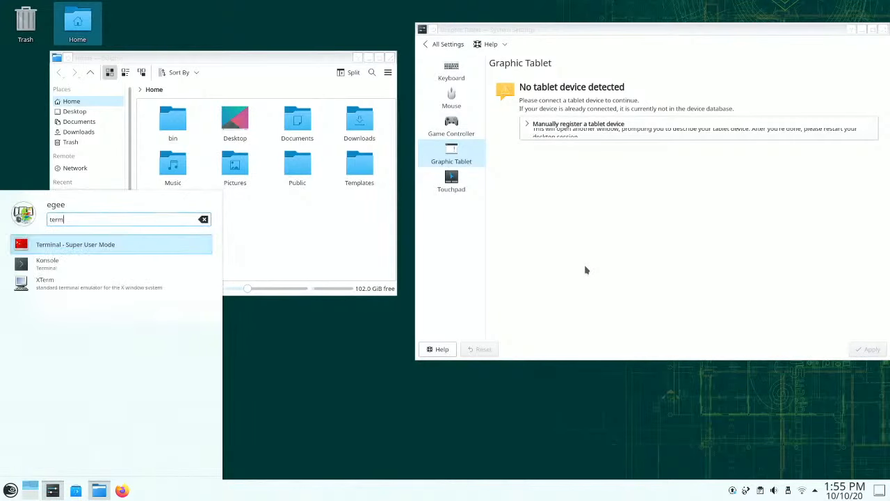
key(Down)
key(Return)
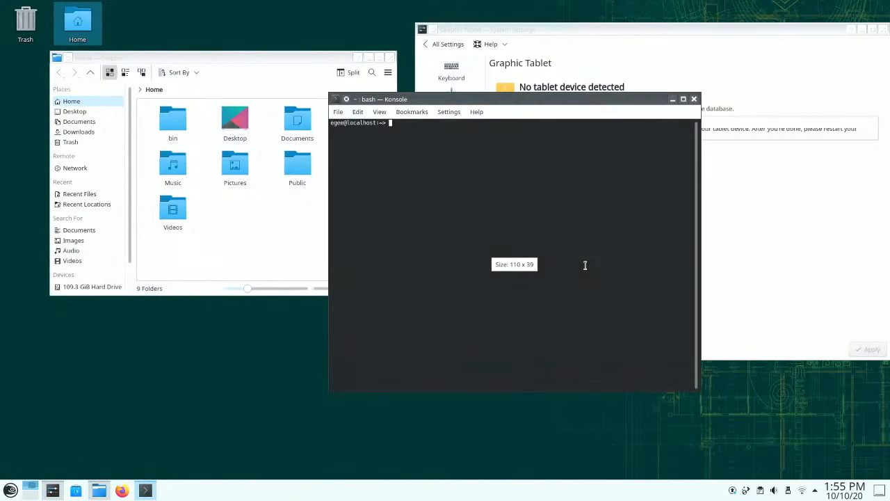
Step: Run lspci, then run it again as sudo lspci
text(lspci)
key(Return)
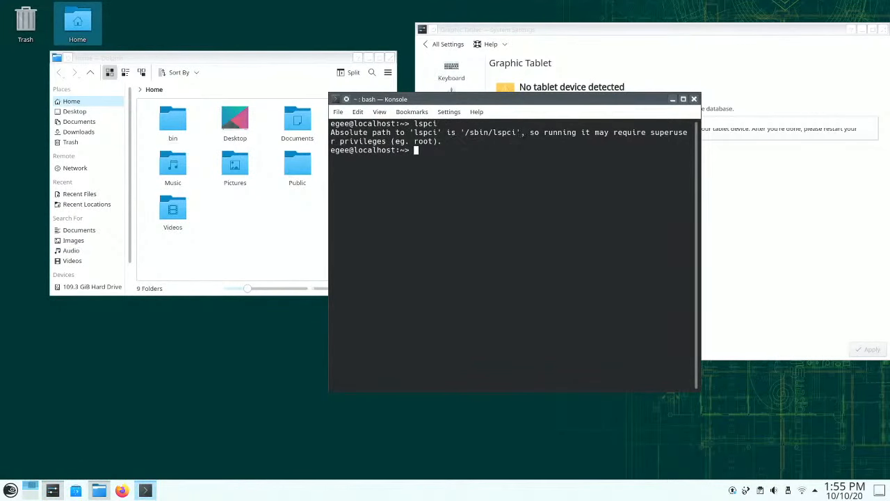
text(sudo lspci)
key(Return)
key(Return)
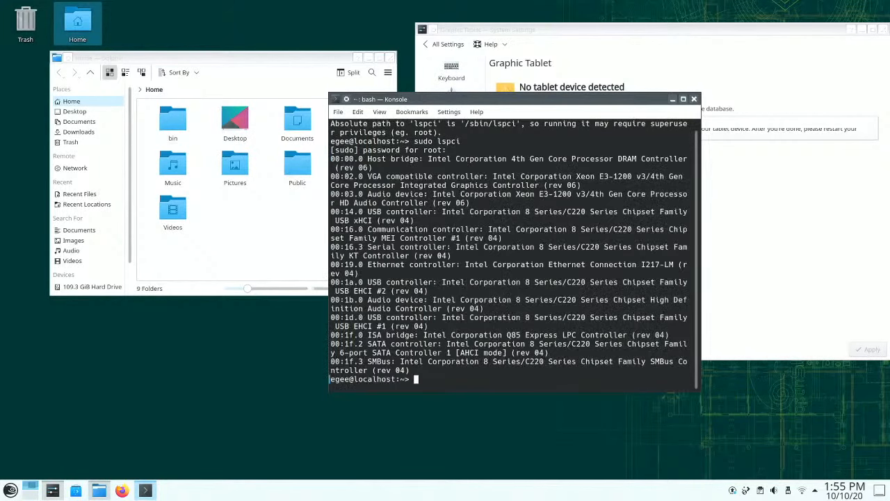
Step: Maximize the terminal window and clear its screen
double_click(556, 105)
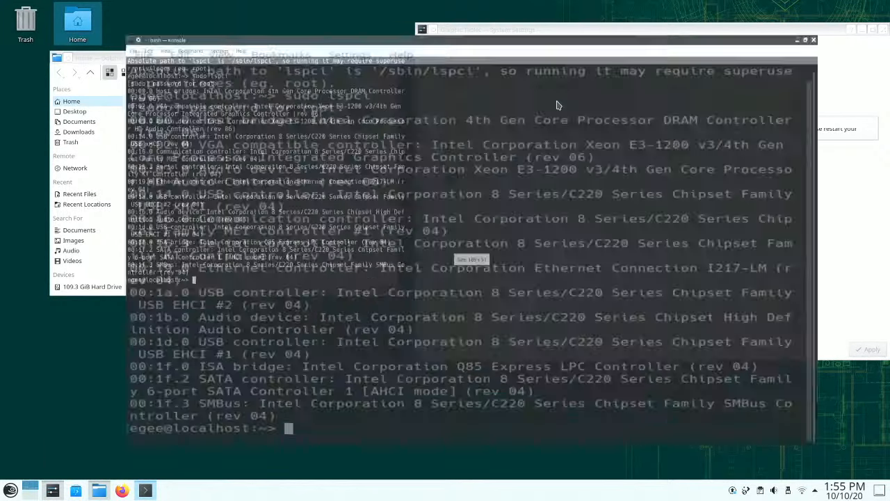
text(clear)
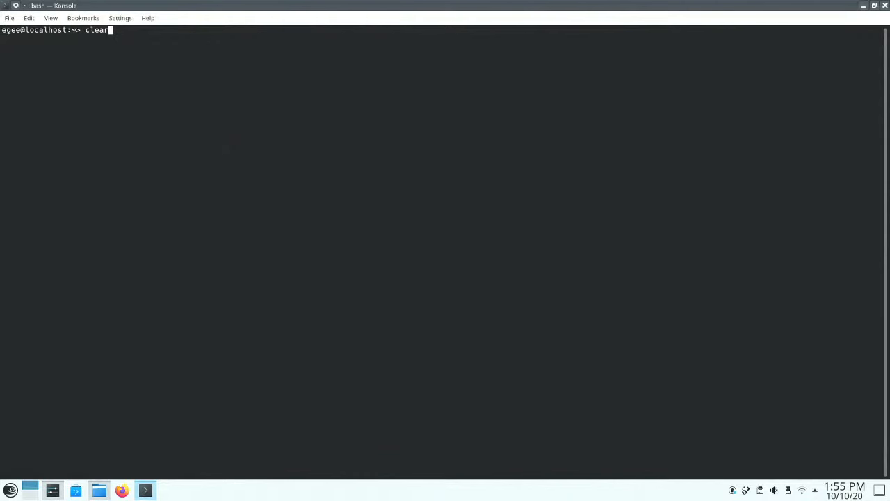
key(Return)
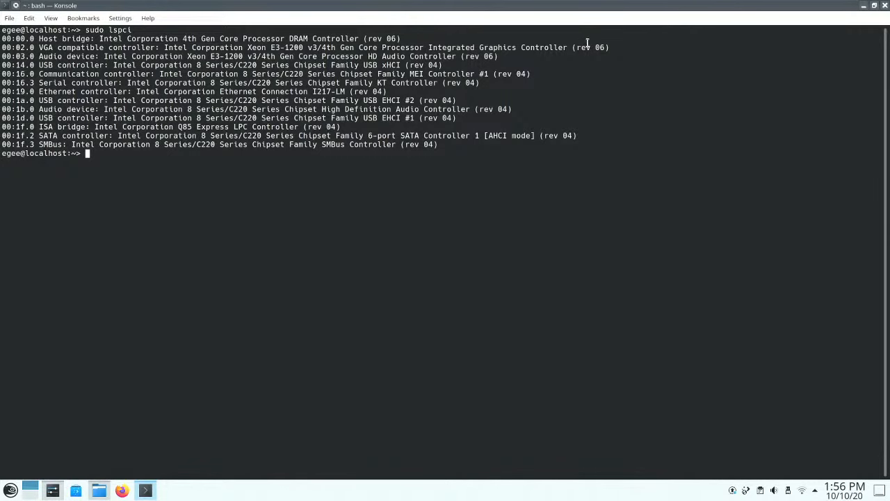
Step: Minimize the terminal and return System Settings to the All Settings overview
click(863, 6)
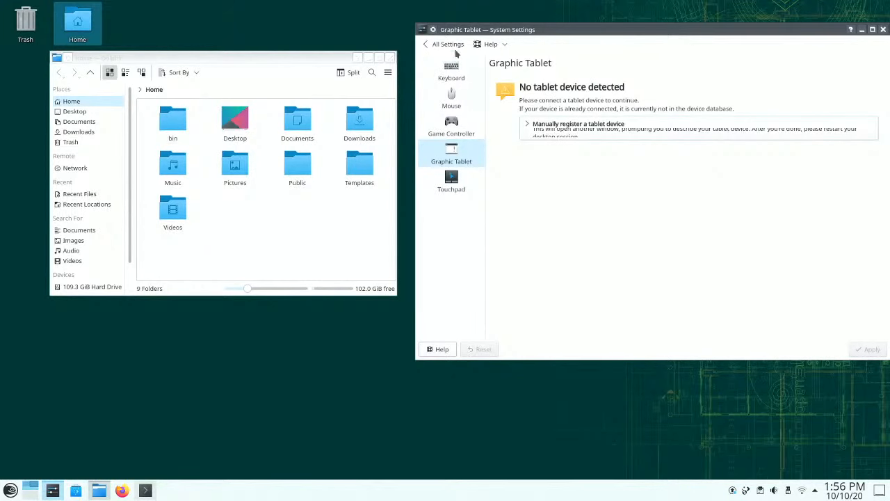
click(438, 44)
key(alt+Tab)
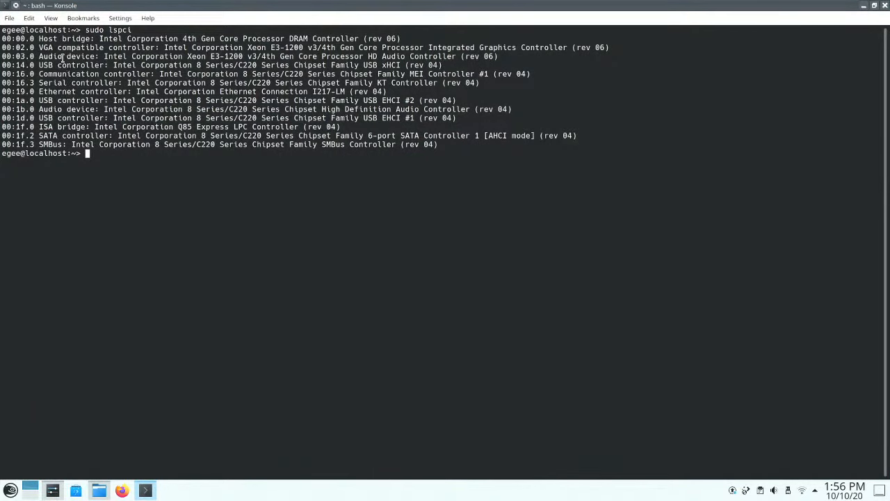
key(alt+Tab)
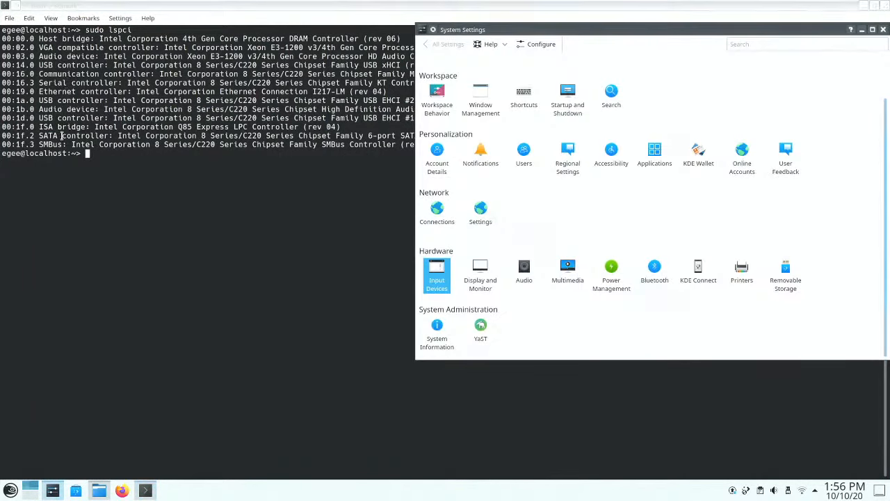
Step: Hide the terminal and bring System Settings back to its overview
click(437, 335)
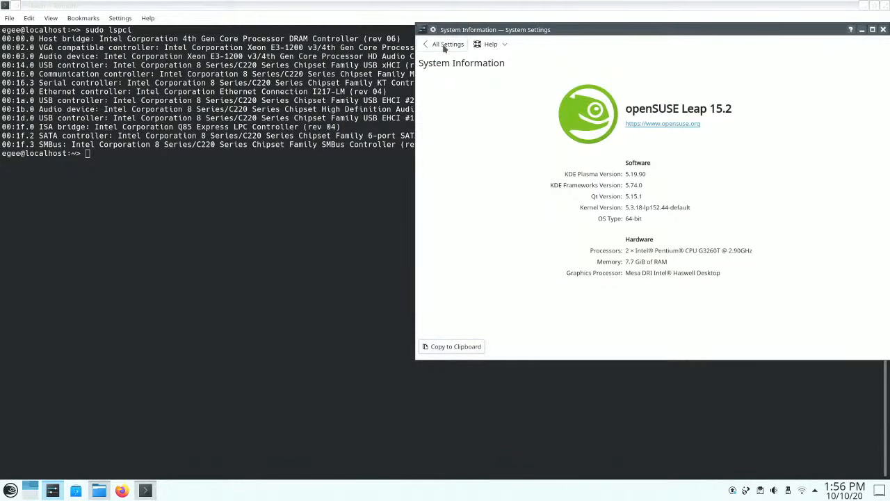
click(480, 6)
click(865, 6)
click(460, 44)
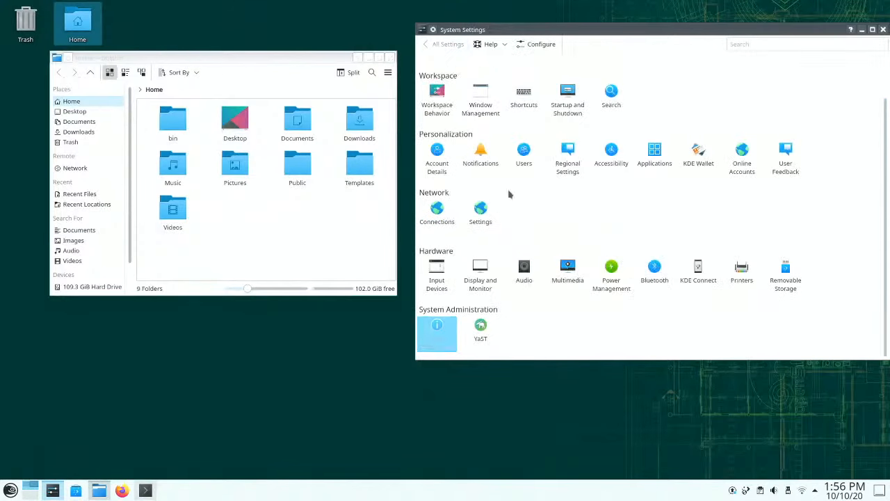
Step: Launch the YaST module from System Settings and enter the root password
click(482, 326)
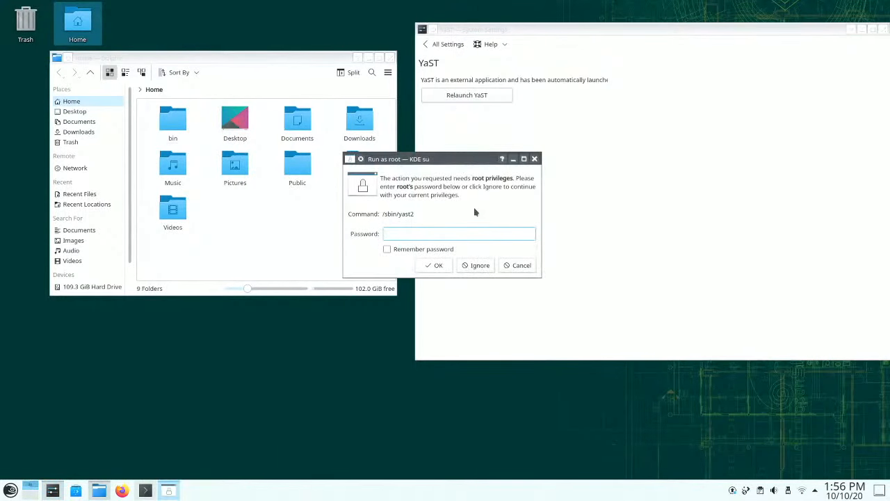
text(••)
key(Return)
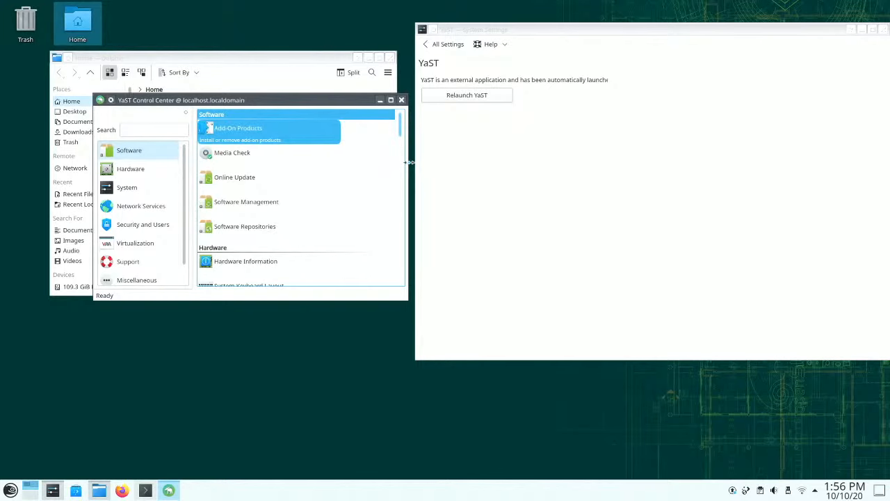
Step: Move YaST Control Center aside, then minimize it and System Settings
drag(310, 100, 644, 176)
click(726, 176)
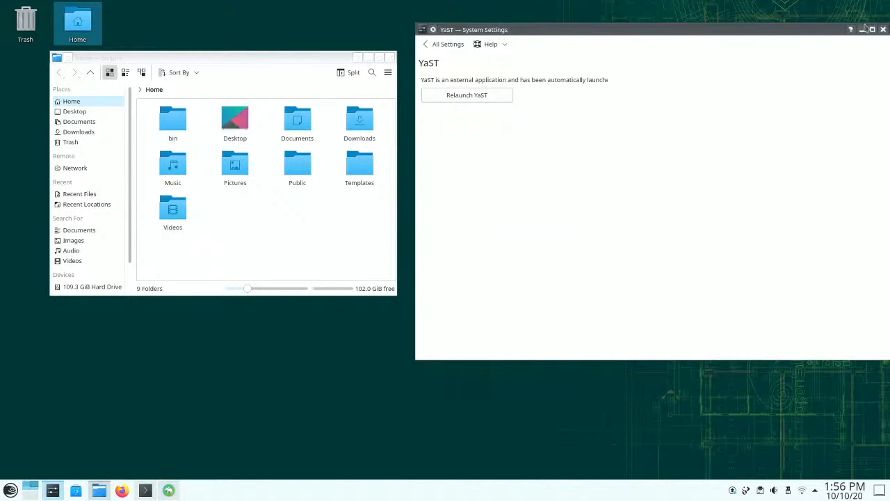
click(862, 30)
Step: Set the desktop wallpaper to Shell via Configure Desktop and Wallpaper
right_click(540, 122)
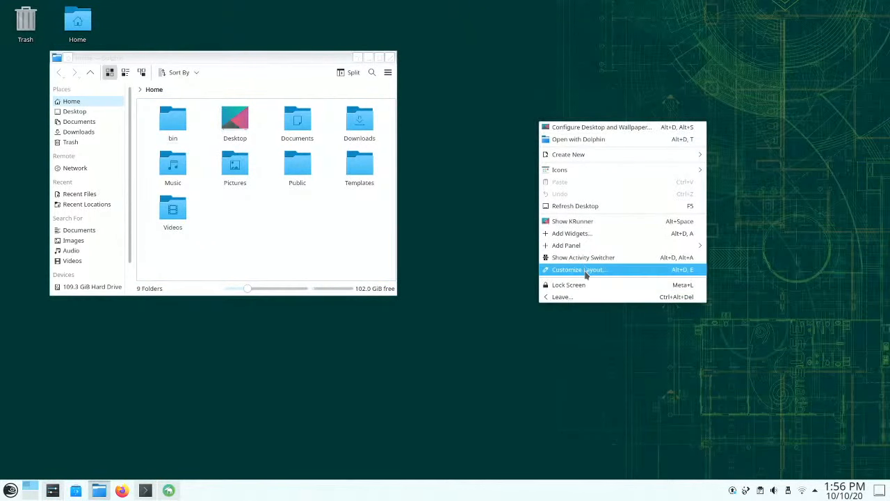
click(596, 127)
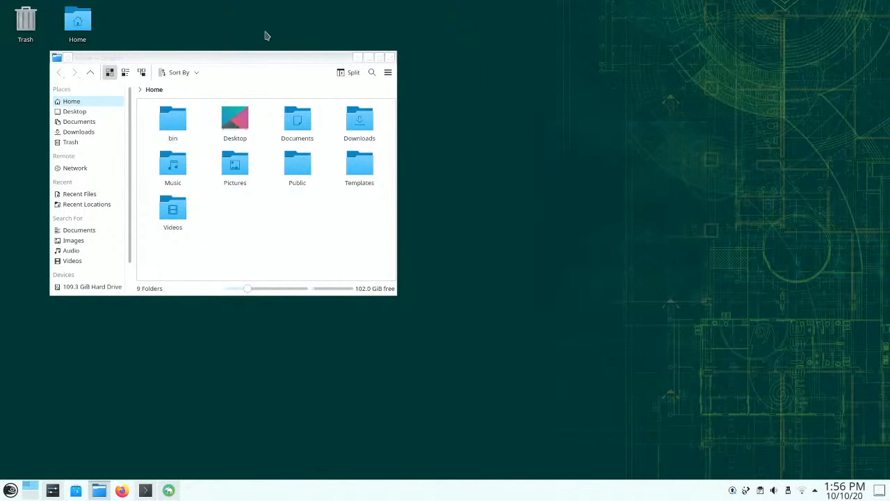
scroll(598, 199, down, 1)
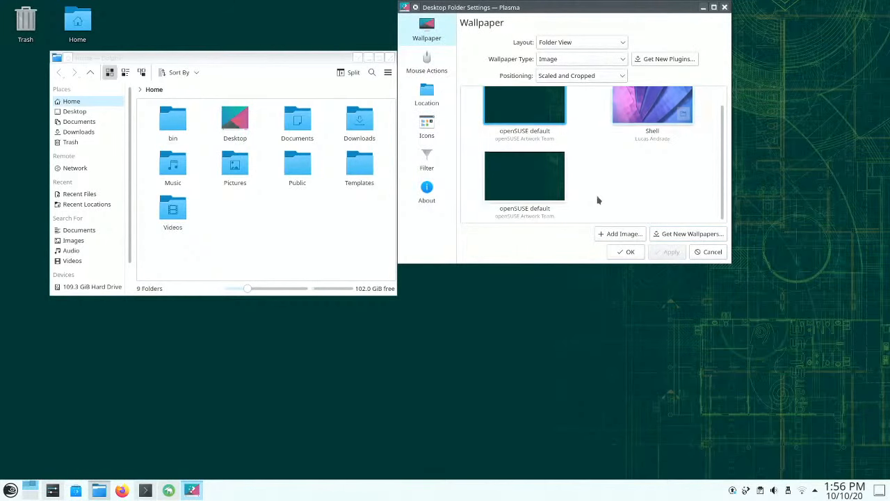
scroll(612, 132, up, 1)
click(671, 139)
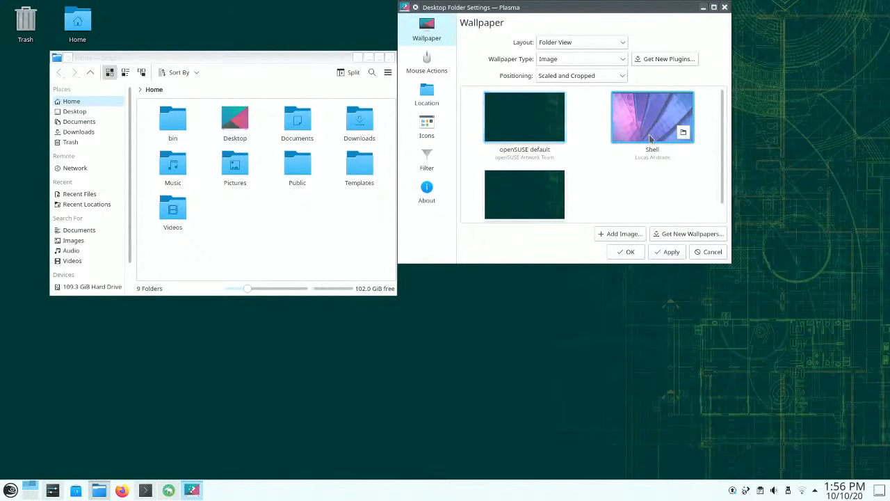
click(668, 252)
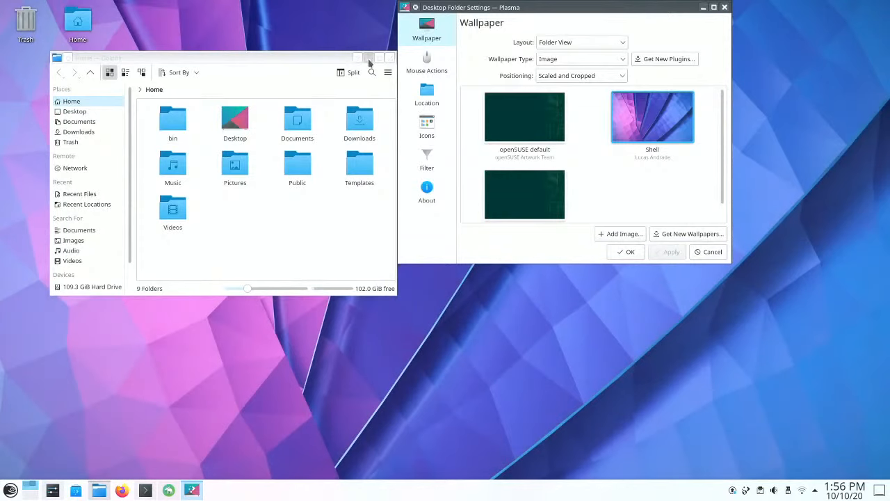
Step: Minimize the Home folder and wallpaper settings windows, then restore the Home folder
click(368, 58)
click(703, 8)
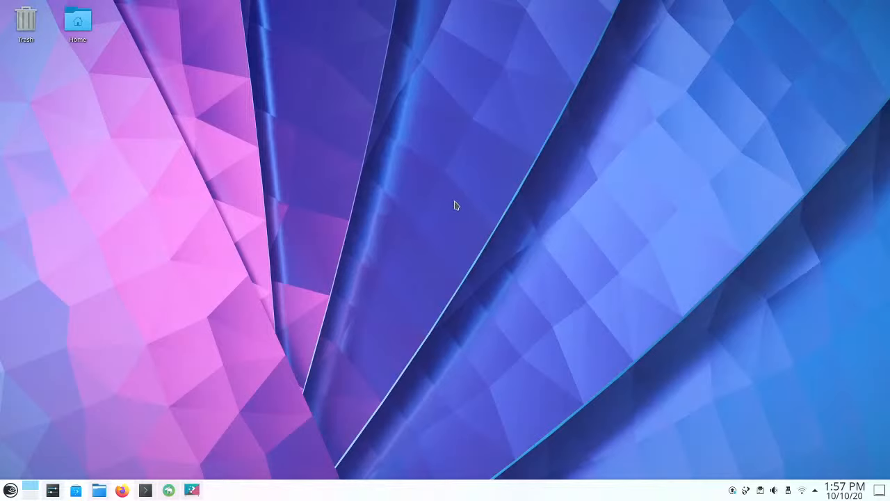
key(alt+Tab)
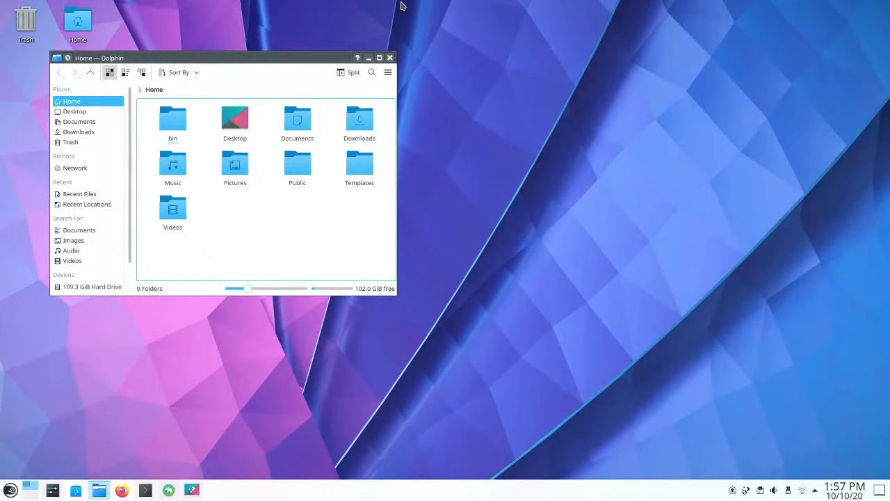
Step: Switch the wallpaper back to openSUSE default, apply, and close the settings
right_click(468, 91)
click(471, 95)
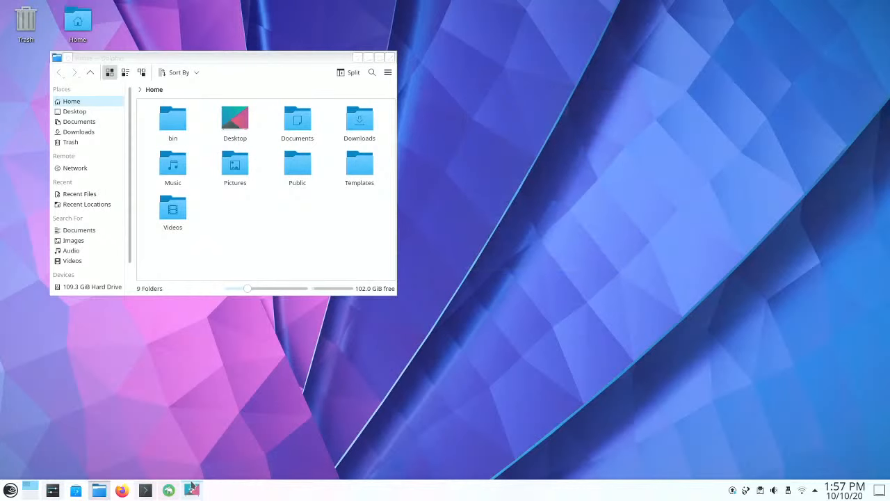
click(507, 104)
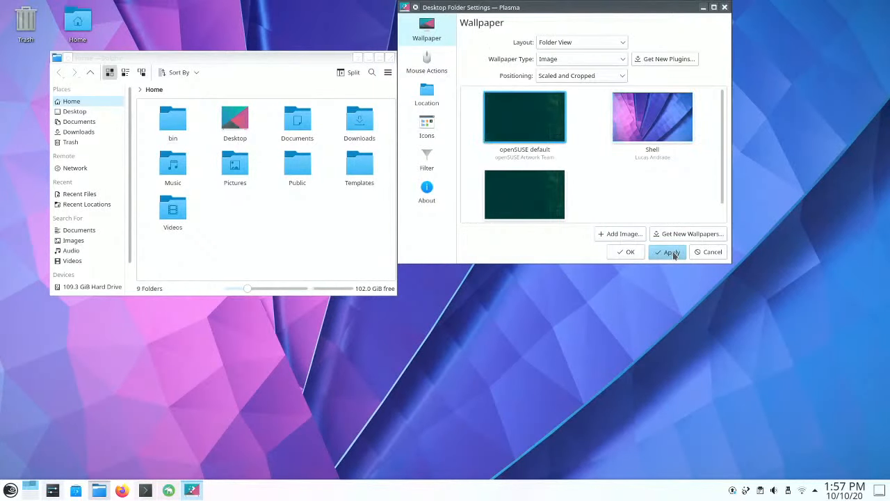
click(672, 251)
click(624, 253)
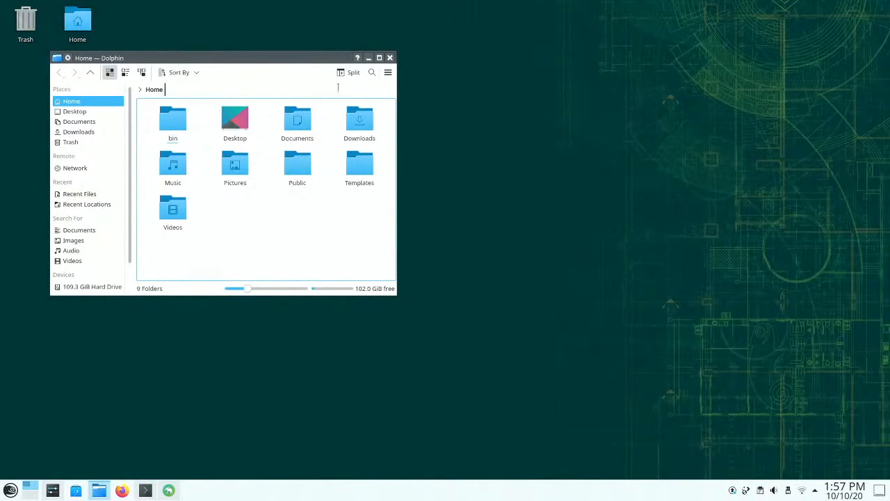
Step: Center the Dolphin Home window, then minimize Konsole and Dolphin to clear the desktop
drag(319, 67, 503, 116)
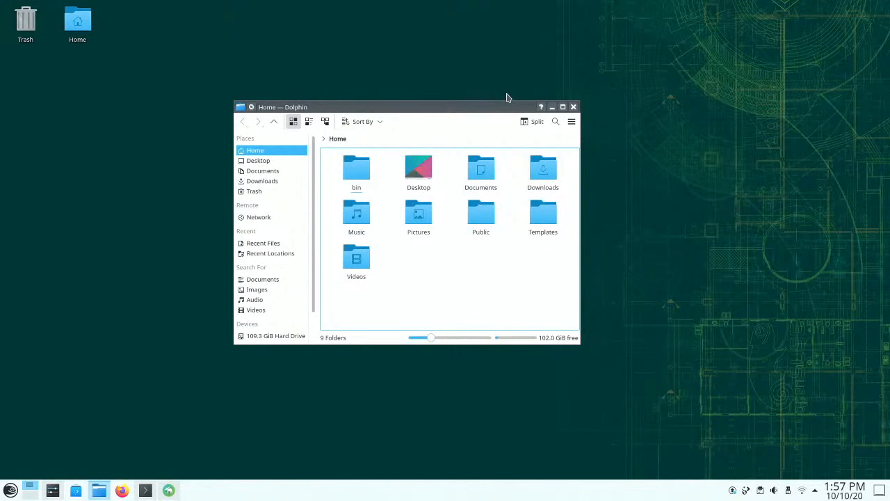
mouse_move(2, 3)
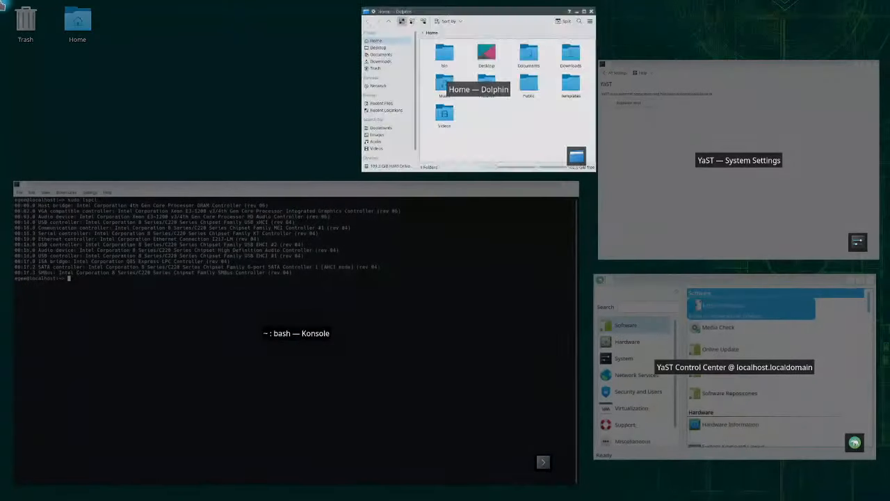
click(341, 344)
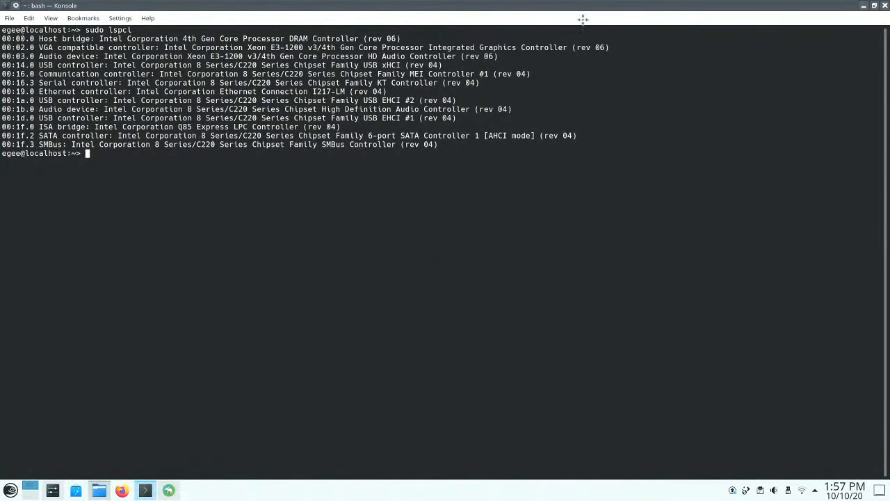
drag(583, 20, 571, 55)
click(676, 55)
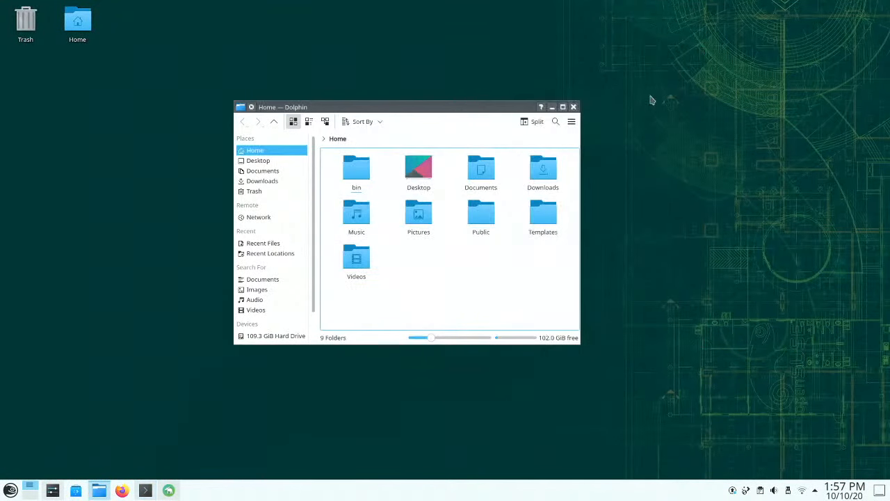
click(551, 107)
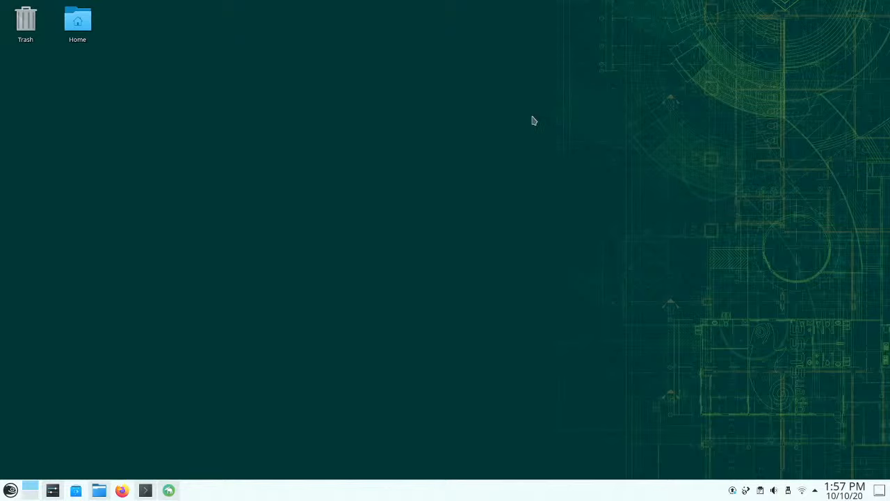
Step: Start Kontact and the KDE Help Center from the application launcher
click(11, 490)
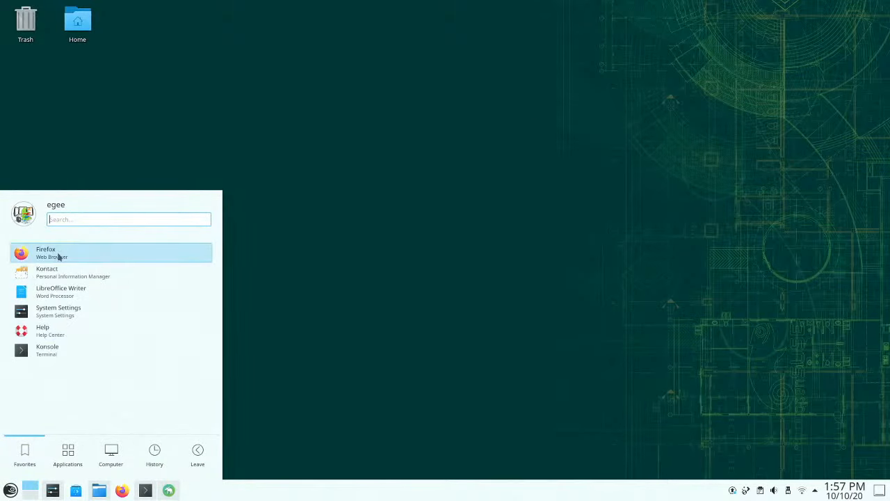
click(61, 275)
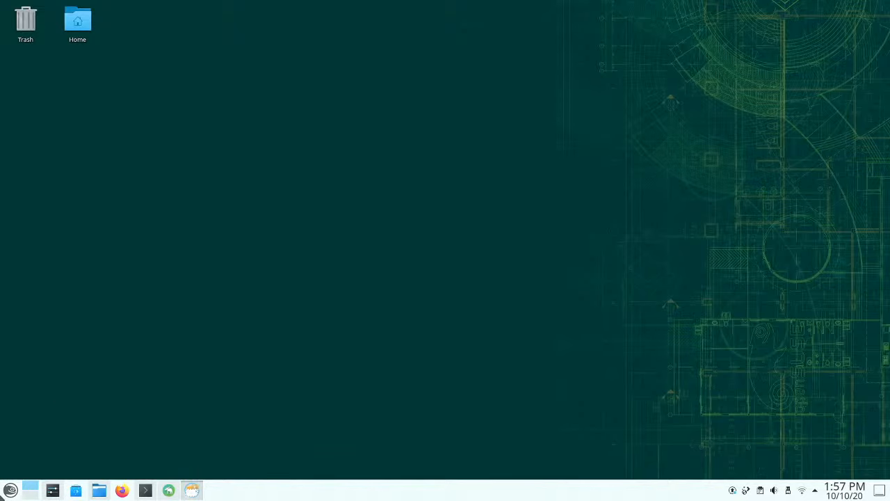
click(2, 498)
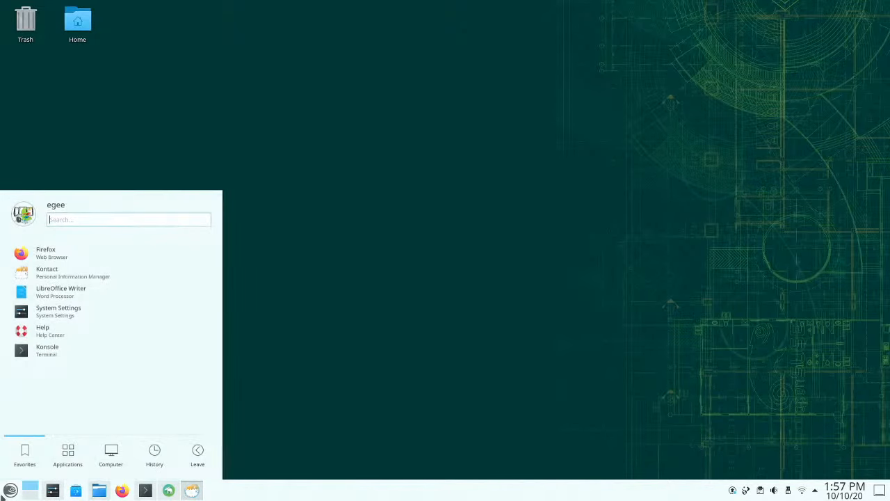
click(64, 330)
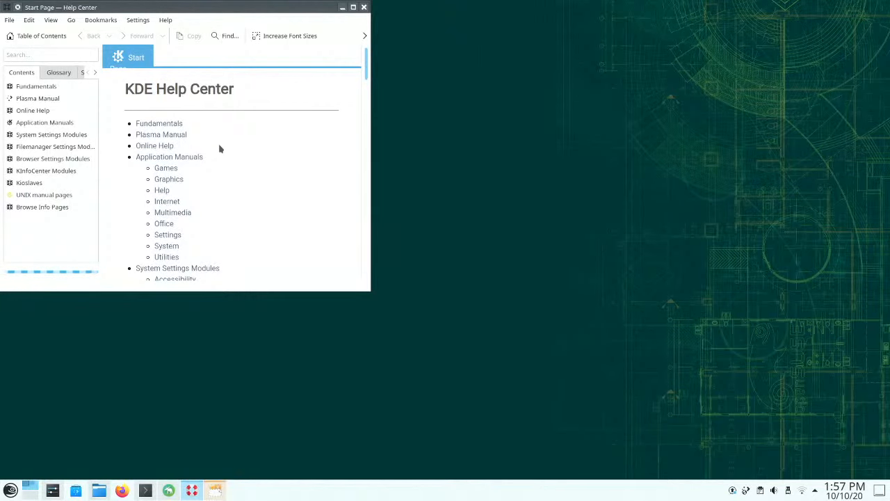
Step: Open the DMA-Channels help page and enlarge the Help Center window
scroll(219, 148, down, 8)
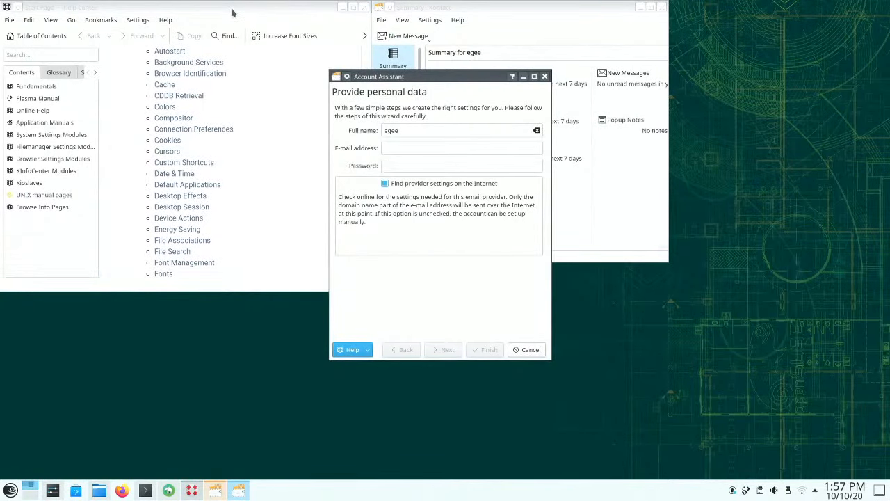
click(232, 13)
scroll(254, 255, down, 5)
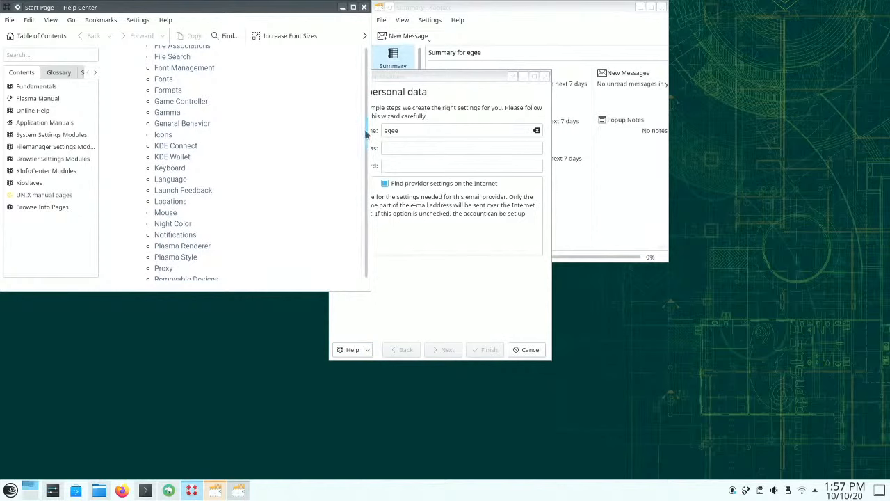
scroll(366, 134, down, 15)
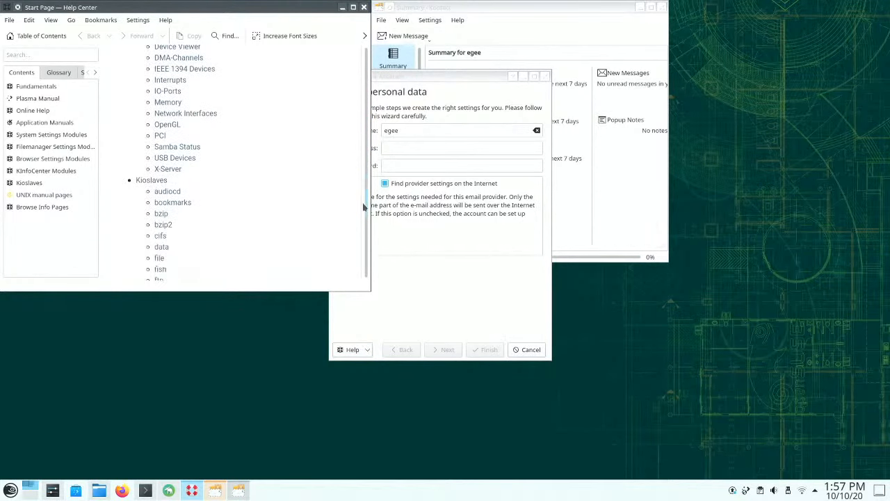
scroll(362, 200, up, 3)
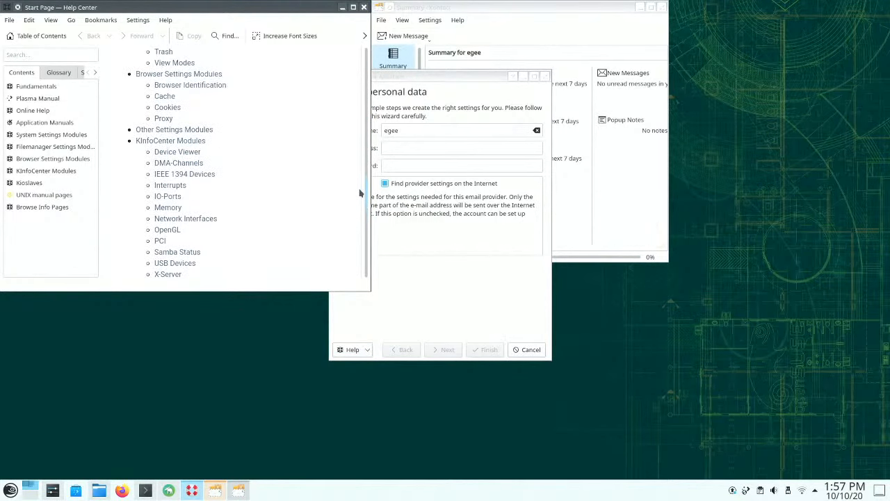
click(180, 164)
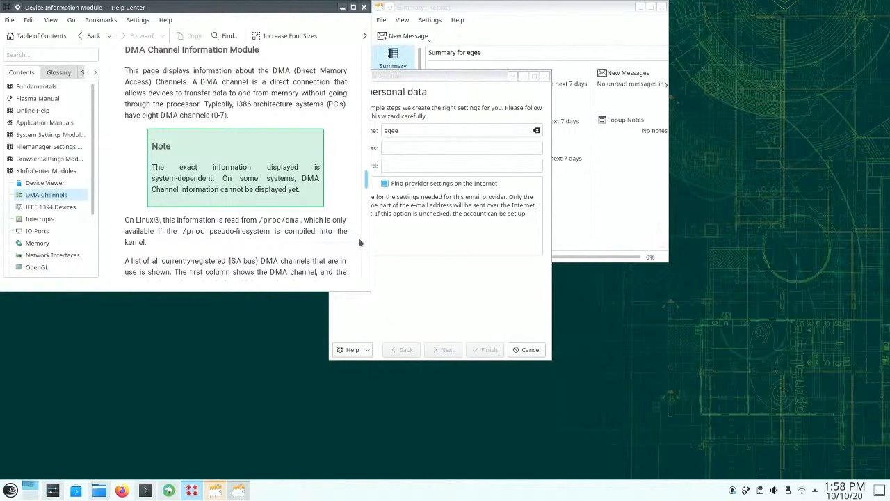
drag(371, 292, 494, 418)
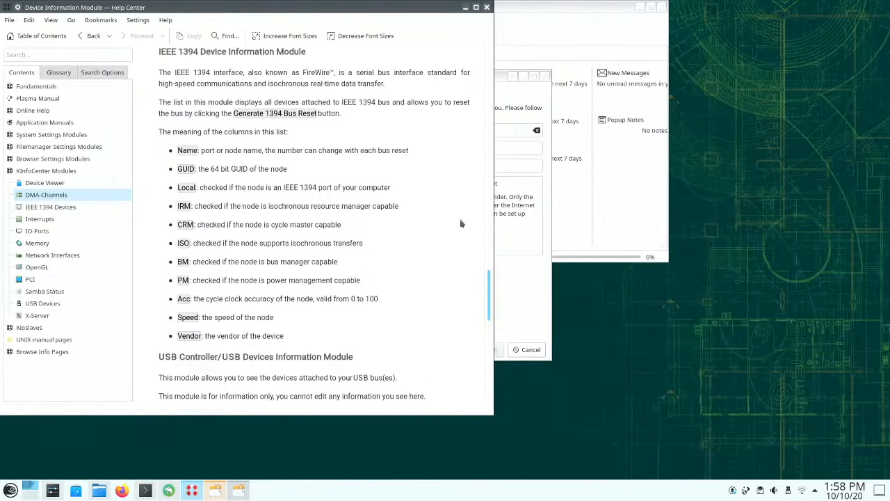
Step: View the IO-Ports page, move the window to the centre, and close Help Center
scroll(388, 244, down, 13)
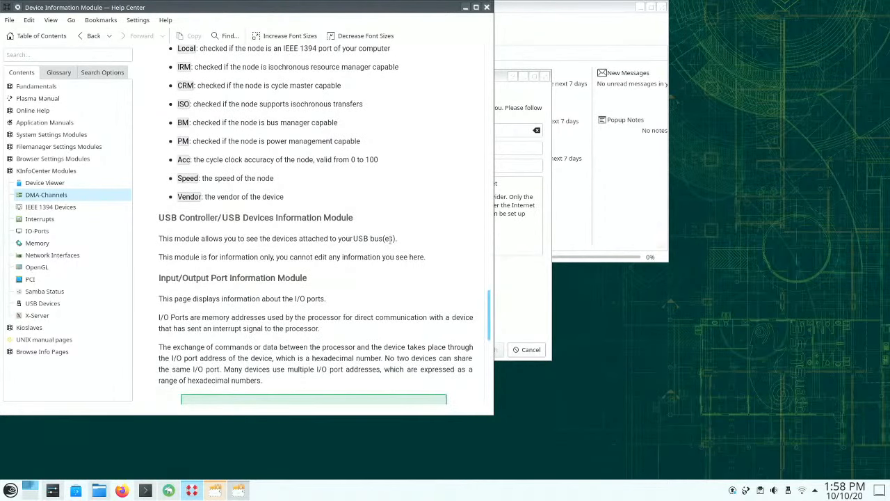
scroll(390, 239, down, 4)
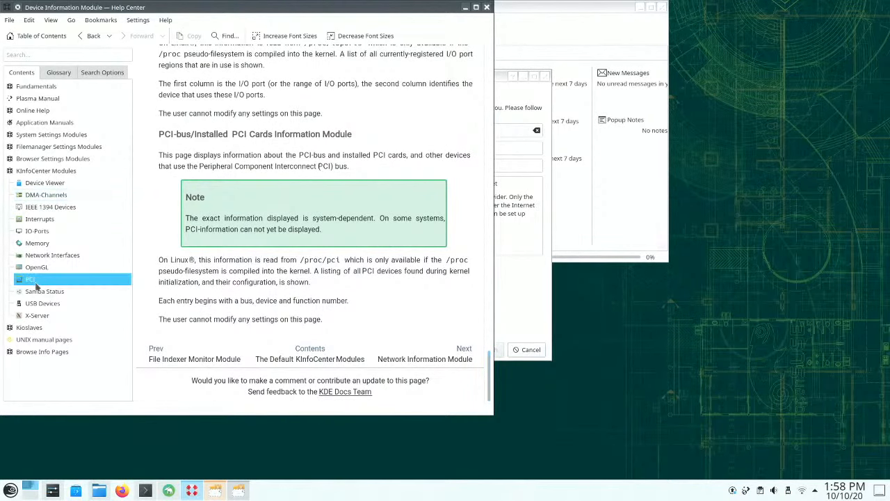
click(32, 233)
click(39, 219)
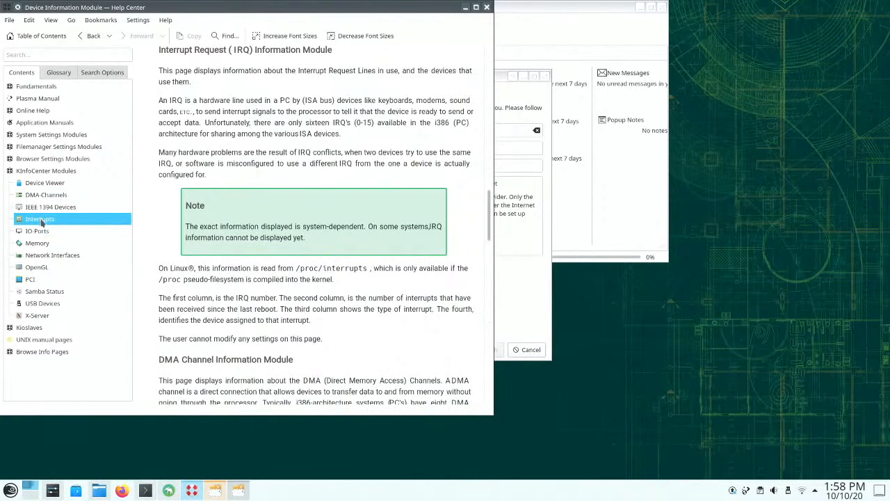
click(40, 230)
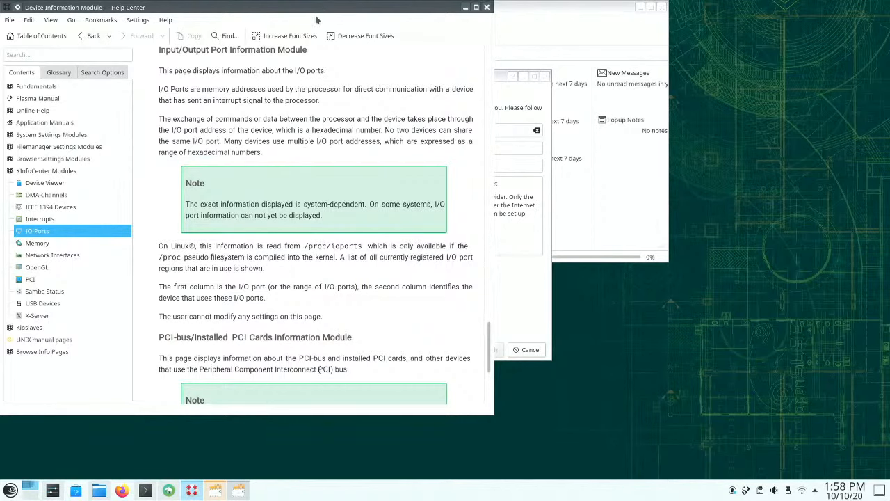
drag(315, 15, 592, 27)
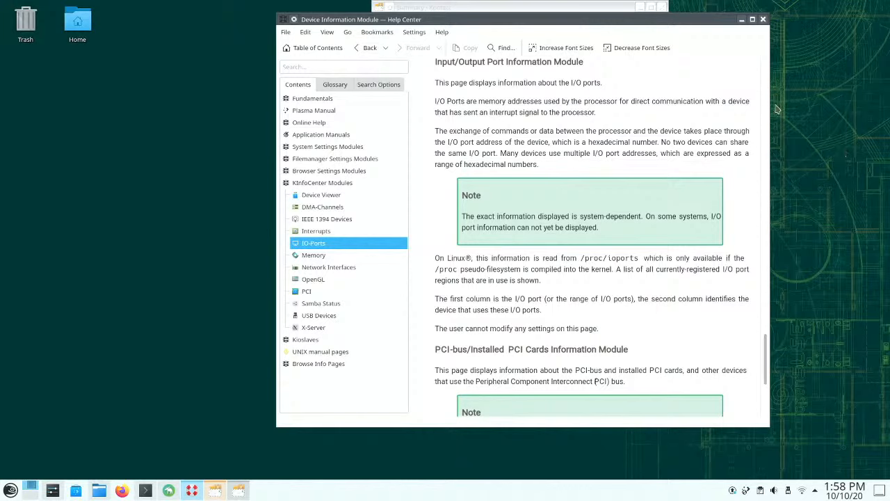
click(763, 19)
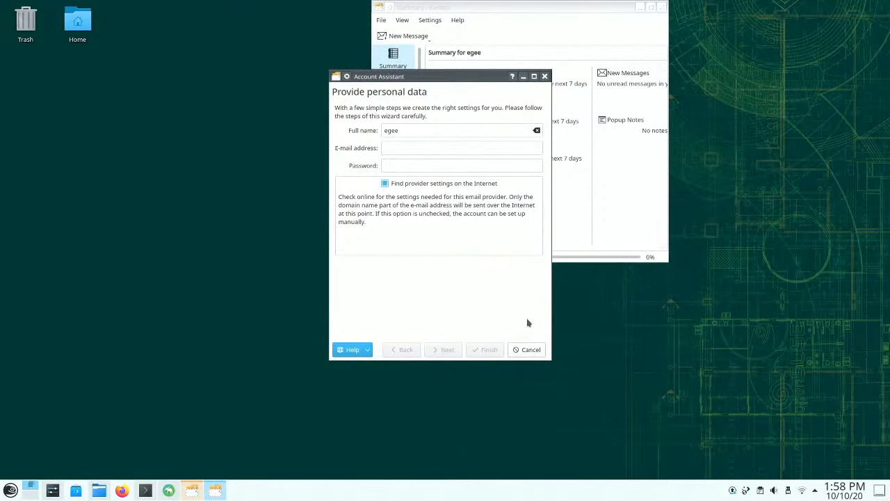
Step: Cancel the Account Assistant, maximize Kontact, and visit Mail, Contacts and Calendar
click(526, 349)
double_click(569, 8)
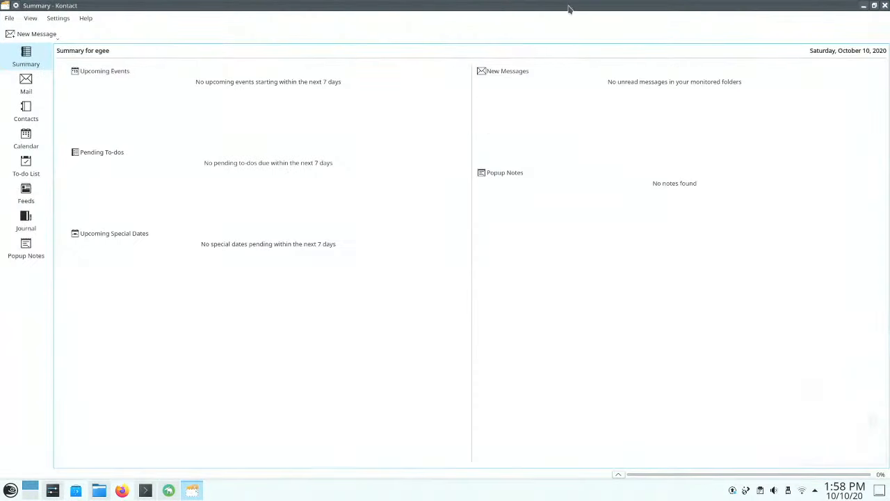
click(22, 86)
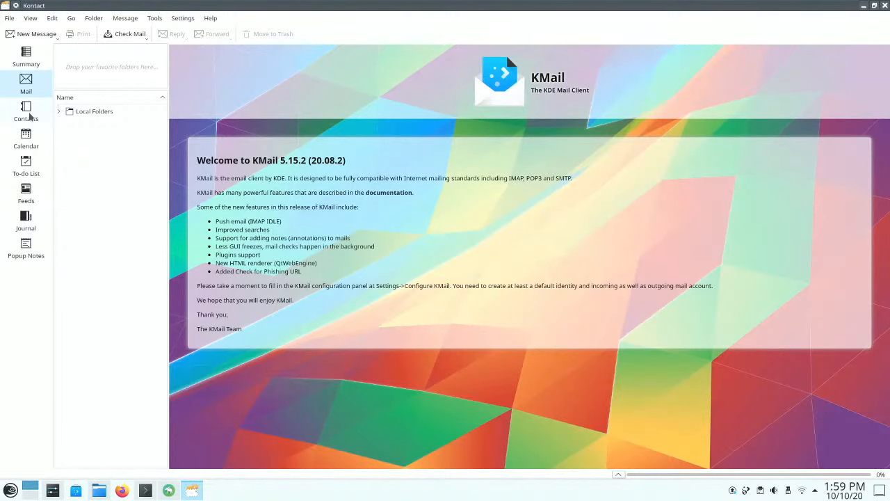
click(29, 120)
click(30, 142)
Step: Restore and resize Kontact, visit To-do, Feeds, Journal, Popup Notes, Summary, then reposition it
drag(317, 6, 466, 25)
drag(659, 290, 887, 390)
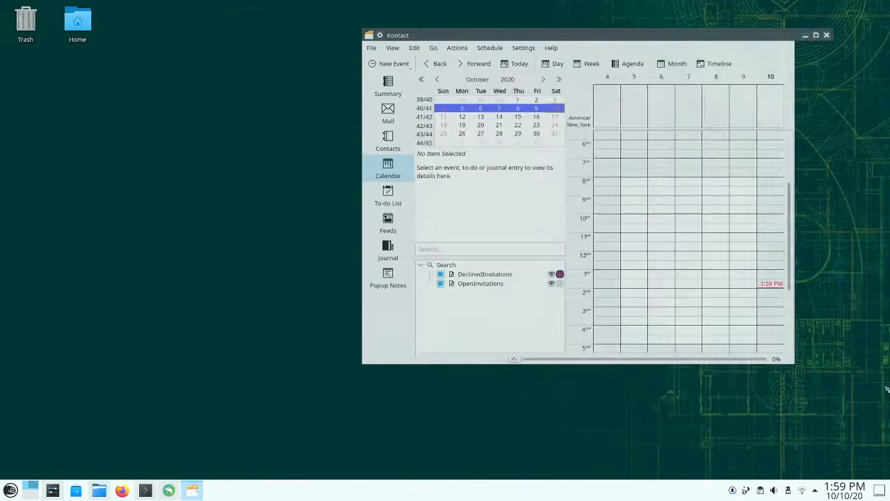
click(395, 194)
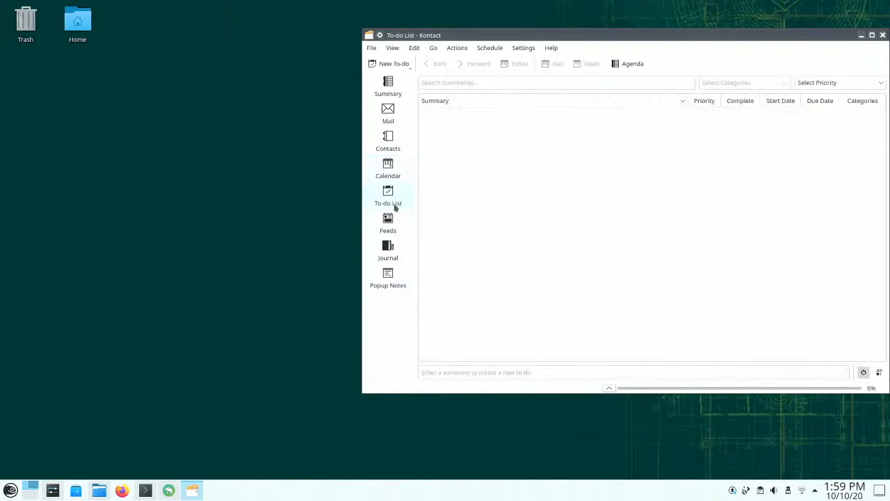
click(390, 224)
click(392, 245)
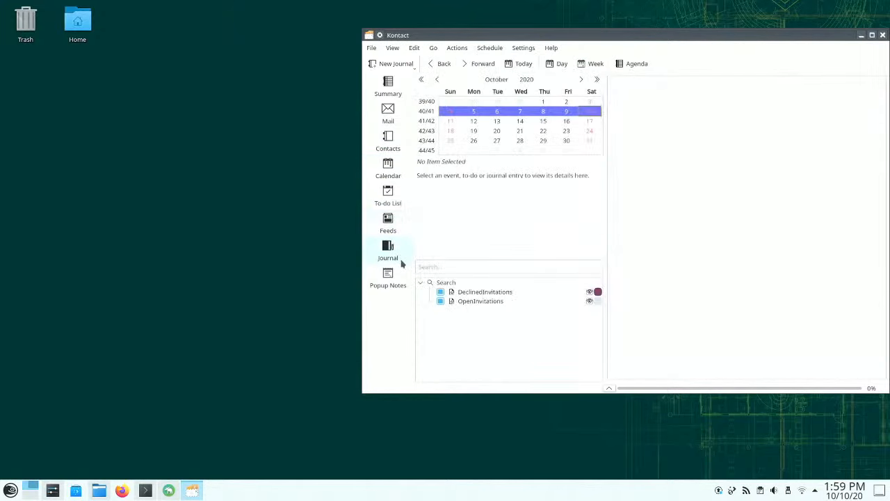
click(388, 275)
click(394, 88)
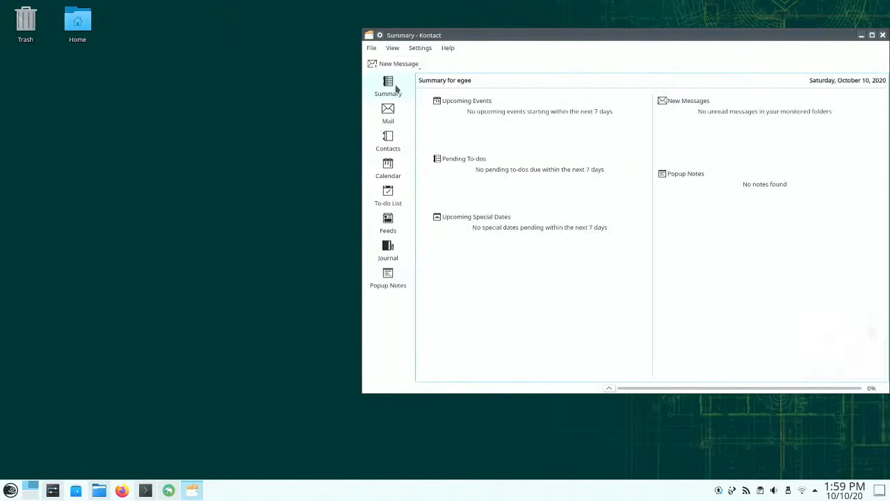
drag(537, 34, 490, 25)
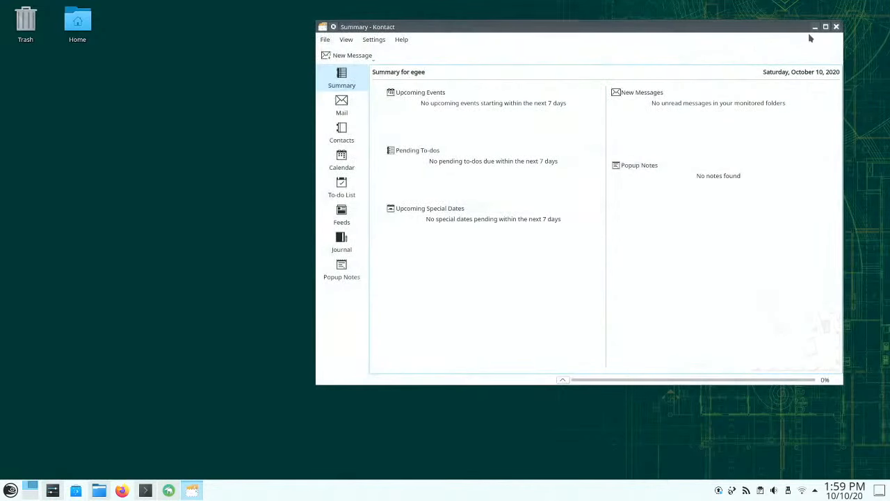
Step: In Kickoff, browse the board, card and logic Games subcategories
key(super)
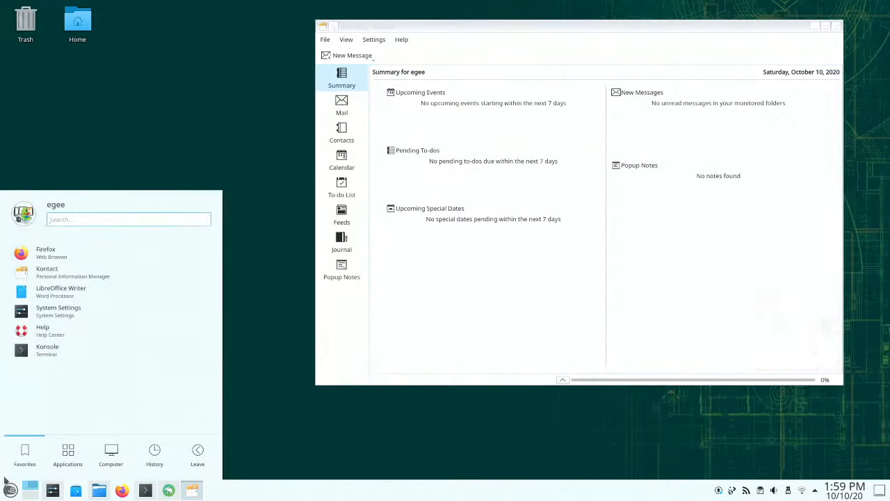
click(67, 456)
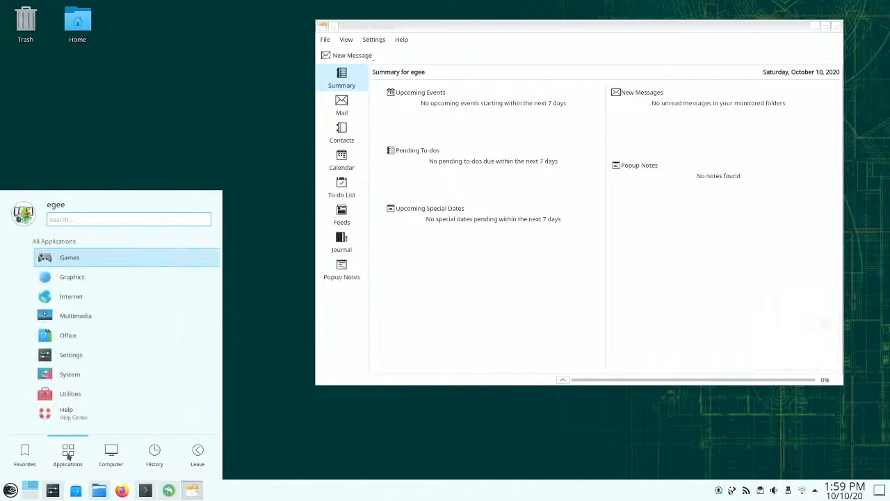
click(87, 257)
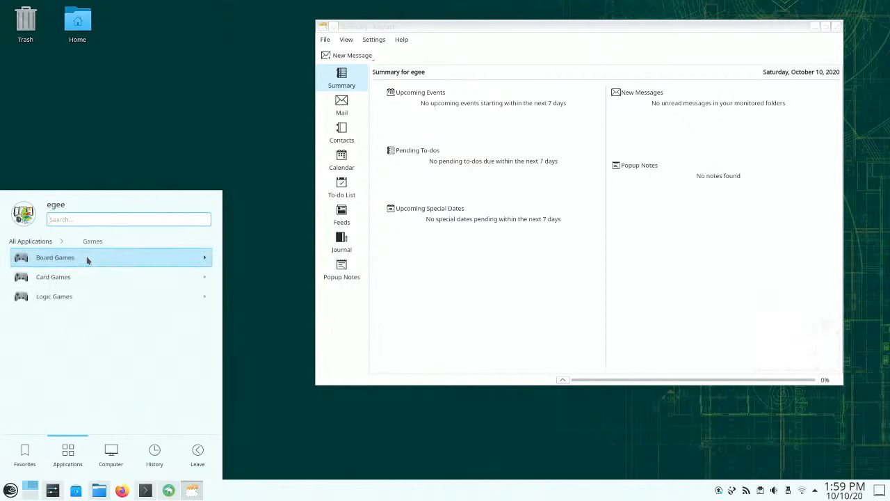
click(87, 258)
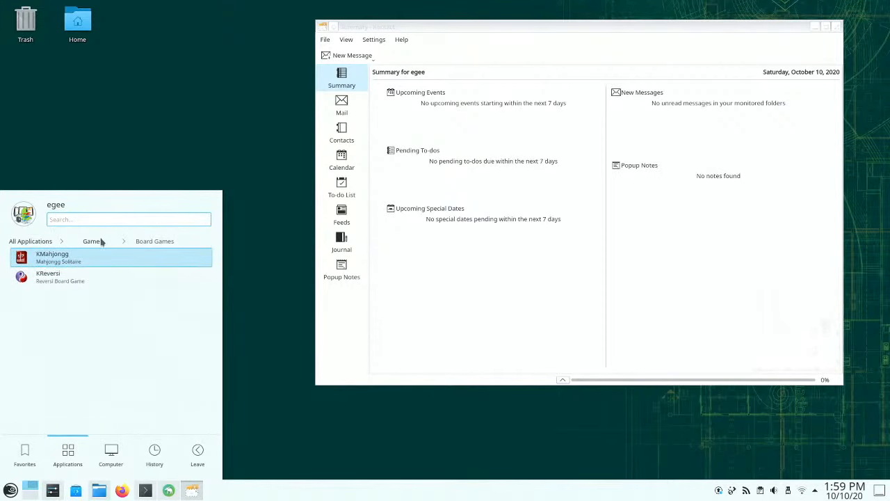
click(93, 244)
click(73, 276)
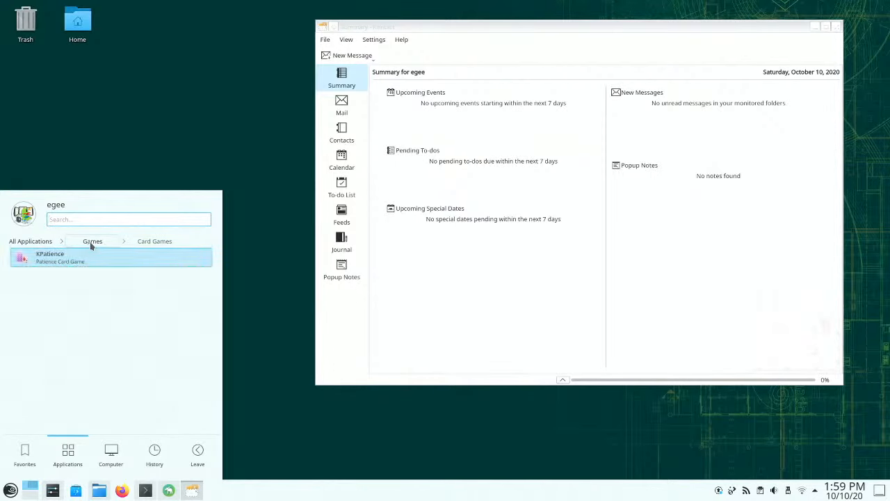
click(90, 245)
click(63, 295)
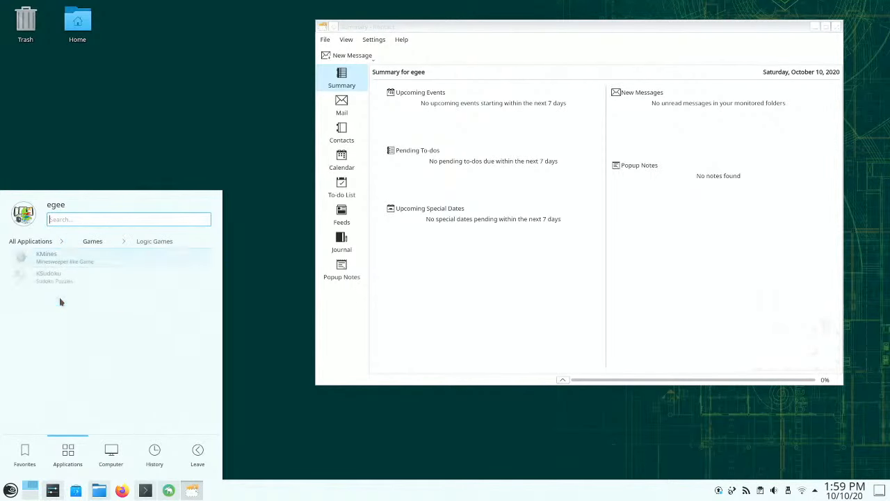
click(28, 240)
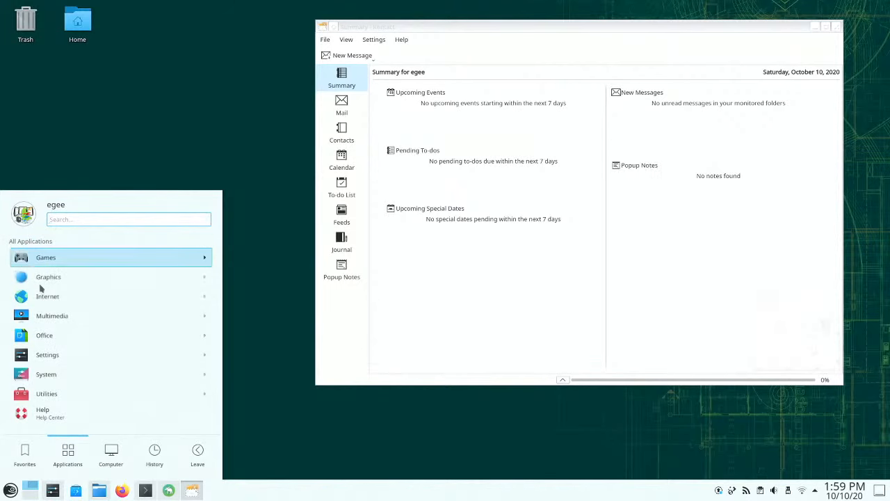
Step: Launch TigerVNC Viewer from Internet and move its connection dialog aside
click(45, 295)
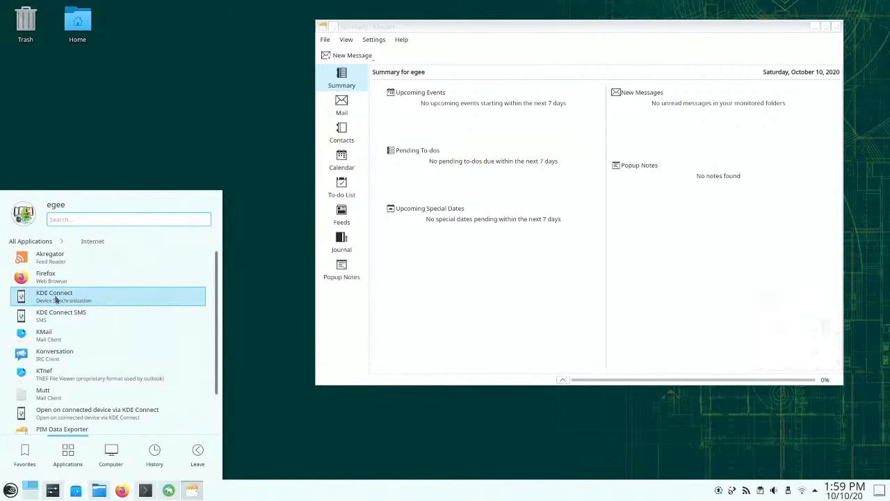
scroll(61, 320, down, 2)
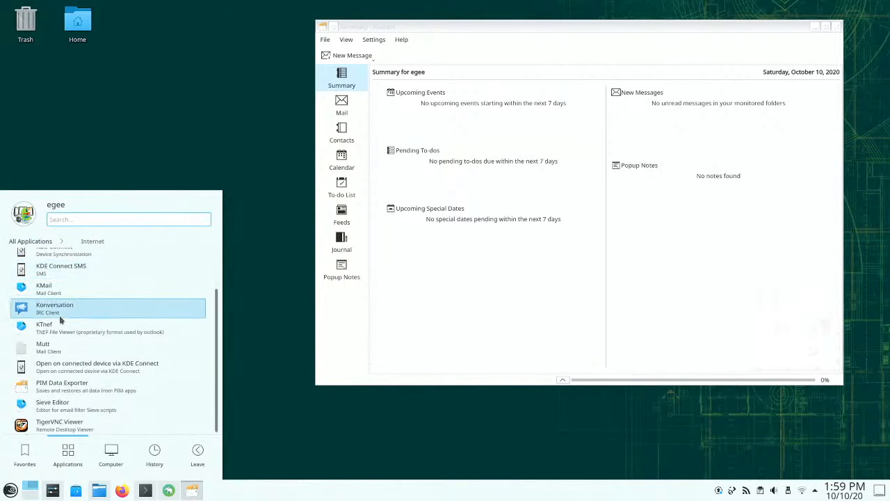
click(69, 426)
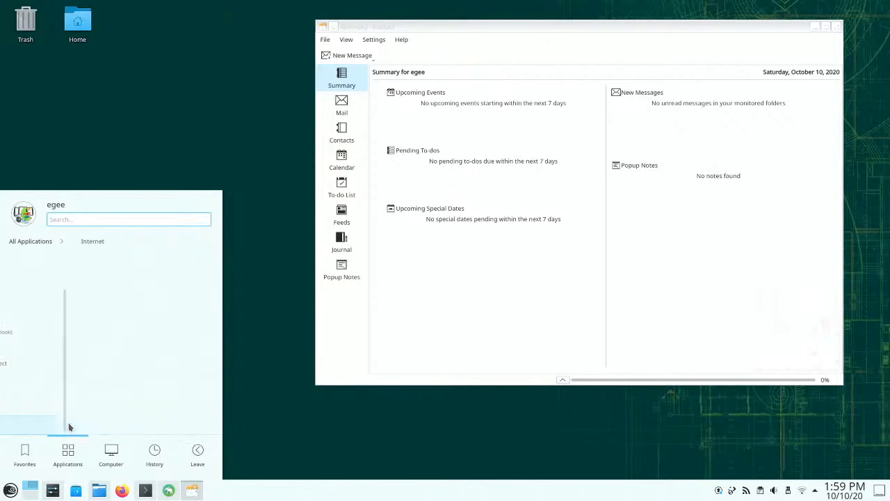
drag(86, 16, 788, 81)
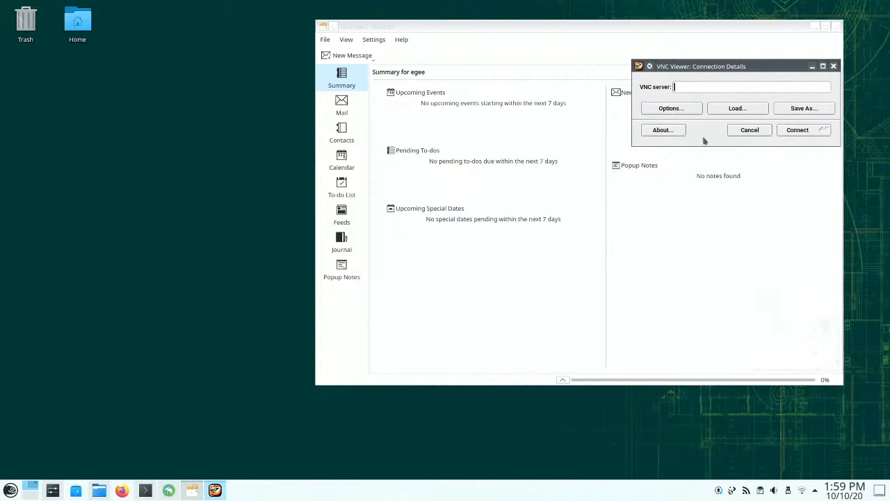
Step: Launch VLC media player from the Multimedia category
click(10, 490)
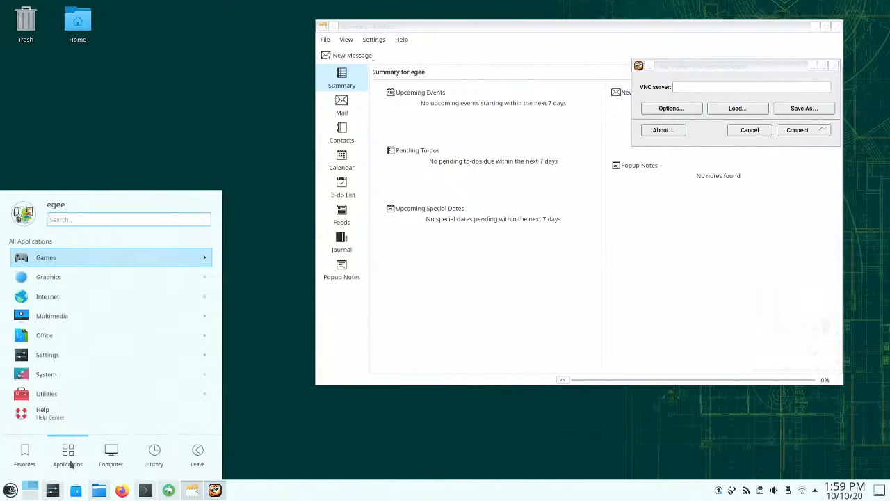
click(69, 298)
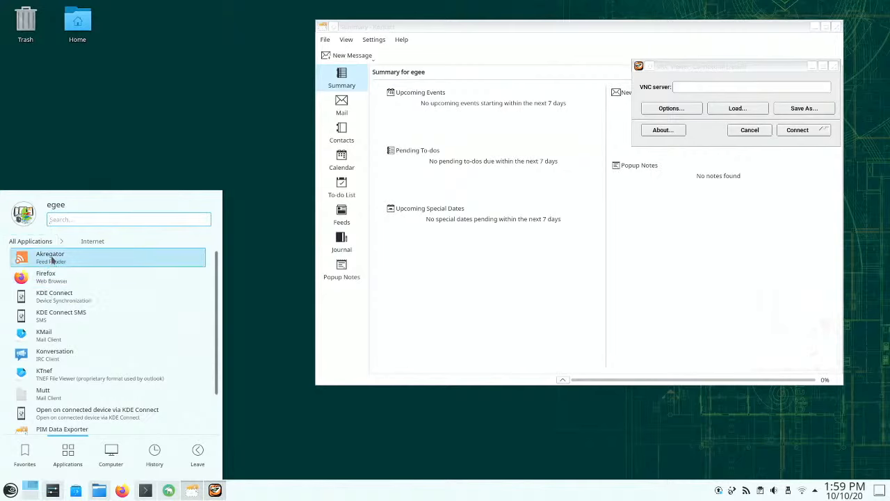
click(31, 241)
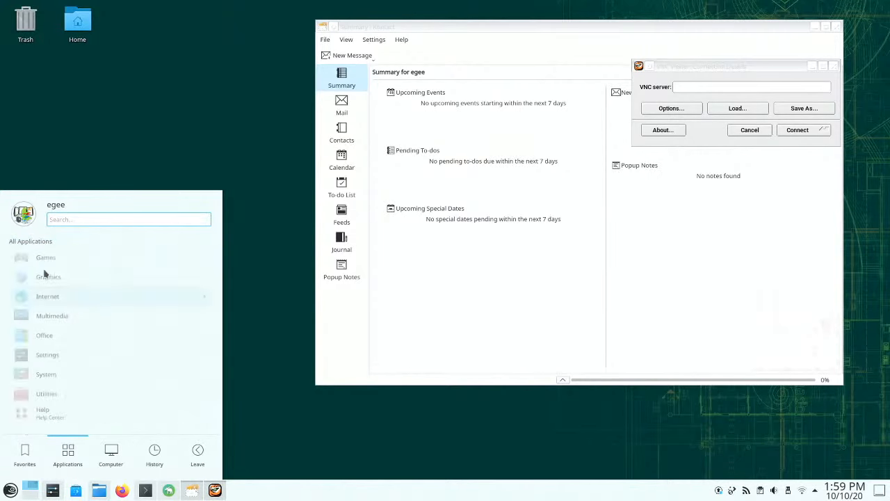
click(56, 317)
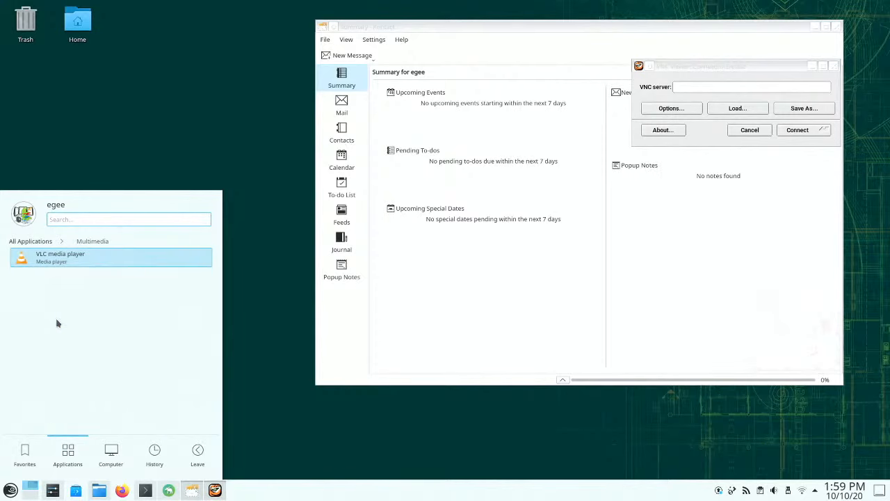
click(65, 262)
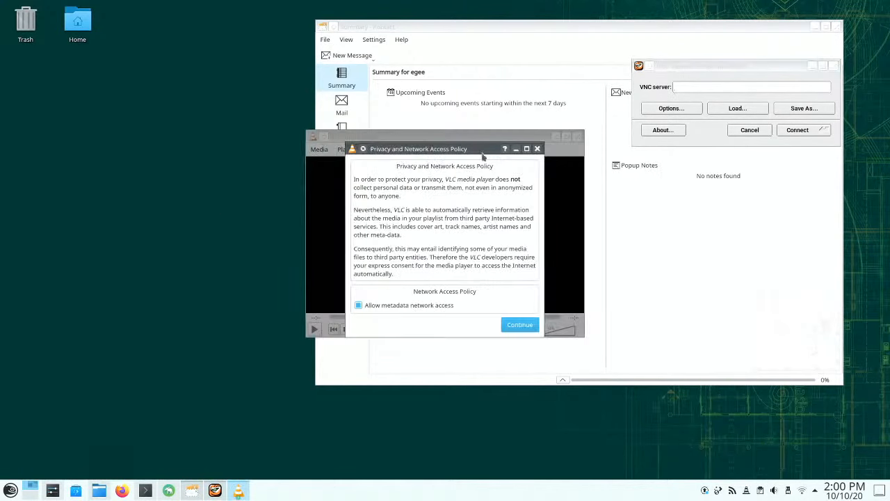
Step: Accept VLC's privacy notice, move it top-left, and start LibreOffice Calc from Office
click(521, 325)
drag(439, 133, 234, 16)
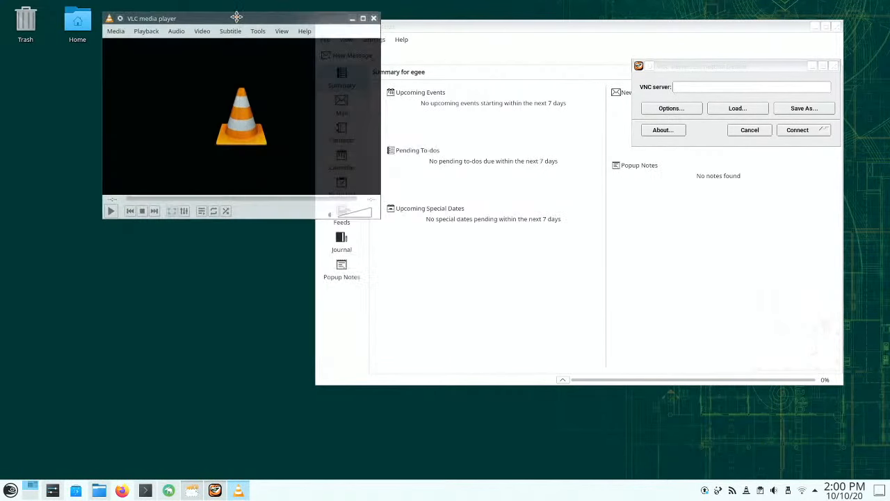
click(9, 489)
click(69, 451)
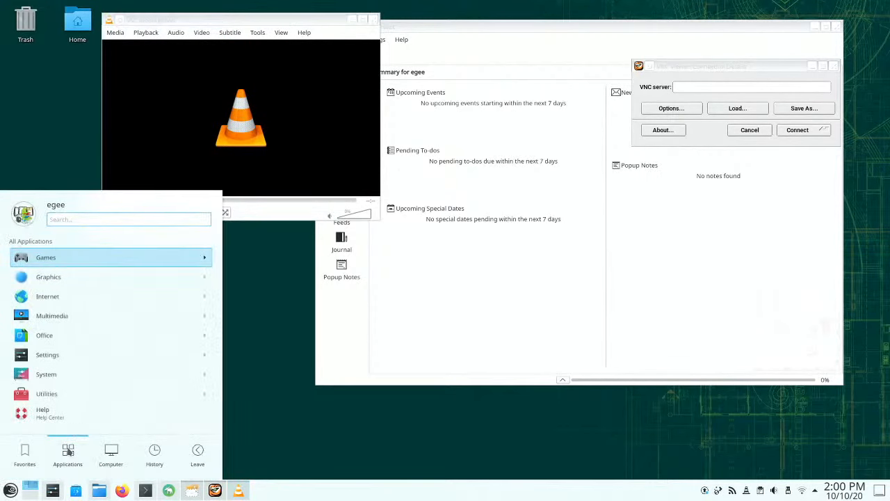
click(59, 342)
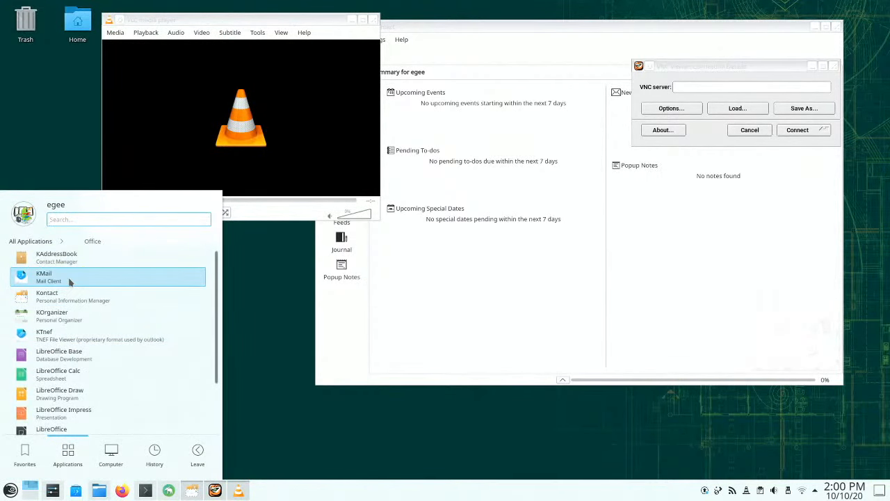
scroll(81, 298, down, 2)
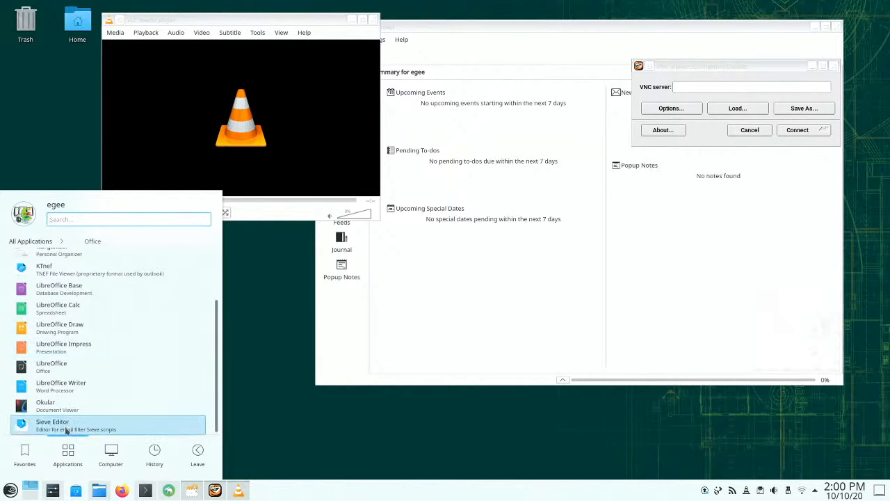
scroll(66, 428, up, 2)
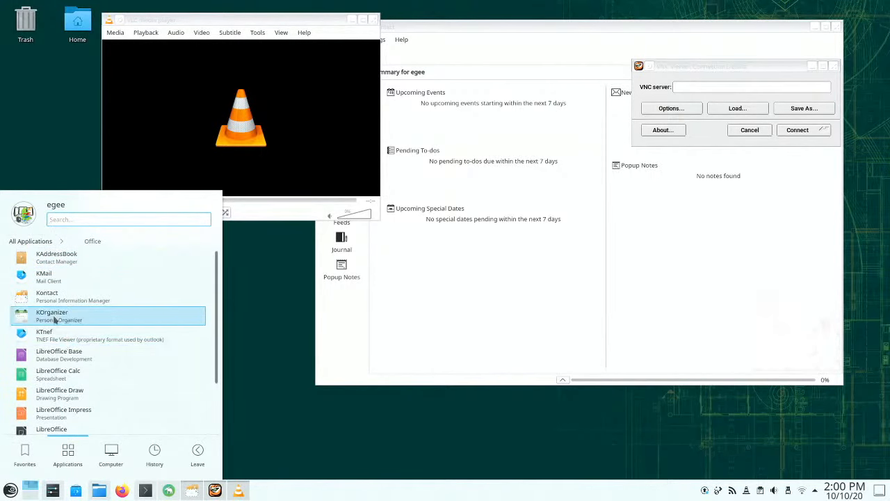
click(48, 372)
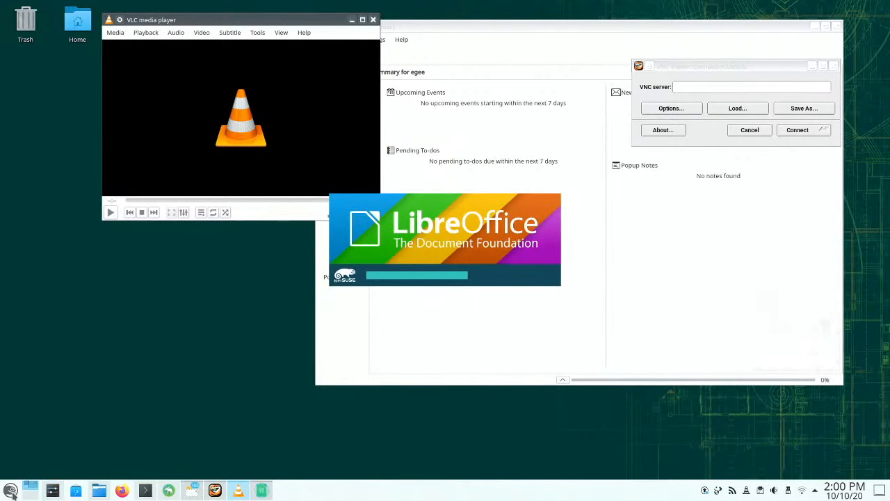
click(11, 493)
Step: Launch the Wacom Tablet finder from Settings, move it right, and minimize Calc
click(10, 492)
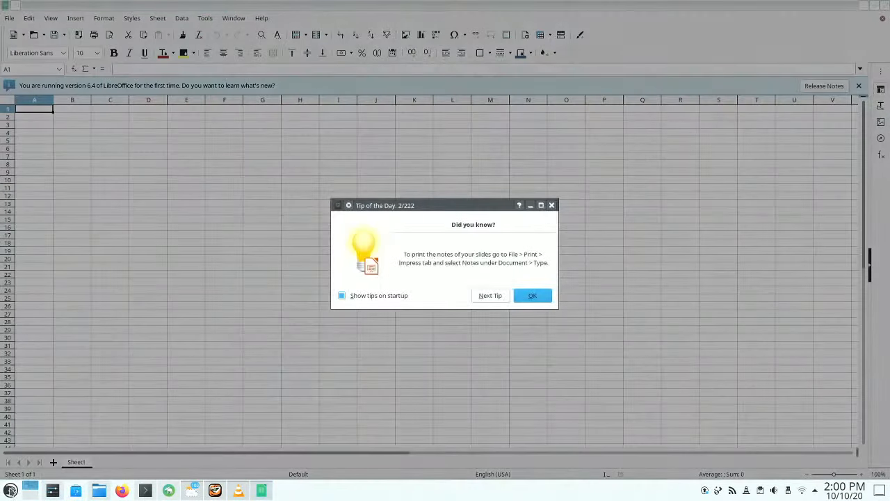
click(11, 492)
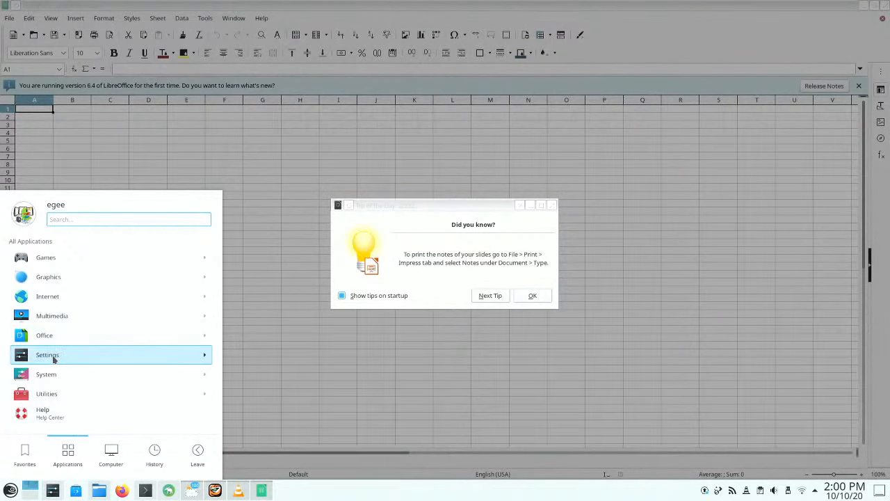
click(53, 356)
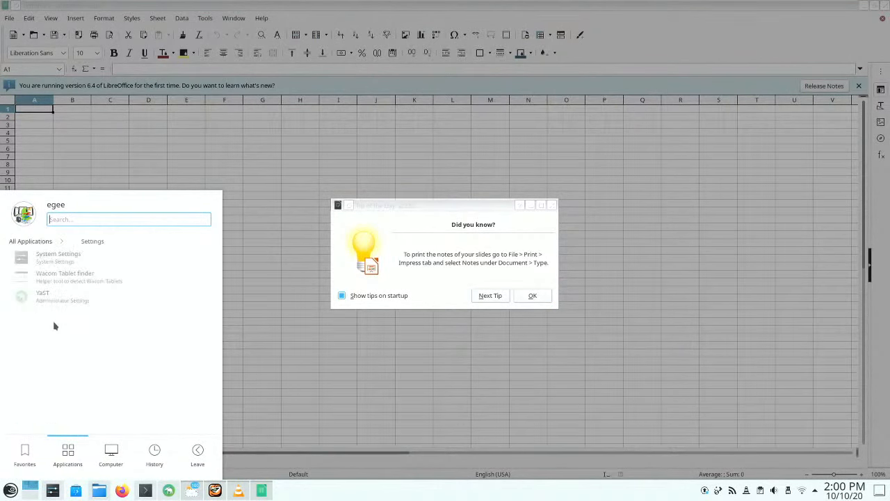
click(65, 277)
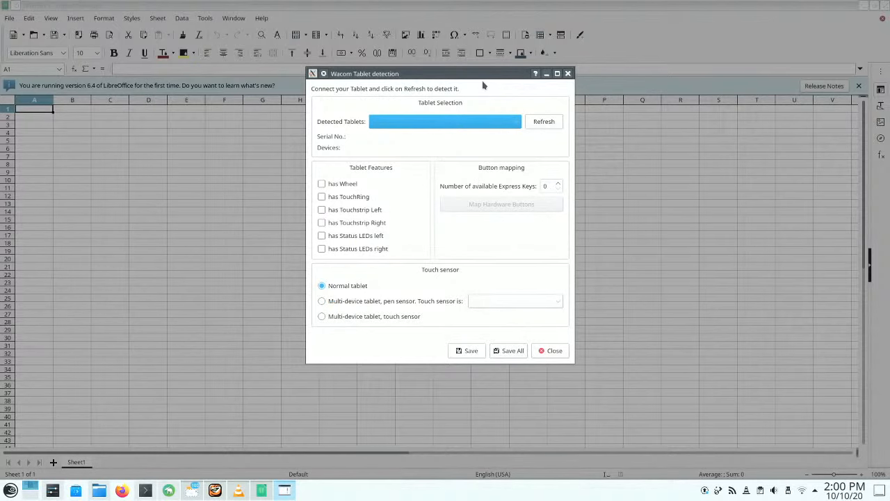
drag(488, 75, 742, 72)
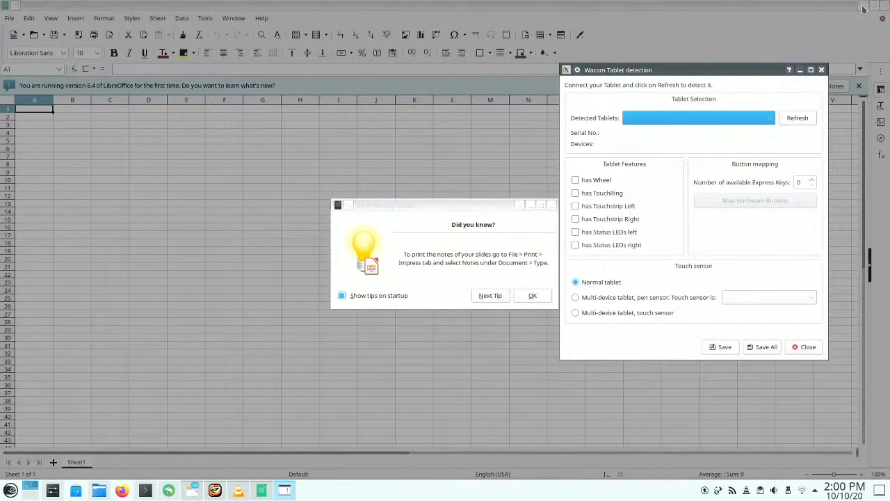
click(862, 8)
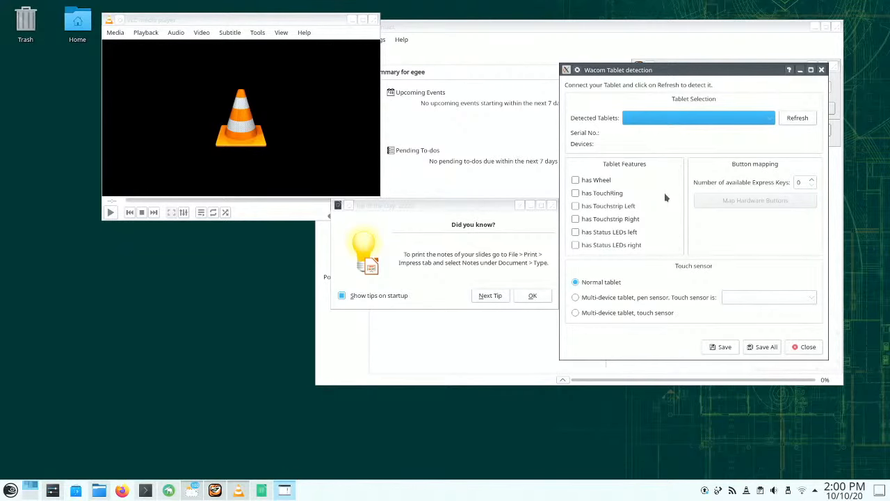
Step: Launch Ark from the launcher's Applications > System category
click(10, 491)
click(58, 465)
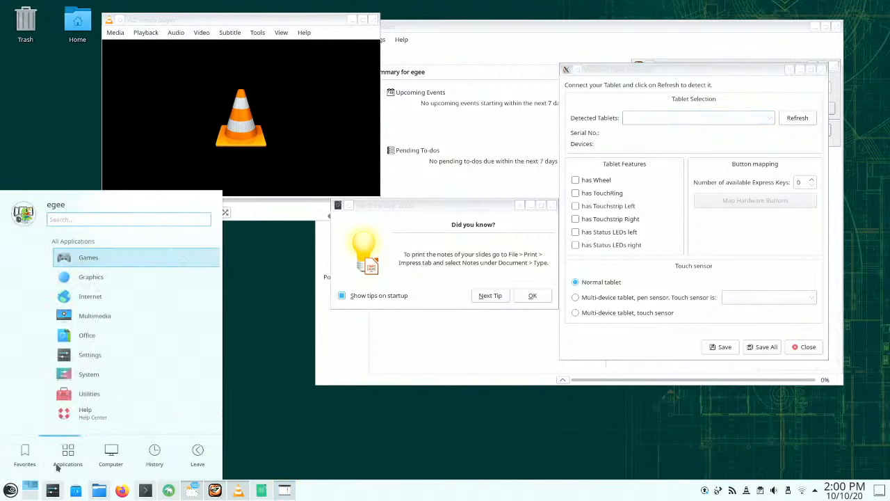
click(63, 376)
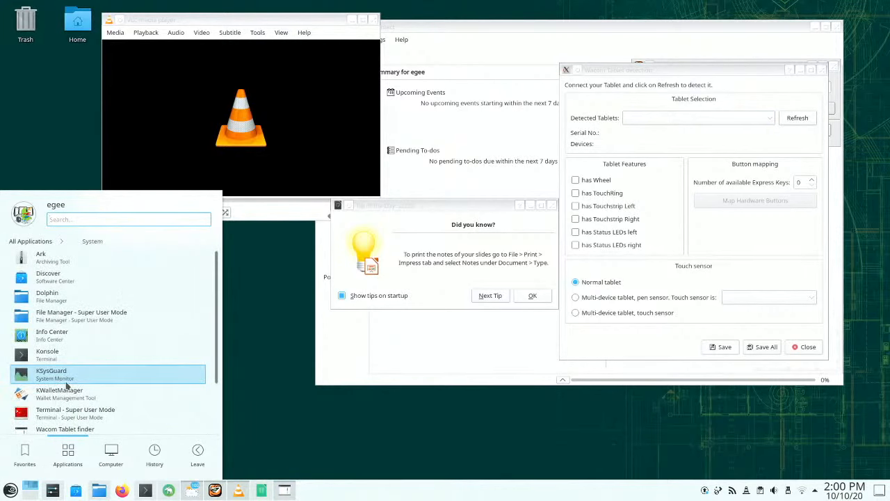
click(75, 259)
Step: Reopen the launcher's System category to start Discover
click(4, 496)
click(67, 456)
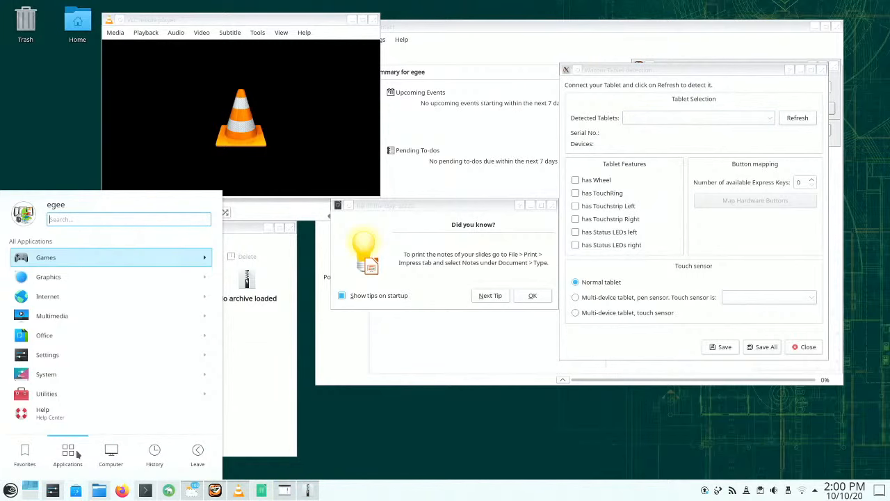
click(46, 373)
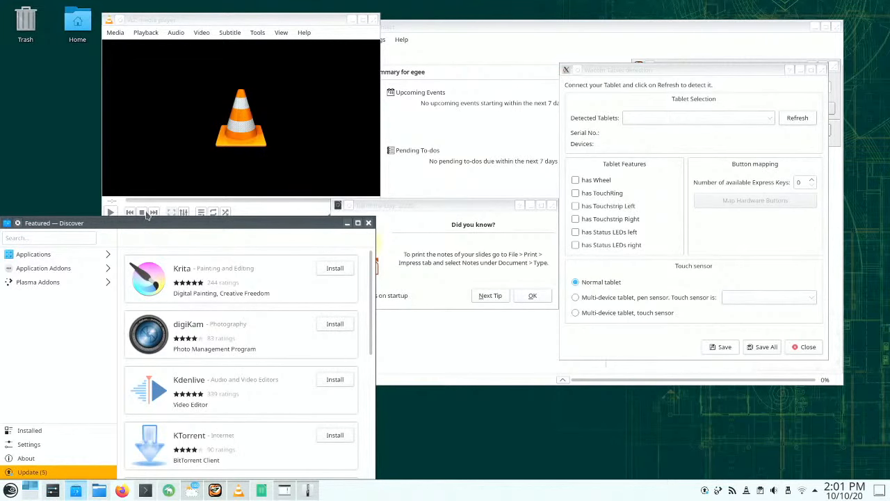
Step: Move Discover aside, view the 5 pending updates and check the software sources
drag(151, 222, 580, 13)
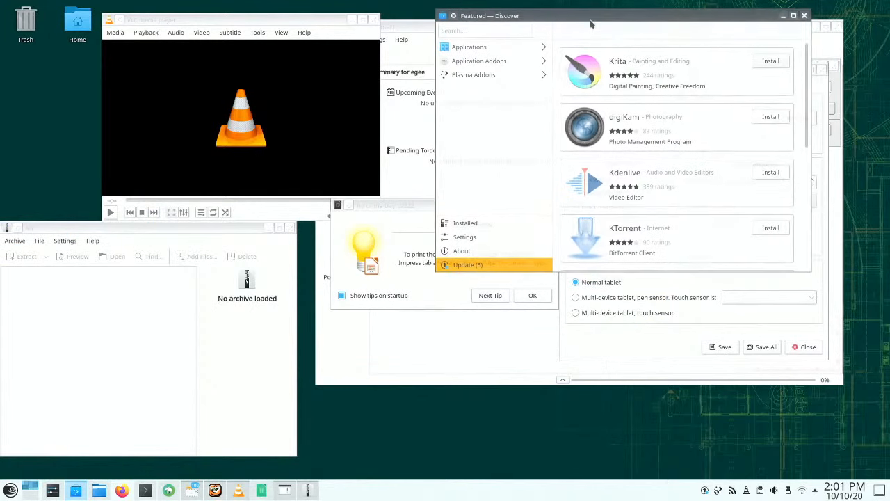
click(497, 265)
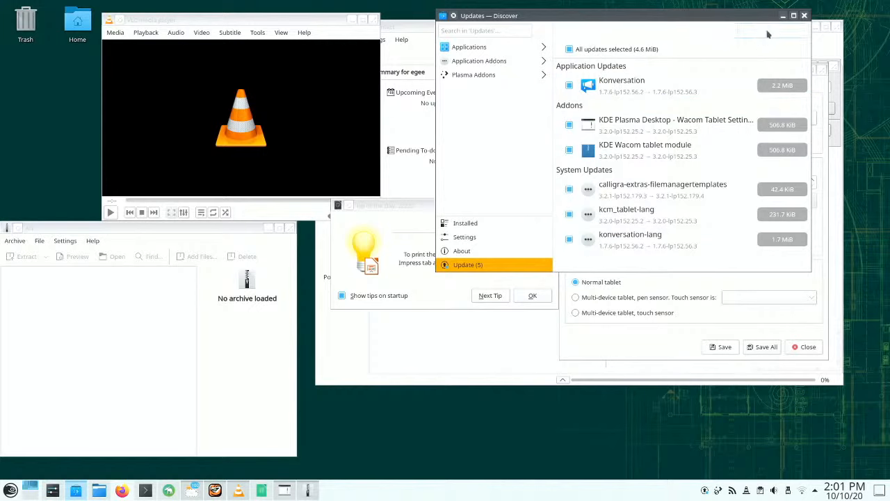
click(490, 238)
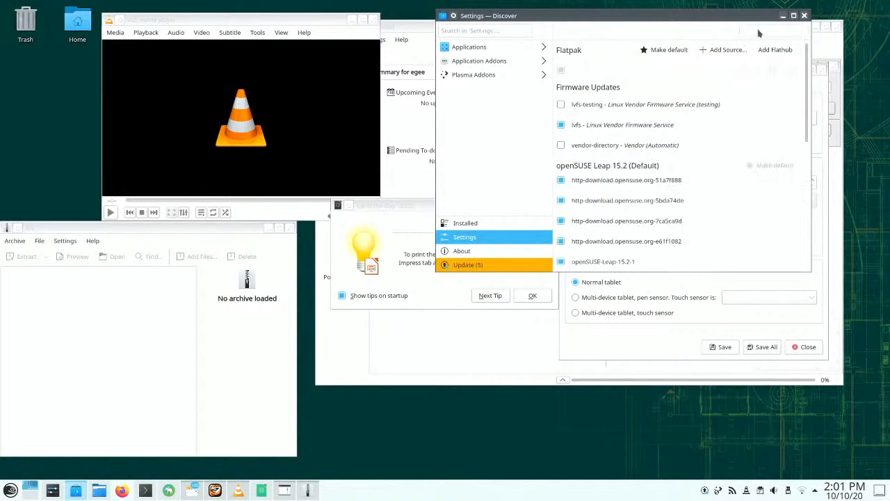
scroll(686, 198, down, 2)
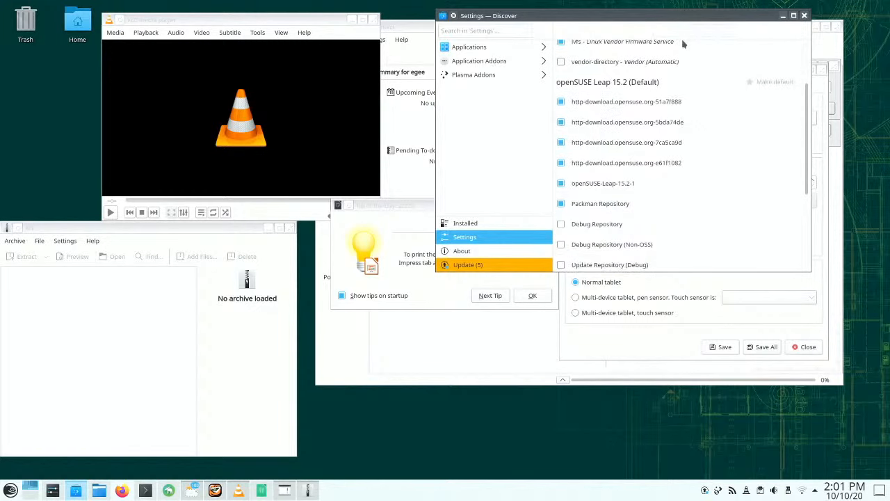
click(459, 265)
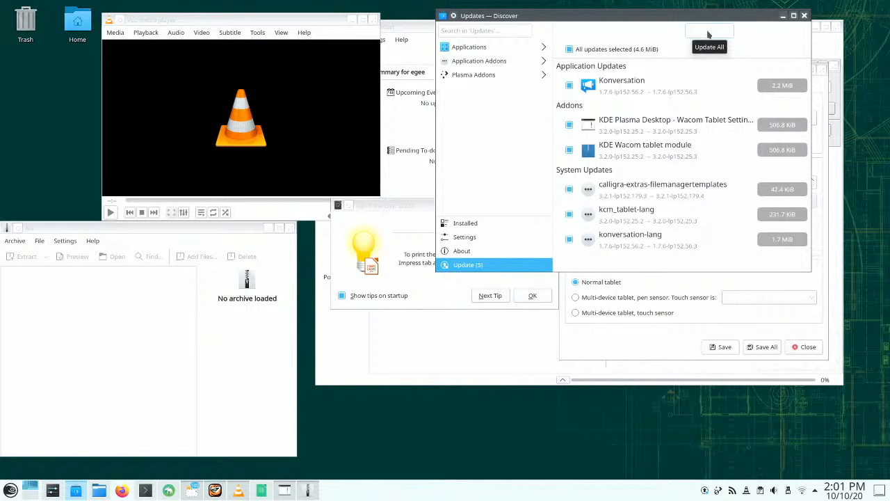
Step: Install all pending updates, then bring the System Settings YaST page forward
click(708, 34)
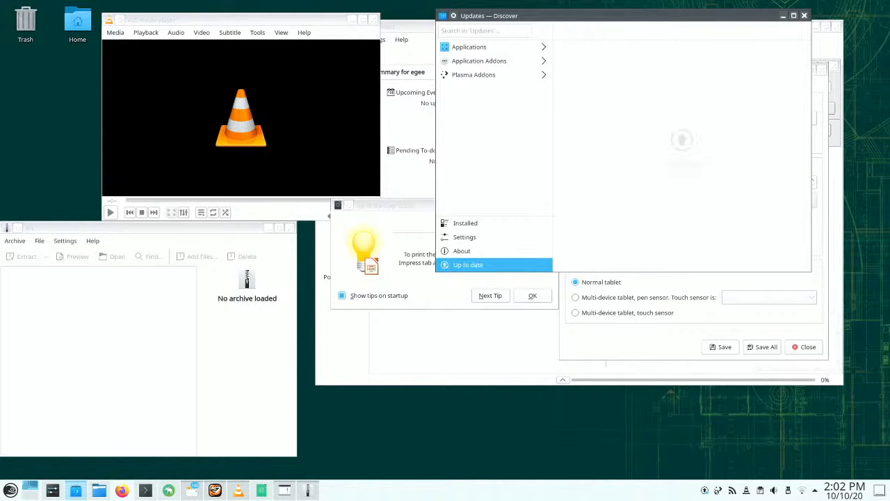
click(56, 494)
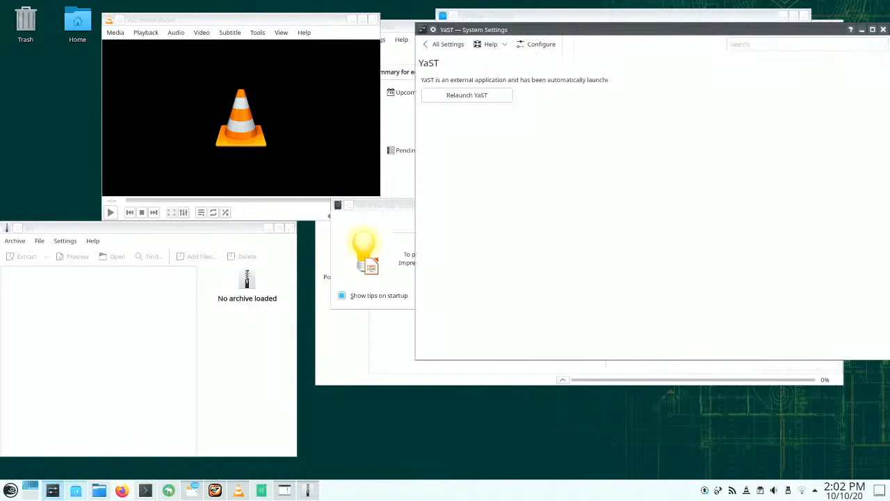
mouse_move(80, 494)
key(super)
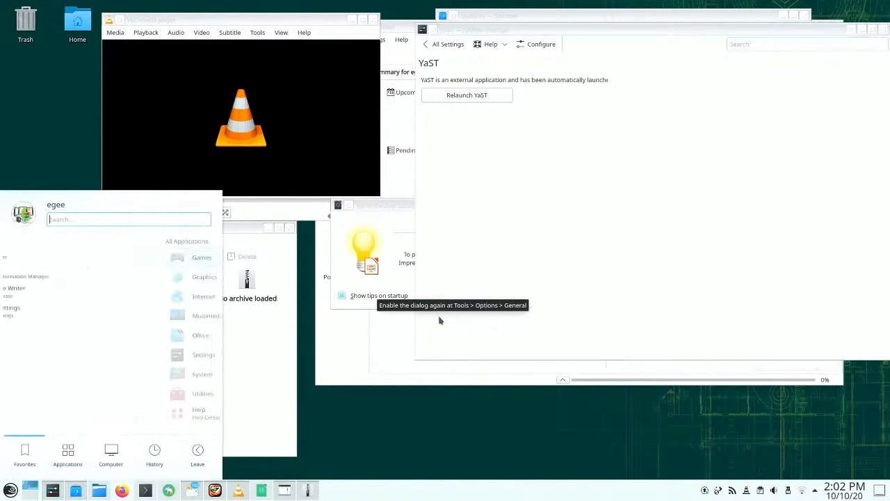
key(Escape)
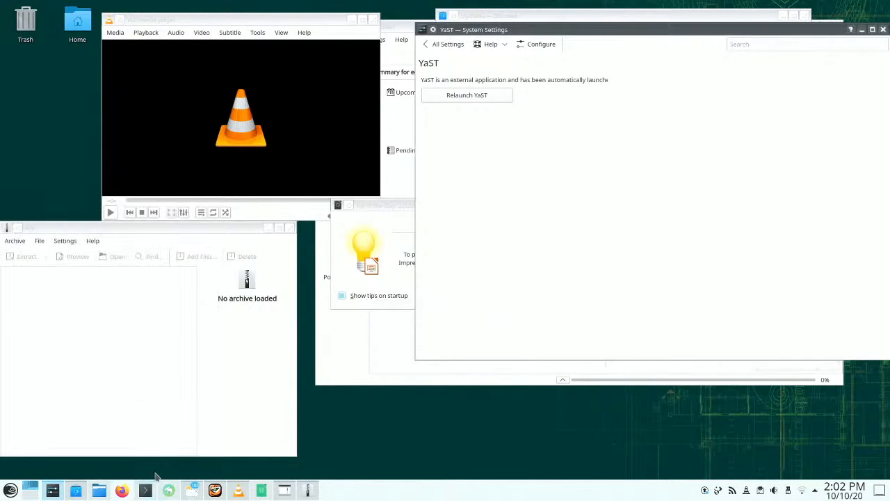
click(52, 492)
click(52, 493)
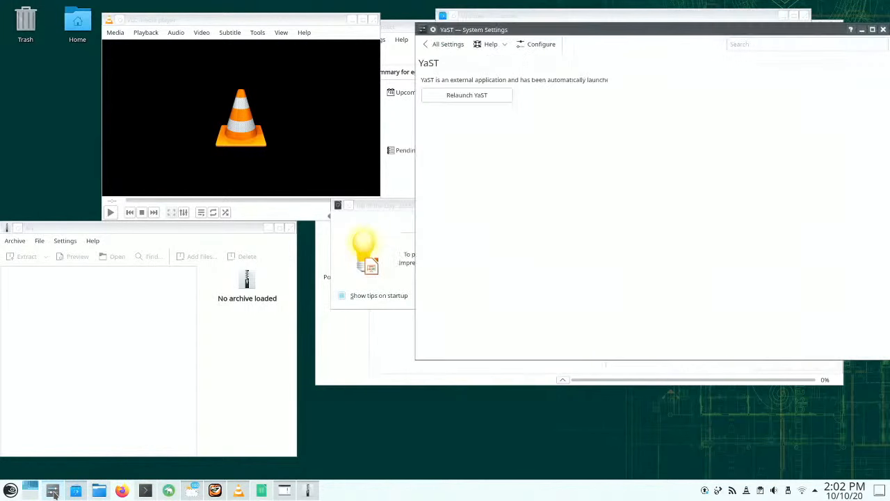
Step: Apply the Breeze Dark global theme from All Settings > Global Theme
click(451, 44)
scroll(463, 114, up, 2)
click(442, 89)
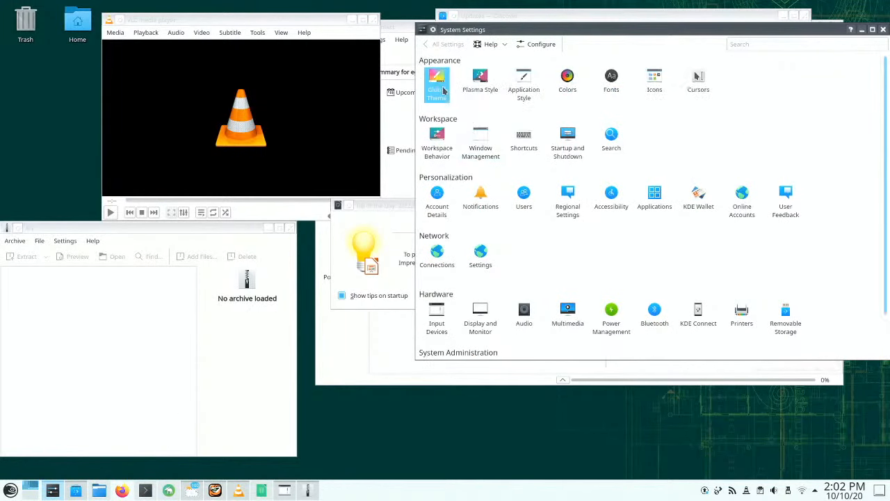
click(582, 131)
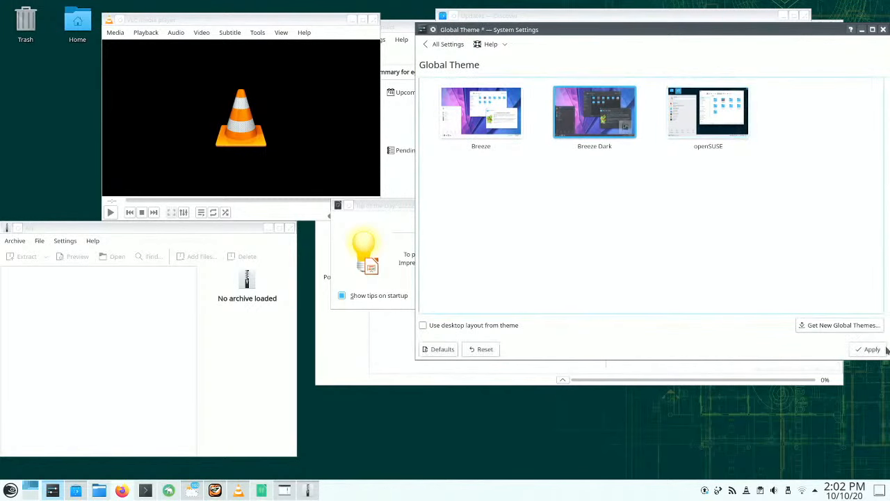
click(873, 349)
drag(695, 29, 353, 64)
Step: Switch the global theme back to light Breeze and apply it
click(148, 150)
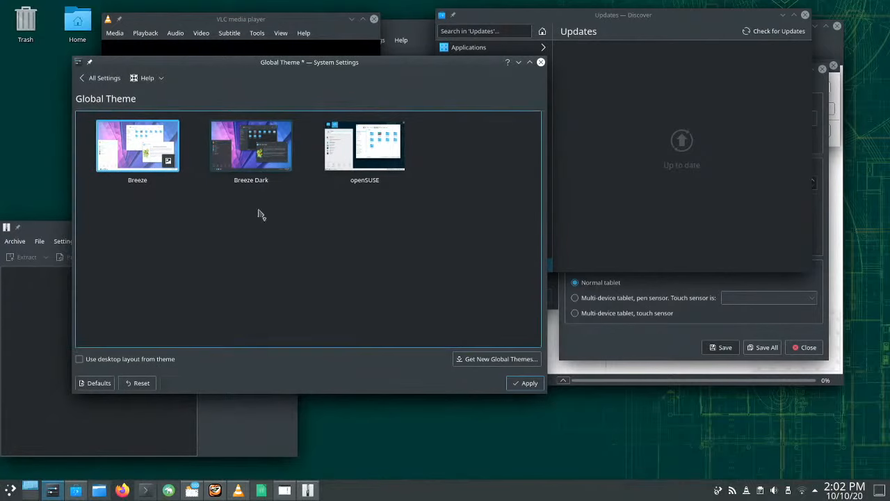
click(527, 386)
click(242, 382)
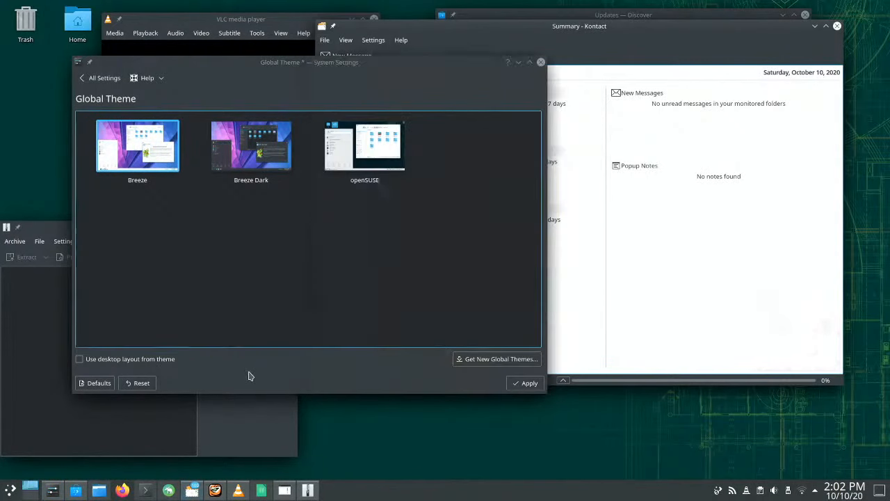
drag(279, 80, 266, 38)
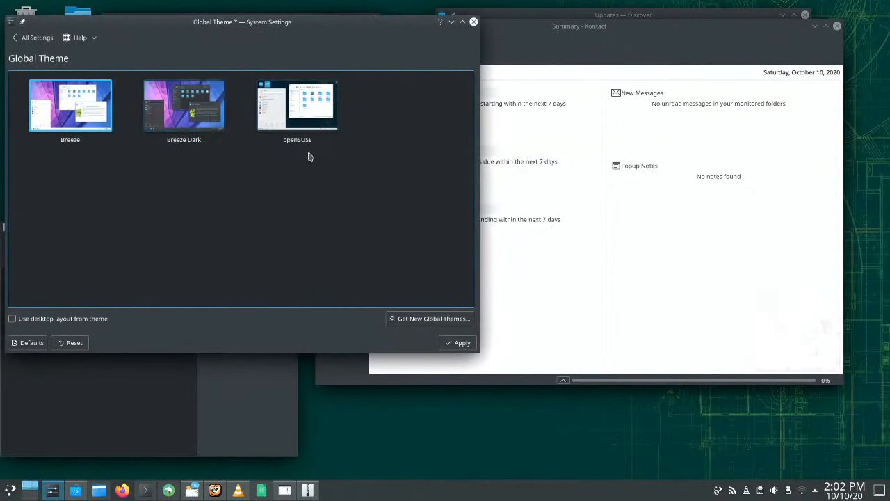
click(461, 343)
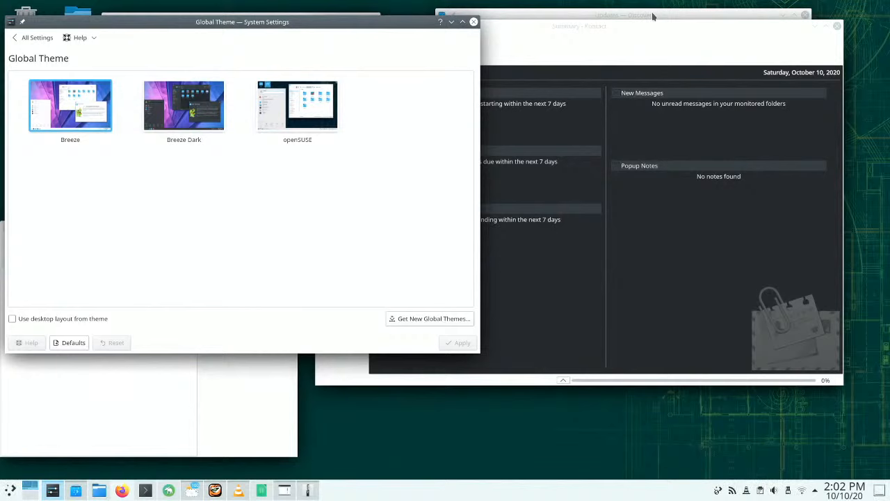
Step: Close the Discover updates window
click(657, 17)
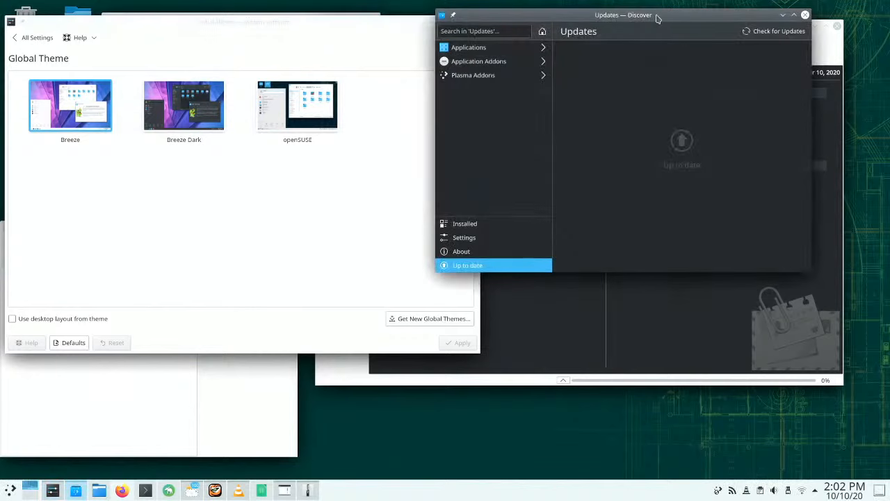
drag(656, 16, 644, 48)
click(794, 47)
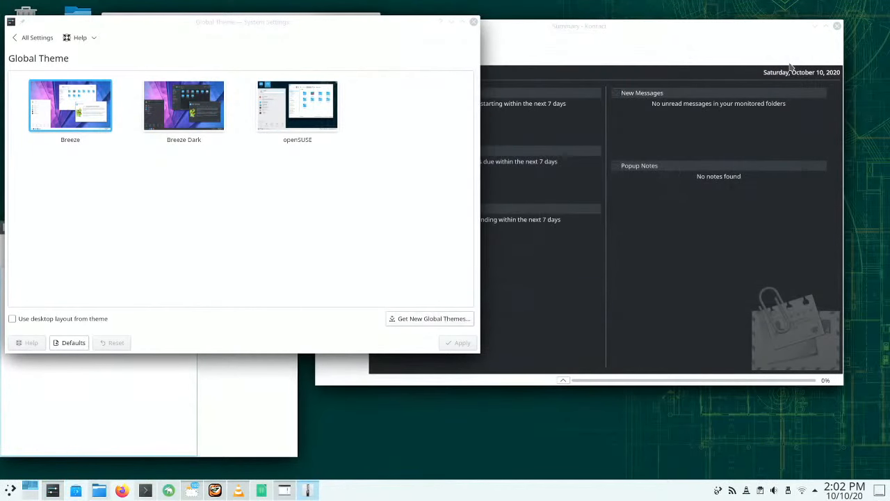
click(12, 490)
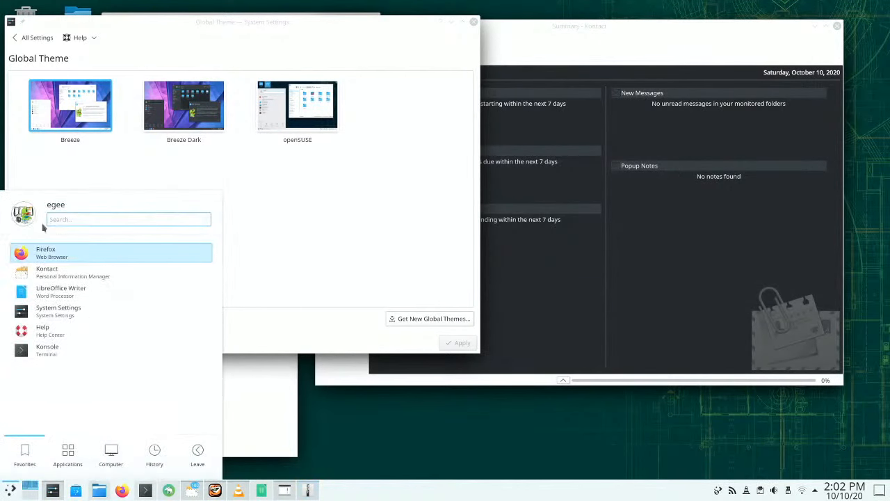
Step: Relaunch Discover to view its Firmware Updates and Leap 15.2 sources, then open the Colors settings
text(discover)
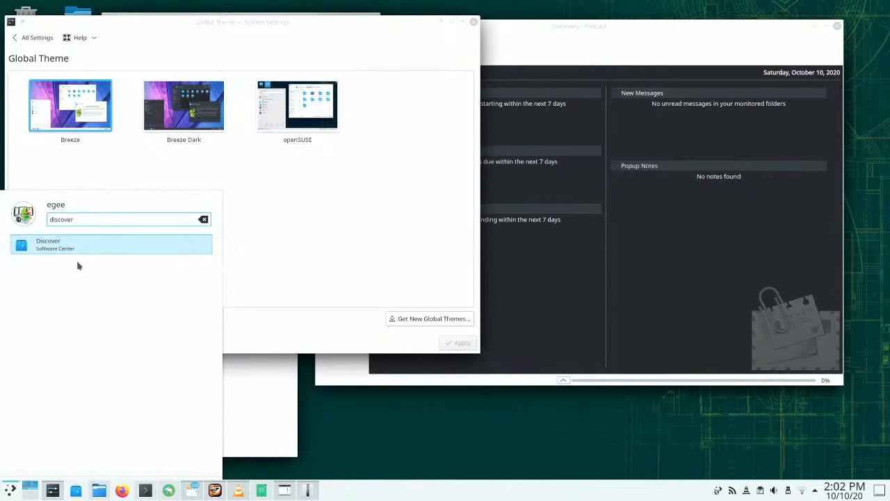
key(Return)
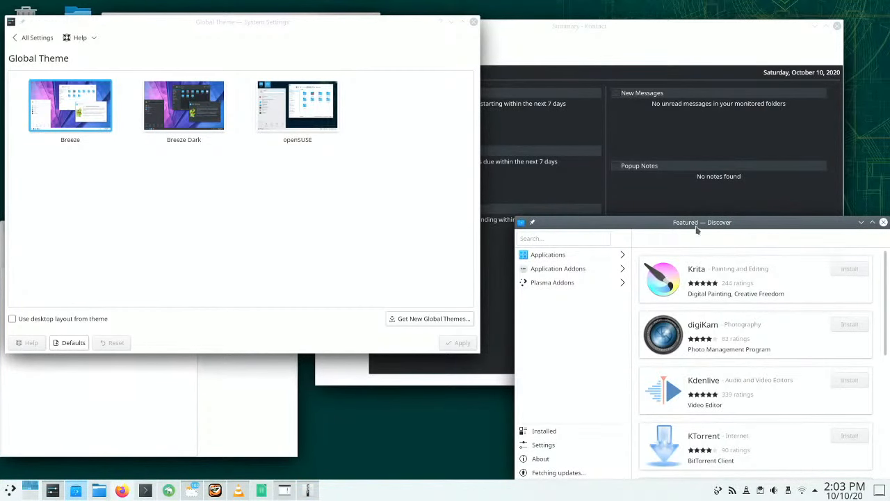
drag(698, 224, 652, 78)
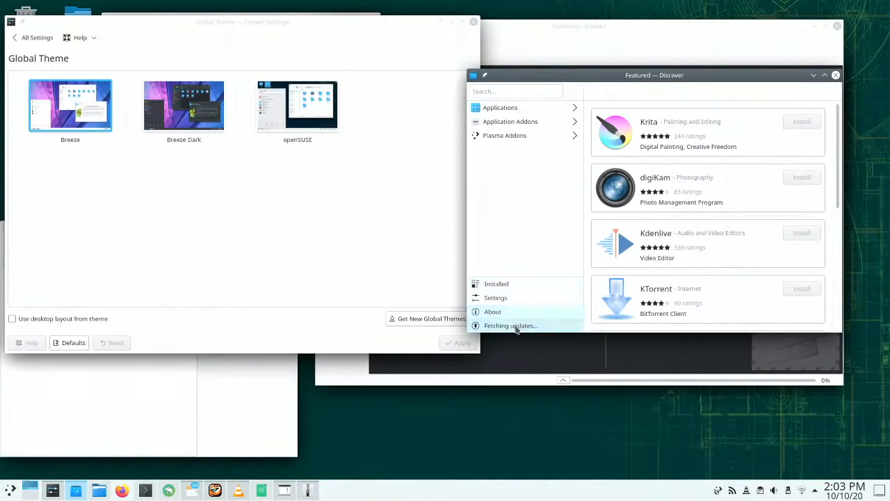
click(515, 298)
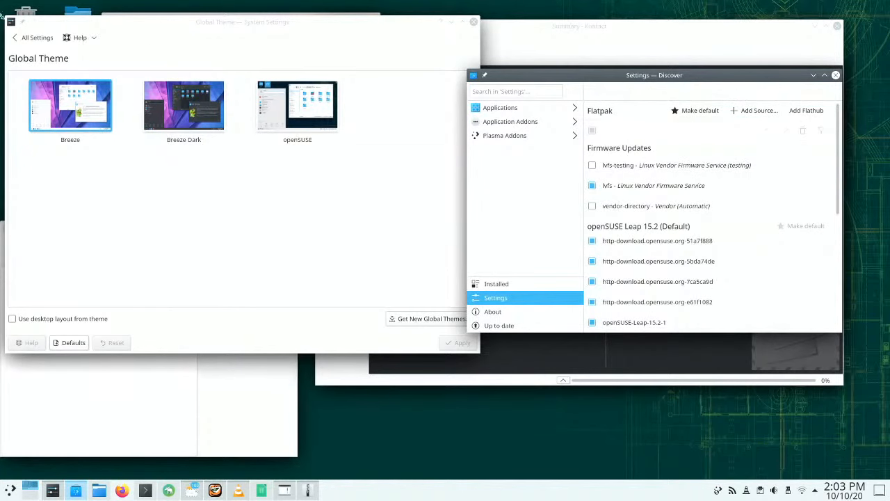
click(21, 37)
click(159, 75)
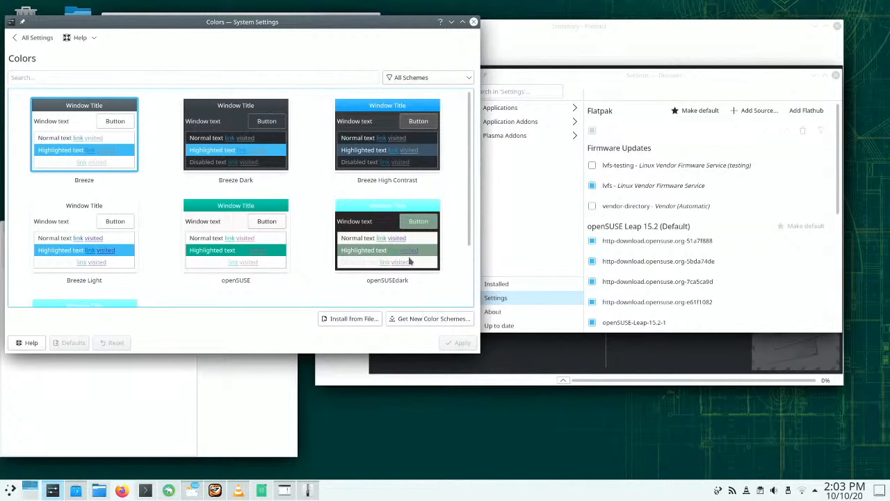
Step: Log out of the Plasma session via Leave > Log Out and confirm it
click(2, 498)
mouse_move(199, 461)
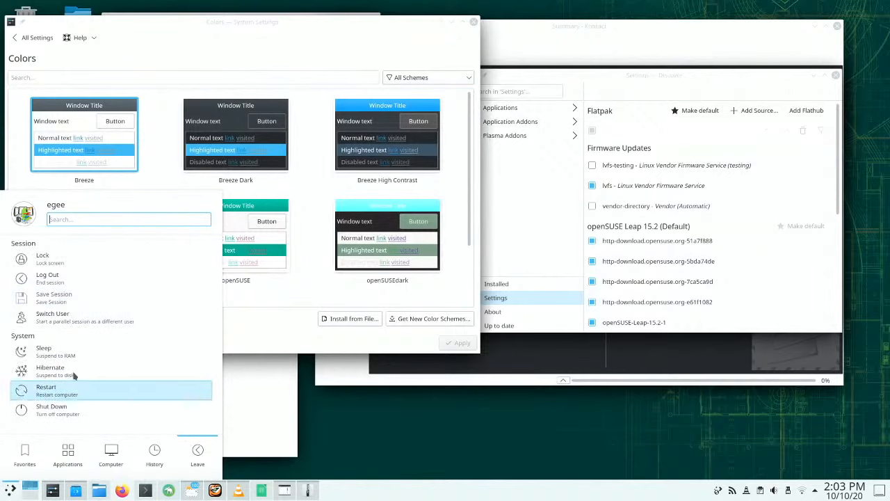
click(53, 278)
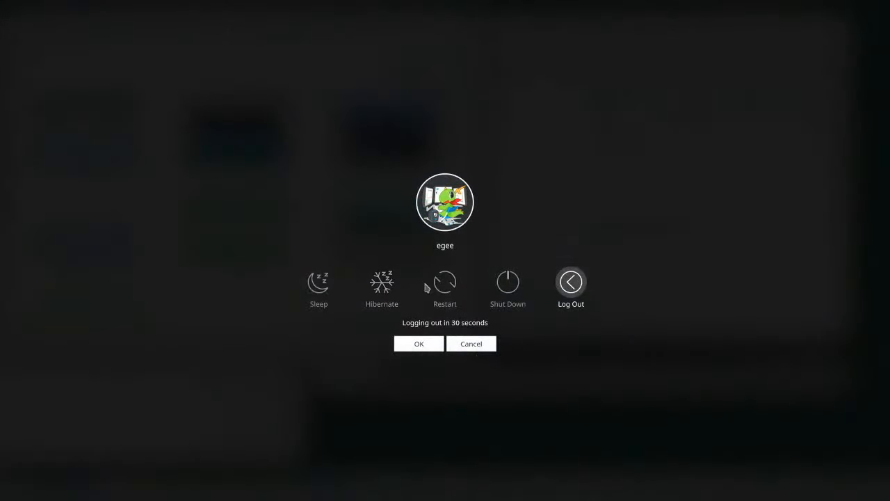
click(564, 289)
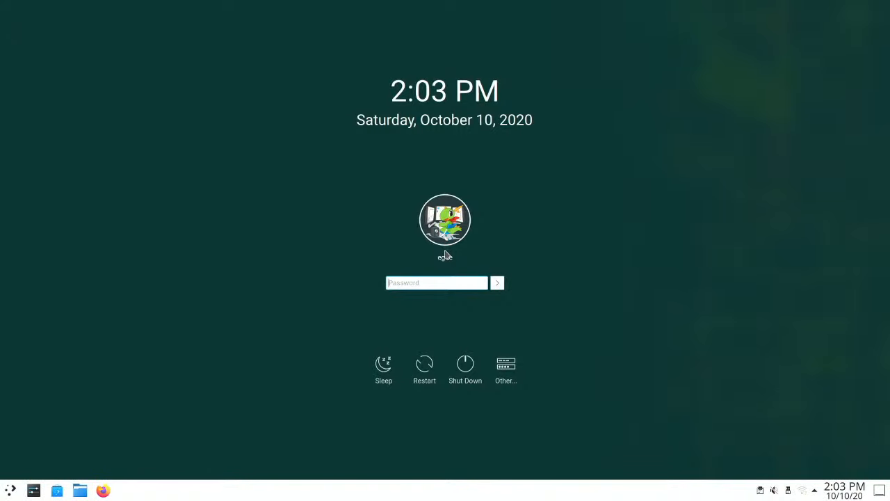
Step: Open and close the application launcher, then start Firefox from it
click(11, 491)
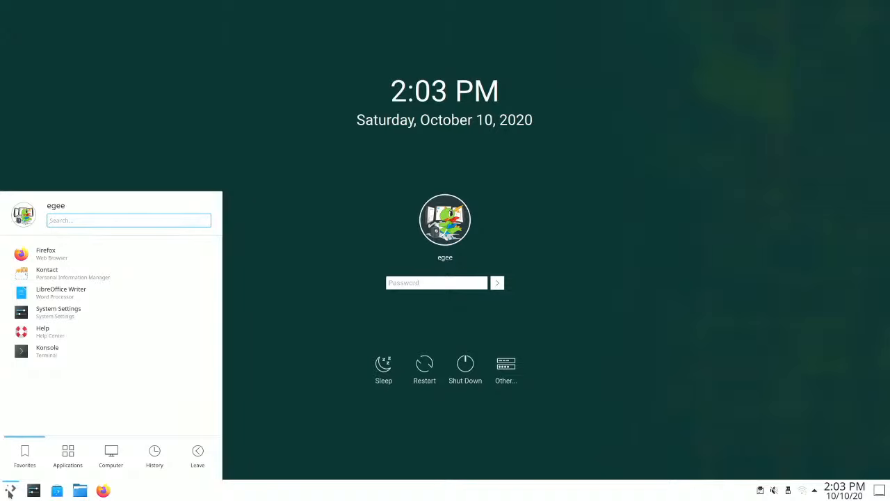
click(365, 253)
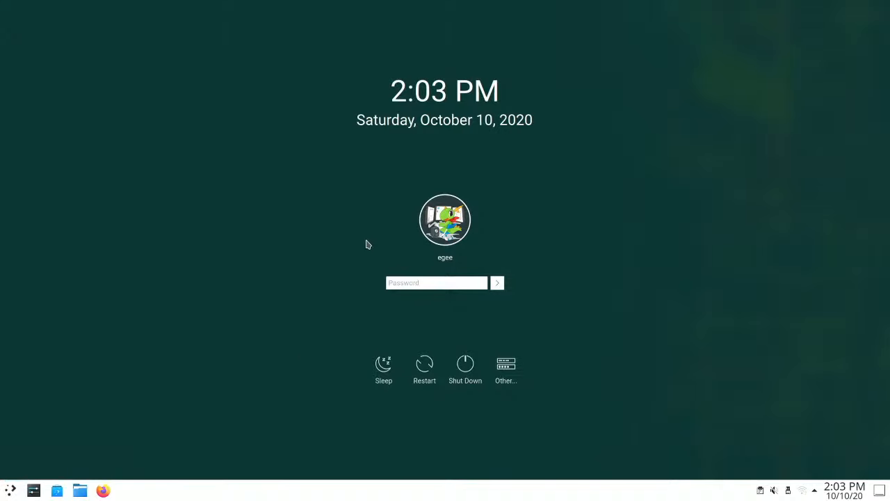
click(12, 489)
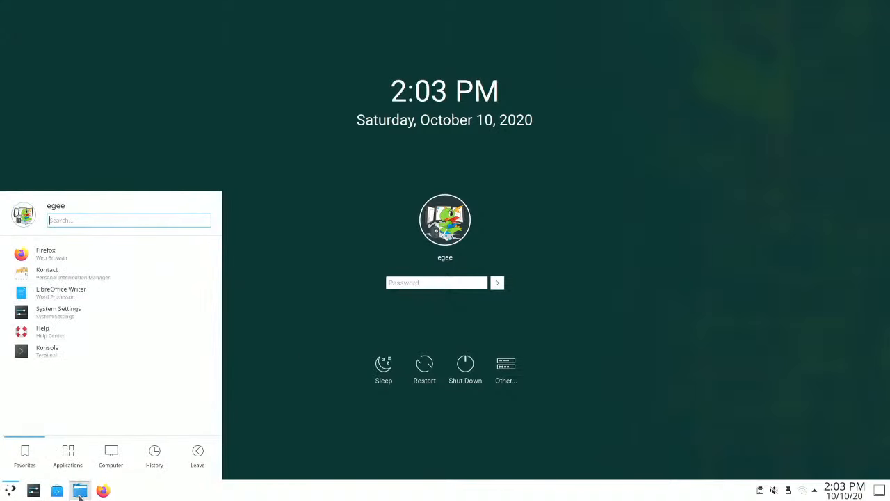
mouse_move(79, 455)
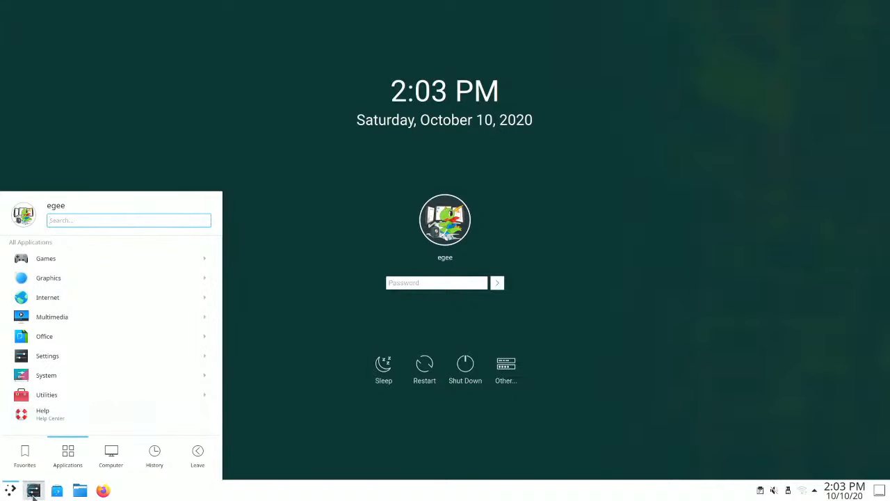
click(10, 492)
click(10, 492)
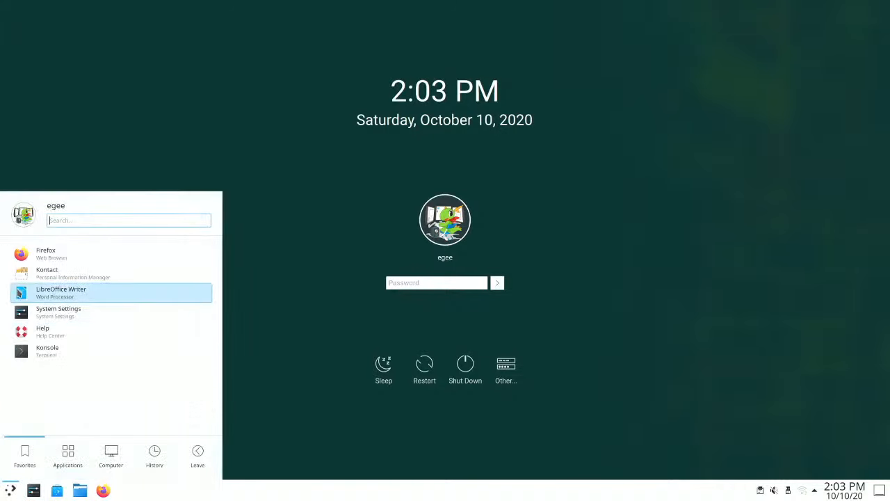
click(39, 257)
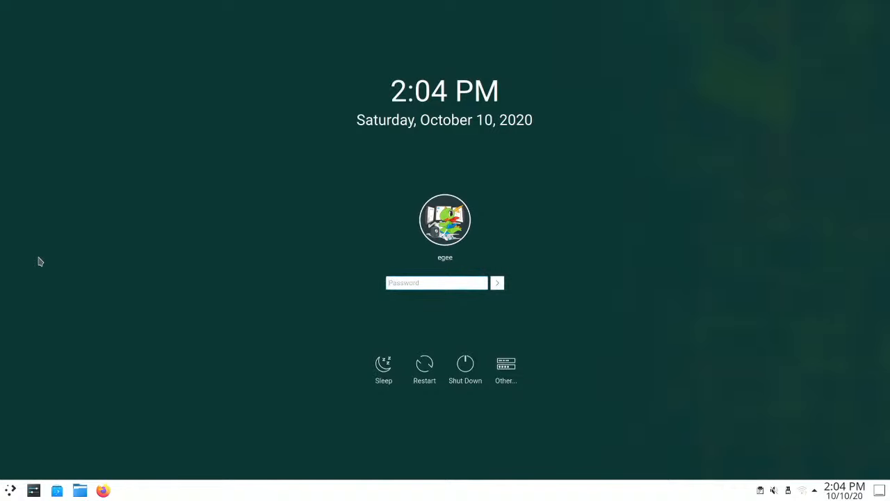
Step: View and dismiss the October 2020 calendar and the wireless networks popups
click(861, 494)
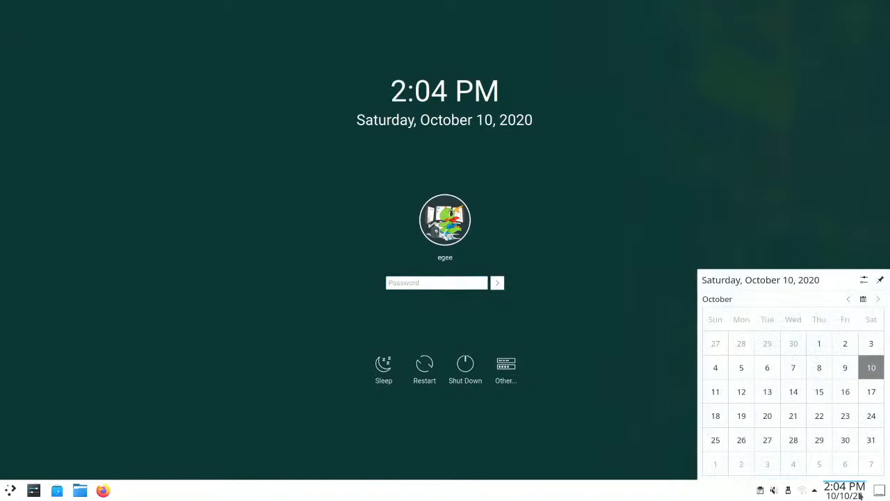
click(847, 494)
click(803, 491)
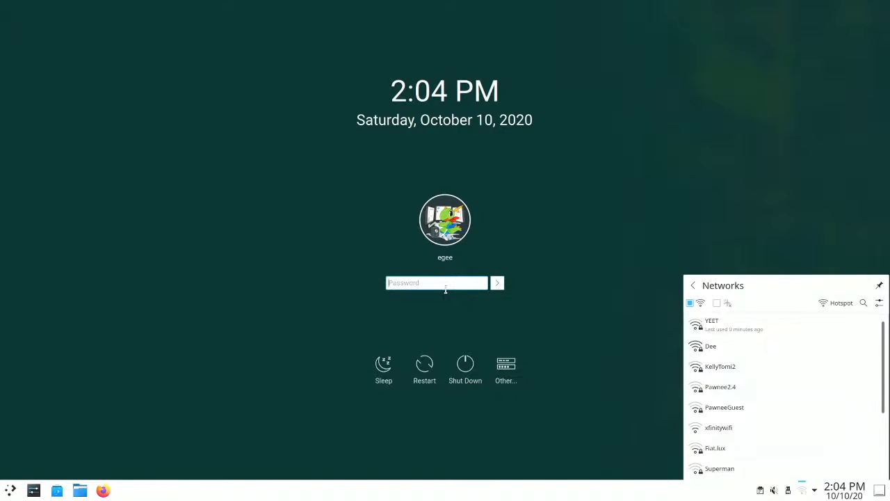
click(807, 490)
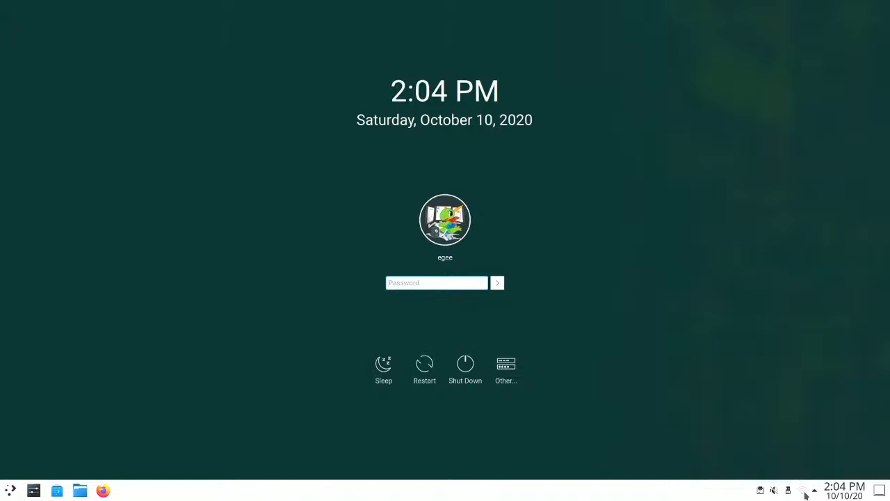
Step: Enter the account password to log back into the desktop
click(424, 285)
key(Return)
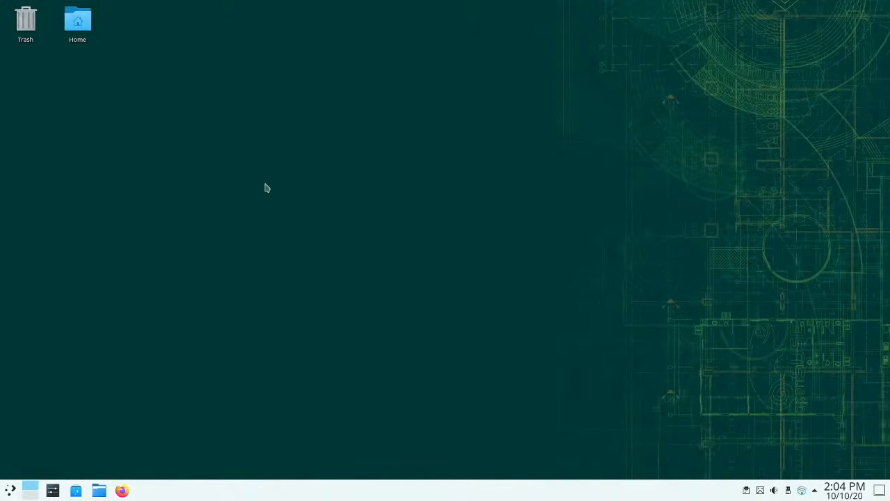
drag(245, 164, 585, 404)
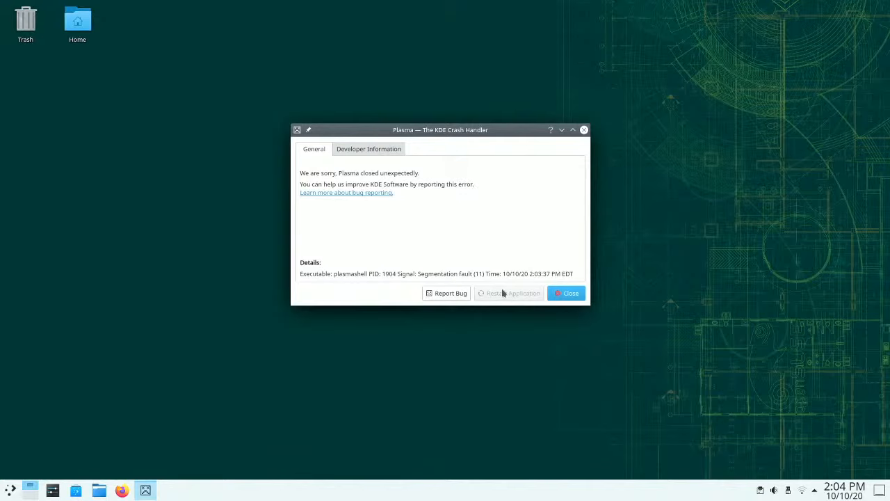
click(583, 298)
key(super)
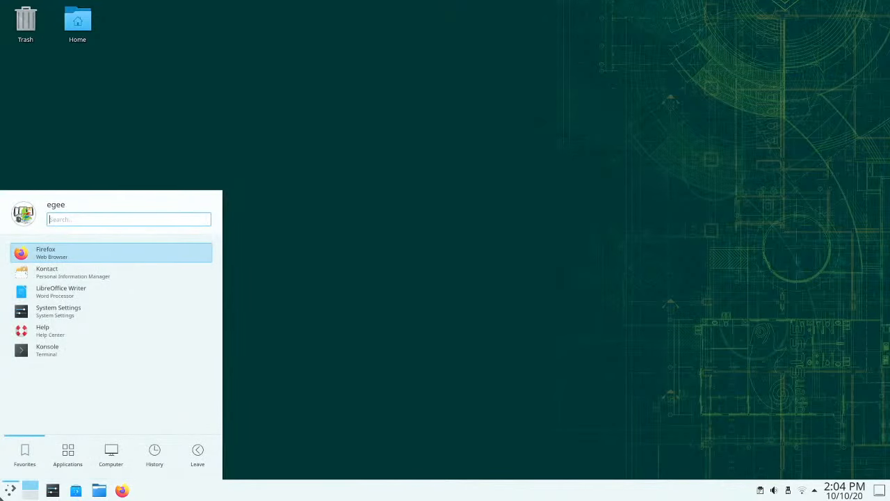
text(discover)
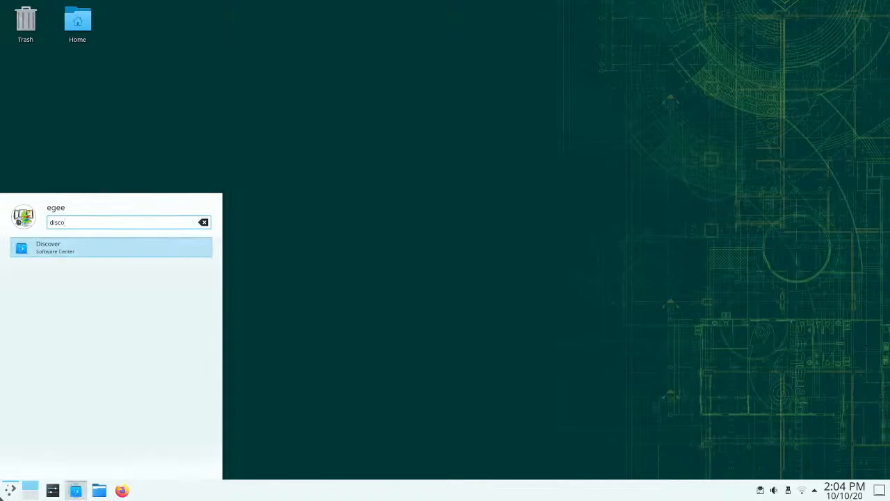
key(Return)
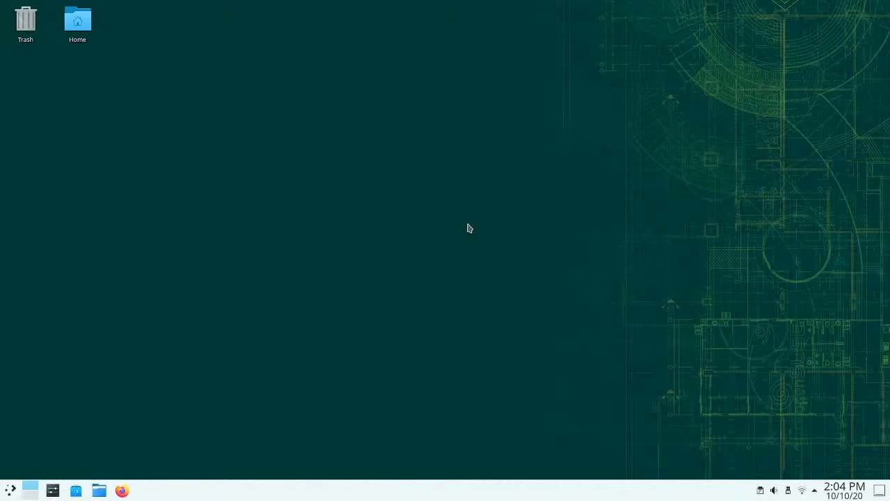
mouse_move(465, 225)
mouse_down()
mouse_move(691, 394)
mouse_move(802, 420)
mouse_up()
mouse_move(814, 431)
mouse_down()
mouse_move(220, 116)
mouse_move(792, 445)
mouse_up()
drag(703, 402, 269, 123)
right_click(350, 173)
click(298, 185)
key(super)
text(lsys)
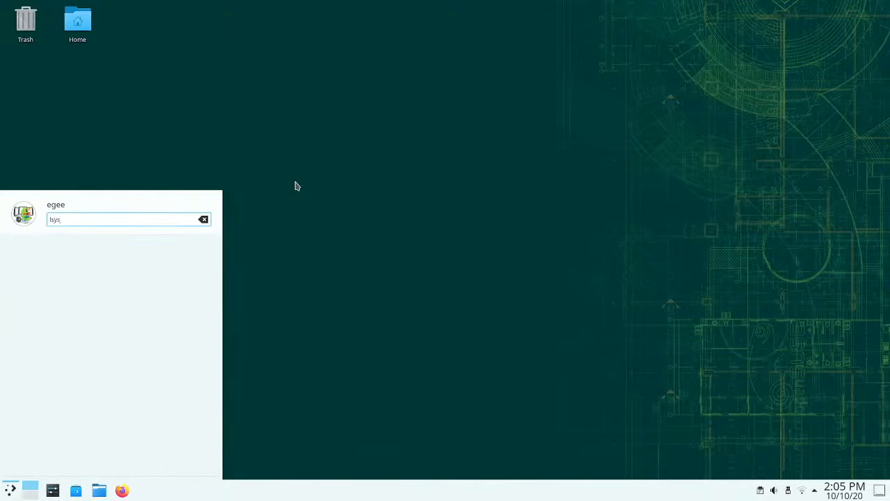
key(Return)
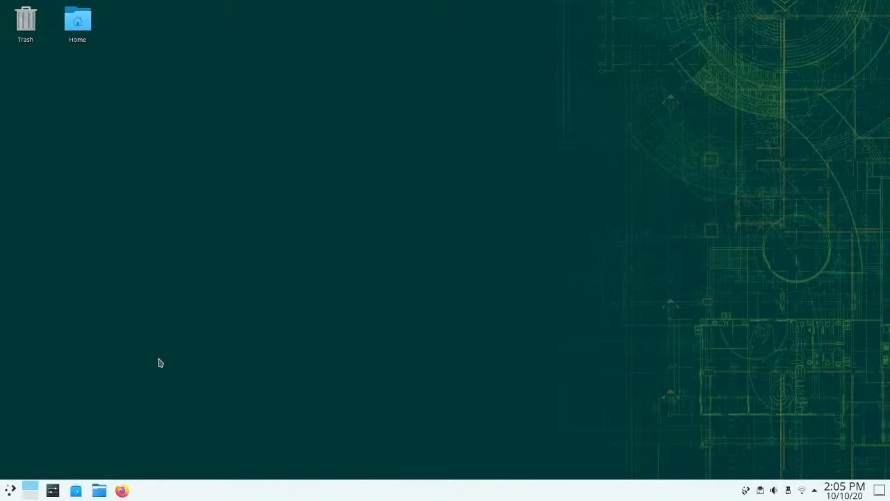
Step: Switch to the tty2 text console and log in with the user's account
key(ctrl+alt+F2)
text(egee)
key(Return)
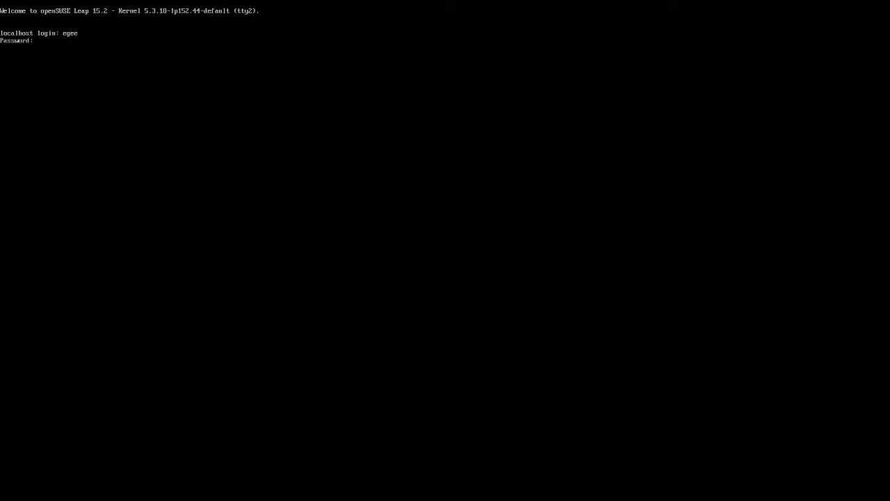
key(Return)
Step: Try htop, then run top to list running processes
text(htop)
key(Return)
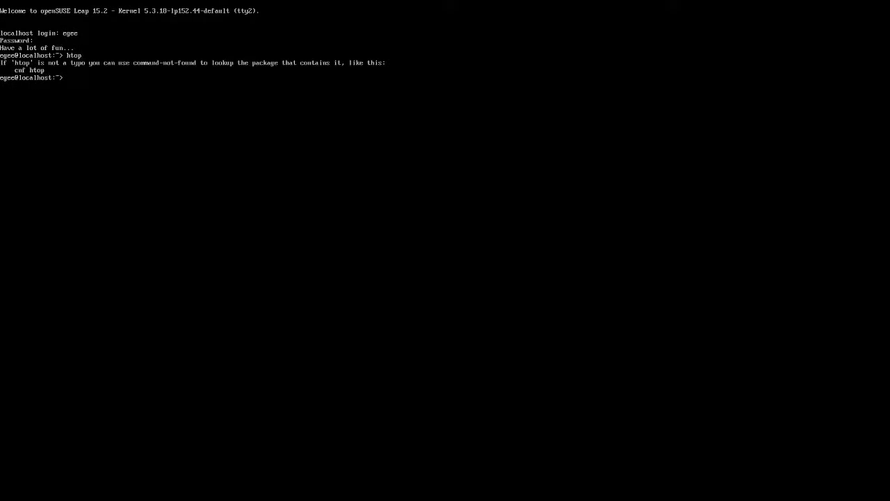
text(top)
key(Return)
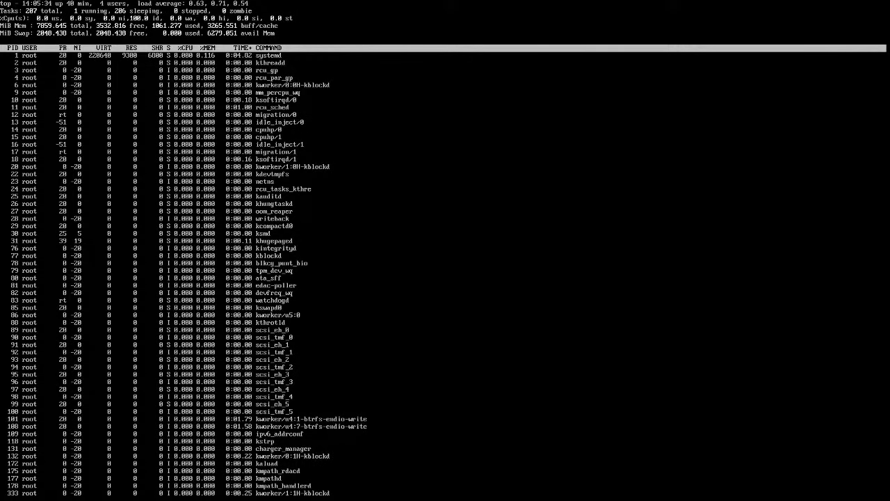
Step: Page through top's process list, quit it and run sudo reboot
key(Down)
key(Down)
key(Down)
key(Down)
key(Down)
key(Down)
key(Down)
key(Down)
key(Down)
key(Down)
key(Down)
key(Down)
key(Down)
key(Down)
key(Down)
key(Down)
key(Down)
key(Down)
key(Down)
key(Down)
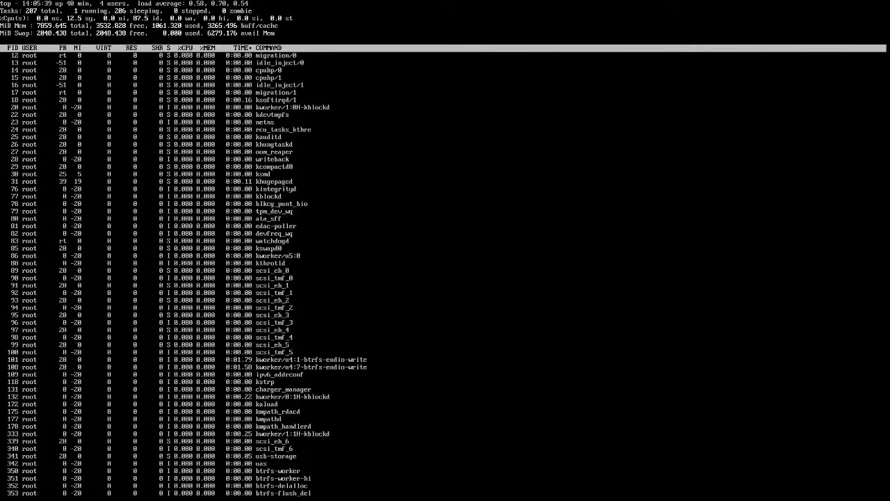
key(Down)
key(Down)
key(Down)
key(Down)
key(Down)
key(Down)
key(Down)
key(Down)
key(Down)
key(Down)
key(Down)
key(Down)
key(Down)
key(Page_Down)
key(Page_Down)
key(Page_Down)
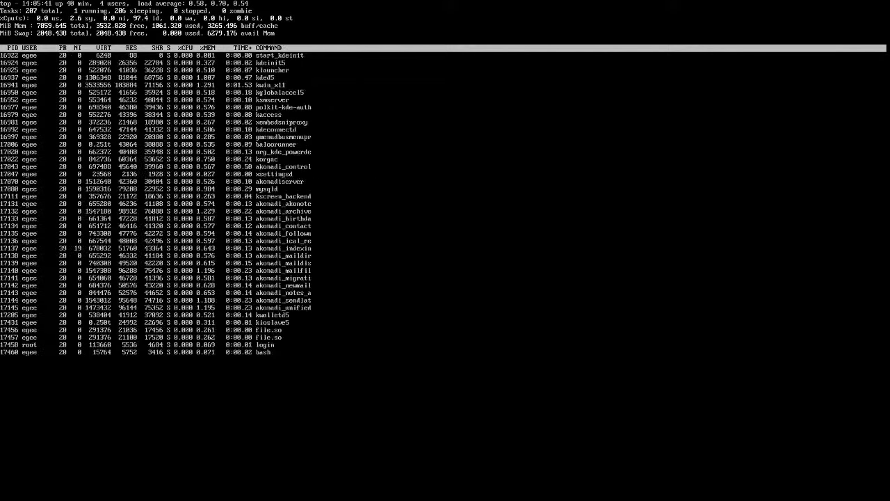
key(Page_Up)
key(Down)
key(Down)
key(Down)
key(Down)
key(Down)
key(Down)
key(Down)
key(Down)
key(Down)
key(Down)
key(Down)
key(Down)
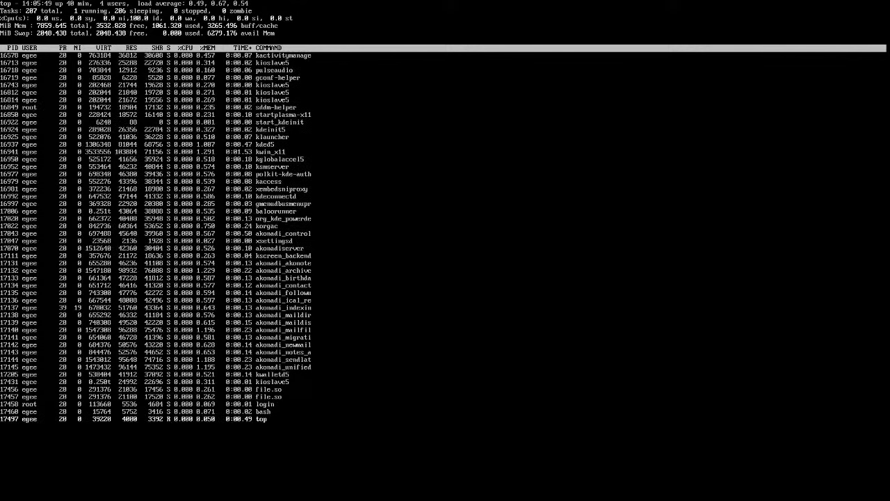
text(qsudo reboot)
key(Return)
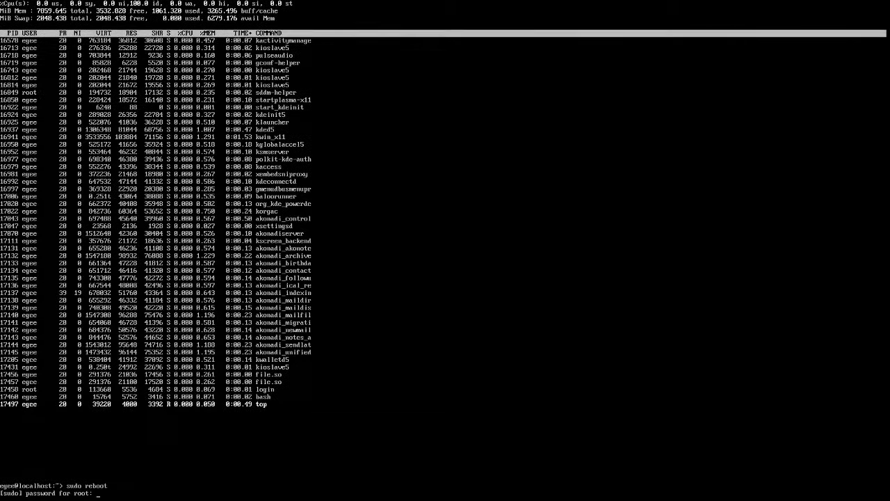
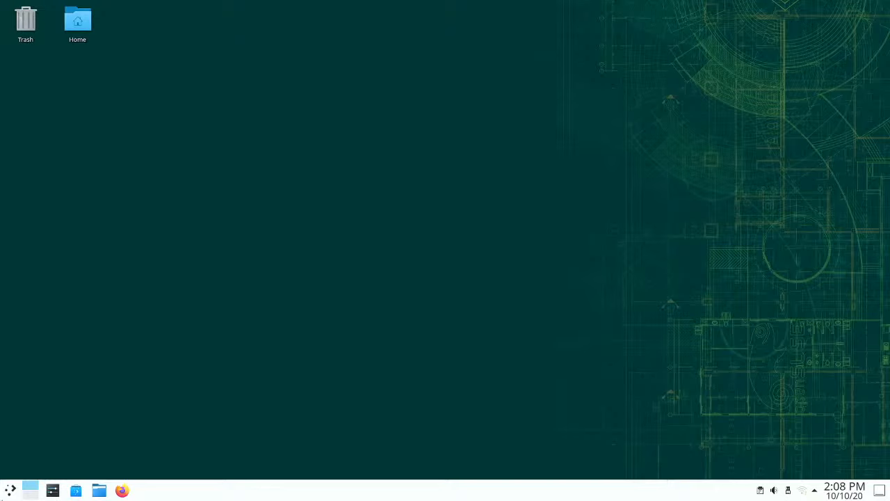
Step: Launch Discover from a 'dis' launcher search and glance at the wireless networks list
click(10, 489)
text(dis)
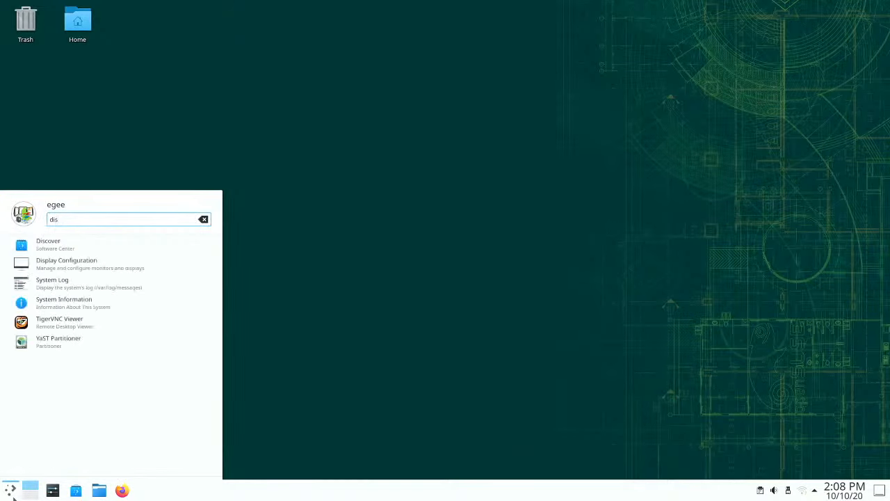
key(Return)
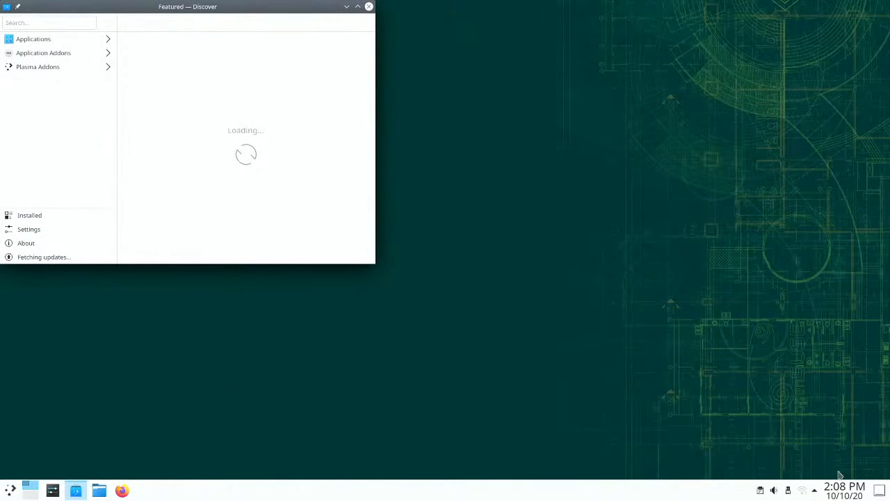
click(802, 489)
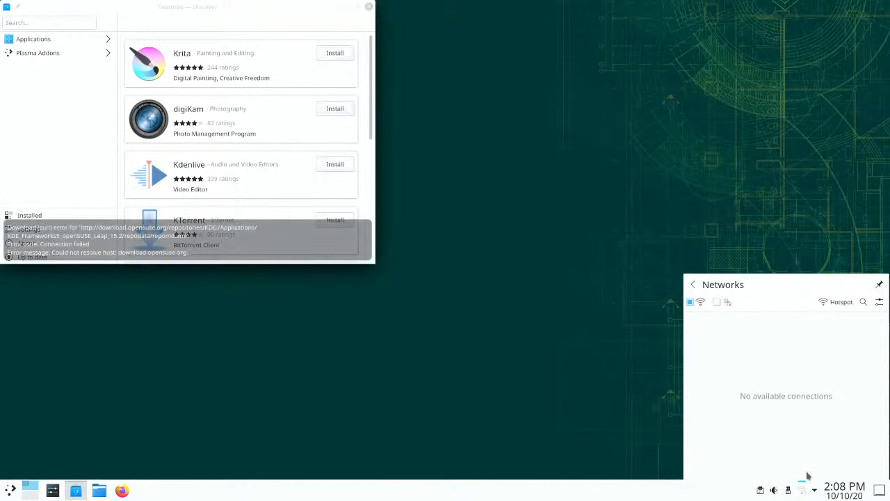
click(804, 494)
click(805, 494)
click(804, 495)
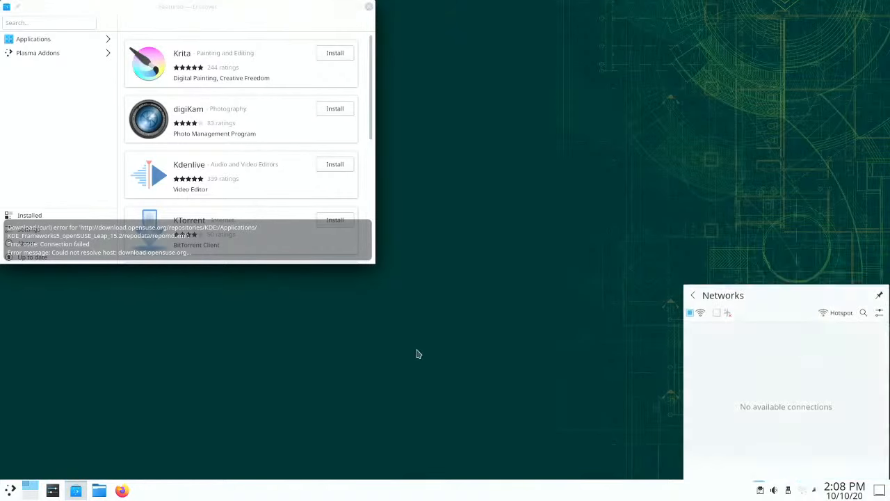
Step: Check Discover's update status, its About page and the software sources settings
click(19, 261)
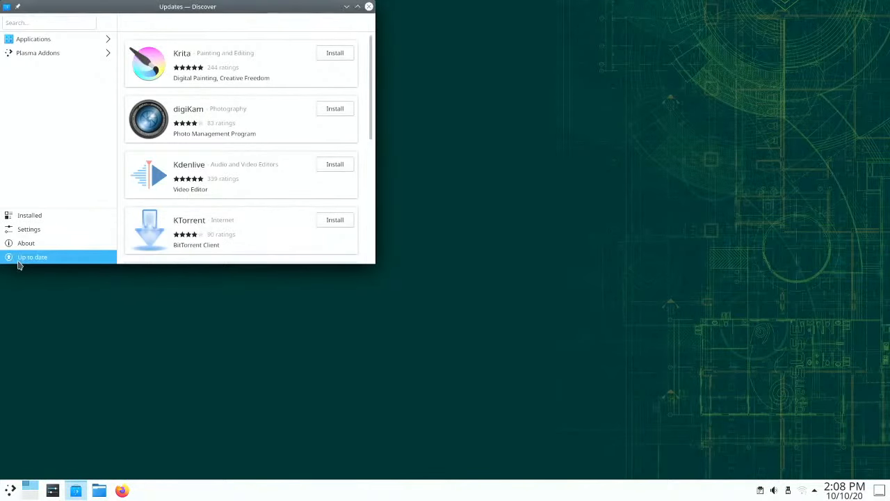
click(23, 244)
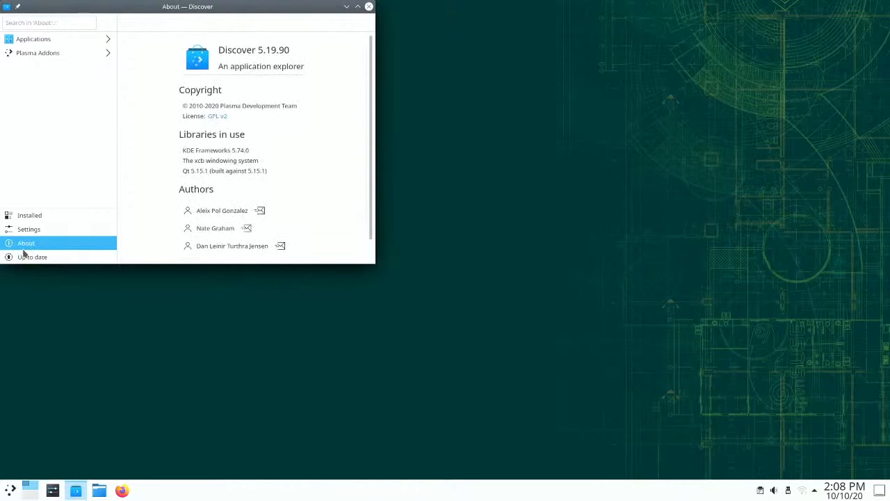
click(33, 234)
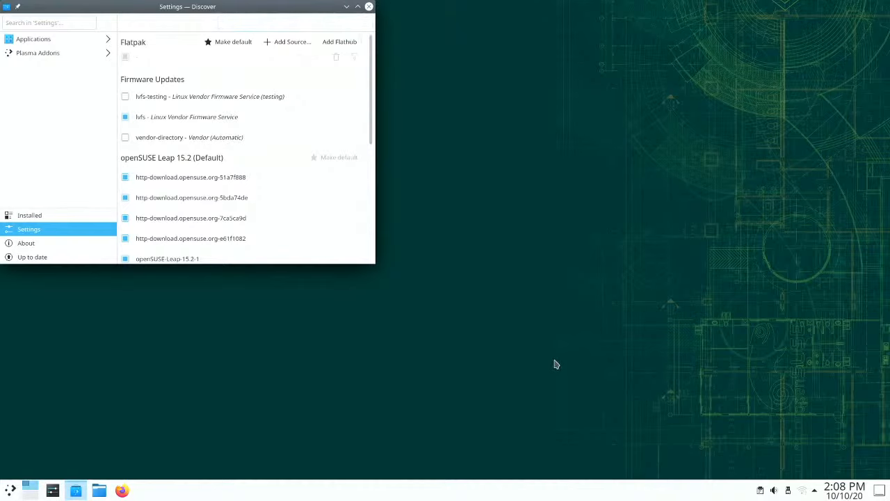
Step: Switch wireless networking on from the tray Networks popup, then close Discover
click(801, 491)
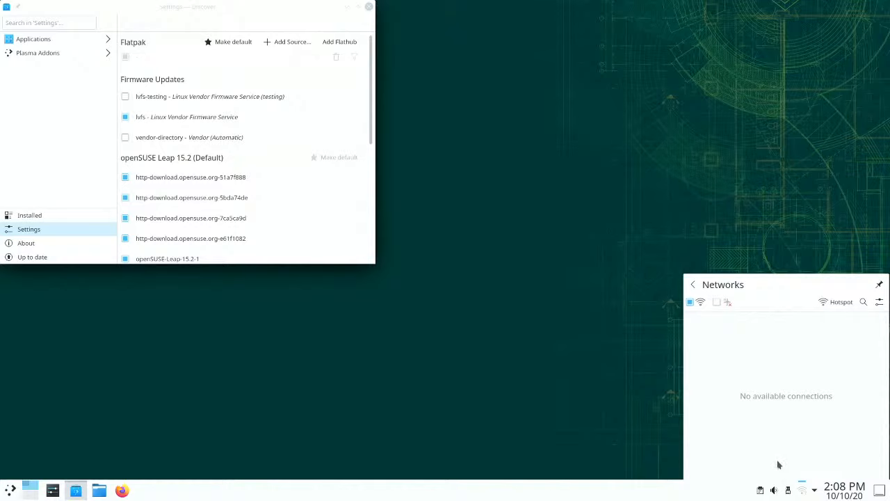
click(691, 303)
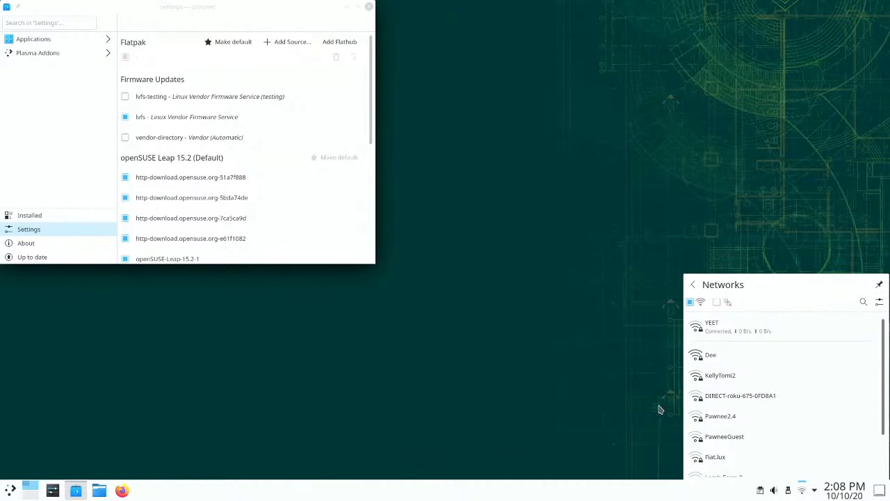
click(660, 409)
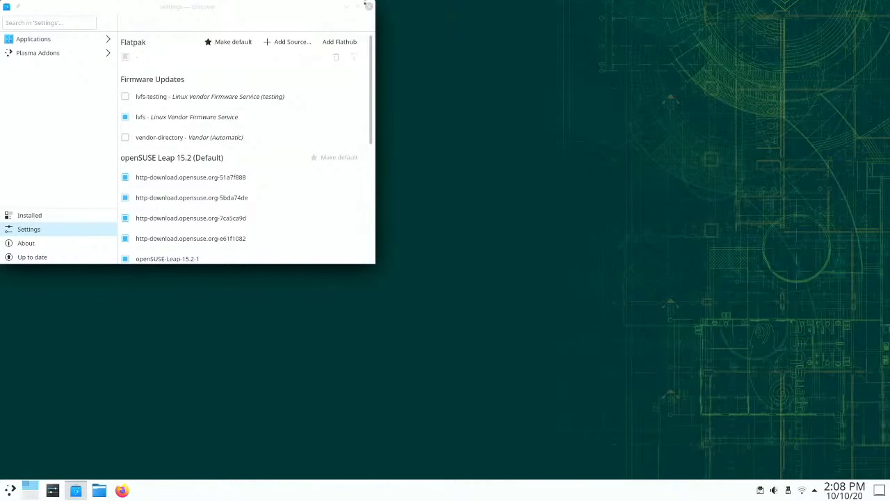
click(370, 8)
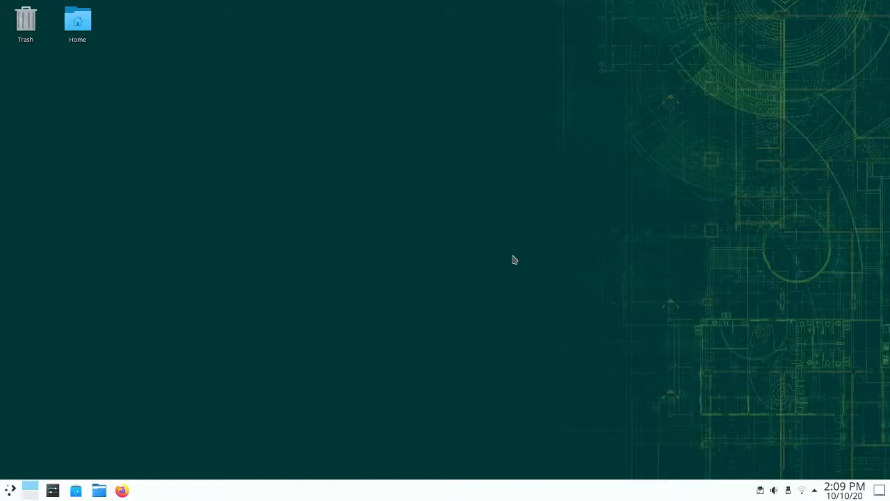
Step: Launch YaST from a 'yast' launcher search, entering the root password
key(super)
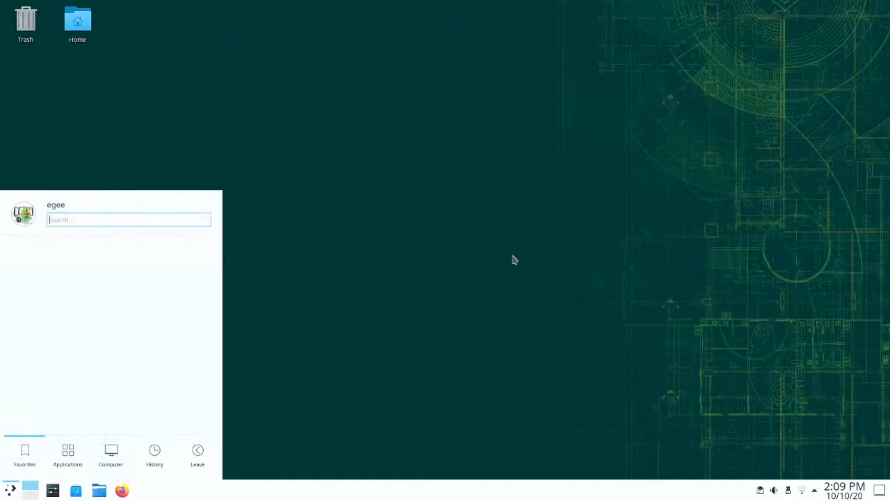
text(yast)
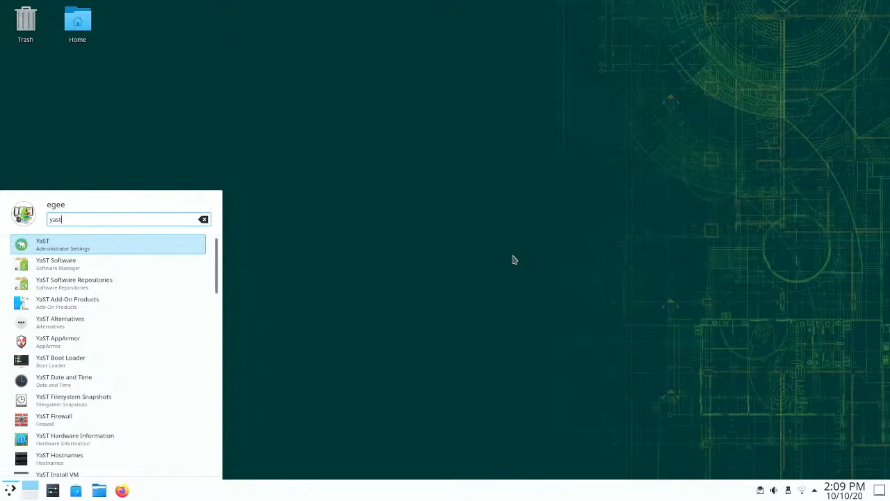
key(Return)
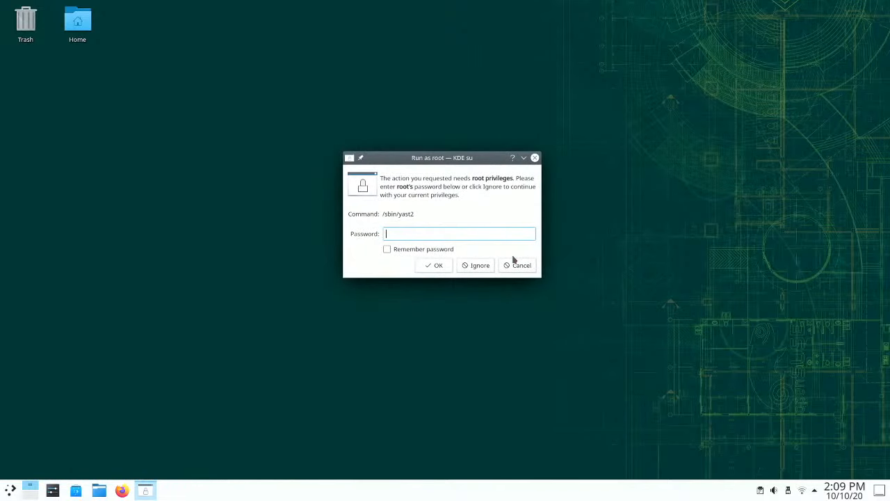
text(****)
key(Return)
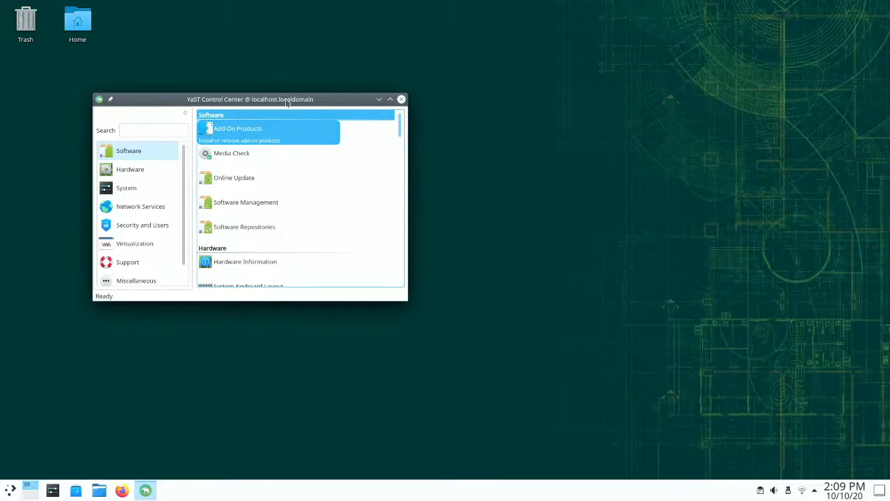
Step: Move and enlarge the Control Center window and scroll through its module categories
drag(285, 99, 585, 68)
drag(708, 270, 889, 334)
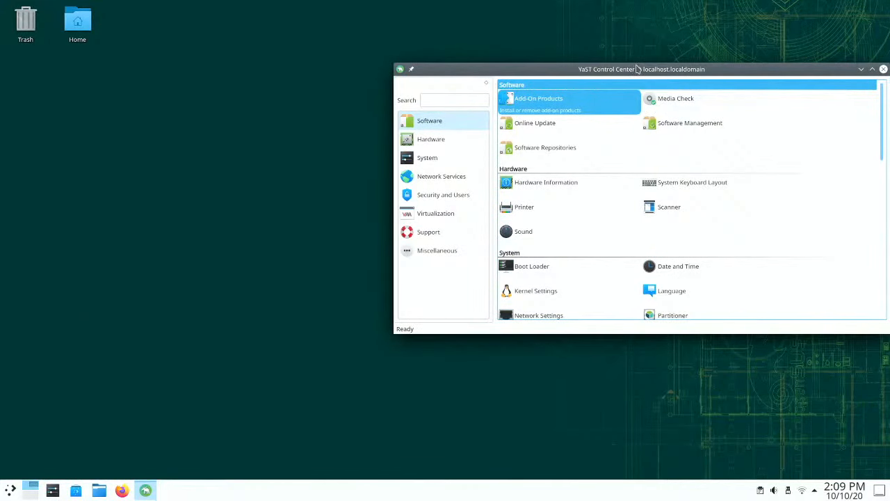
drag(637, 69, 514, 70)
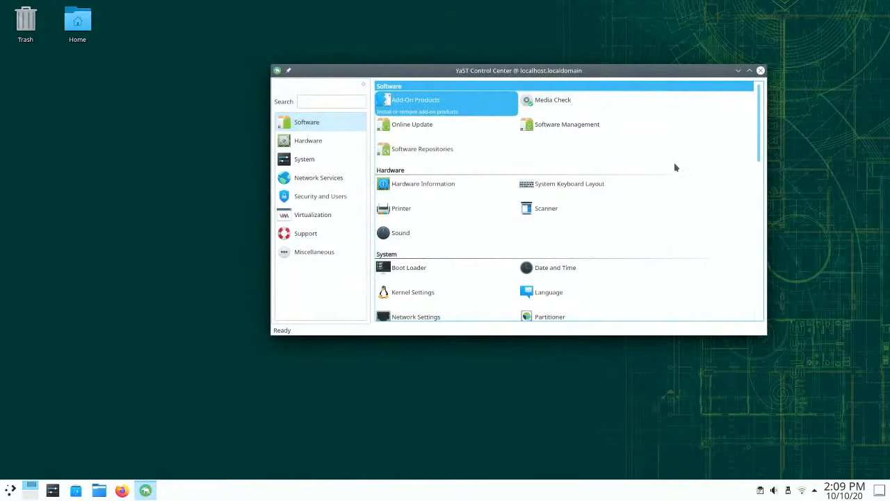
scroll(676, 167, down, 5)
scroll(704, 223, down, 3)
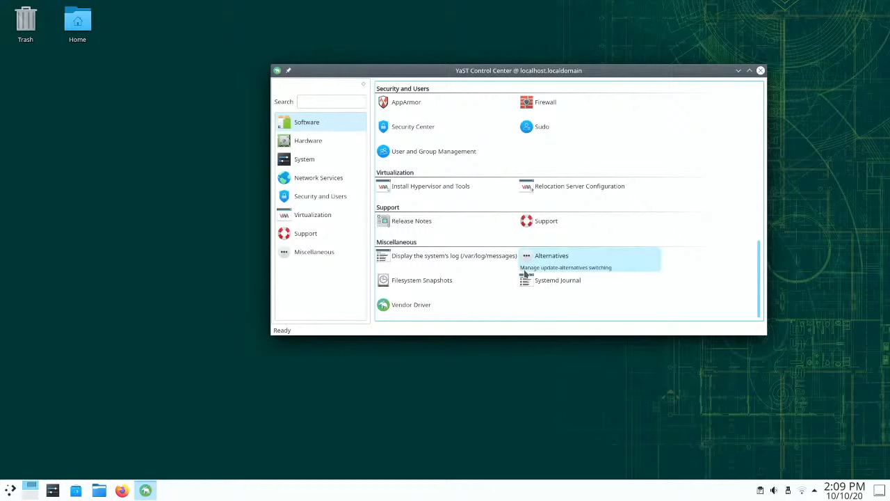
scroll(725, 296, up, 3)
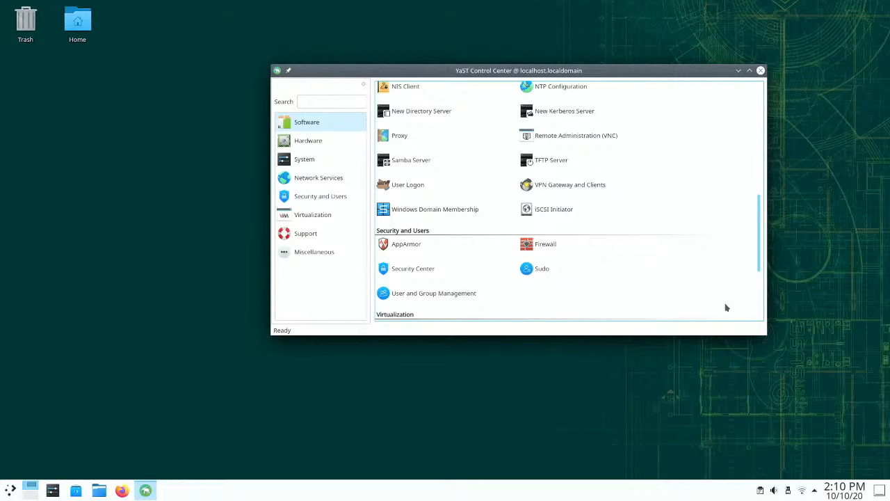
scroll(699, 231, up, 5)
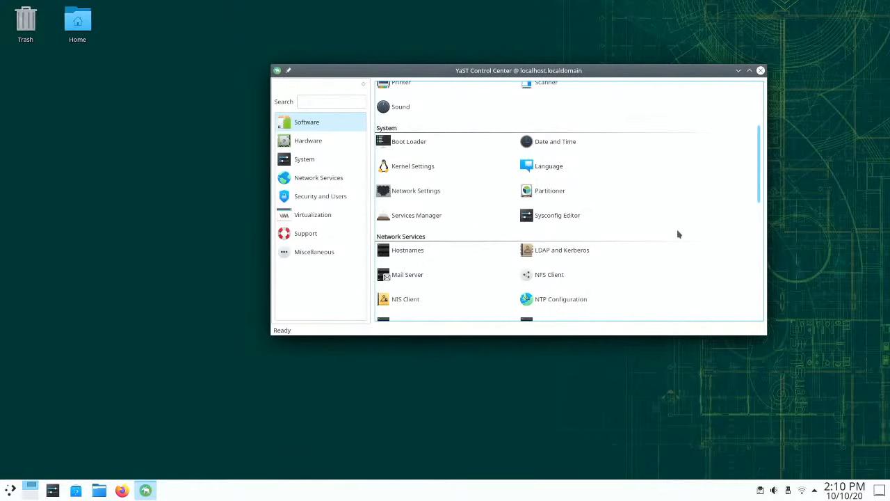
Step: Start the Partitioner, accept its warning and view the Installation Summary
click(556, 191)
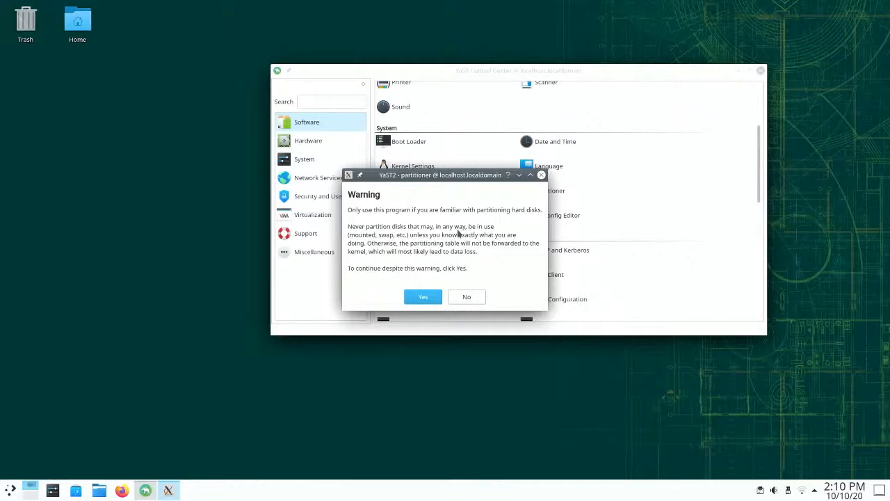
click(430, 298)
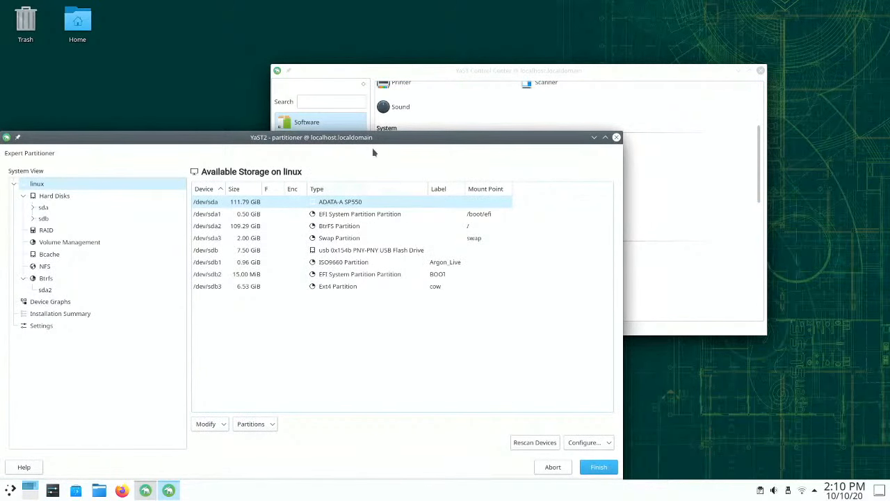
drag(375, 139, 573, 45)
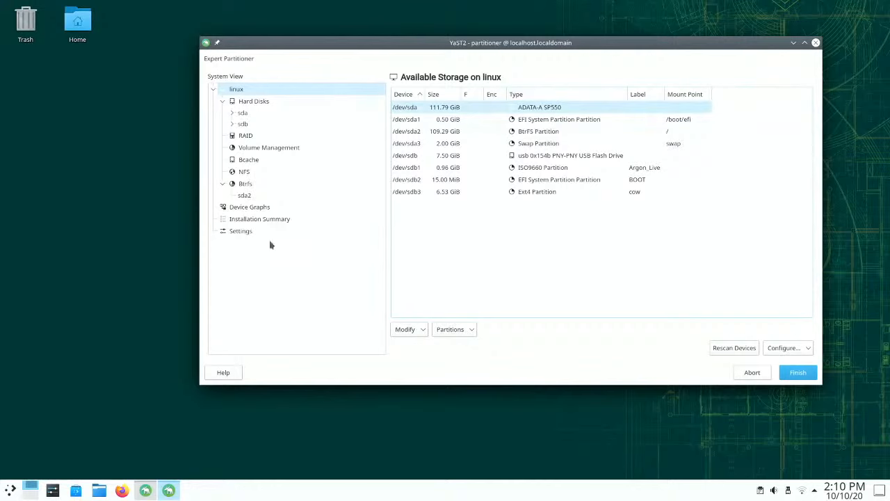
click(250, 219)
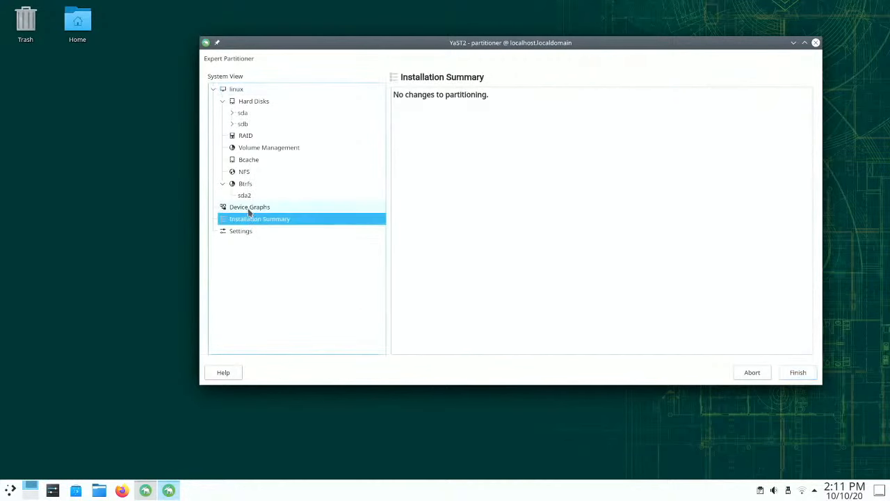
Step: Maximize the Device Graphs view, compare current and planned device graphs, then close the Partitioner
click(249, 207)
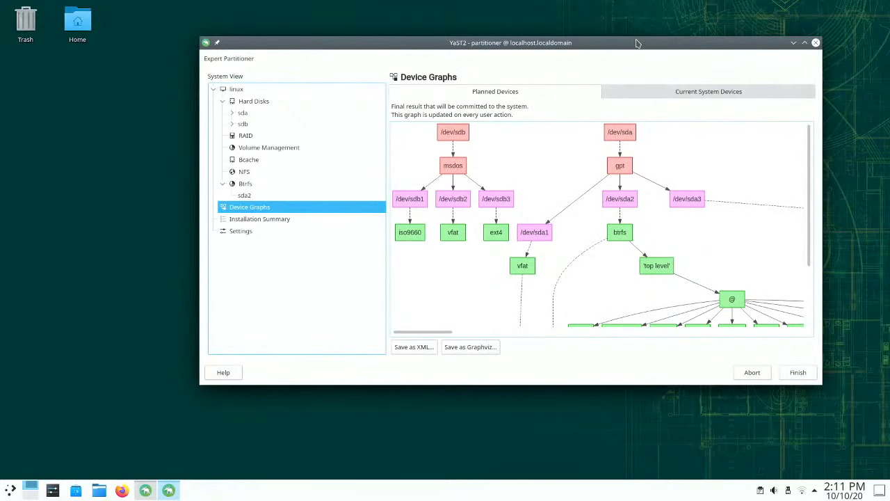
double_click(636, 43)
click(649, 56)
click(513, 62)
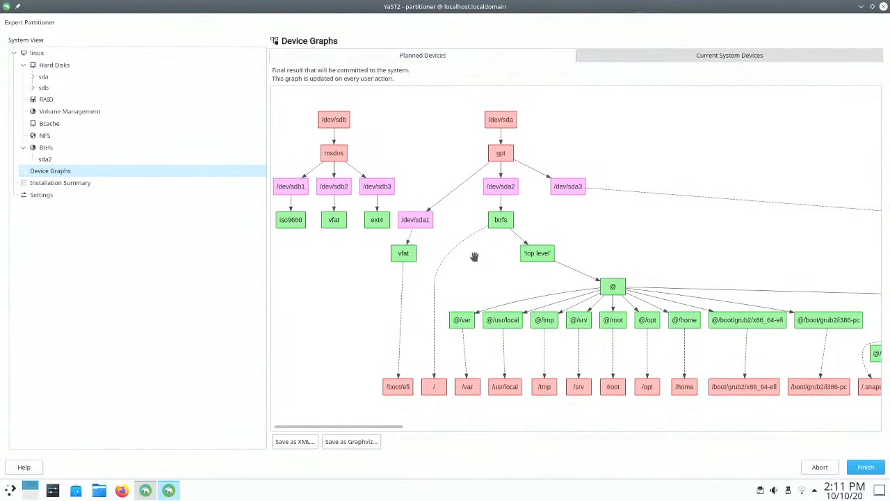
scroll(393, 428, down, 2)
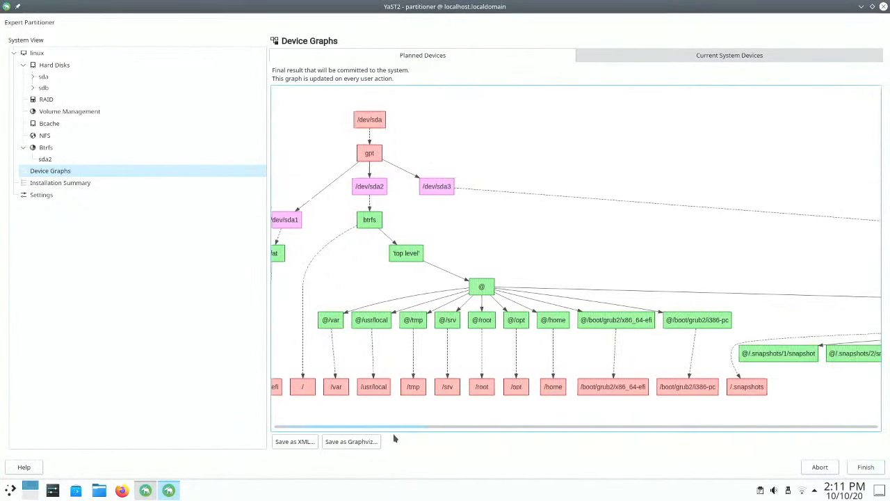
drag(394, 438, 338, 441)
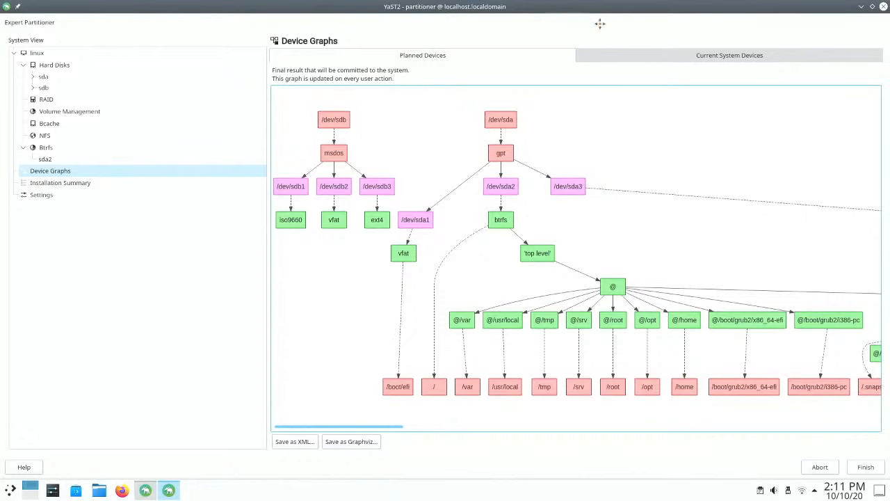
drag(599, 24, 600, 64)
click(804, 47)
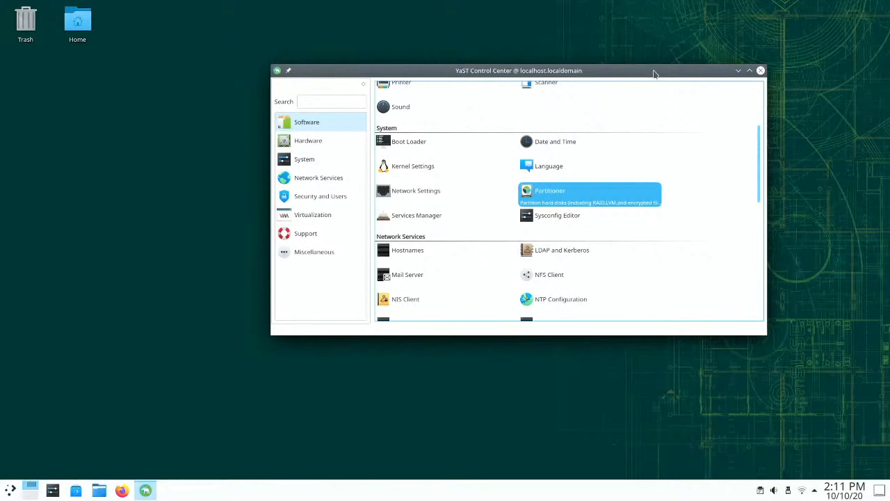
Step: Open the Printer module from the Control Center's Hardware category
drag(654, 73, 605, 67)
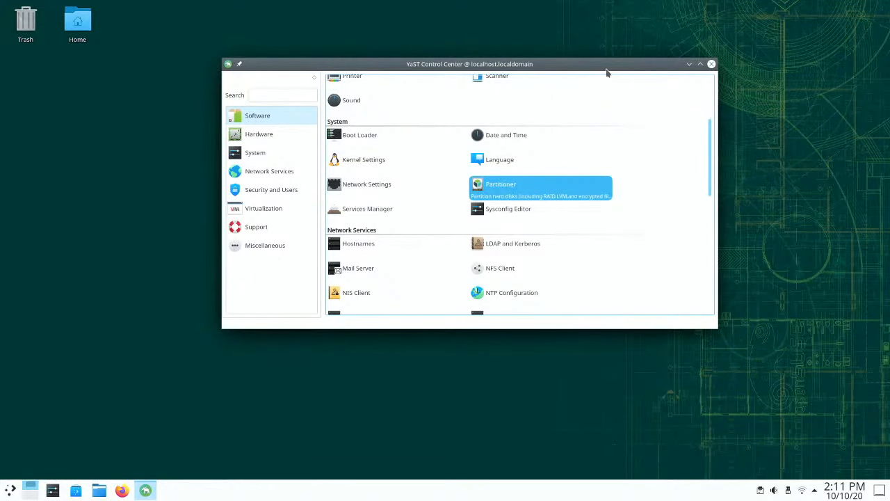
click(278, 143)
click(349, 118)
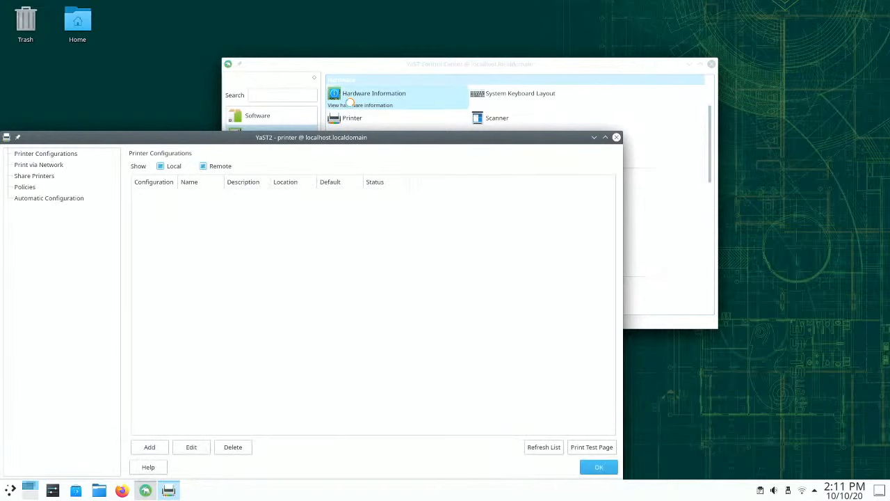
drag(372, 137, 542, 27)
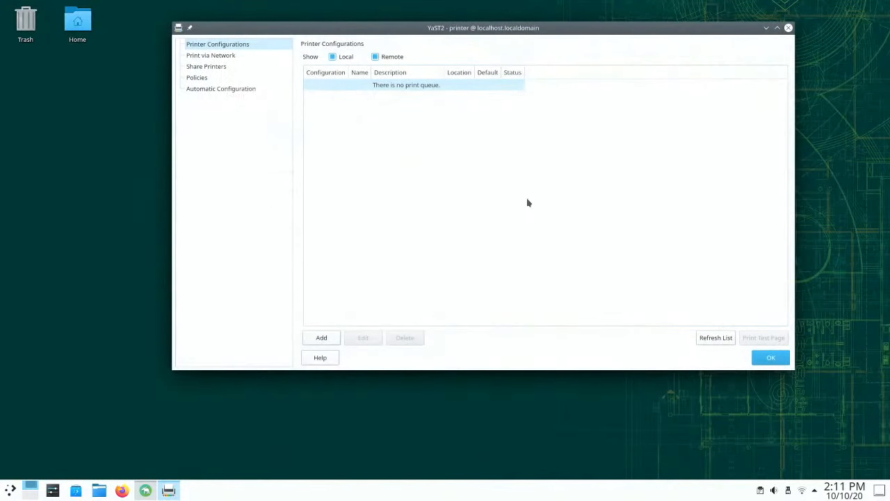
Step: Browse the Share Printers, Print via Network, Policies and Automatic Configuration pages, then close Printer
click(212, 66)
click(212, 55)
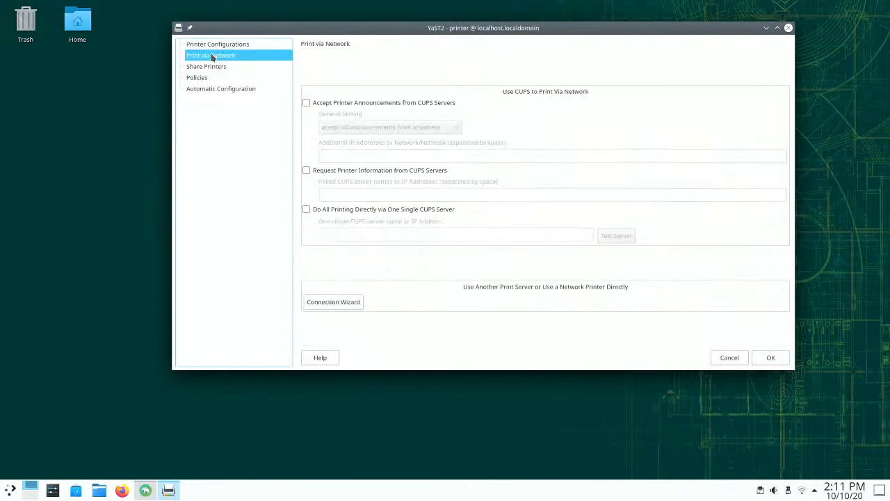
click(212, 77)
click(209, 89)
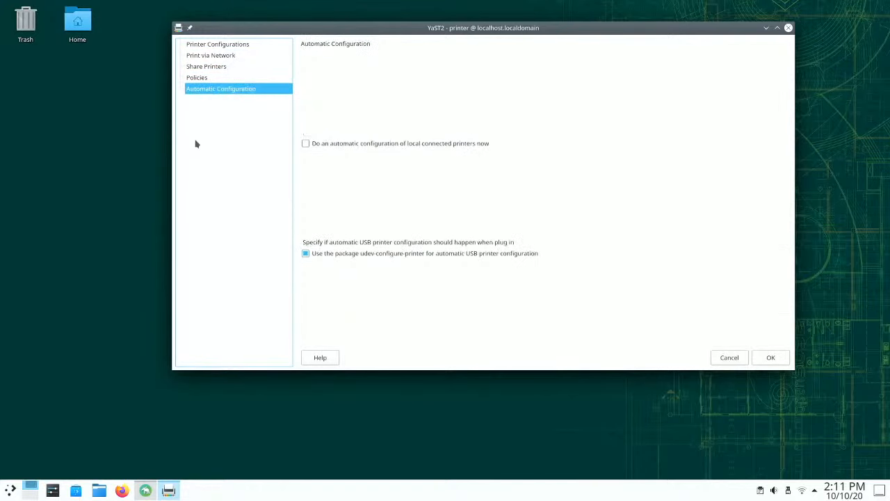
click(209, 45)
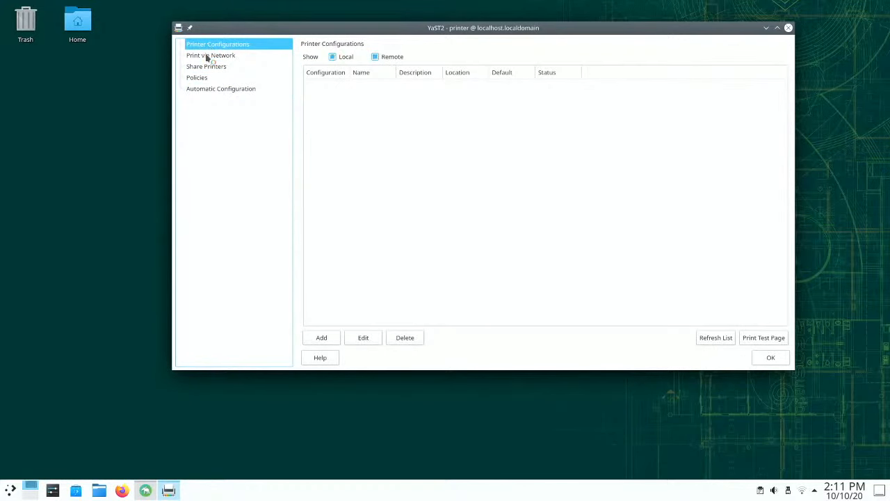
click(207, 57)
click(206, 66)
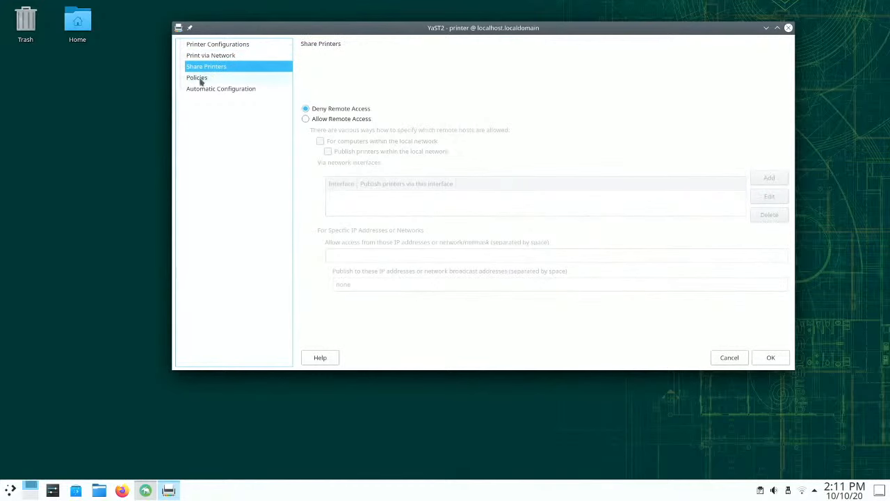
click(789, 28)
Step: Close YaST Control Center and abandon a 'bluethoo' launcher search
click(711, 64)
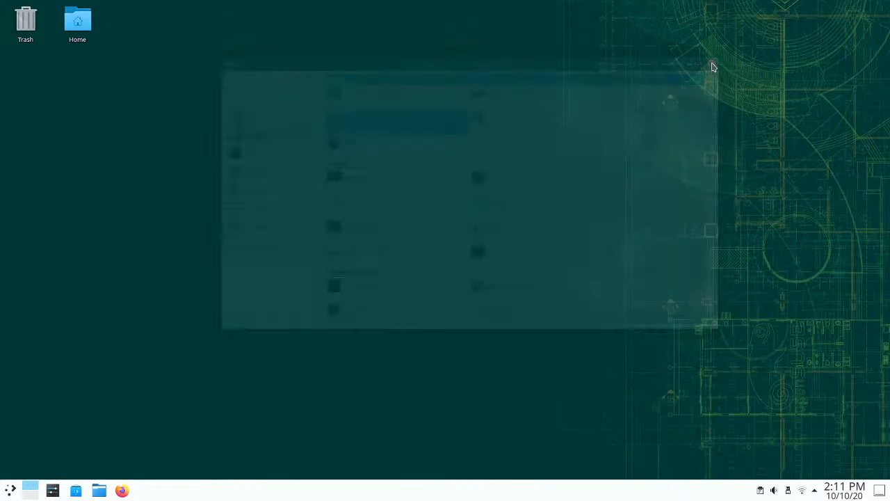
key(super)
text(blue)
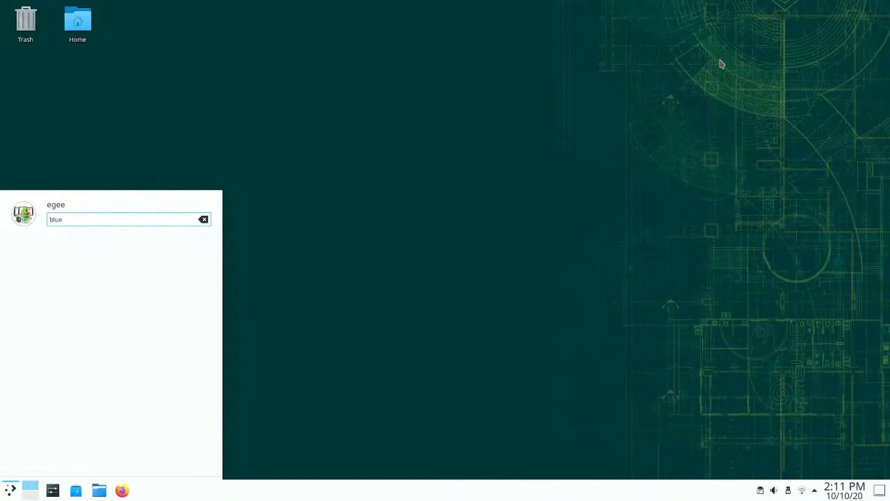
text(thoo)
key(BackSpace)
key(BackSpace)
key(BackSpace)
key(BackSpace)
key(BackSpace)
key(BackSpace)
key(BackSpace)
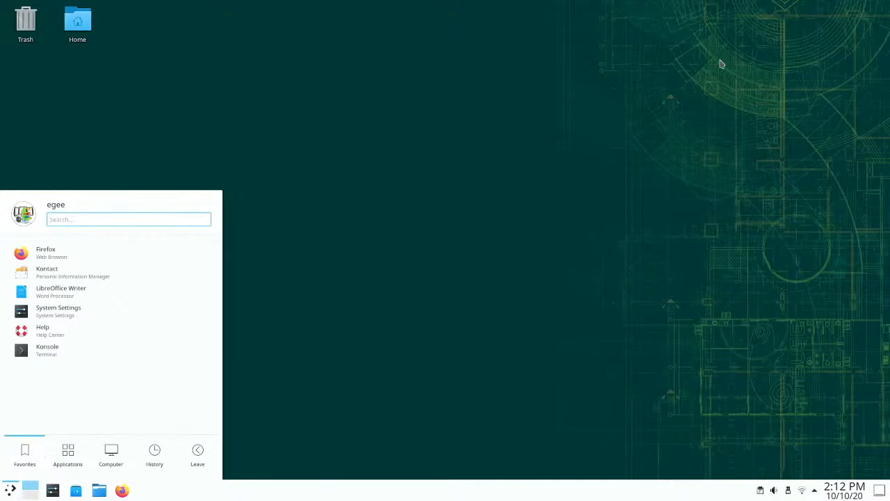
Step: Launch YaST Software from a 'soft' launcher search, authenticating with the root password
text(soft)
key(Down)
key(Down)
key(Down)
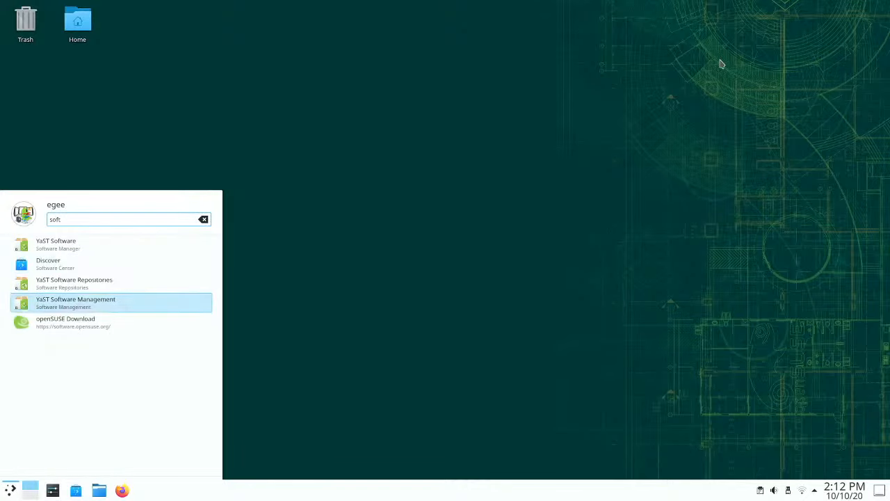
key(Down)
key(Up)
key(Up)
key(Up)
key(Up)
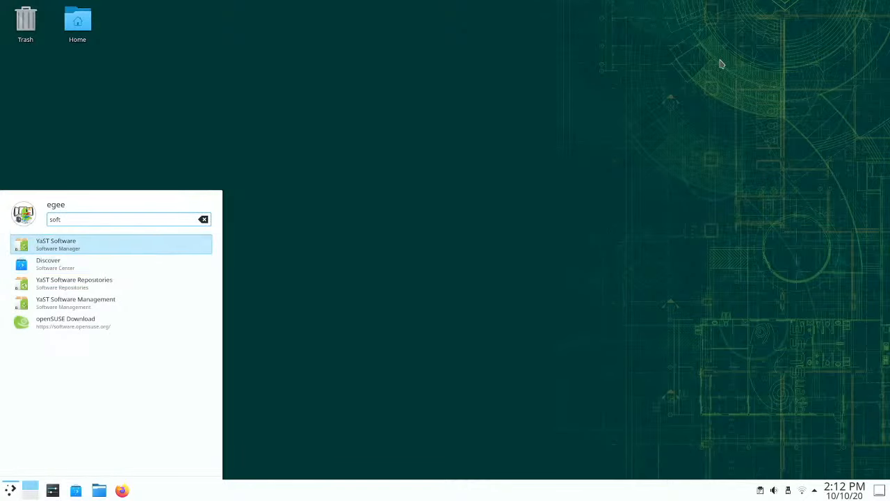
key(Return)
text(****)
key(Return)
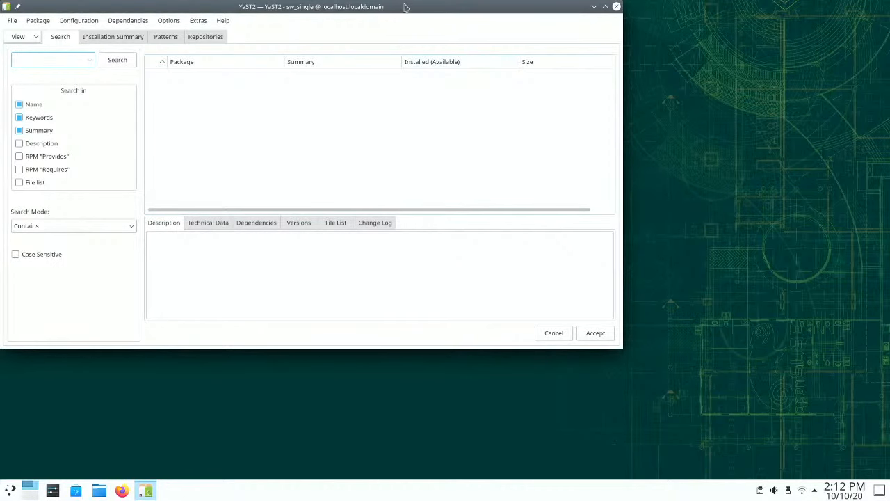
Step: Reposition YaST, search packages for 'bluetooth' to list bluedevil5 and bluez, then open System Settings
drag(406, 6, 616, 26)
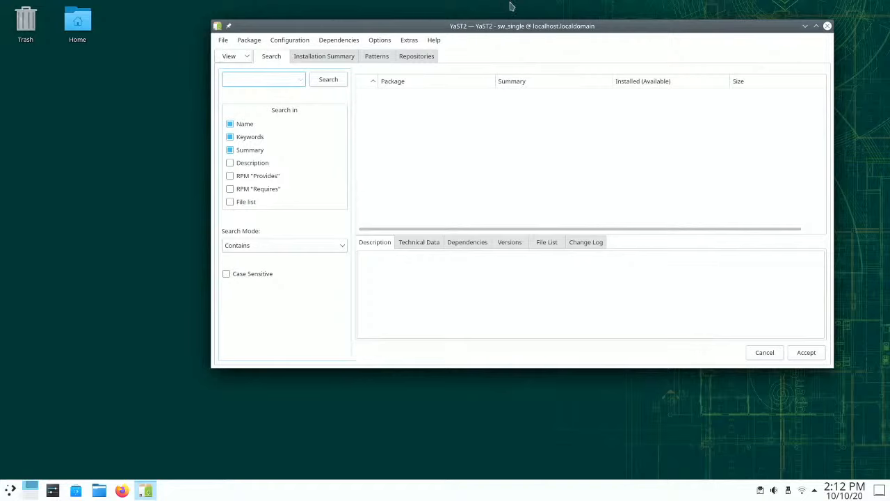
drag(547, 26, 597, 17)
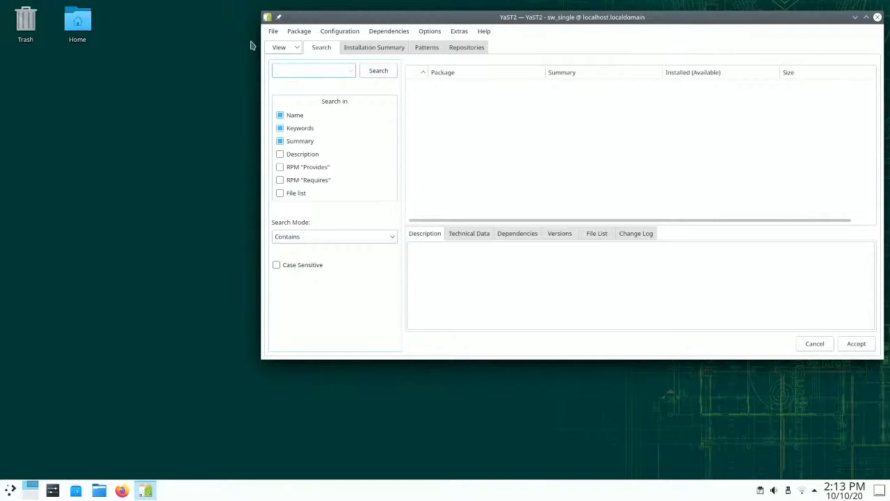
text(bluetooth)
key(Return)
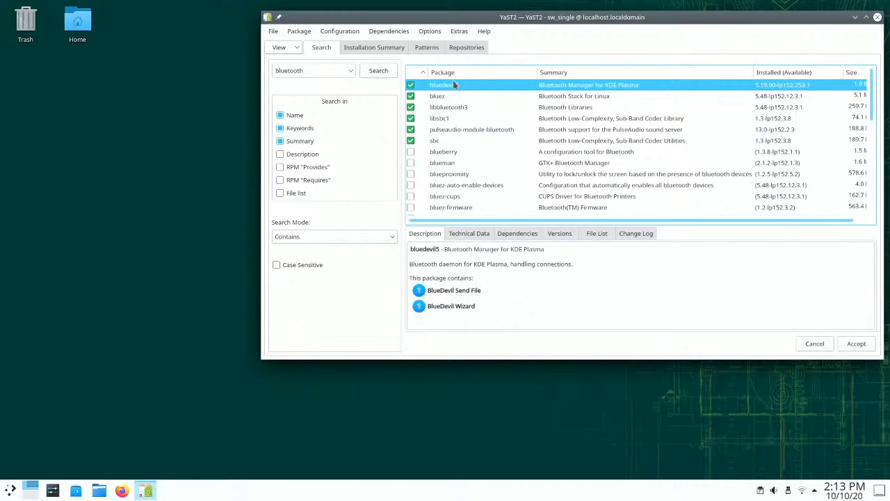
key(super)
click(52, 491)
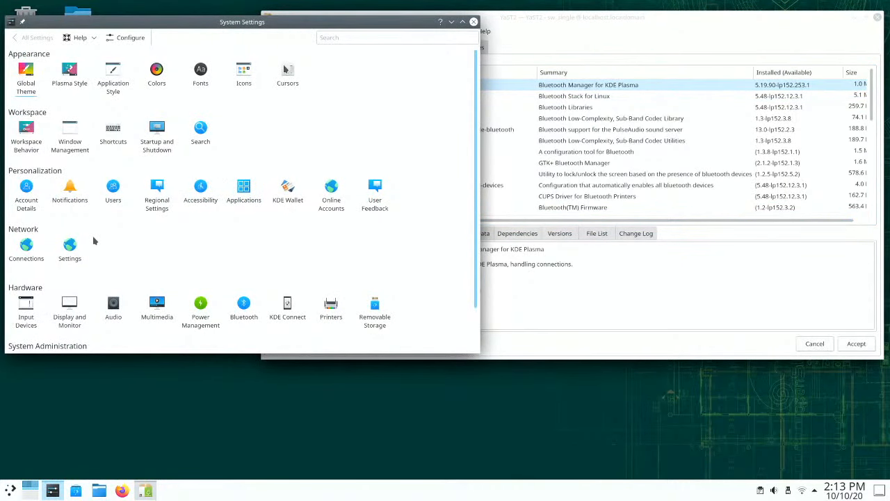
Step: Reach the Bluetooth page via Multimedia and All Settings, click Enable, then close System Settings
scroll(164, 262, down, 1)
click(159, 266)
click(32, 38)
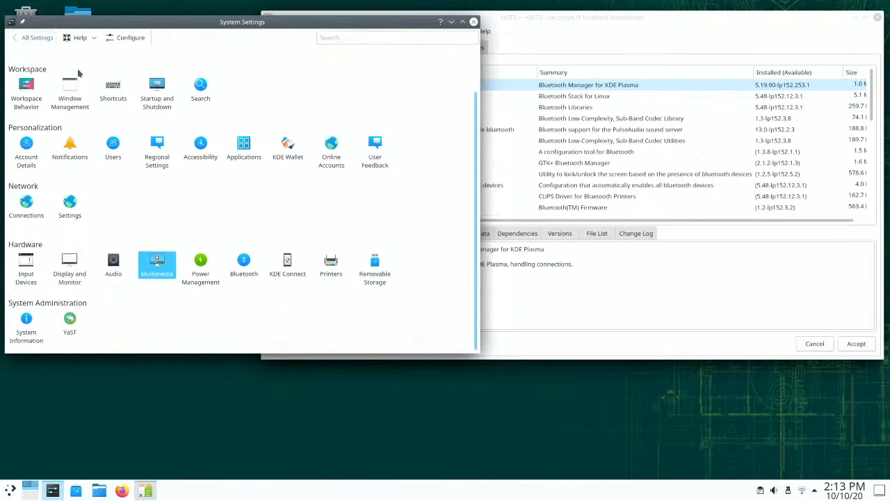
click(247, 263)
click(238, 216)
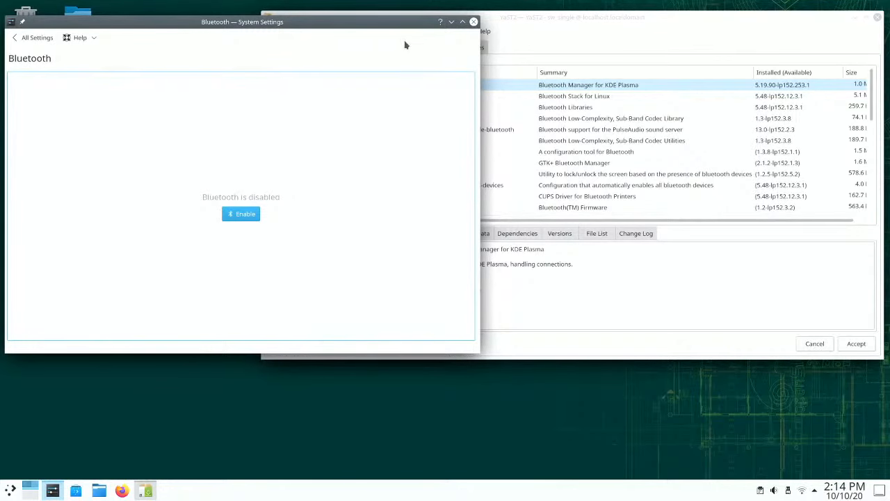
click(473, 23)
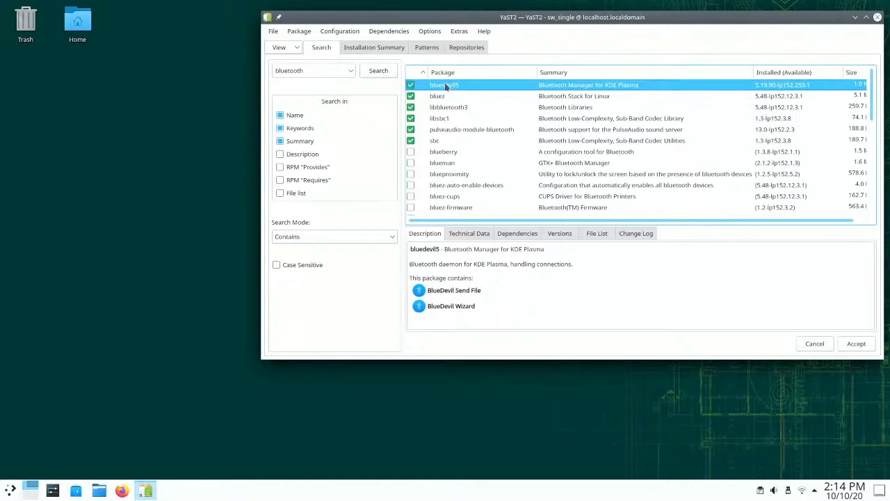
Step: Close YaST Software and open the Home folder in Dolphin from the desktop icon
click(877, 16)
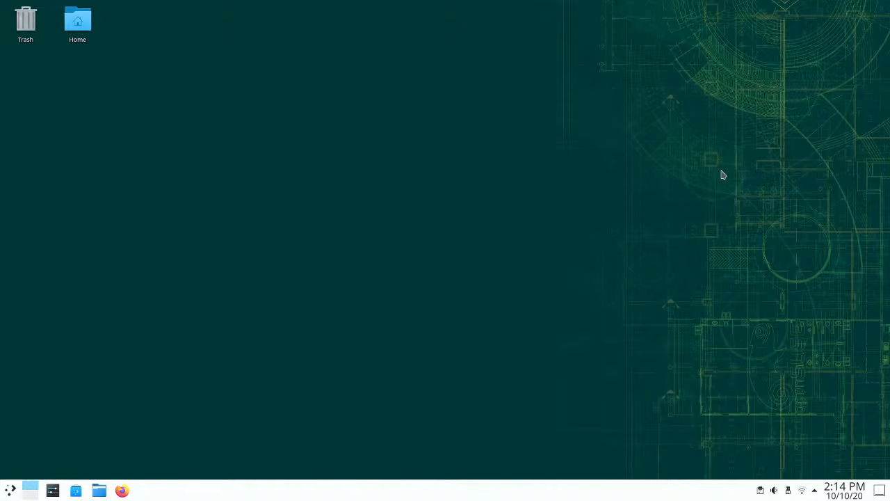
double_click(94, 19)
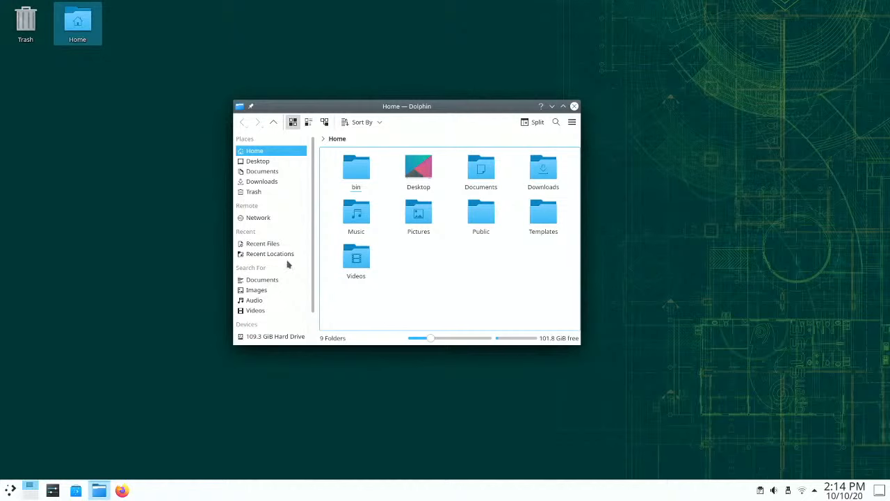
scroll(287, 261, down, 3)
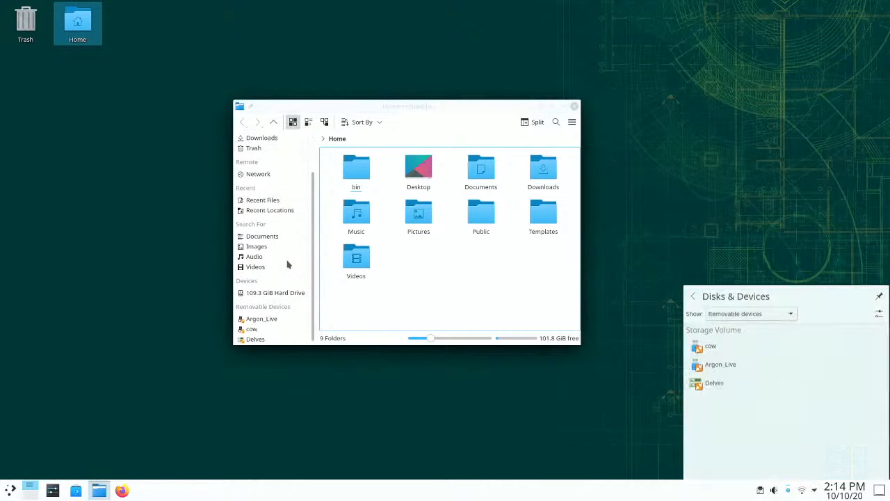
Step: Try opening and repeatedly mounting the Delves device from Disks & Devices, then dismiss the popup
click(719, 378)
click(755, 407)
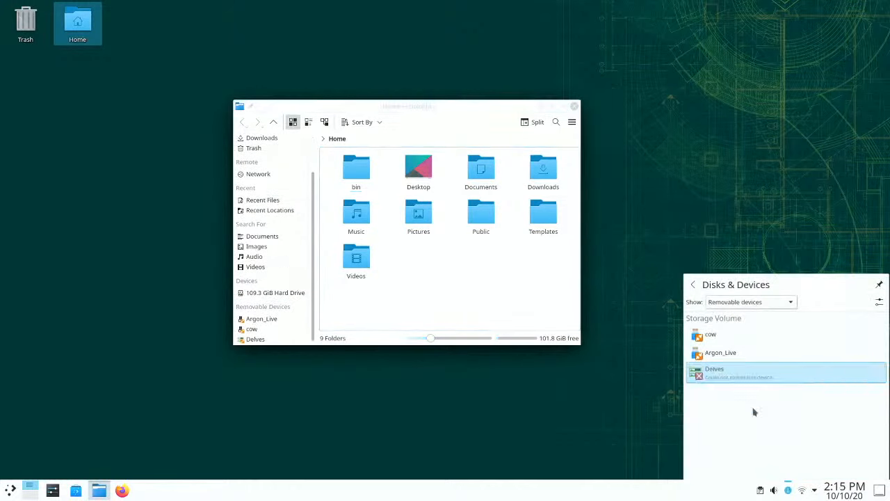
click(739, 377)
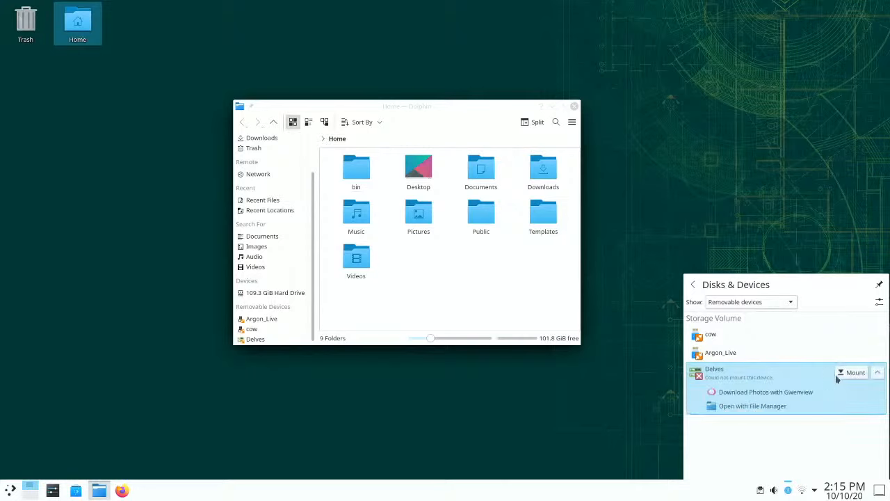
click(848, 374)
click(848, 374)
click(849, 374)
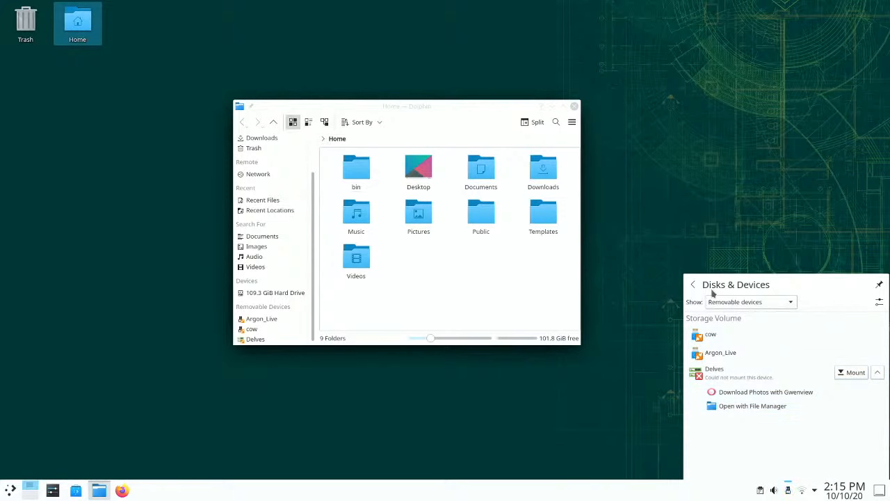
click(699, 209)
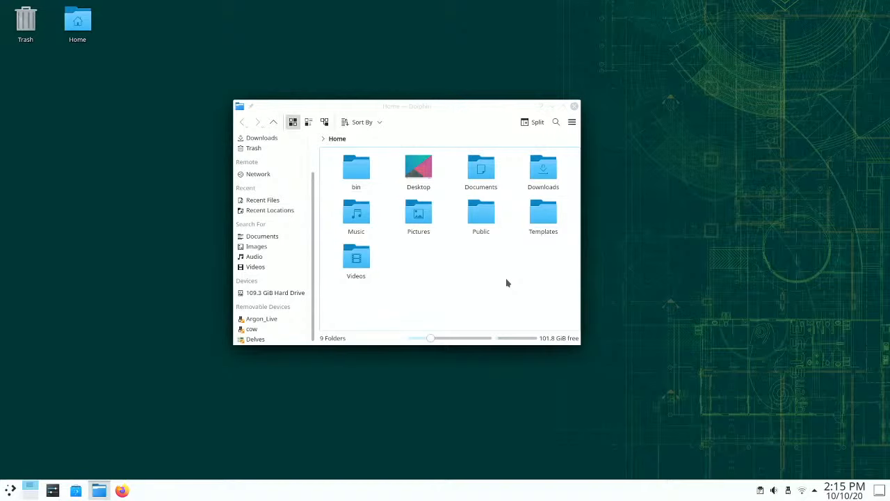
Step: Relaunch YaST Software from a 'soft' launcher search with the root password
key(super)
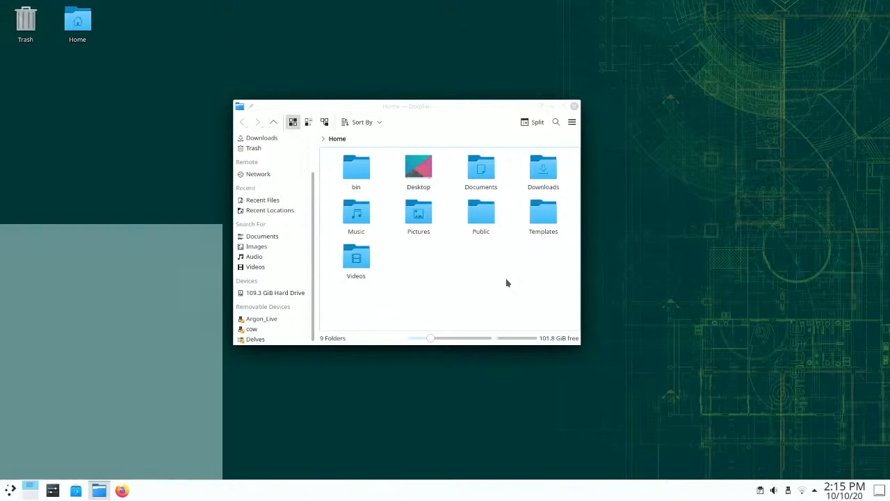
text(soft)
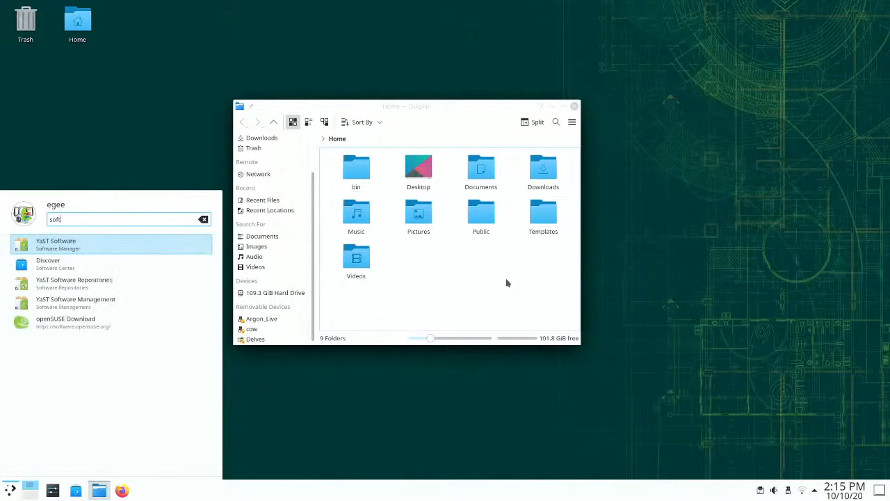
key(Return)
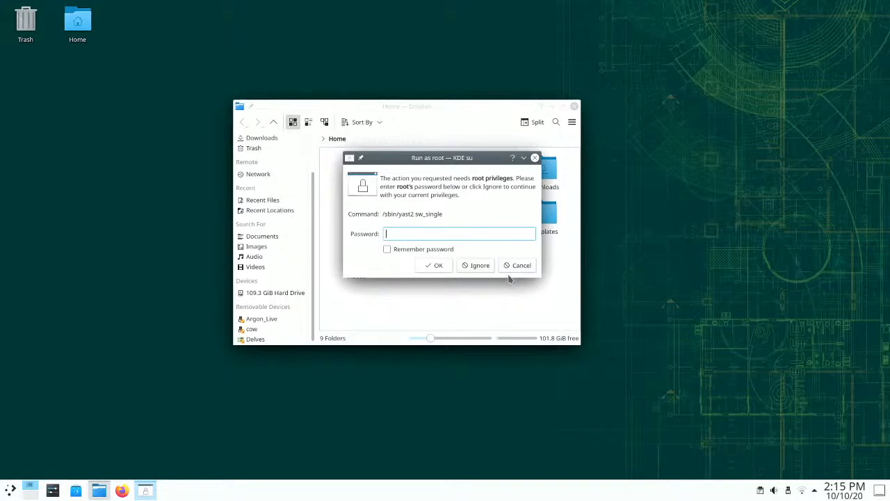
text(•••••)
key(Return)
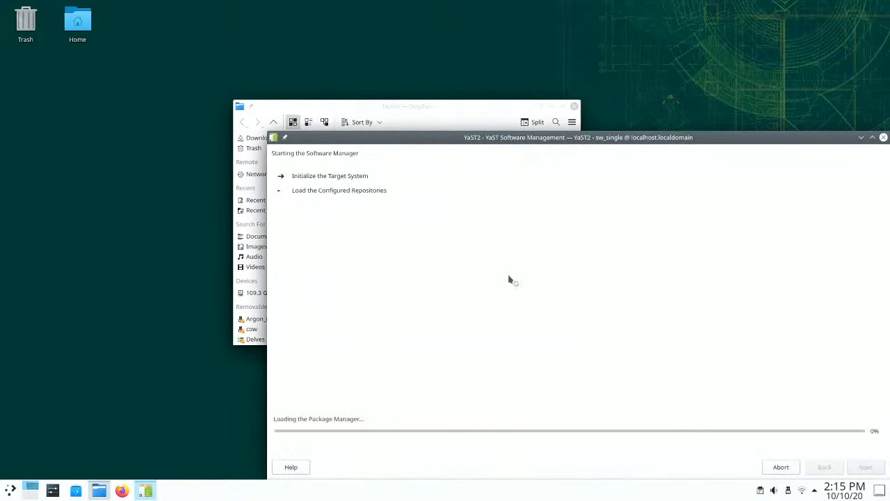
Step: Search packages for 'exfat', listing exfat-utils, exfatprogs and fuse-exfat
drag(577, 136, 489, 29)
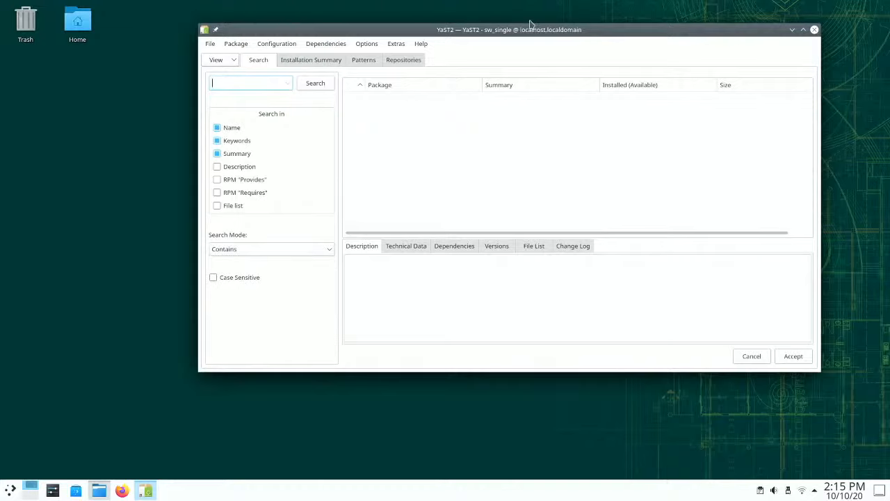
text(exfat)
key(Return)
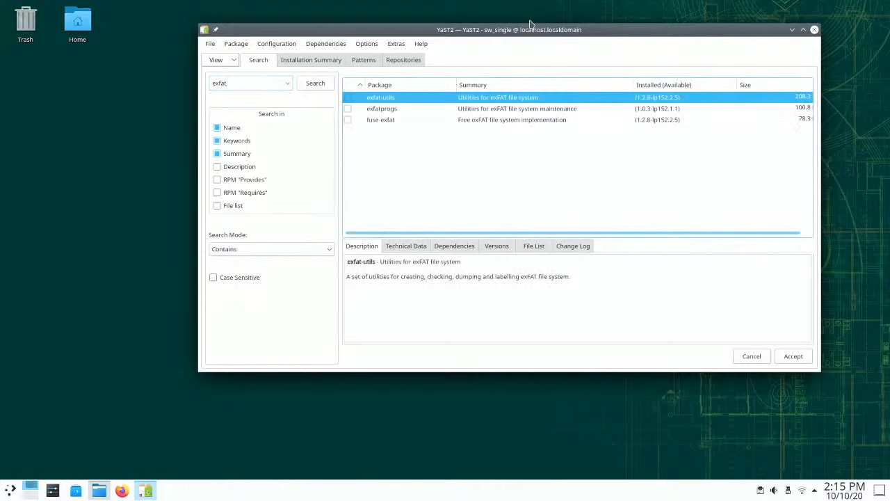
Step: Install exfat-utils and fuse-exfat, dropping conflicting exfatprogs, then accept and finish
click(348, 120)
click(347, 109)
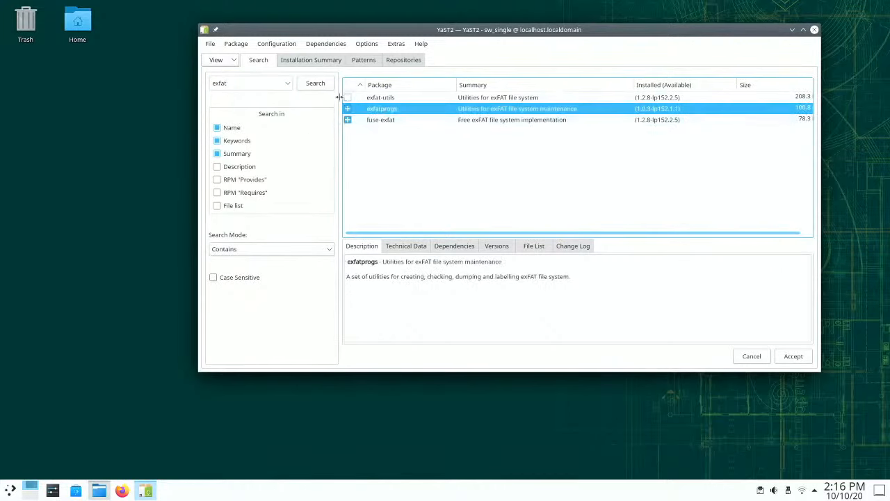
click(350, 100)
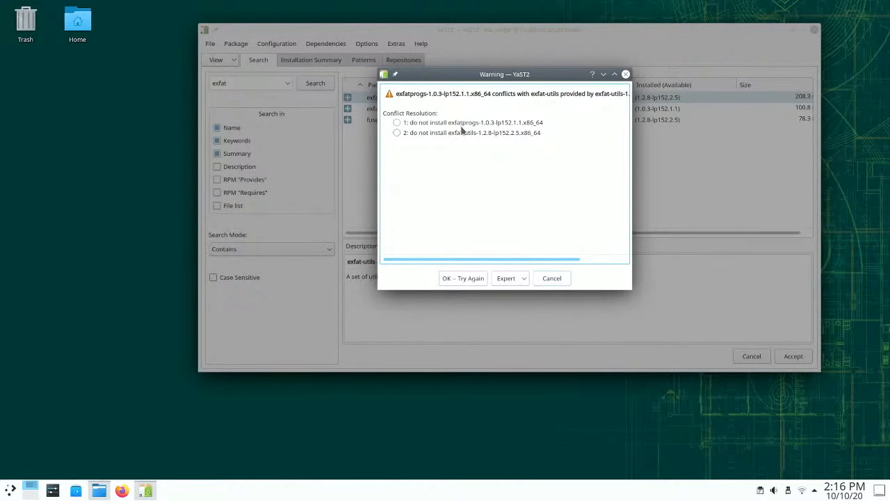
click(468, 124)
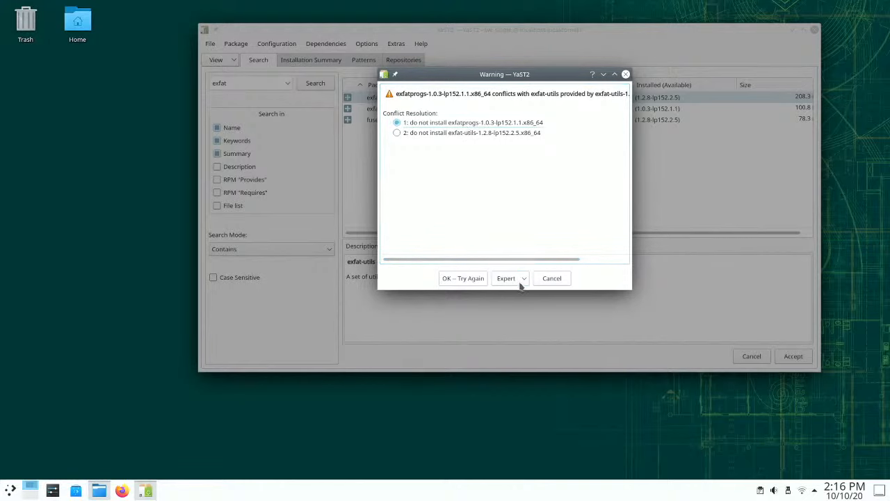
click(463, 278)
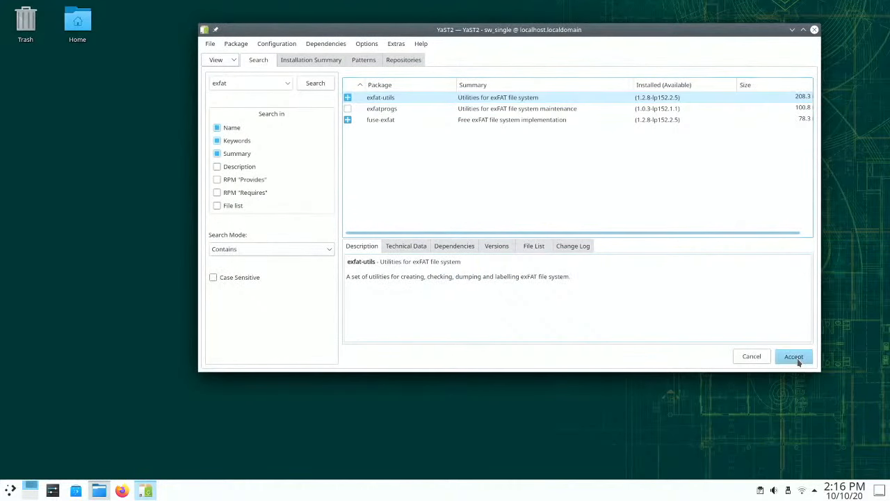
click(795, 358)
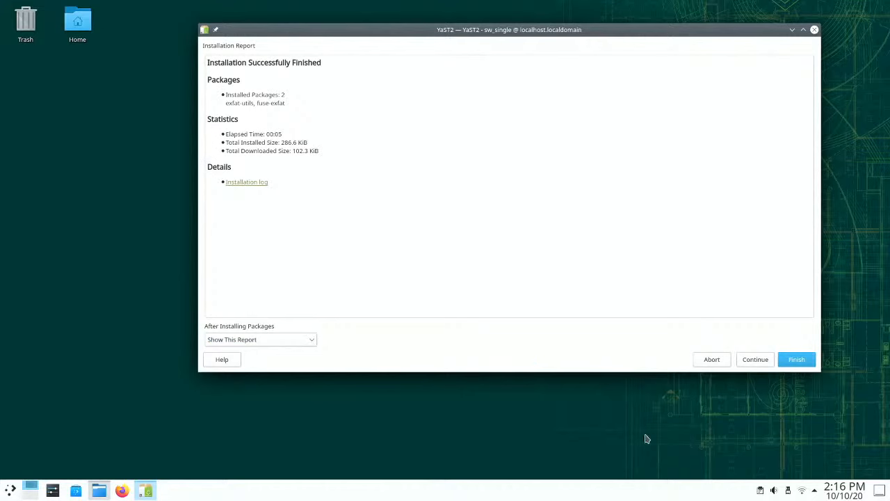
click(797, 359)
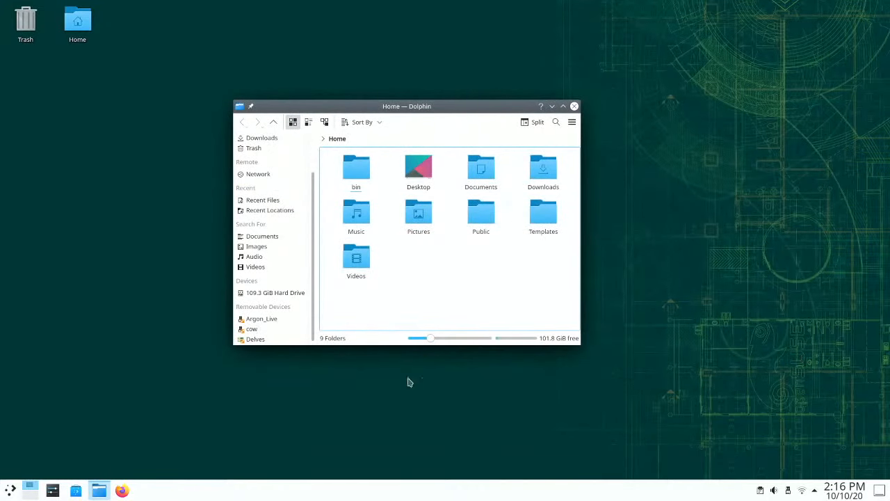
Step: Mount the Delves drive in Dolphin and try opening Delves.7z, which Ark cannot load
click(281, 339)
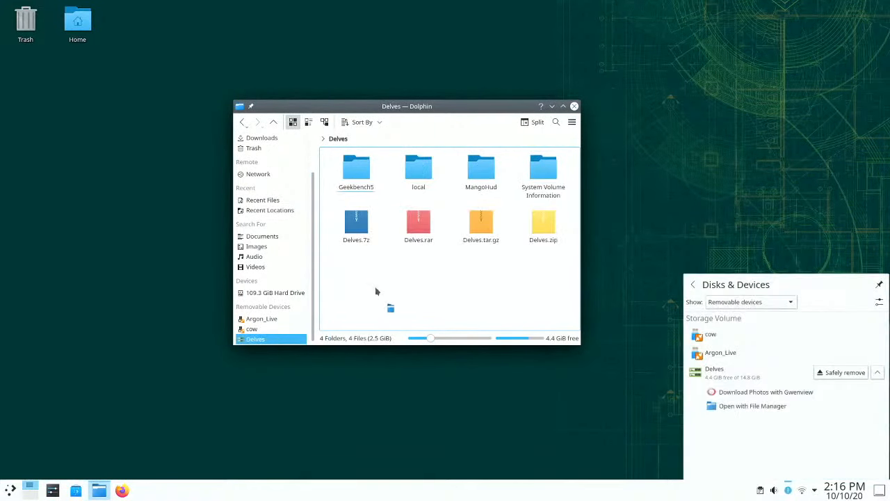
click(817, 492)
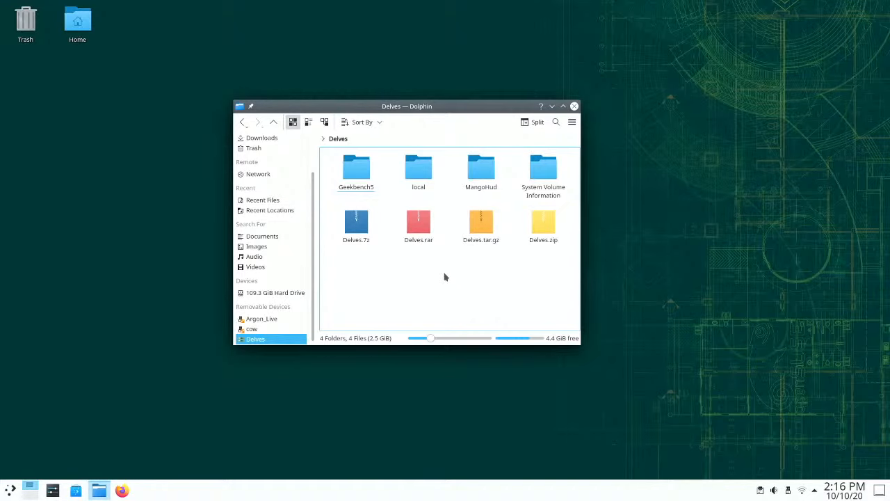
click(359, 223)
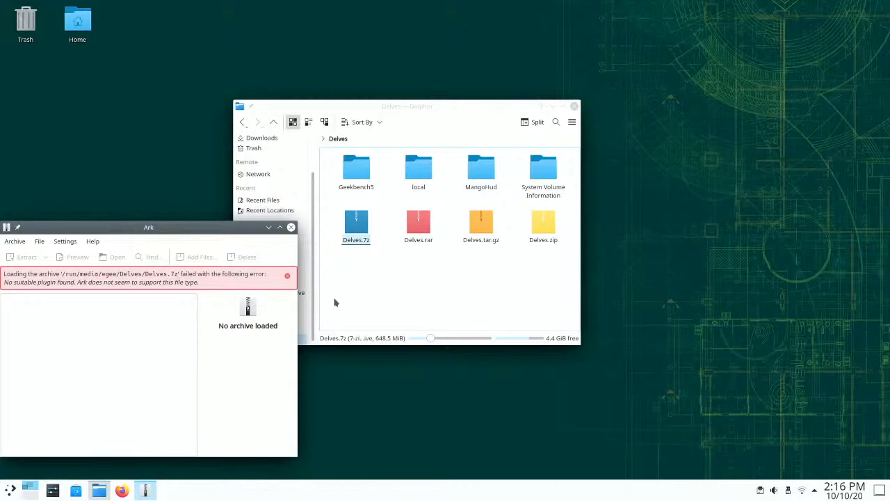
Step: Try opening Delves.rar, Delves.tar.gz and Delves.zip in Ark
click(407, 291)
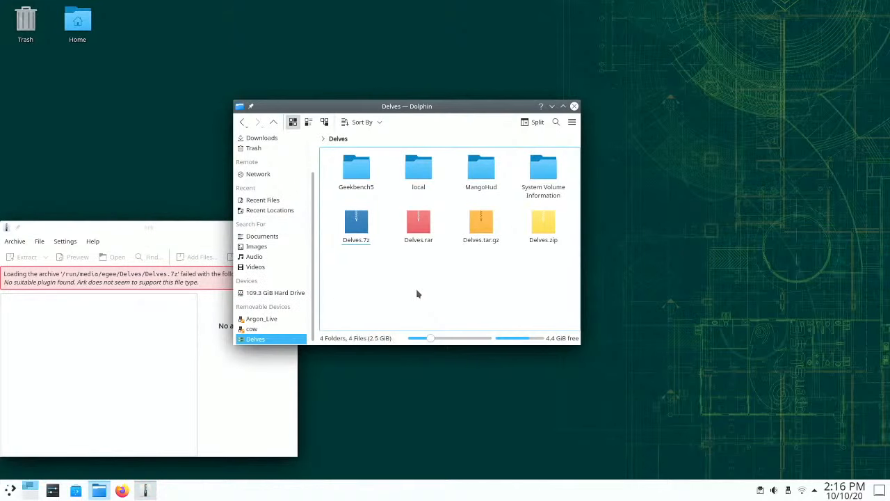
click(419, 229)
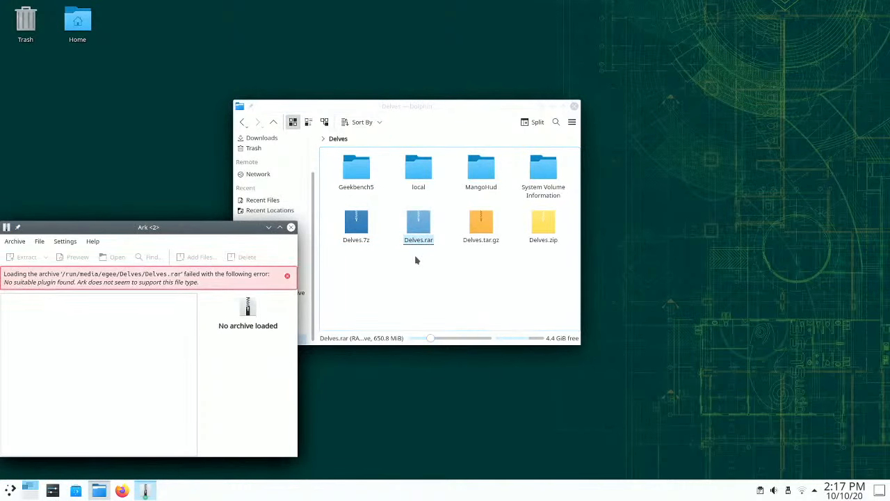
click(495, 240)
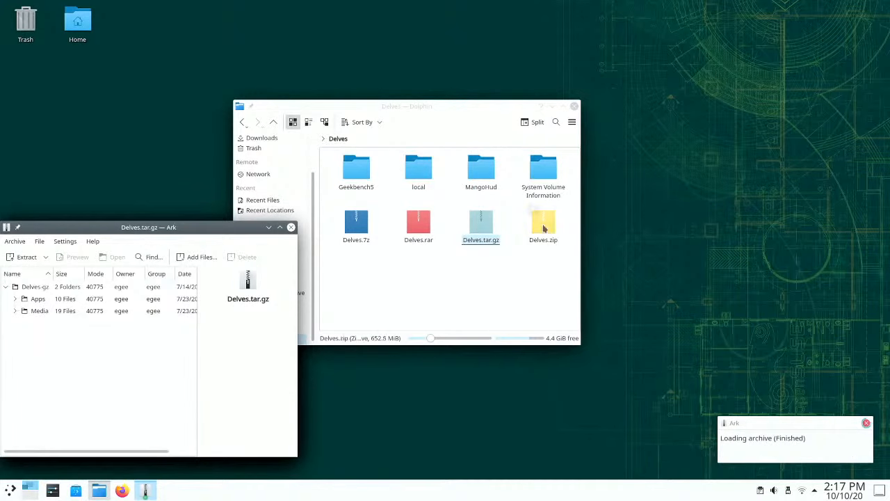
double_click(545, 228)
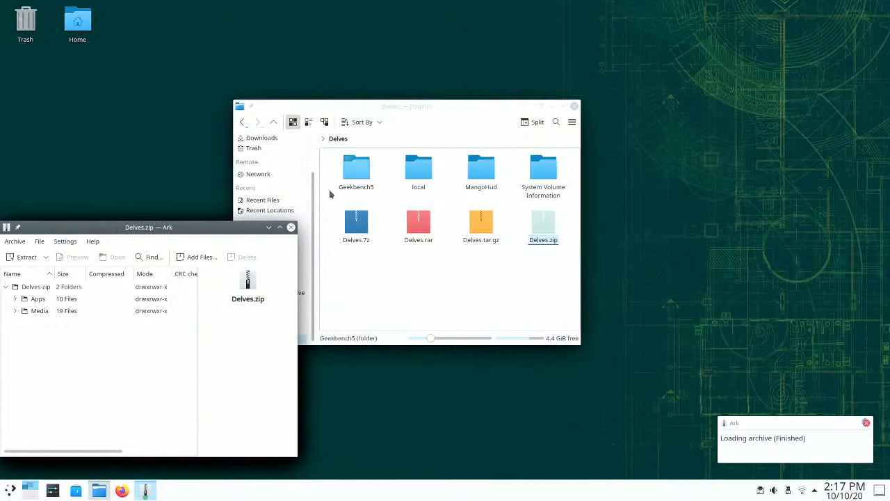
scroll(226, 191, down, 1)
scroll(231, 204, up, 1)
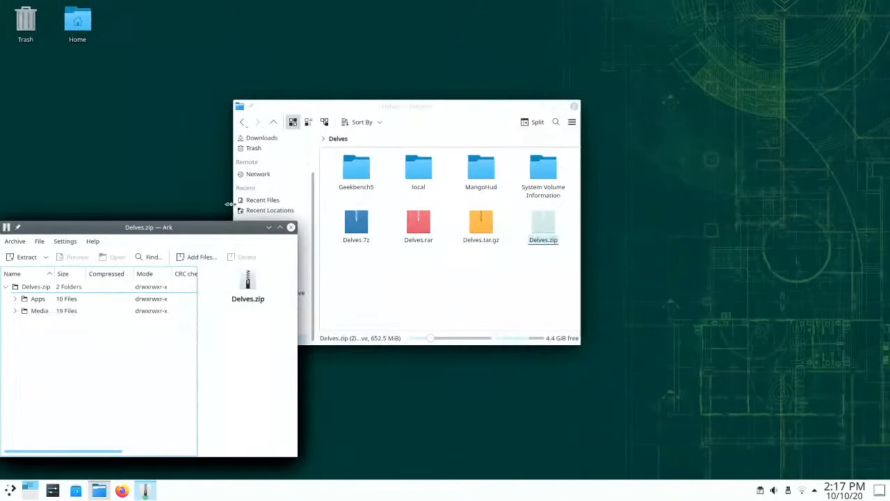
scroll(661, 241, down, 1)
scroll(661, 240, up, 1)
Step: Extract the Delves-zip folder from Ark into the Home folder
click(390, 299)
scroll(251, 164, up, 3)
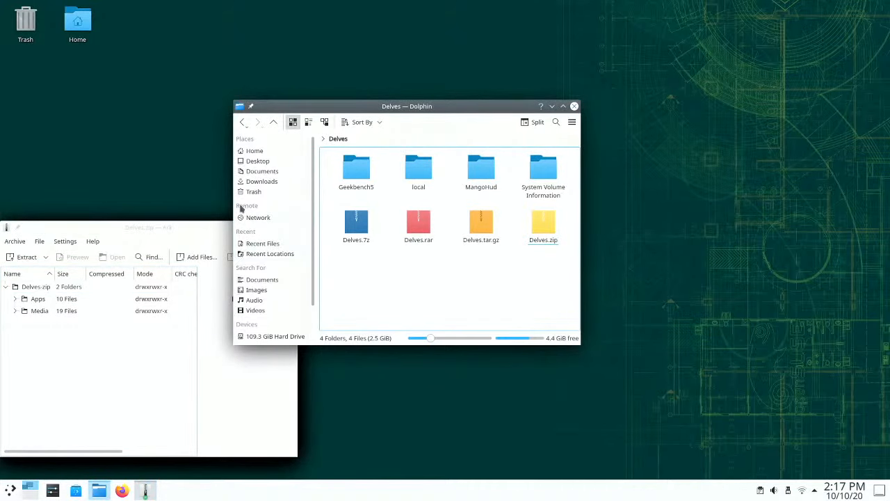
click(252, 150)
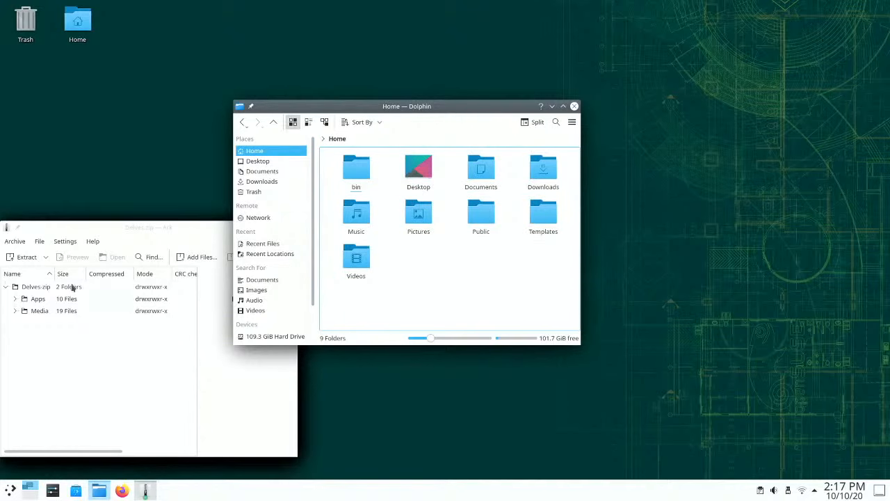
drag(38, 287, 463, 302)
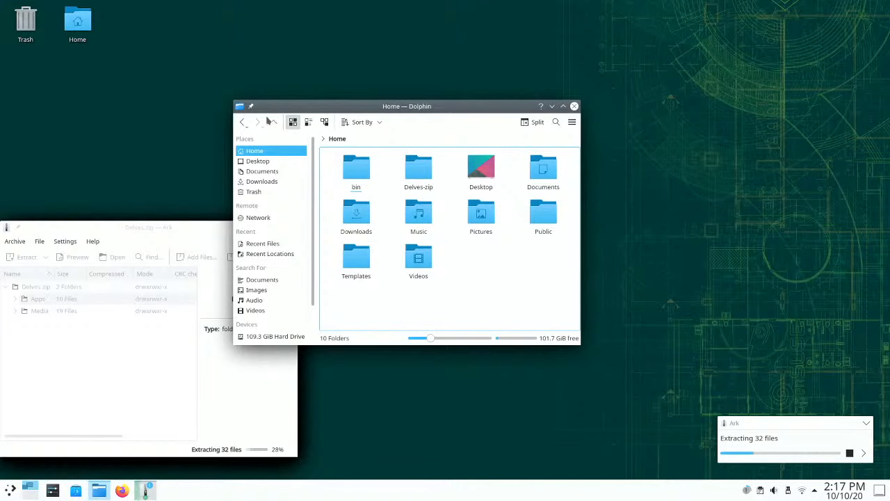
click(243, 122)
click(244, 121)
click(256, 122)
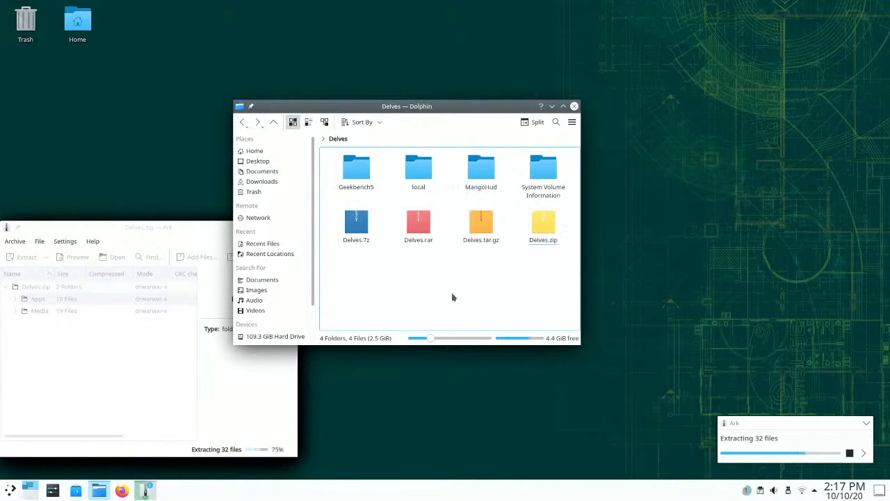
Step: Open a Konsole terminal in the Geekbench5 folder via Actions > Open Terminal Here
click(356, 171)
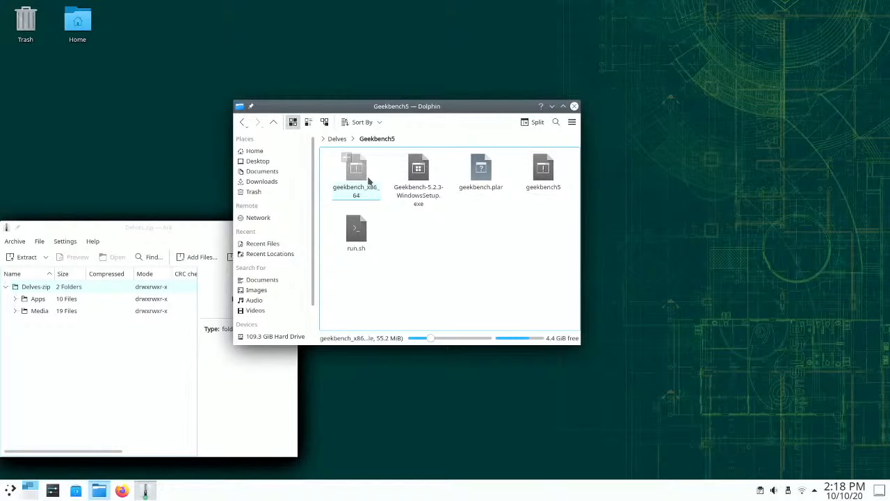
right_click(429, 229)
mouse_move(487, 316)
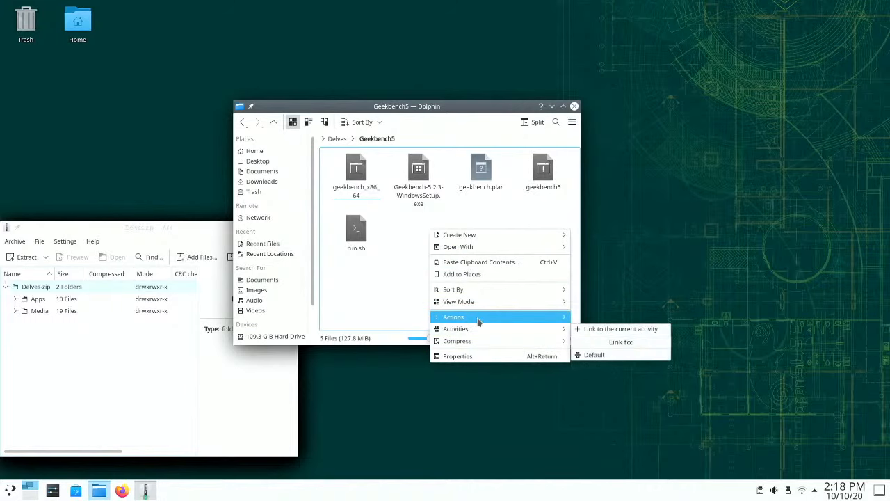
click(629, 364)
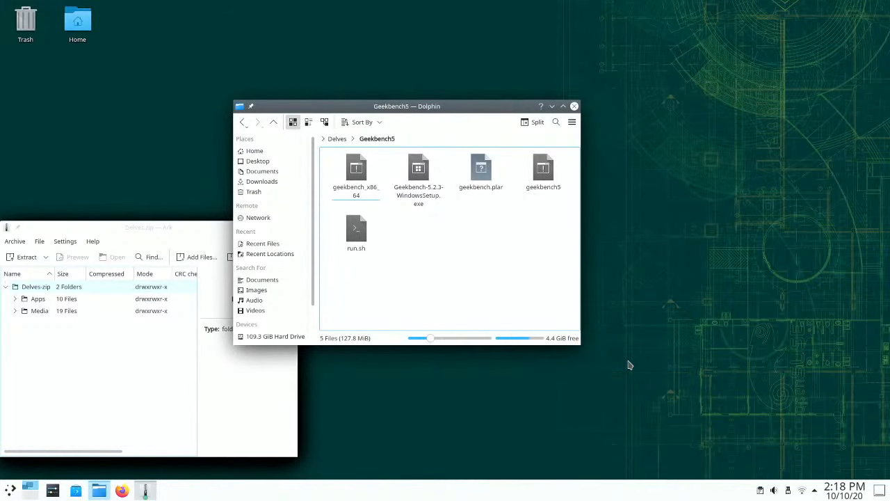
Step: Run ./run.sh, clear the terminal, and return Dolphin to the Home folder
text(./run.sh)
key(Return)
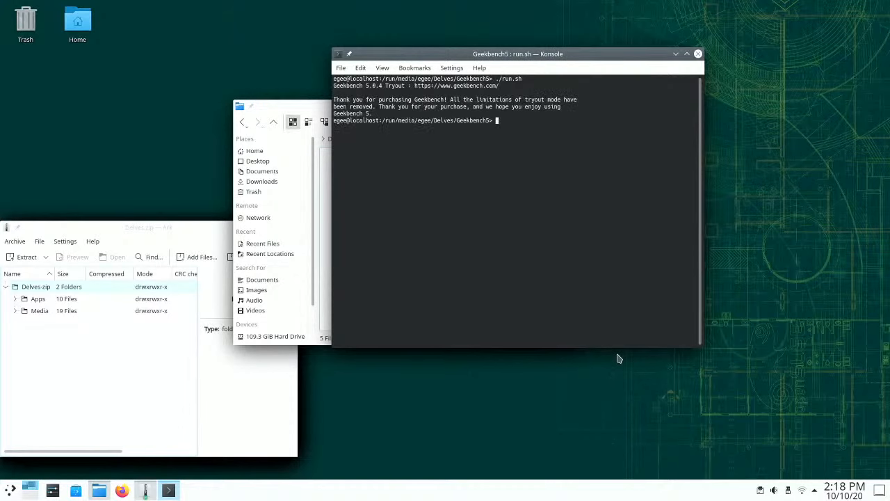
text(clear)
key(Return)
click(294, 108)
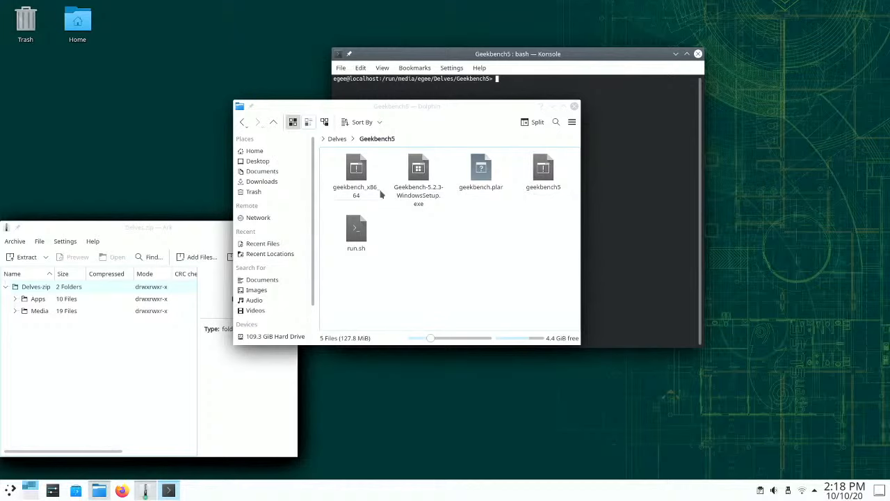
click(266, 147)
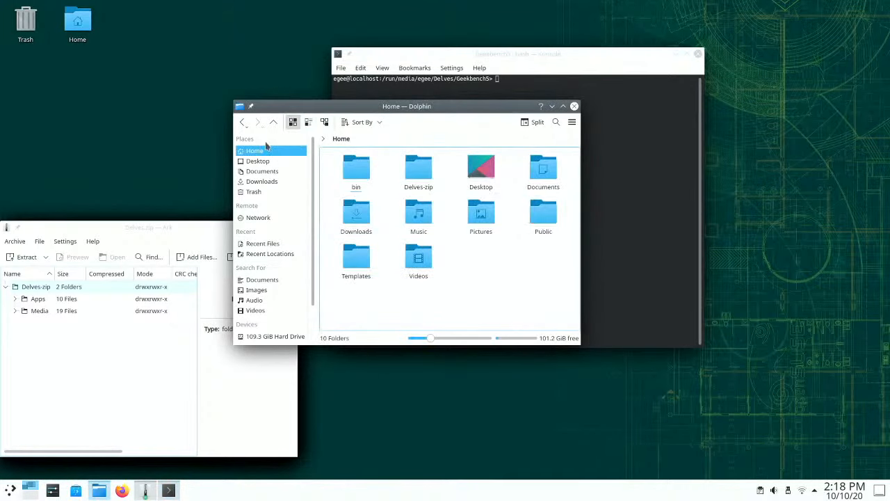
Step: Open the Delves-zip Media folder and play asmreg.ac3 and asmreg.flac in VLC
double_click(418, 171)
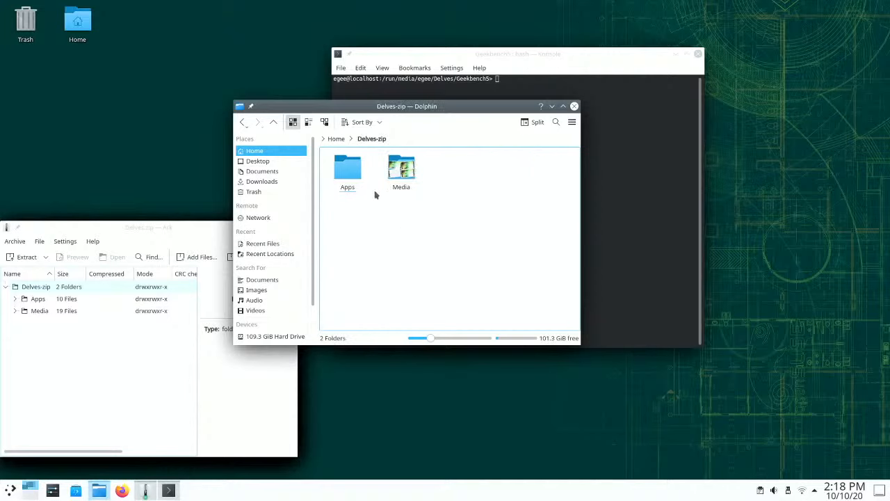
double_click(402, 172)
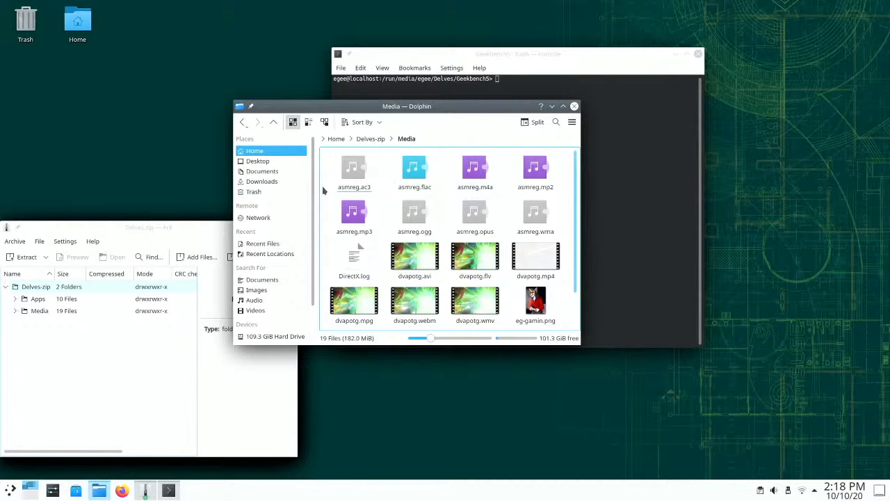
double_click(354, 174)
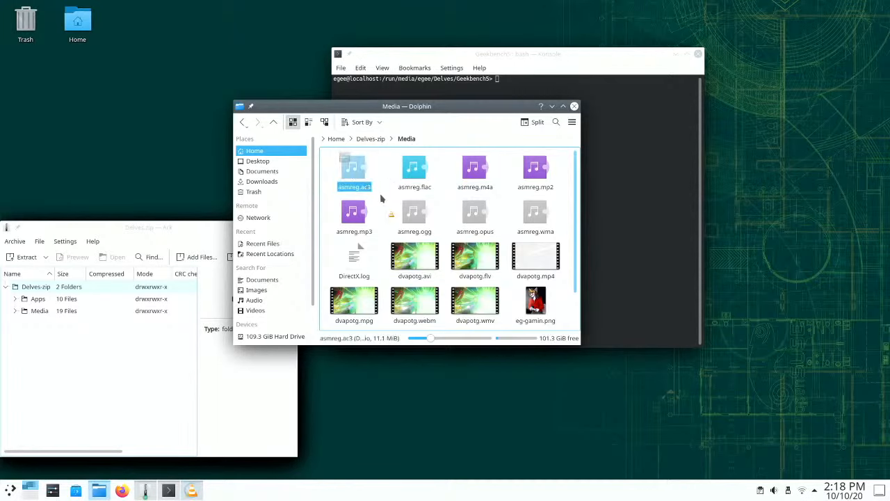
drag(413, 135, 697, 10)
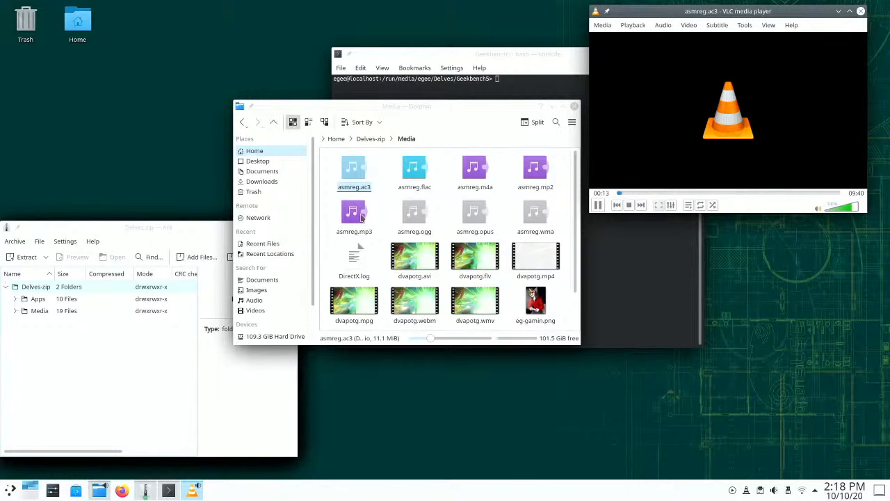
click(416, 172)
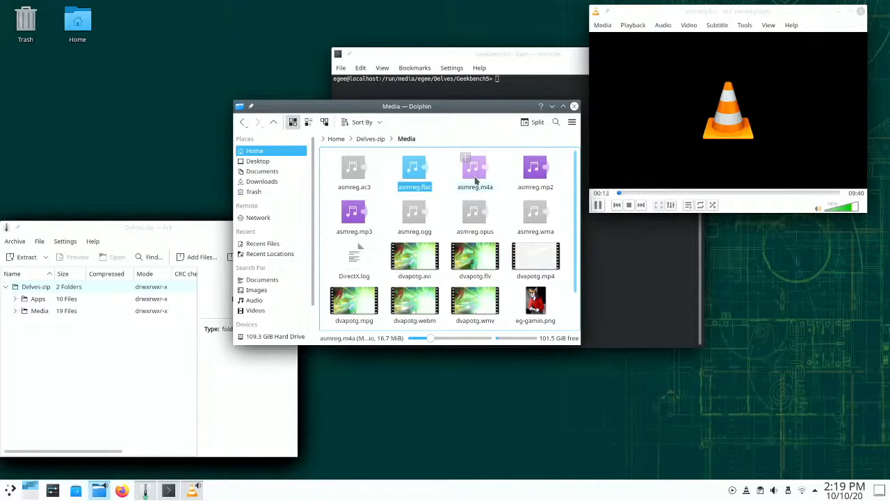
Step: Play asmreg.m4a, .mp2, .mp3, .ogg, .opus and .wma, then close VLC and start dvapotg.avi
click(476, 177)
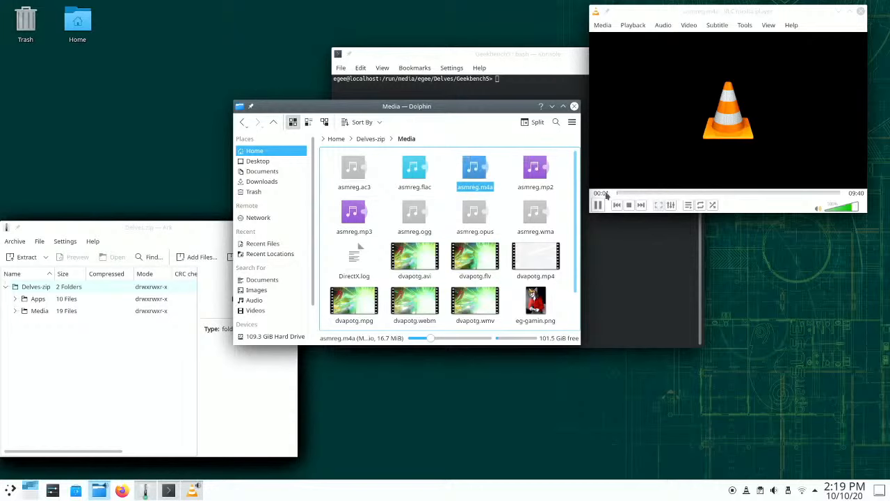
click(532, 174)
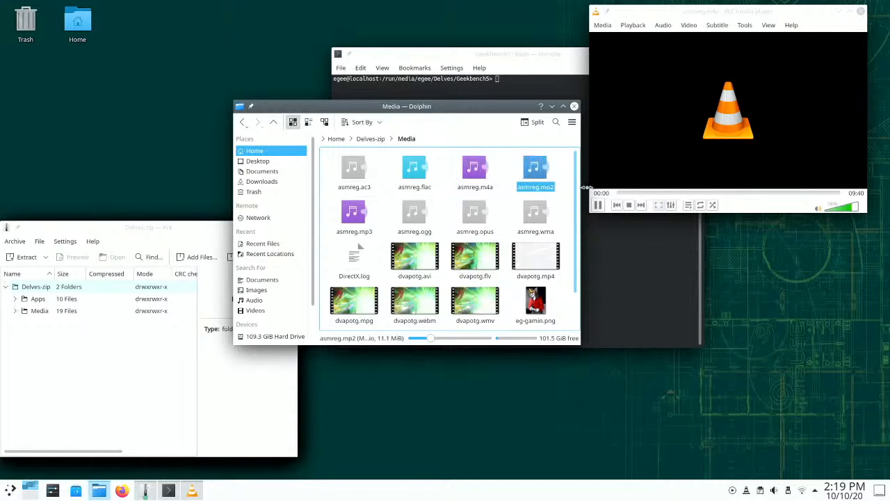
click(354, 214)
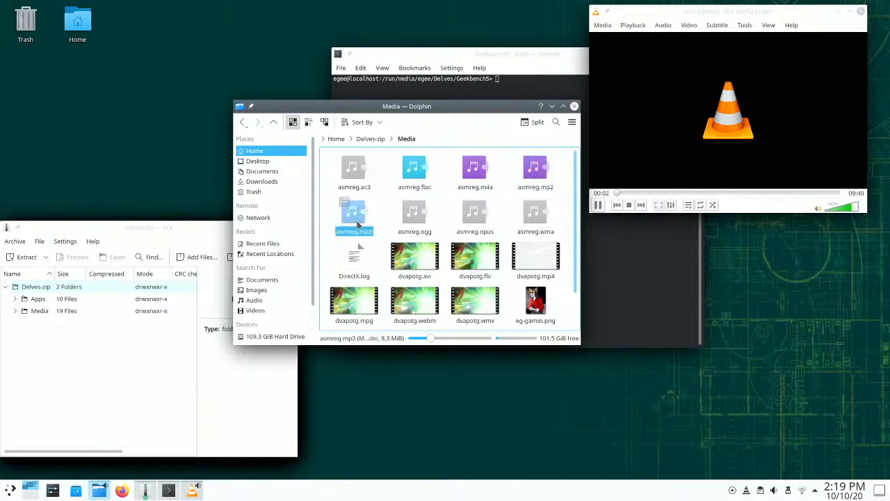
click(421, 223)
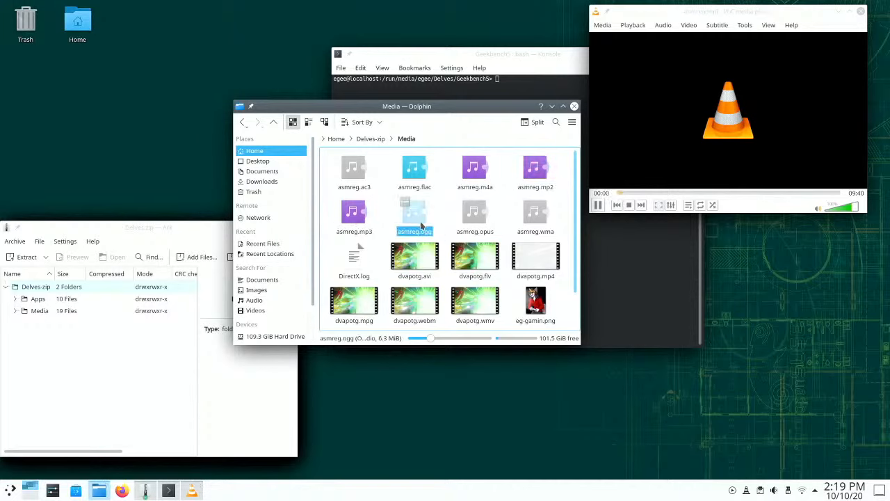
click(479, 215)
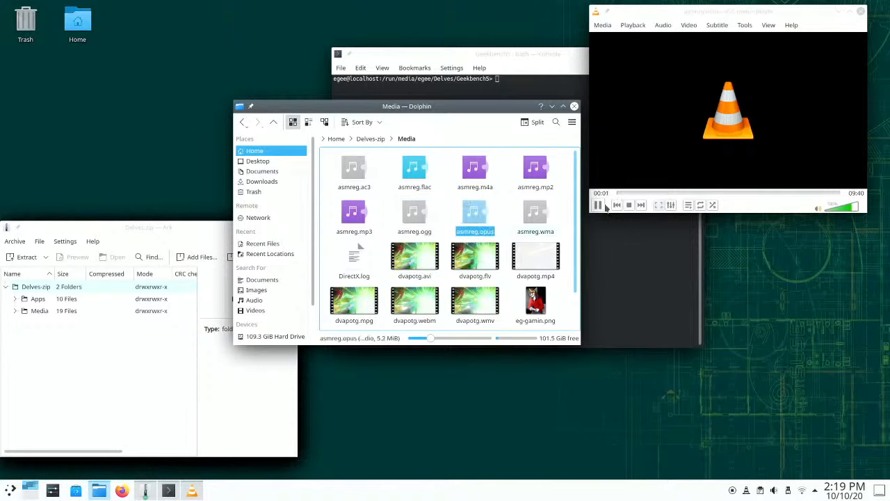
click(542, 213)
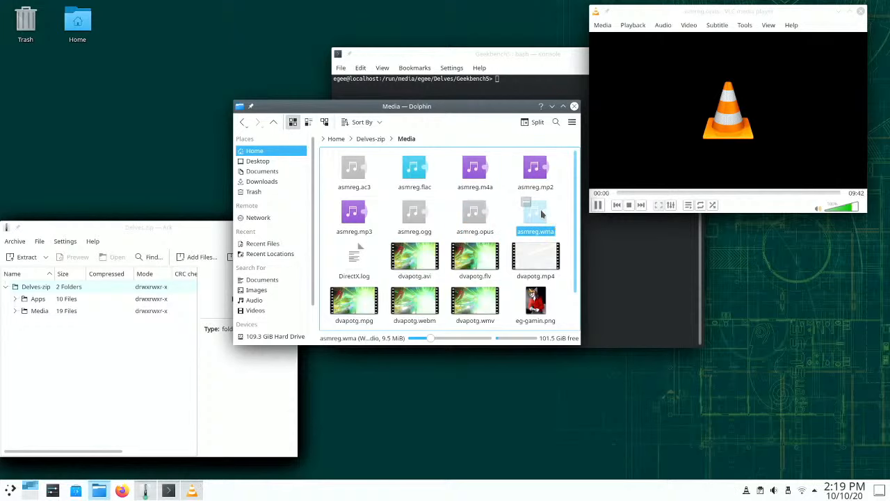
click(861, 12)
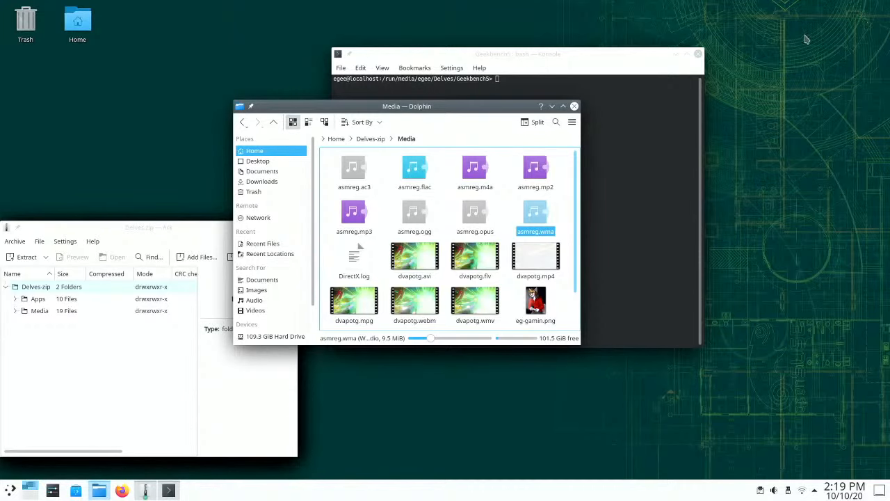
click(411, 264)
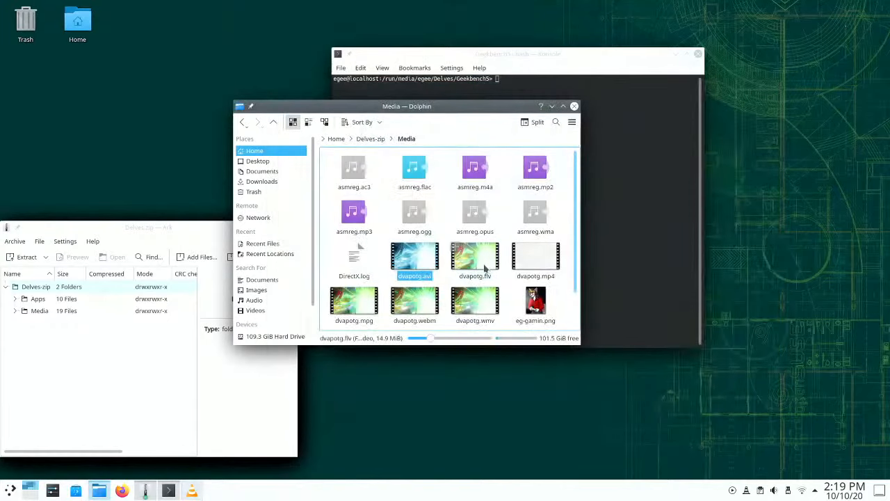
Step: Play dvapotg.flv and arrange VLC and Dolphin side by side
click(475, 261)
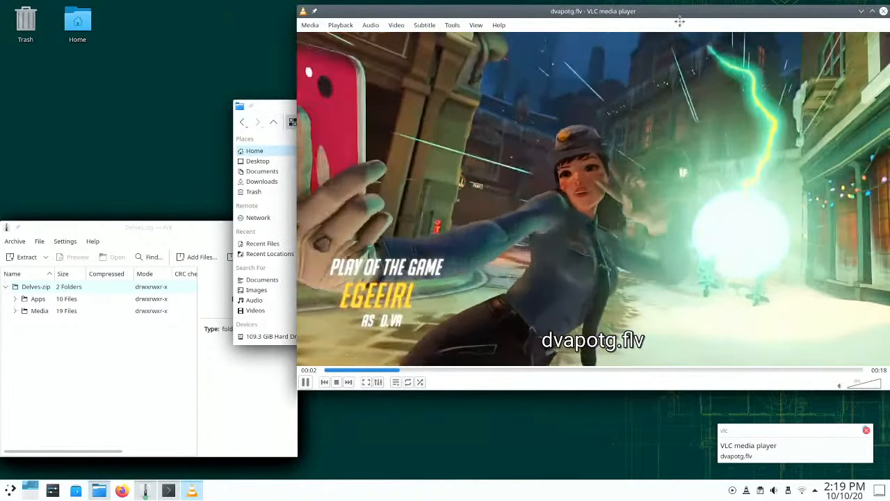
drag(679, 22, 345, 42)
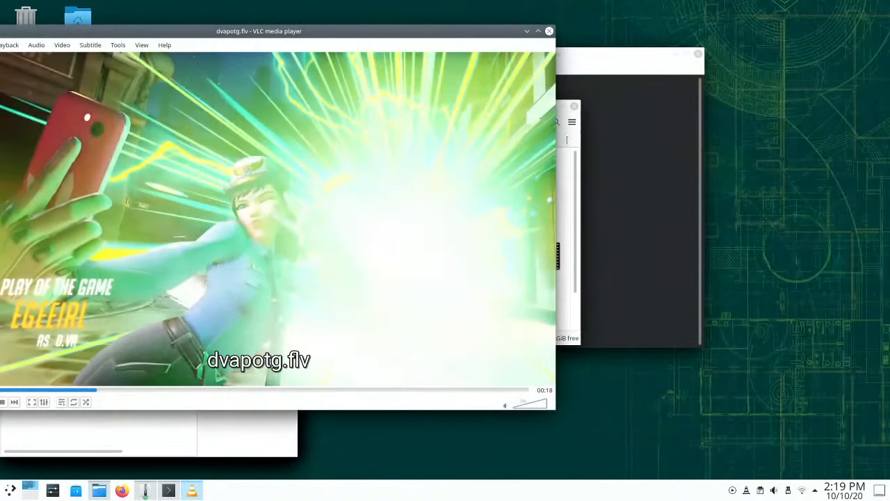
click(505, 111)
drag(506, 112, 800, 115)
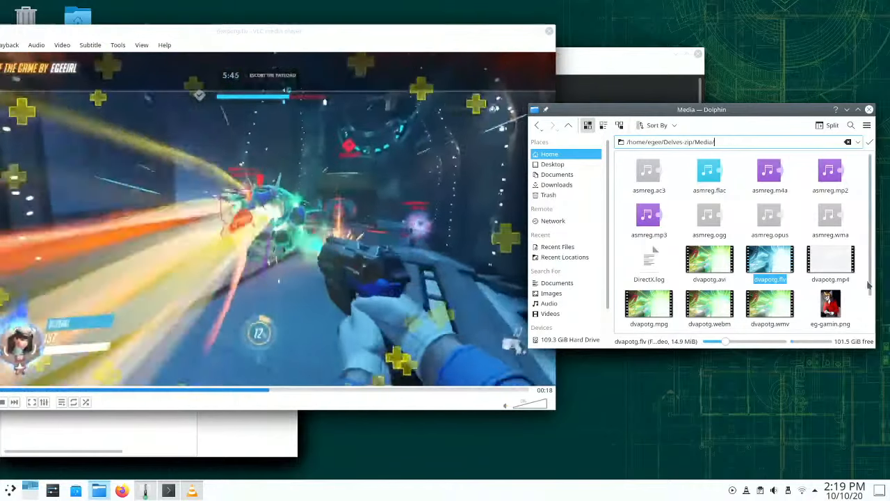
scroll(846, 224, down, 1)
Step: Play dvapotg.mp4, .mpg, .webm and .wmv in turn, then close VLC
click(846, 224)
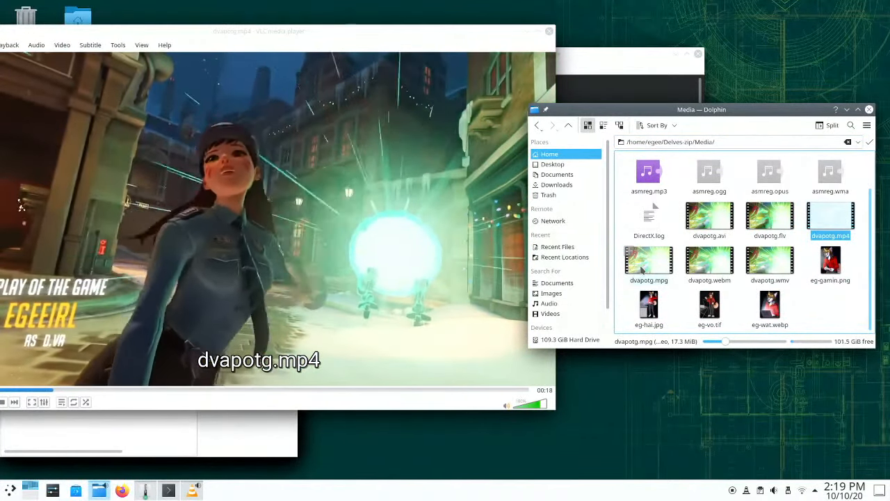
click(644, 272)
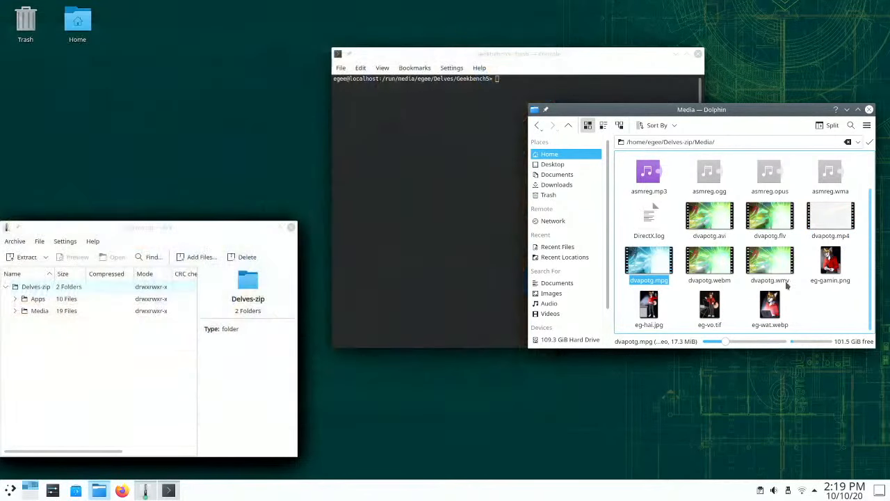
click(715, 270)
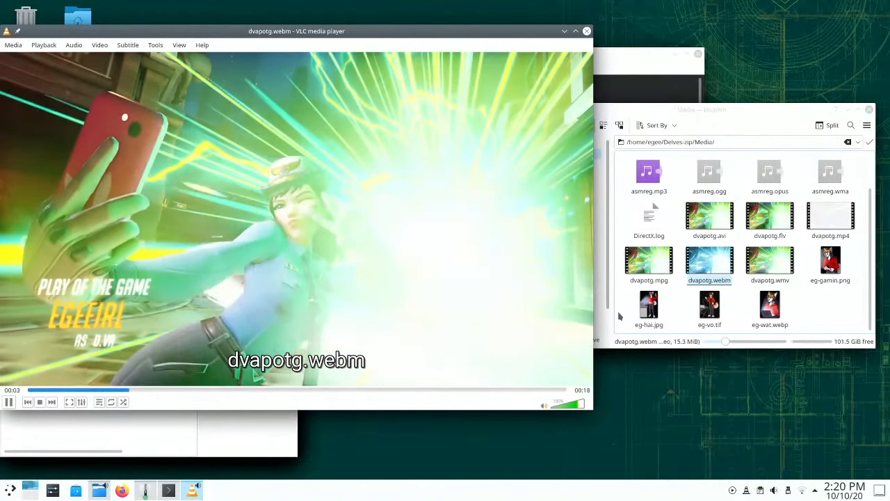
click(780, 270)
click(778, 271)
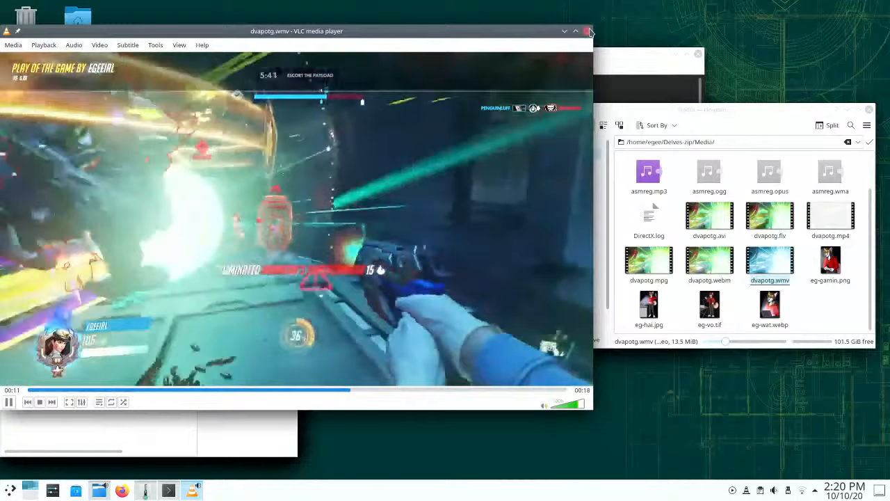
click(587, 32)
drag(641, 110, 569, 71)
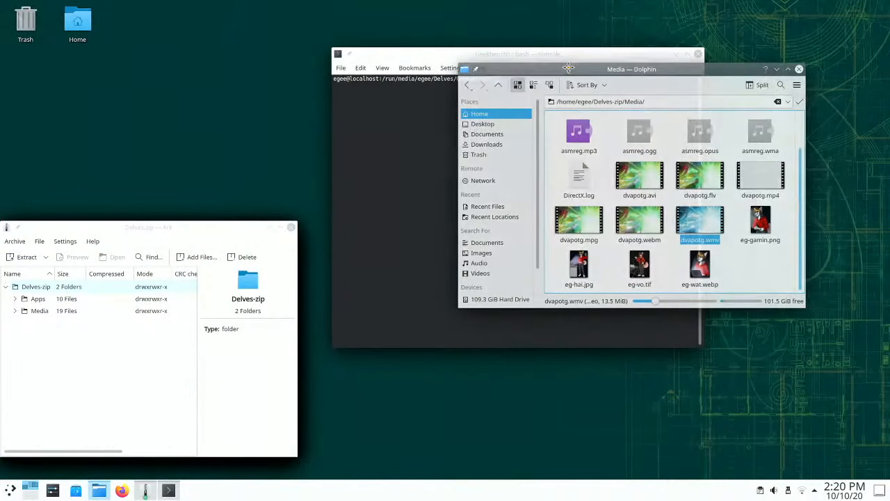
Step: Enlarge Konsole text, stop the ruby process, and try clear and ls inside irb
click(391, 128)
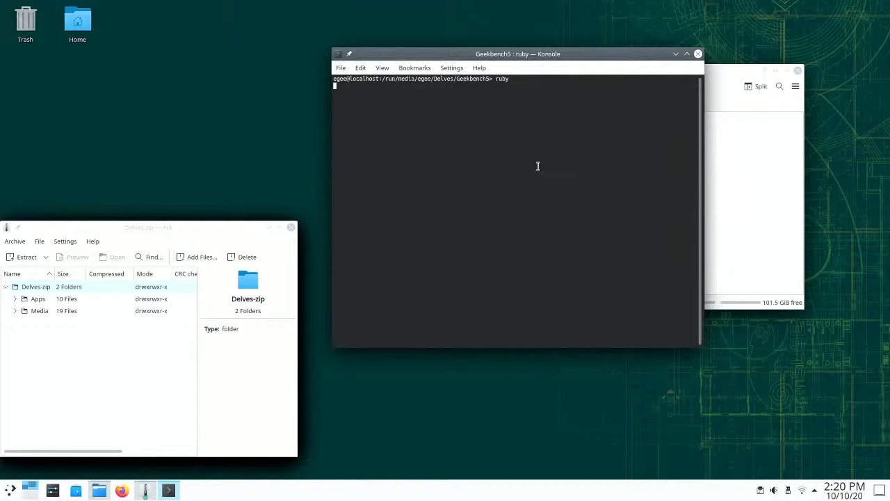
key(ctrl+plus)
key(ctrl+plus)
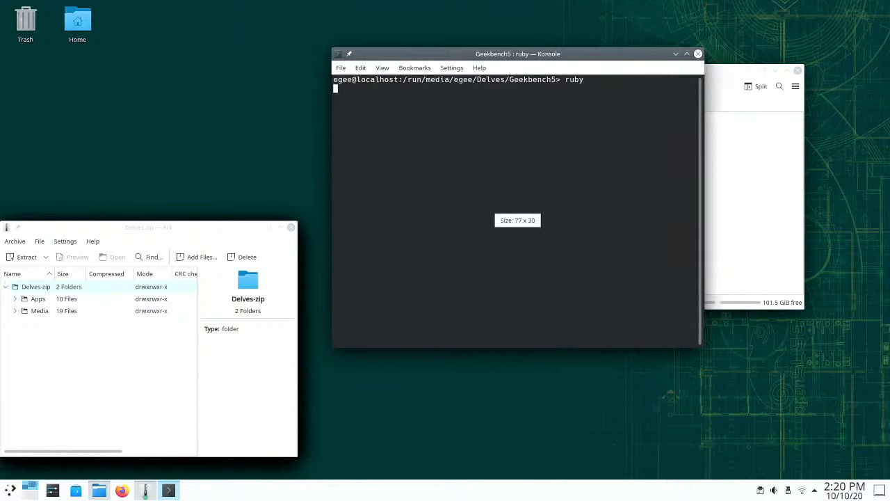
key(ctrl+c)
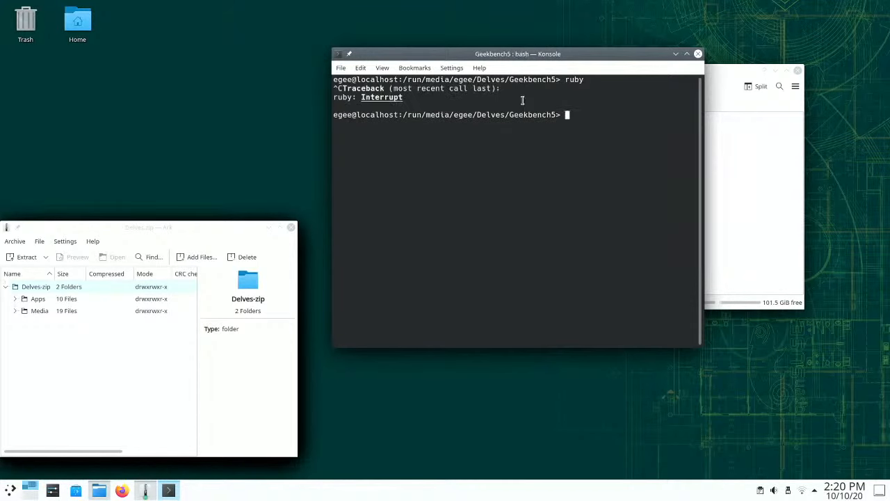
text(irb)
key(Return)
text(clear)
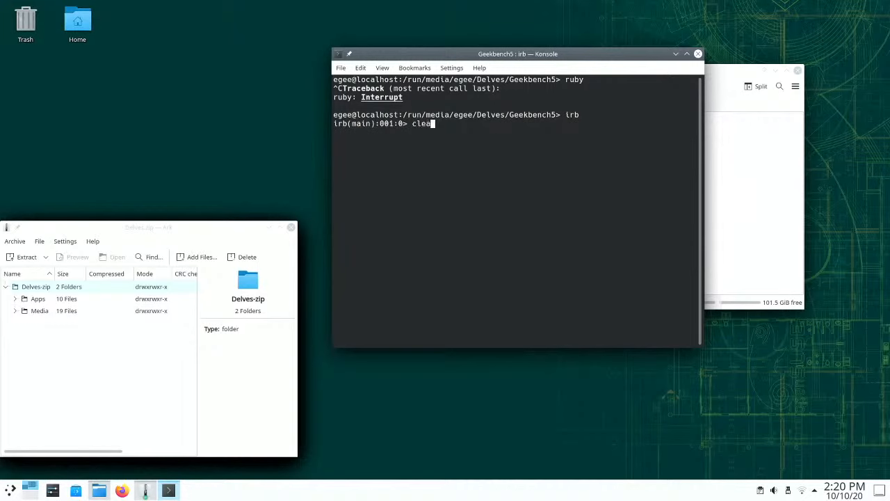
key(Return)
text(ls)
key(Return)
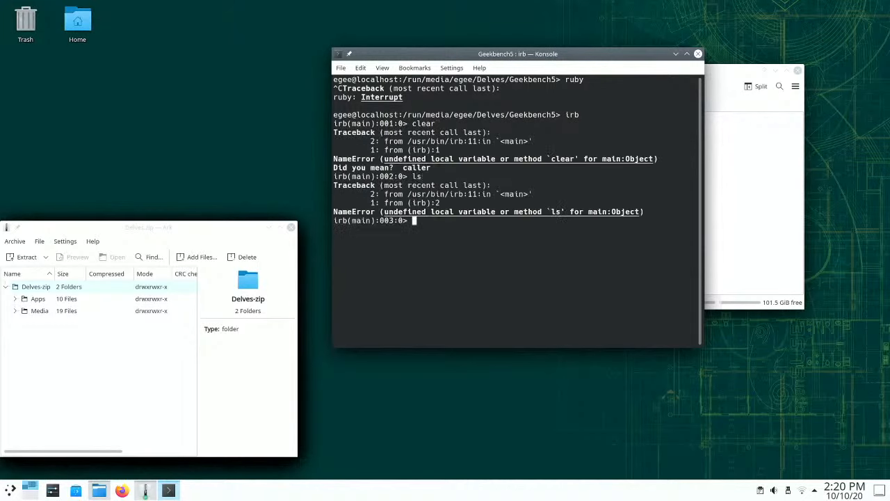
Step: Exit irb, clear the screen, restart irb, and move Konsole to the left
text(exit)
key(Return)
text(clear)
key(Return)
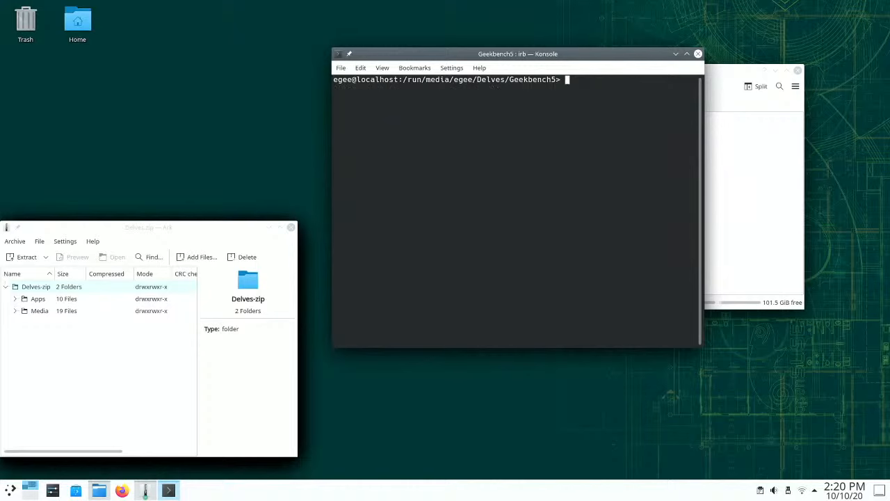
text(irb)
key(Return)
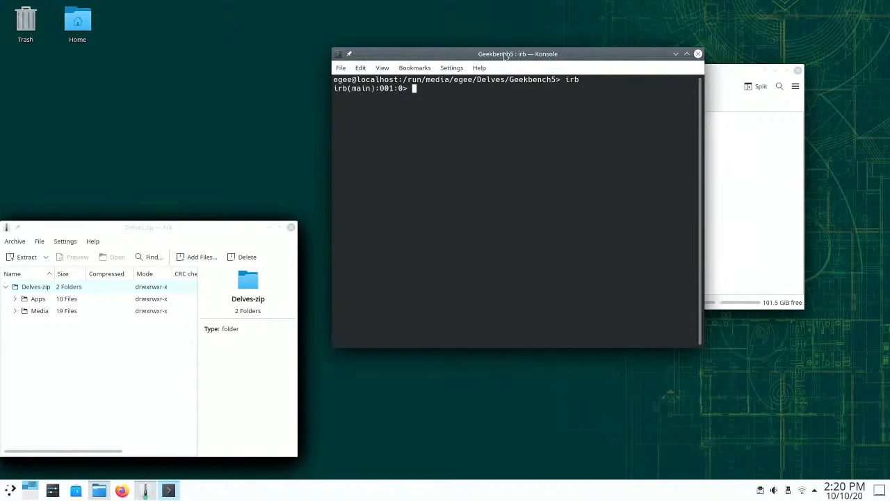
drag(501, 54, 222, 50)
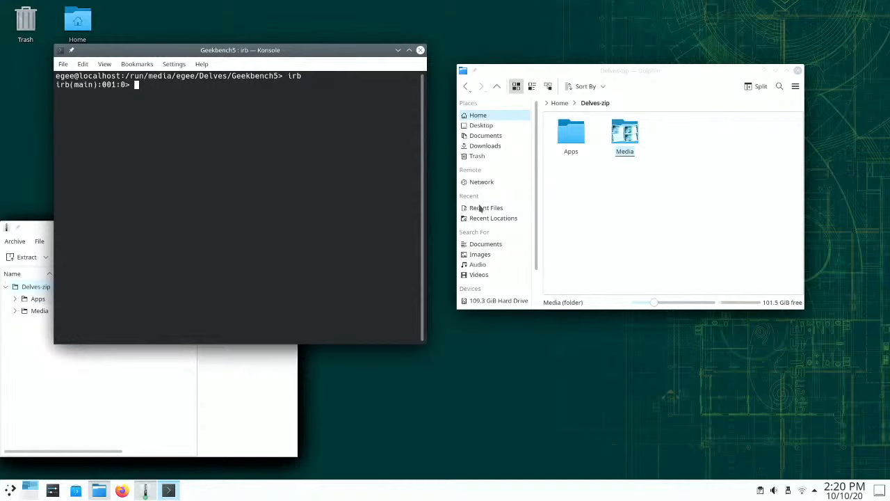
Step: Execute 1balenaEtcher.AppImage from the Apps folder and open a new Konsole tab
click(608, 192)
click(573, 143)
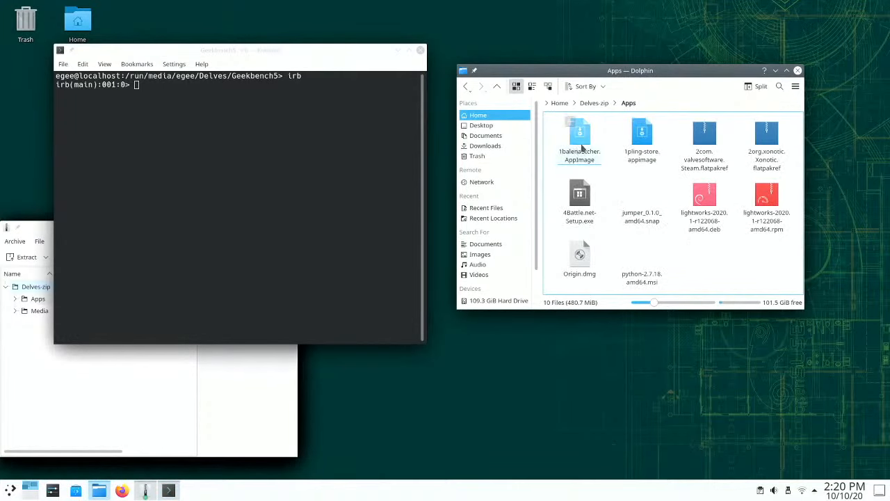
click(581, 147)
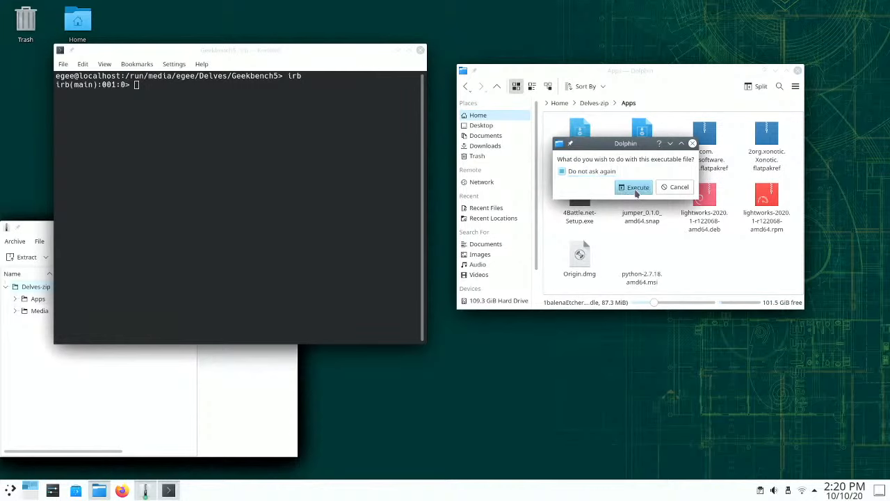
click(634, 187)
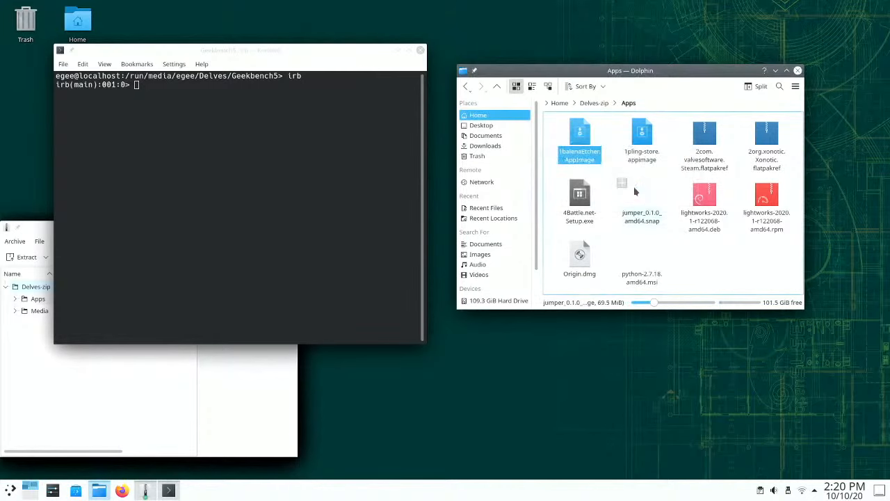
click(70, 66)
click(88, 89)
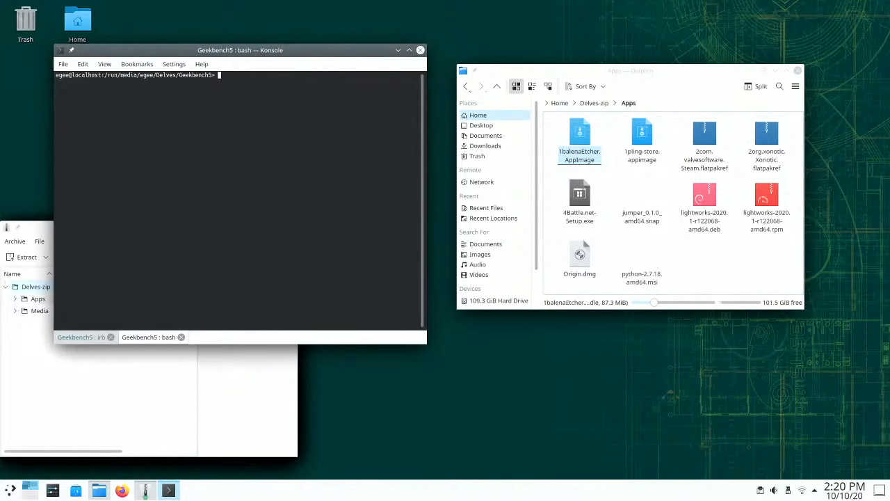
Step: Run python --version, which shows plain python is not installed
text(p)
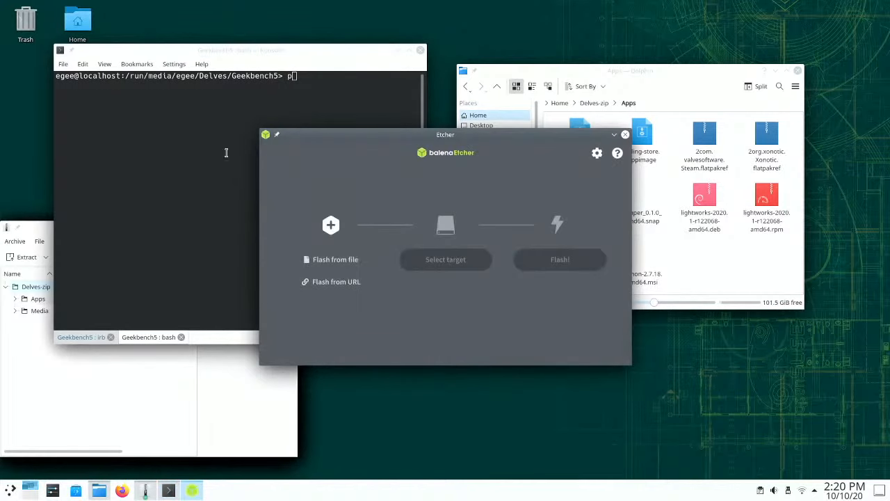
click(152, 164)
text(ython --version)
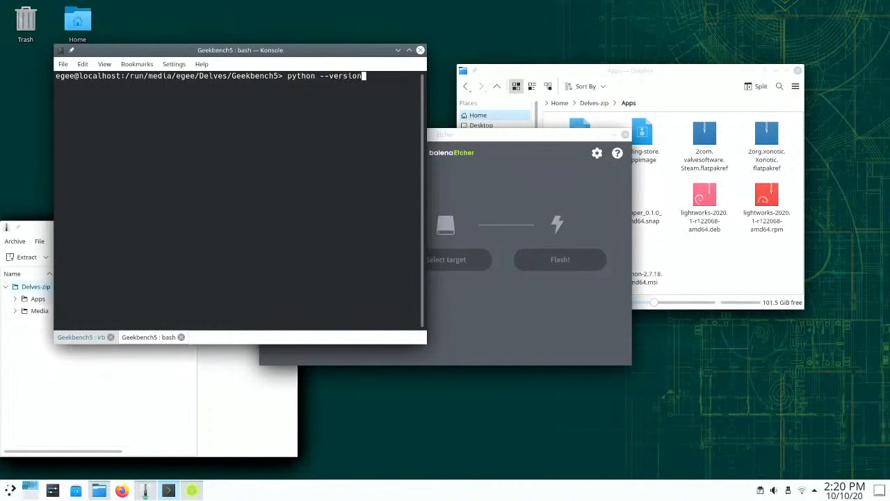
key(Return)
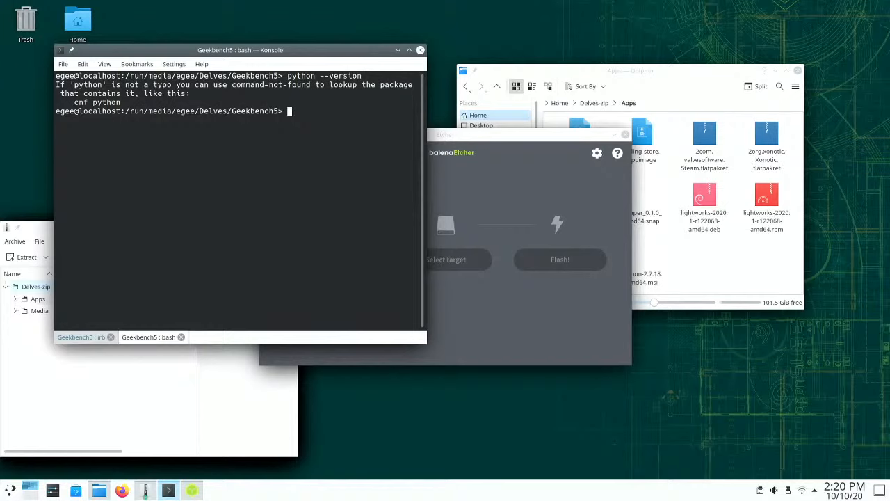
Step: Check python3 --version (3.6.10) and ruby --version (2.5.8p224)
key(Up)
key(Left)
key(Left)
key(Left)
key(Left)
key(Left)
key(Left)
key(Left)
key(Left)
key(Left)
key(Left)
text(3)
key(Return)
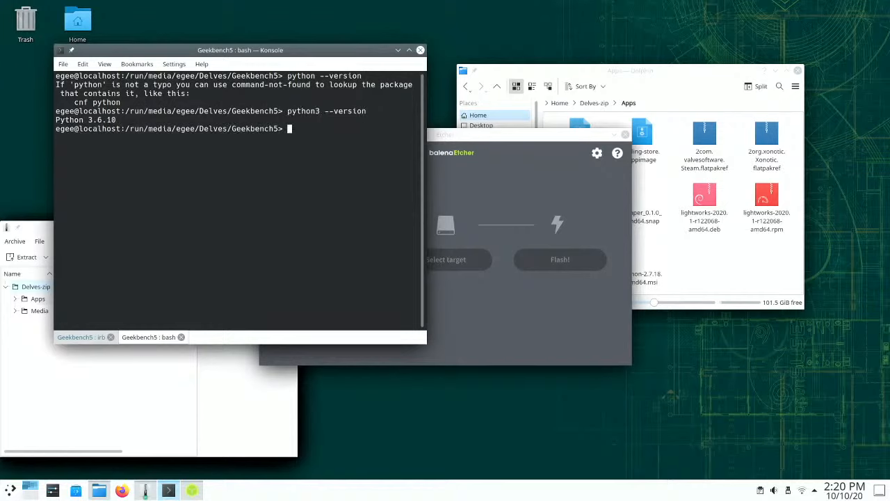
text(ruby --version)
key(Return)
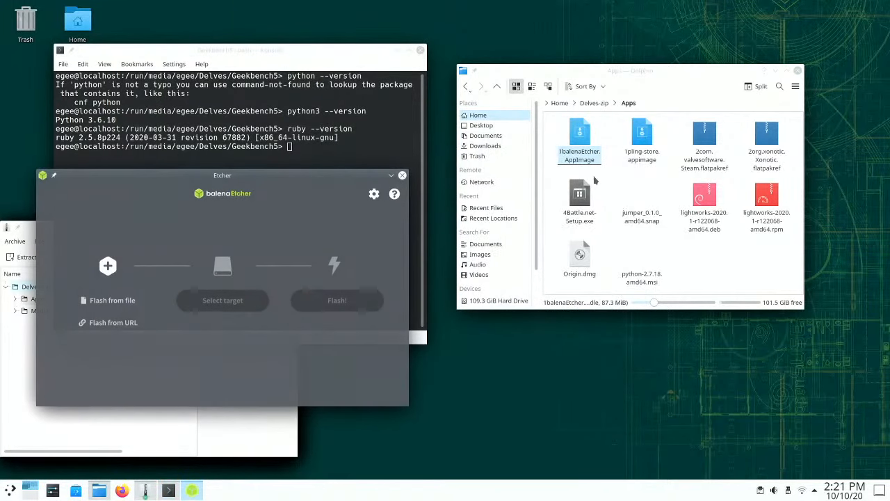
Step: Launch the Pling-Store AppImage and open the Steam flatpakref, entering the root password
click(646, 139)
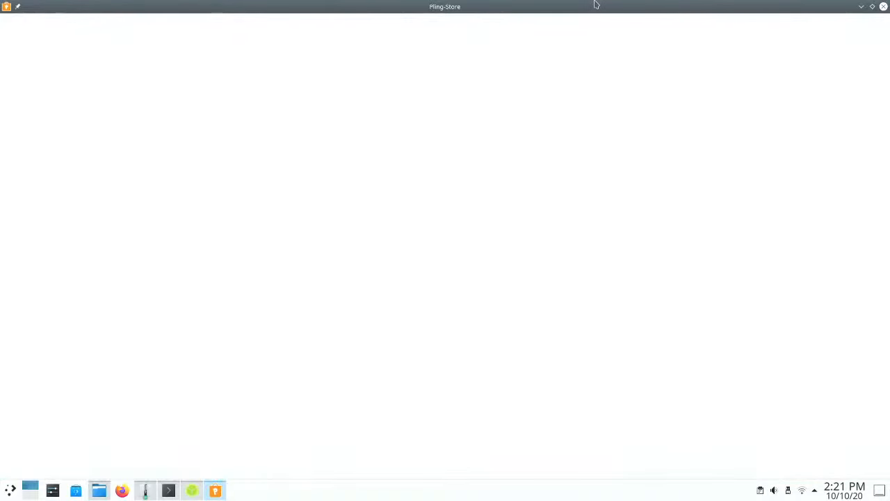
drag(596, 5, 324, 22)
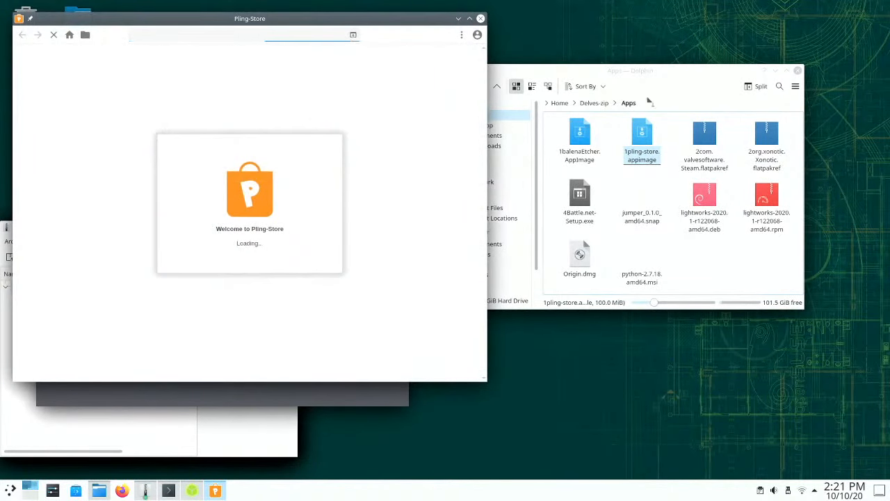
click(704, 137)
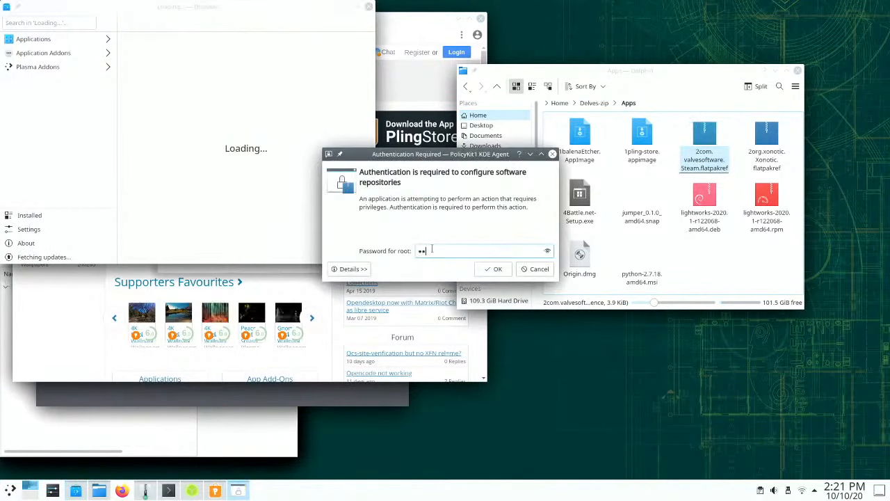
key(Return)
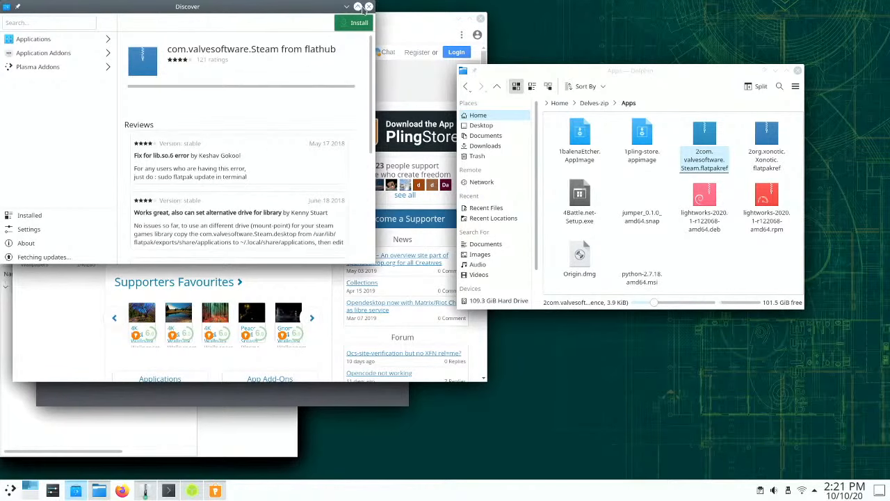
Step: Open the Xonotic flatpakref, authenticate with the root password, and install Xonotic from Flathub
drag(767, 134, 759, 262)
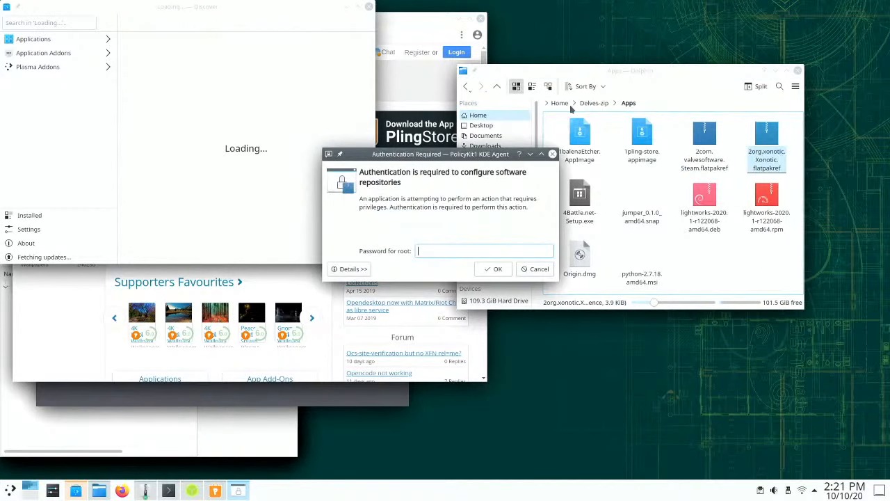
text(••••)
key(Return)
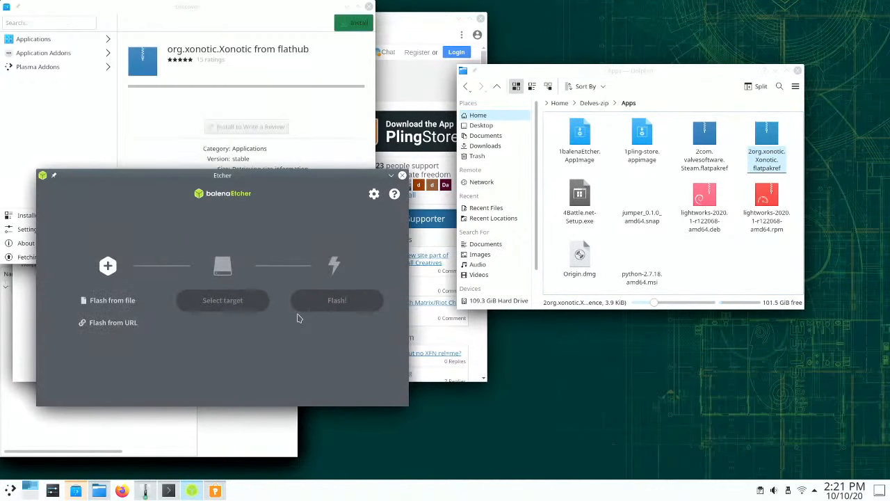
key(super)
key(super)
click(356, 25)
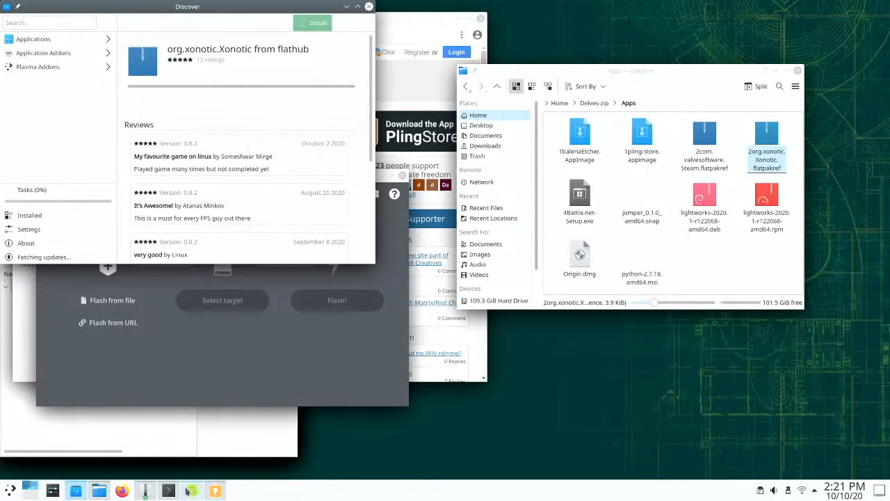
click(168, 491)
Step: Run node and nodejs --version to confirm Node.js is not installed
drag(264, 53, 594, 68)
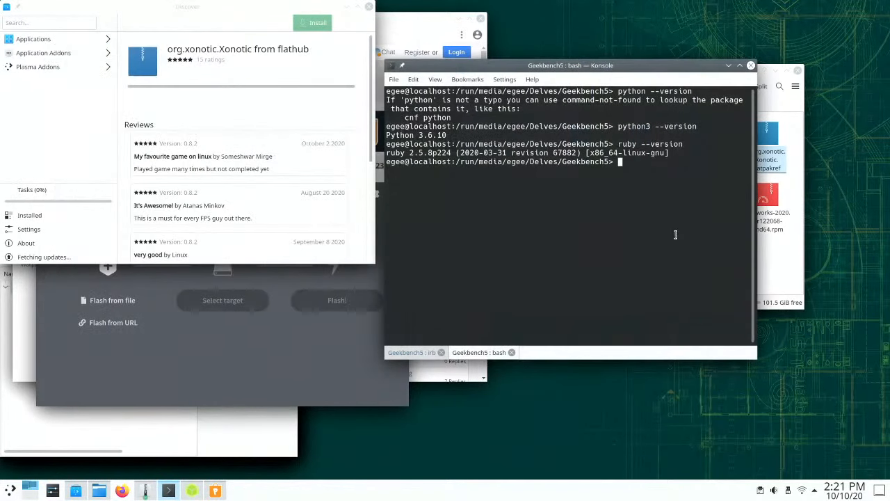
text(node)
key(Return)
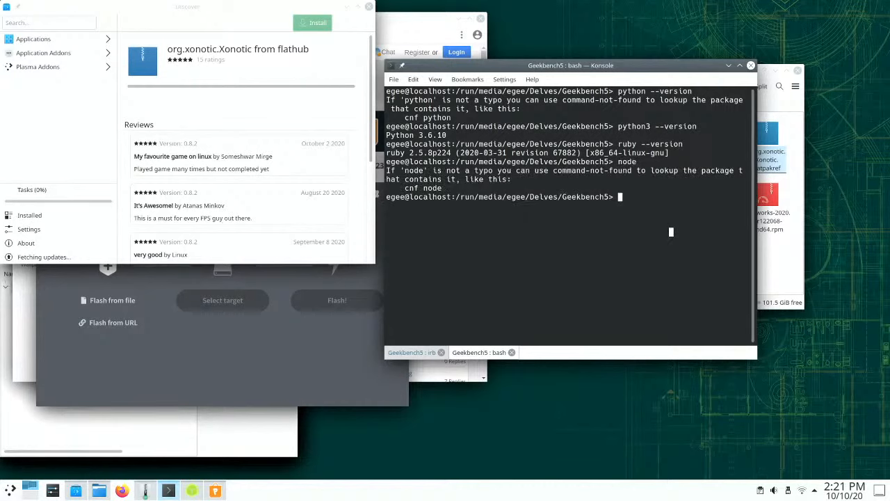
text(nodejs --version)
key(Return)
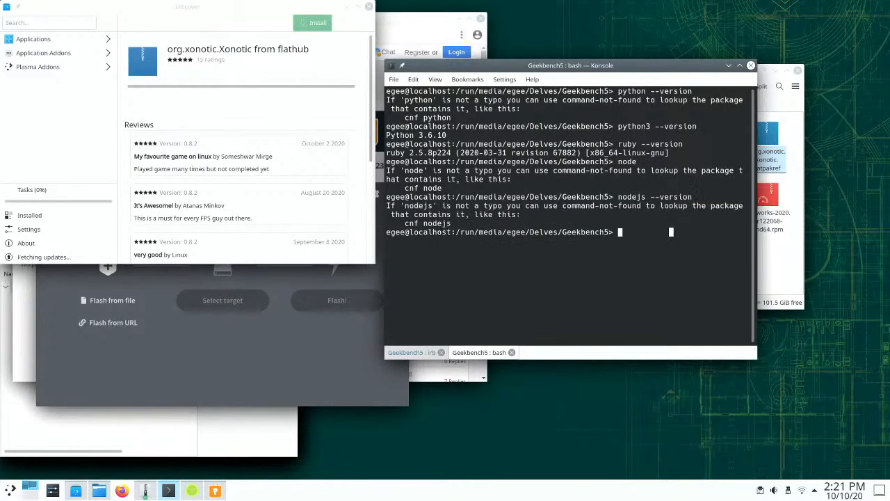
Step: Run sudo zypper install nodejs with the root password, then decline the 7 packages
text(sudo zypper install nodejs)
key(Return)
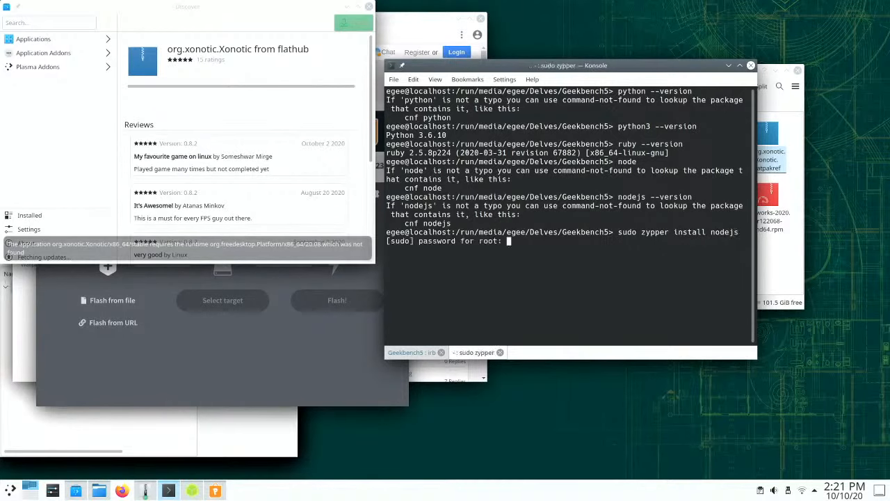
text(•••••)
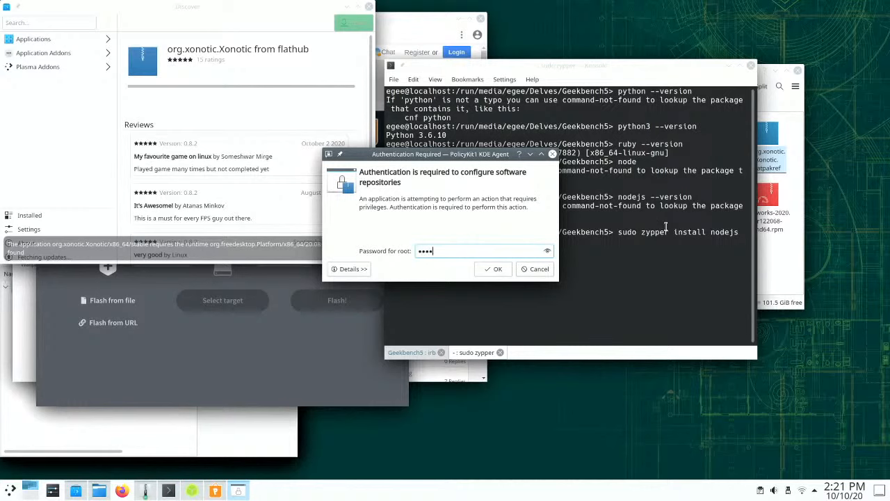
key(Return)
key(Return)
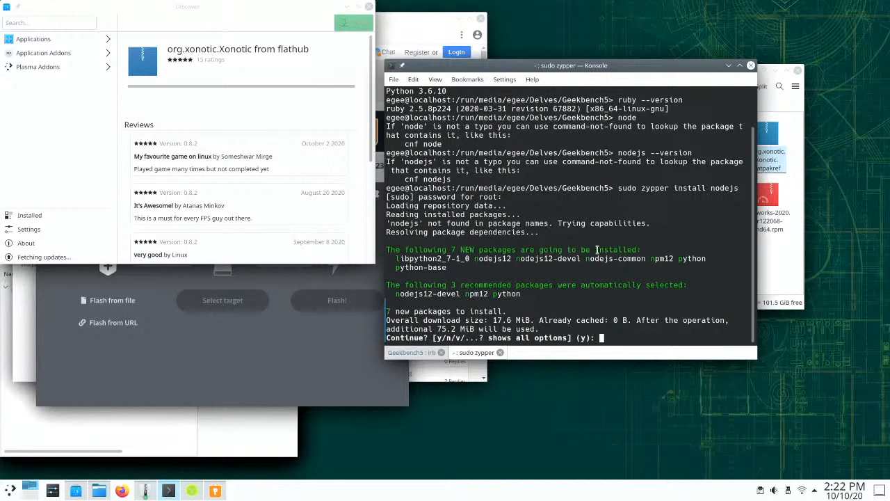
text(n)
key(Return)
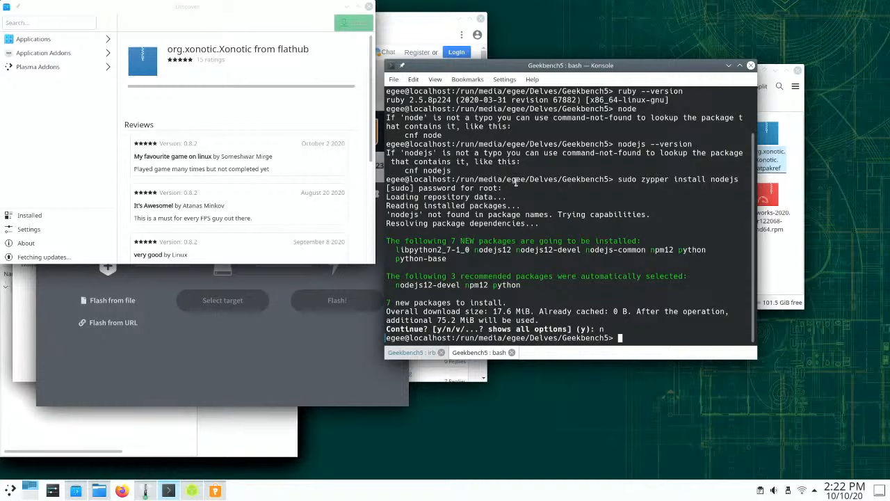
Step: Start the Xonotic installation again in Discover
click(222, 23)
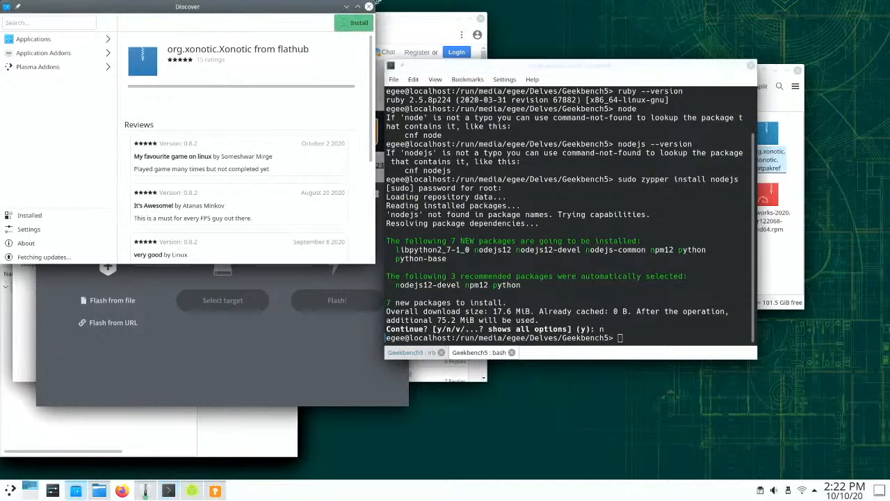
click(354, 22)
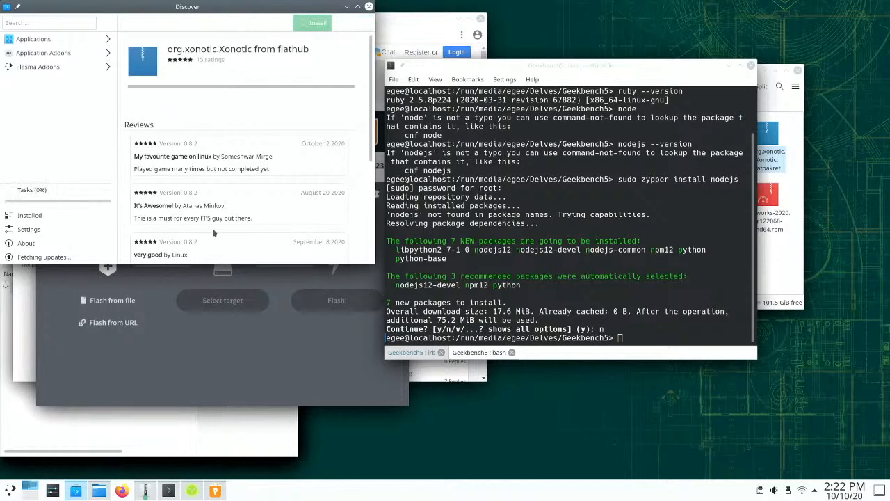
click(791, 266)
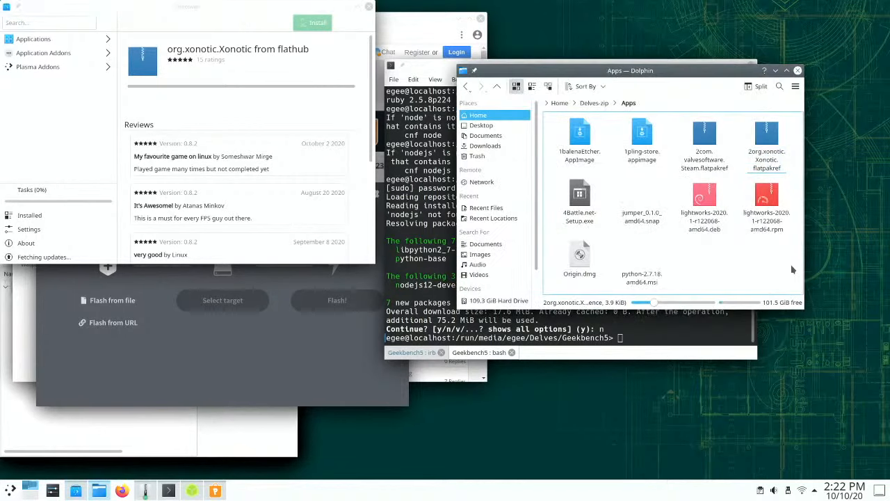
Step: Open the lightworks rpm package in Discover and try twice to install lightworks-2020
double_click(769, 202)
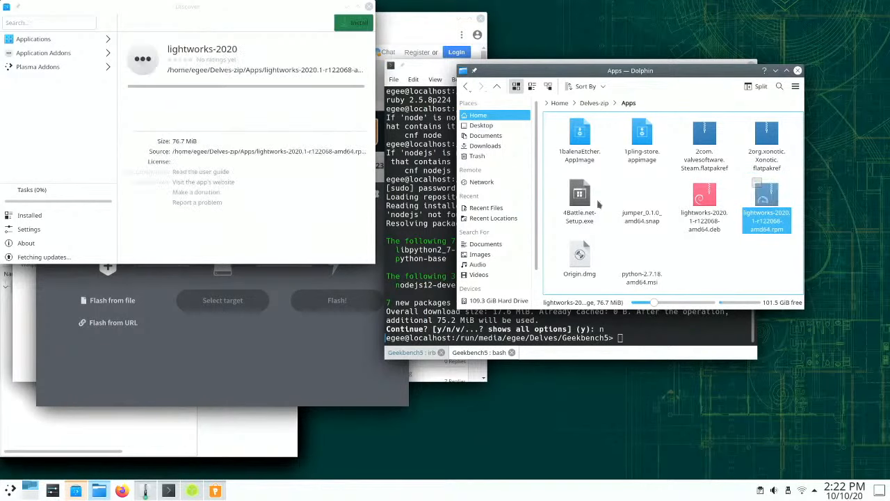
click(357, 24)
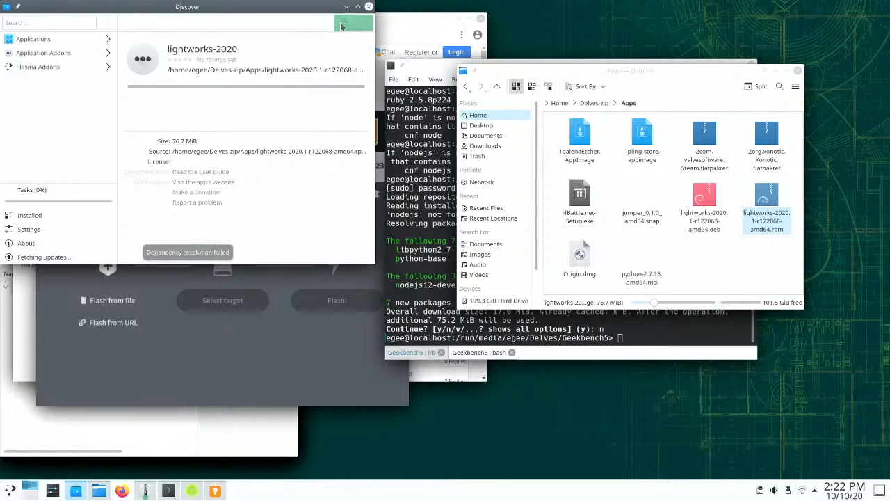
click(354, 28)
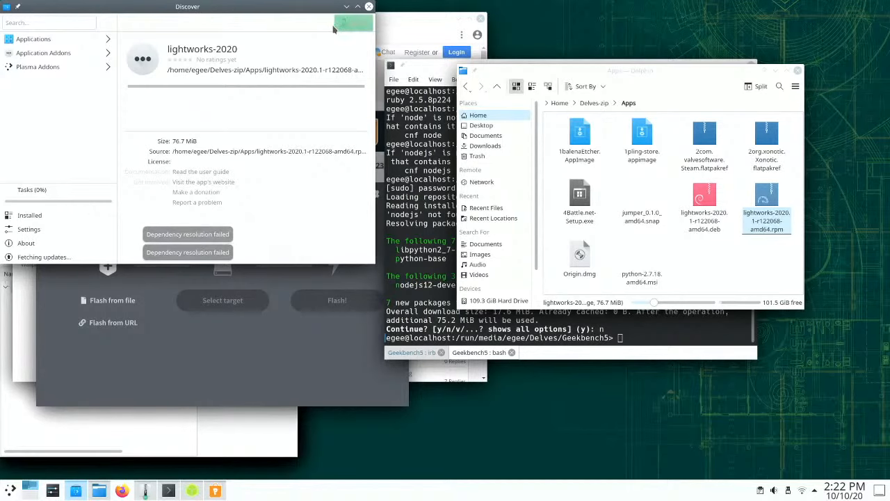
Step: Minimize Discover, then bring Pling Store to the front and minimize it too
click(346, 7)
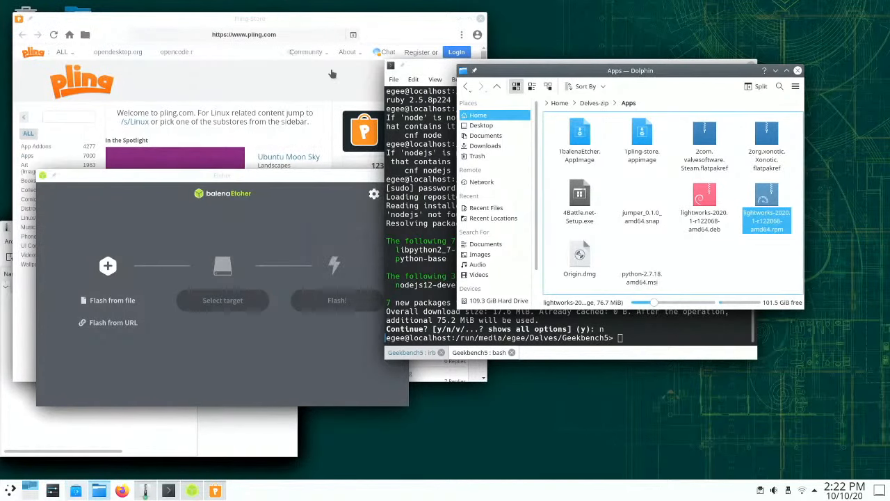
click(358, 23)
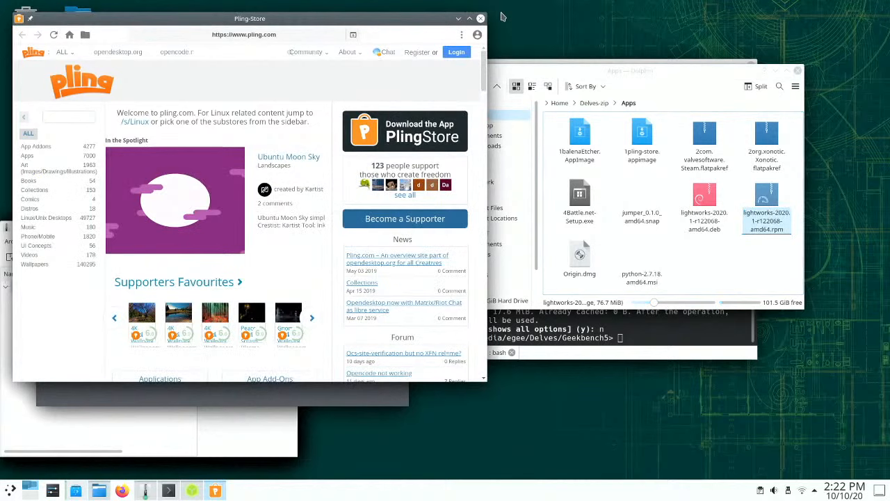
click(459, 20)
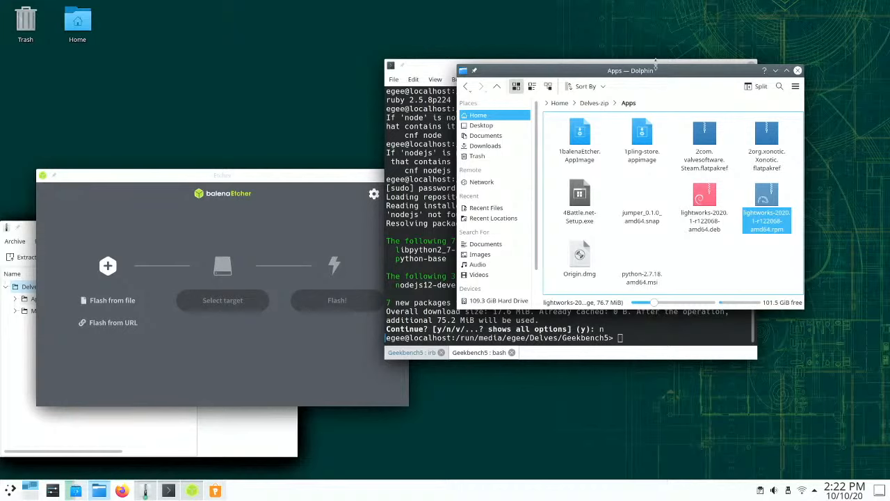
Step: Close the Dolphin, Konsole (entire window) and balenaEtcher windows
click(799, 71)
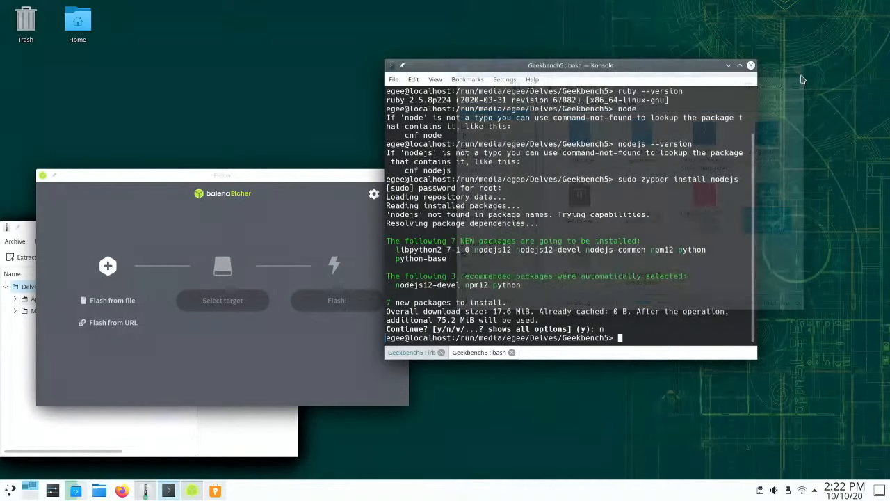
click(751, 65)
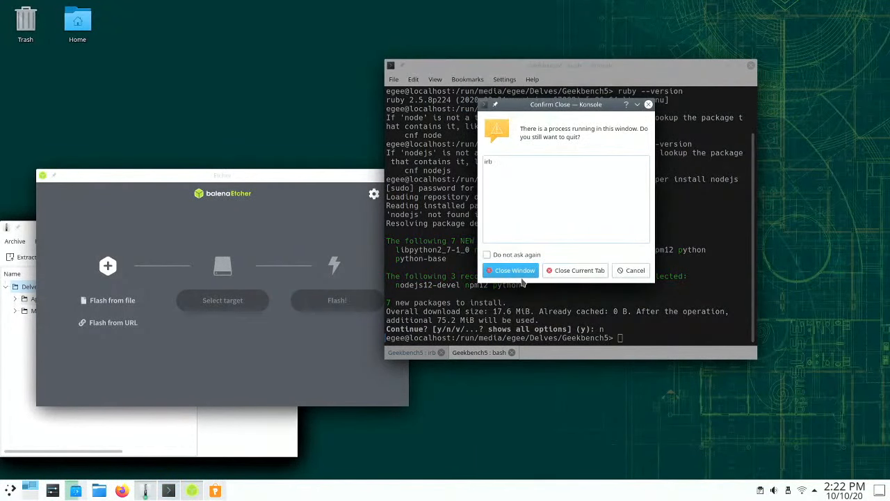
click(516, 271)
click(402, 178)
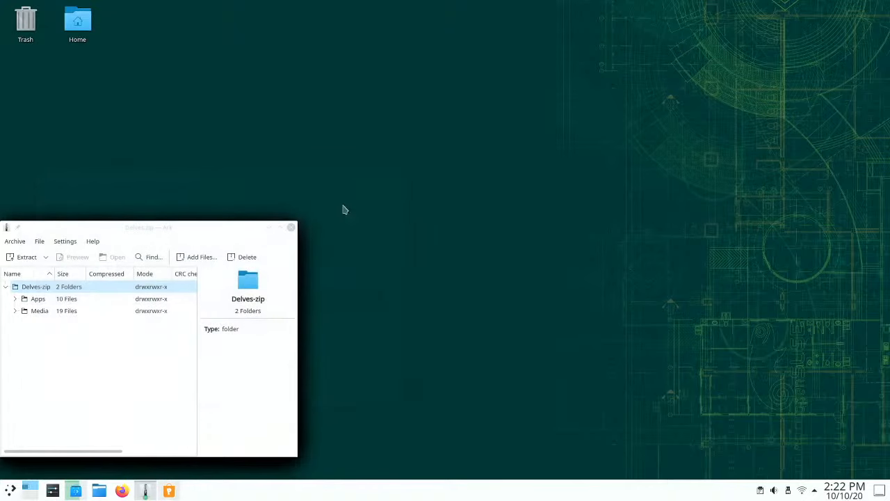
Step: Close both Ark windows and open Home from the desktop, placing it near the top centre
click(291, 228)
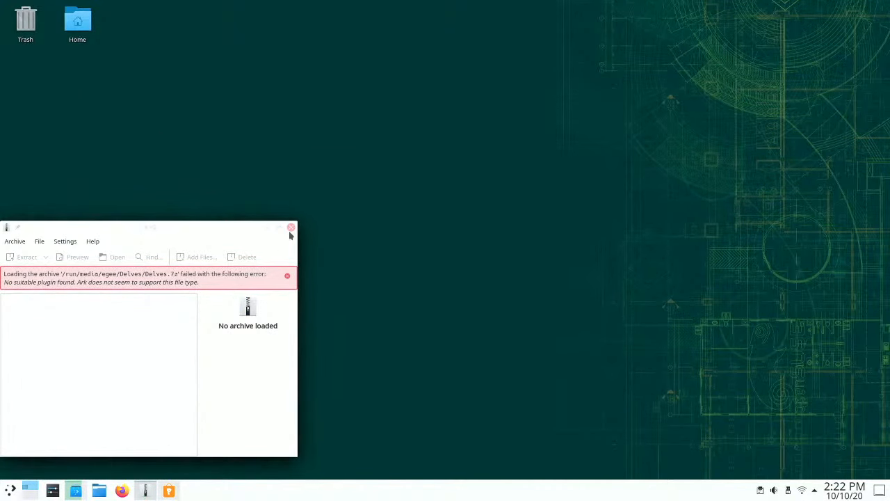
click(292, 227)
click(85, 25)
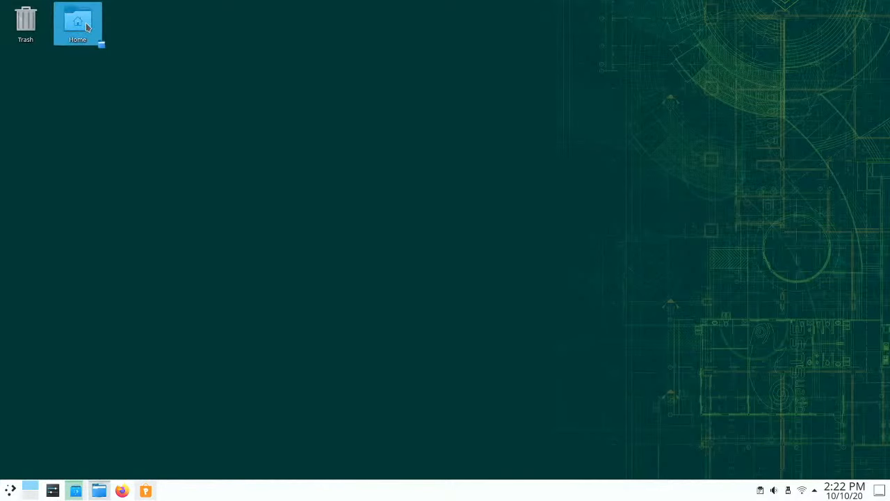
drag(685, 77, 478, 56)
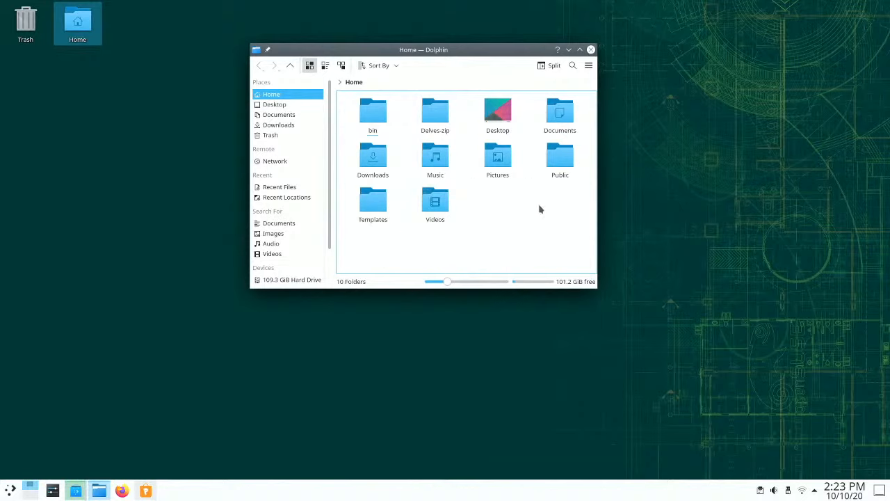
Step: Authenticate as root, then share the Public folder with guests allowed and Everyone at Full Control
right_click(569, 165)
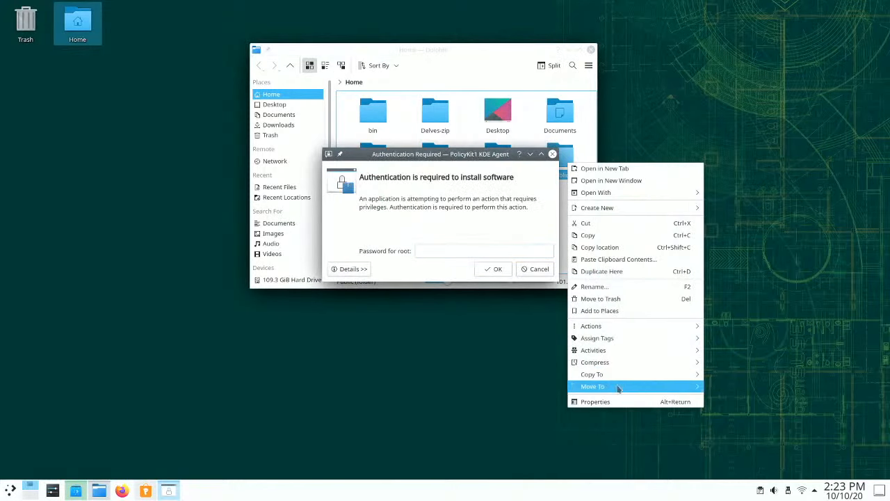
click(443, 249)
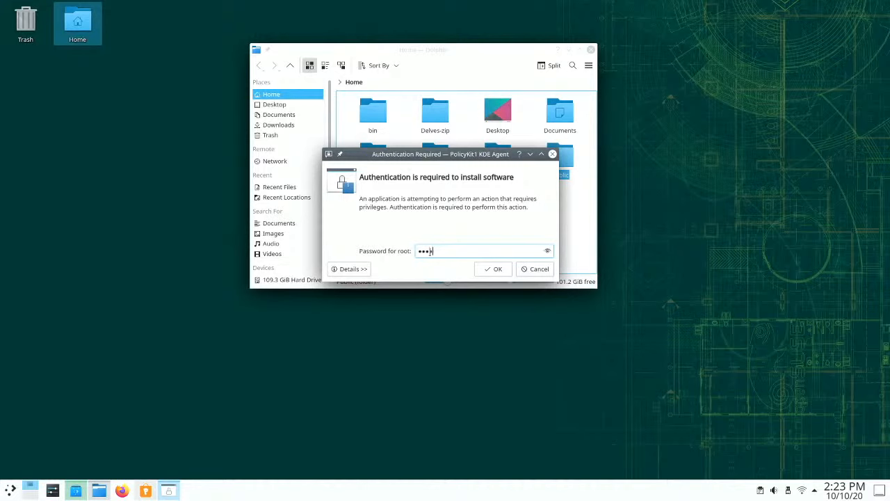
key(Return)
right_click(564, 156)
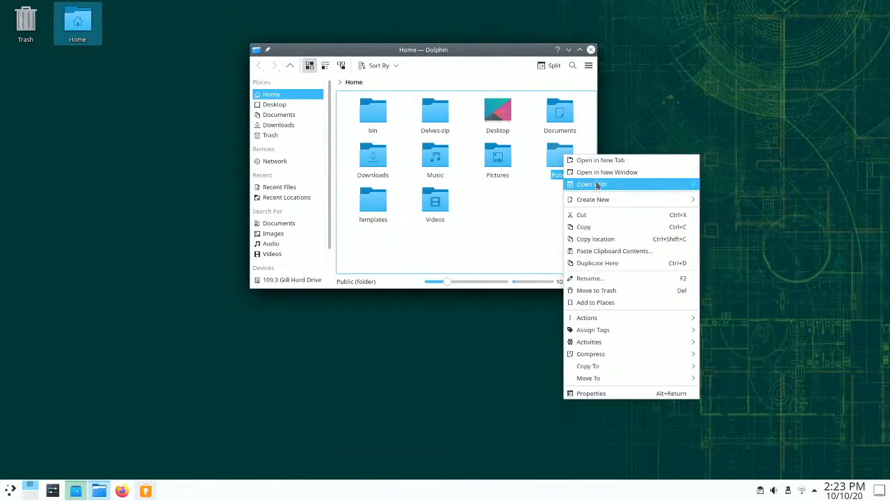
click(590, 393)
click(453, 48)
click(424, 69)
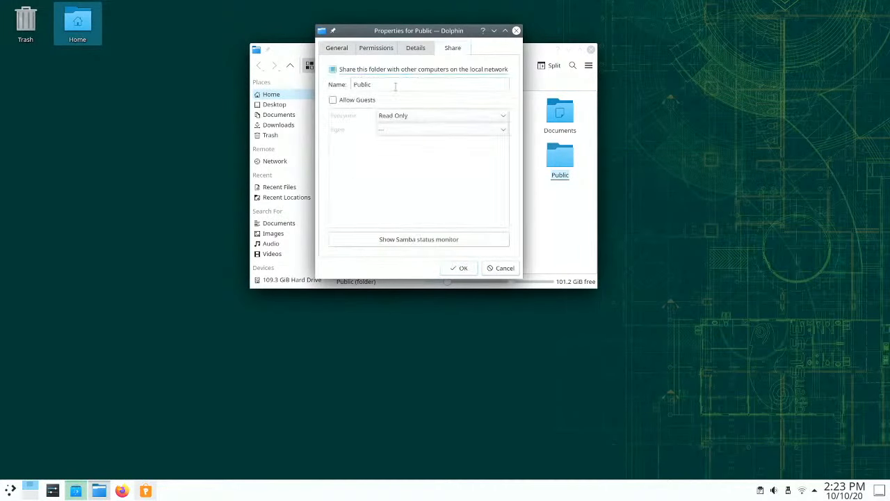
click(380, 102)
click(396, 118)
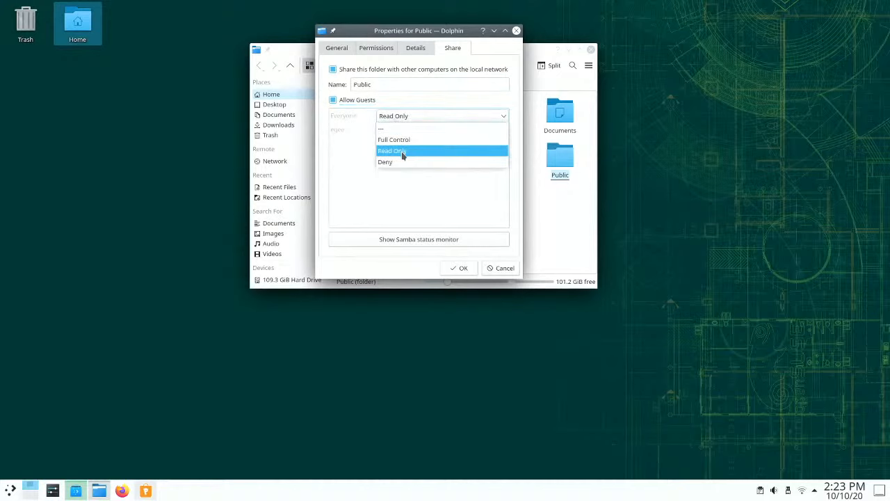
click(407, 140)
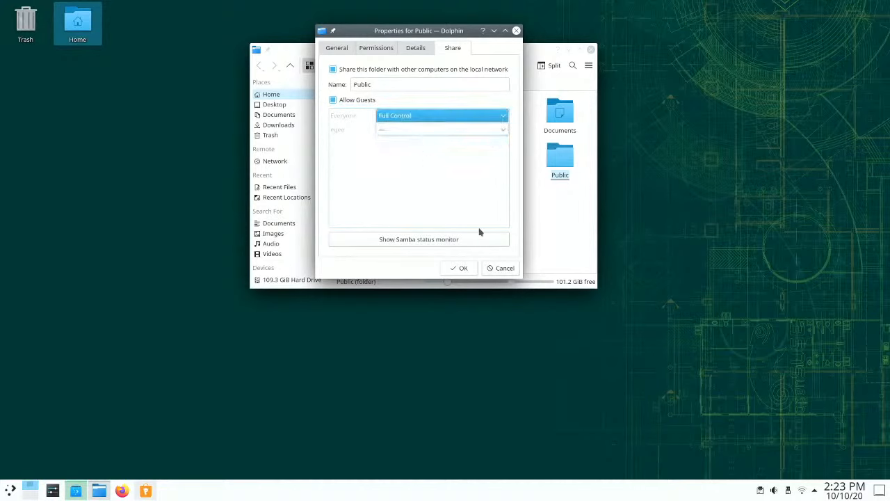
click(466, 271)
Step: Reopen Public's sharing properties, check the Samba Status monitor, then close both windows
right_click(561, 162)
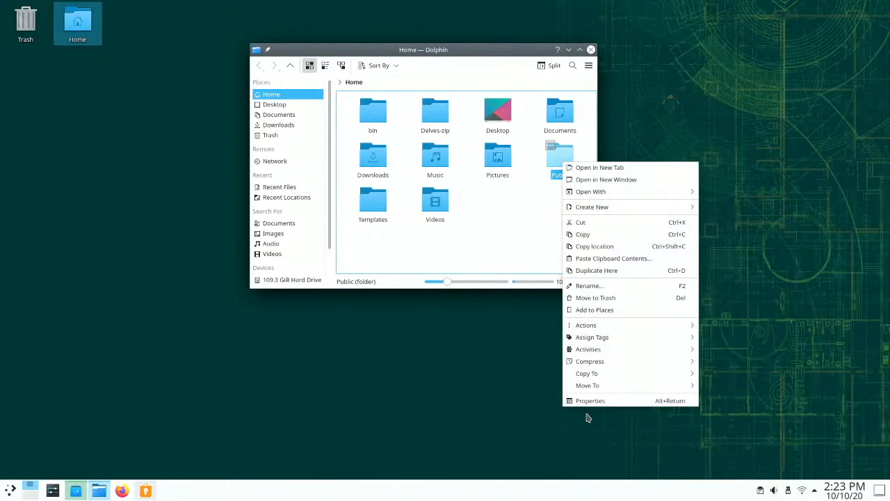
click(581, 403)
click(452, 48)
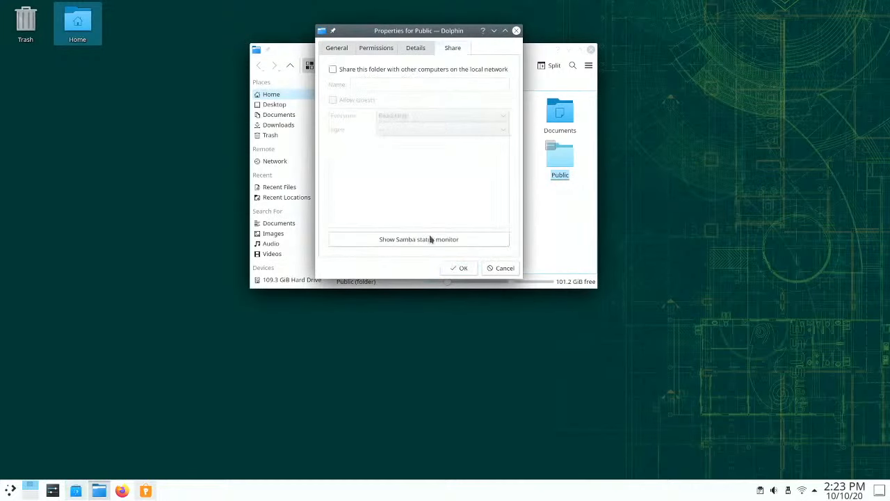
click(507, 241)
drag(489, 142, 745, 57)
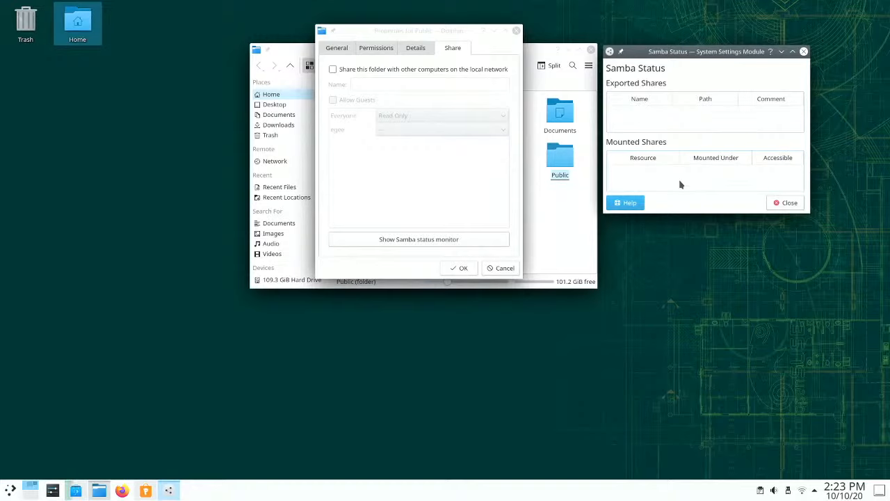
click(516, 31)
click(804, 52)
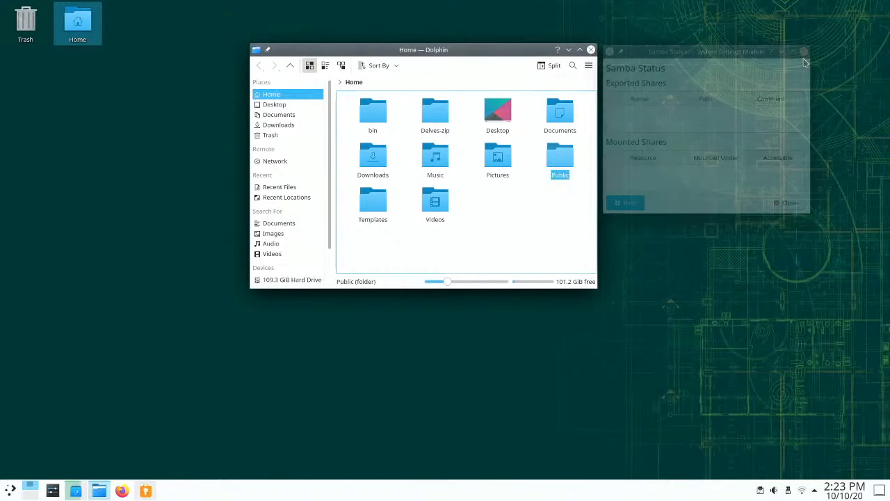
click(513, 241)
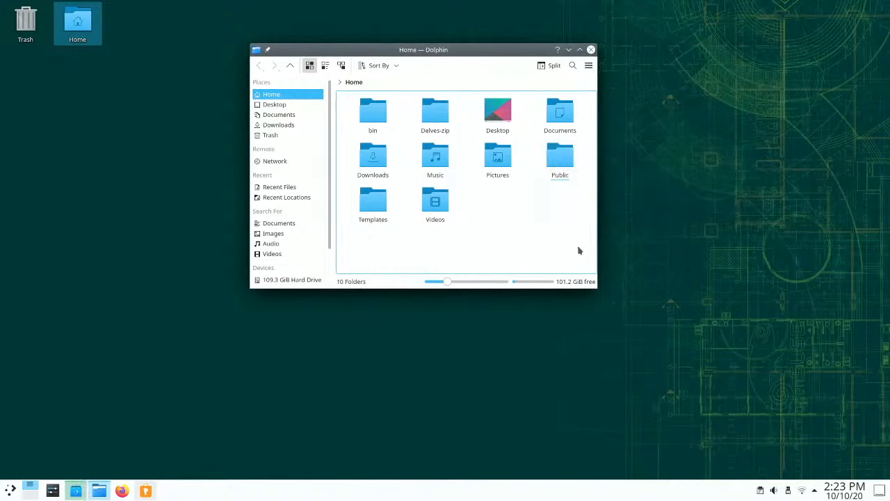
scroll(294, 258, down, 2)
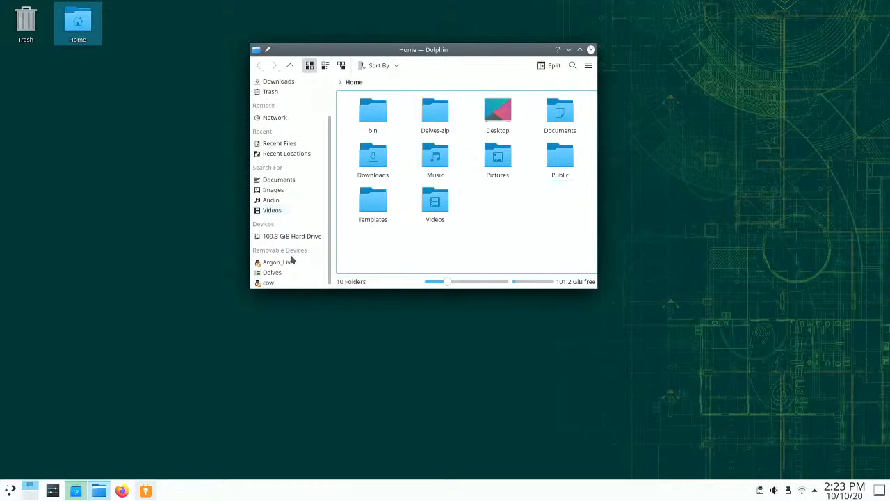
scroll(272, 255, up, 2)
click(275, 161)
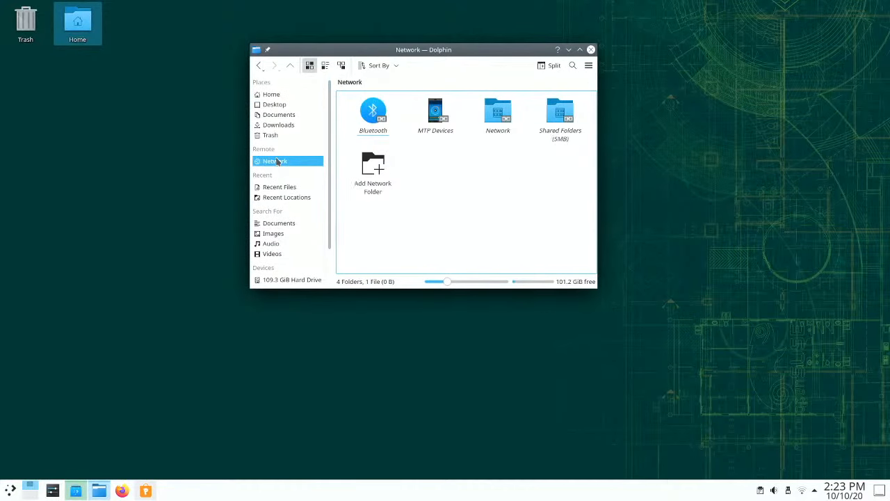
double_click(561, 117)
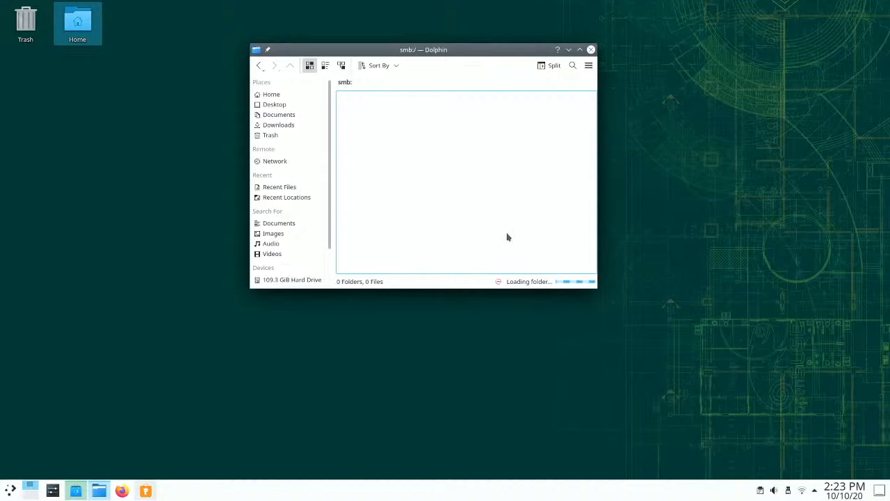
drag(343, 113, 556, 243)
click(258, 65)
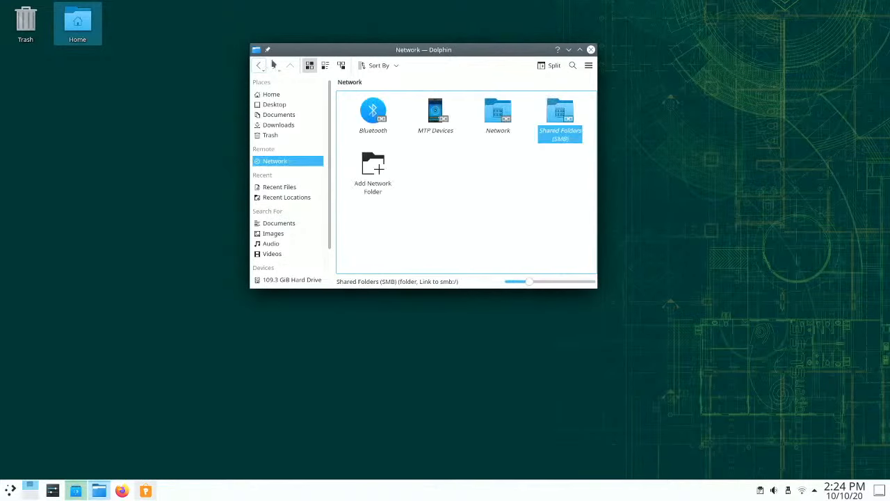
click(497, 115)
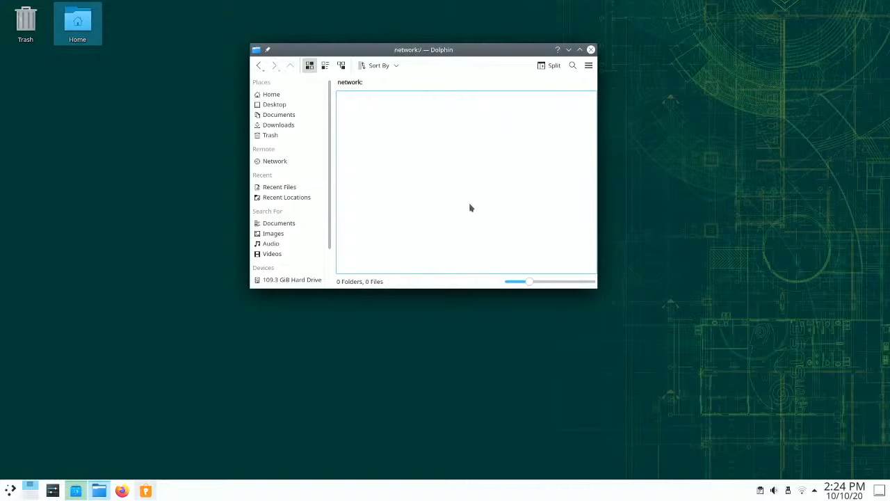
click(258, 65)
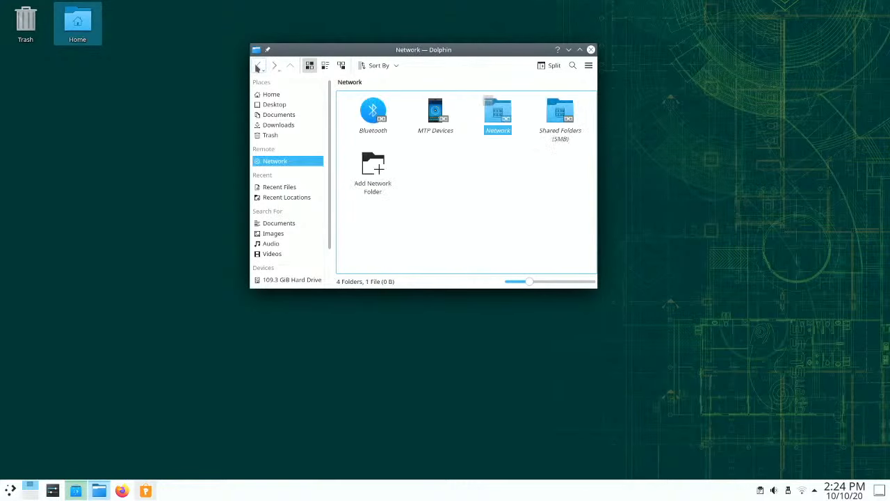
click(390, 81)
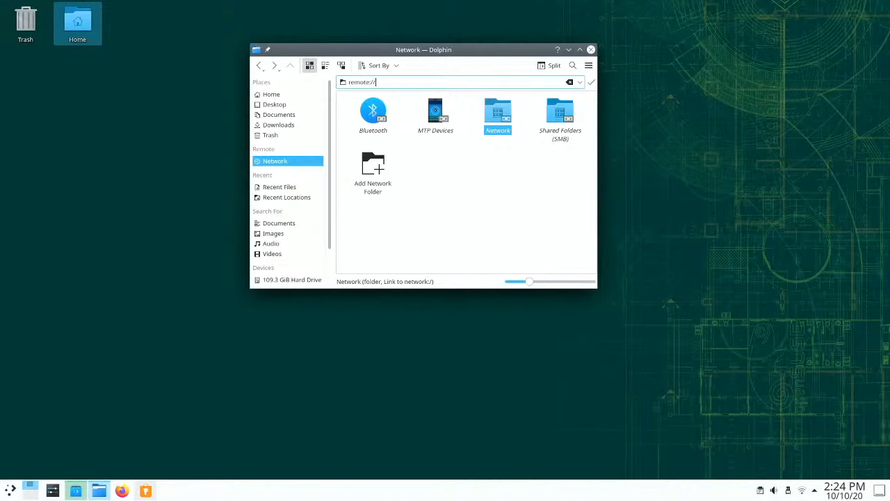
key(ctrl+a)
text(ssh://)
click(272, 97)
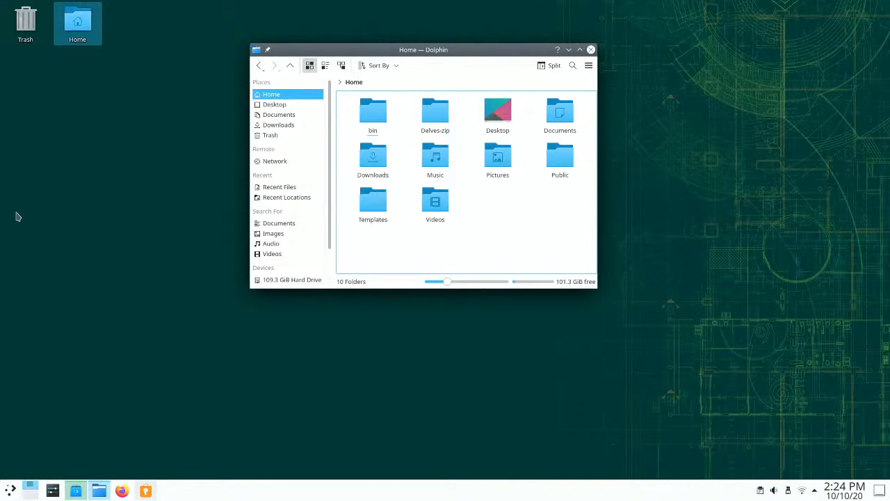
Step: Launch Terminal – Super User Mode, authenticate with the root password, and enlarge the text
key(super)
text(term)
key(Down)
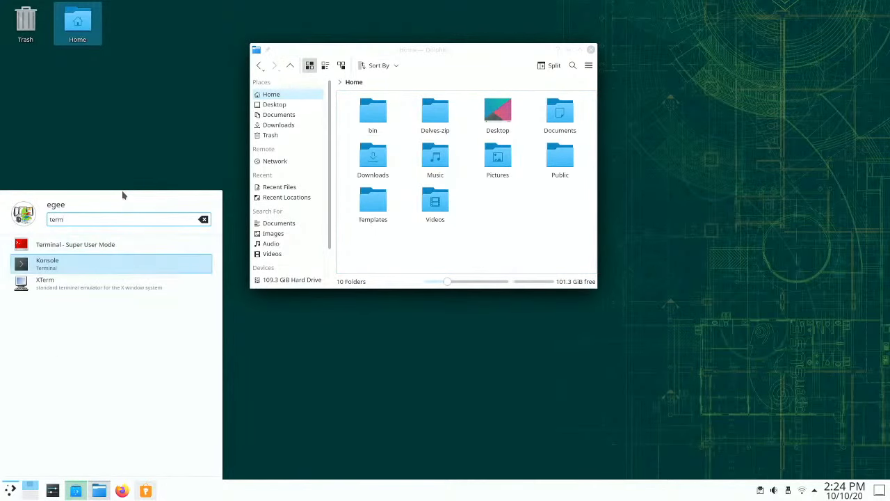
key(Up)
key(Return)
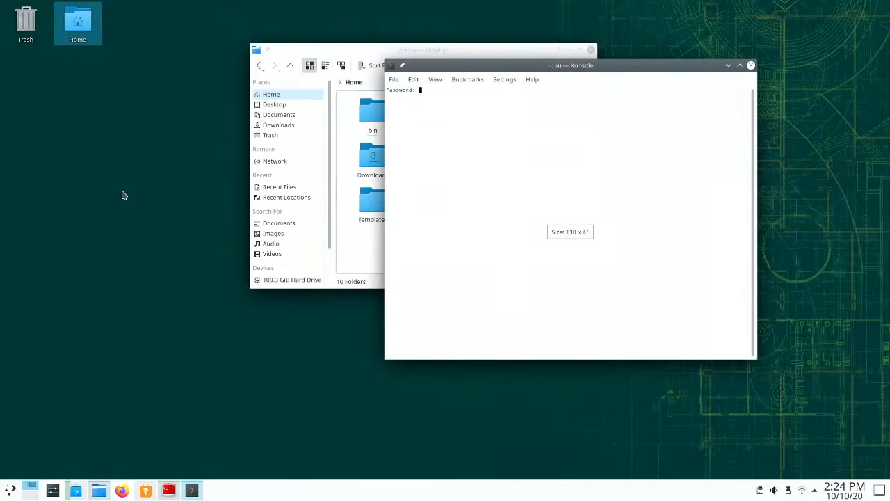
key(Return)
key(ctrl+plus)
key(ctrl+plus)
key(ctrl+plus)
key(ctrl+plus)
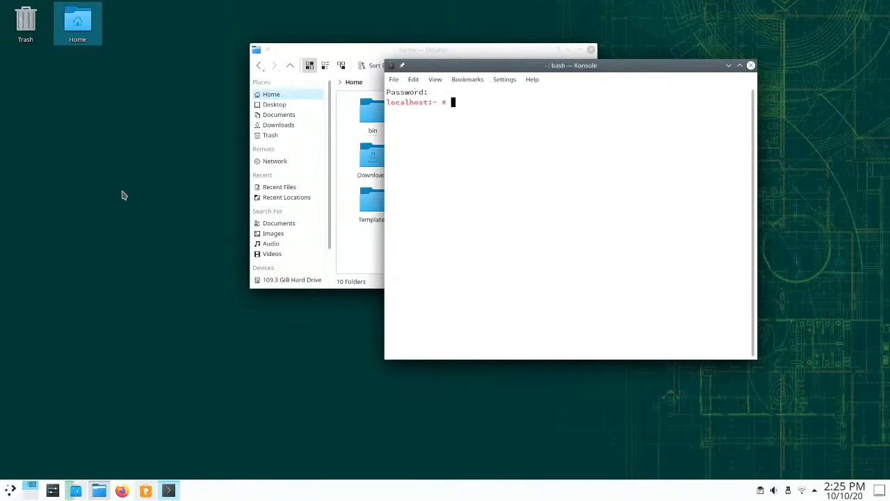
Step: Search the launcher for yast, then try running 'zypper htop' in the terminal
key(super)
text(yast)
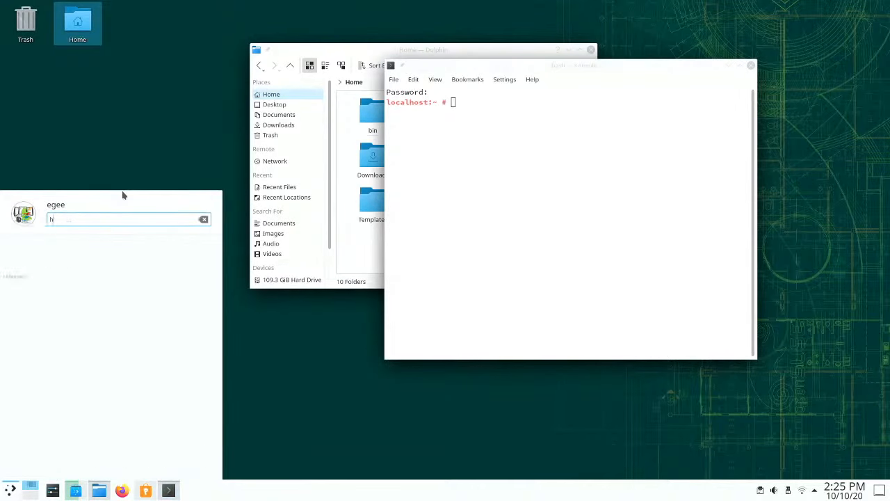
key(Return)
text(zypper htop)
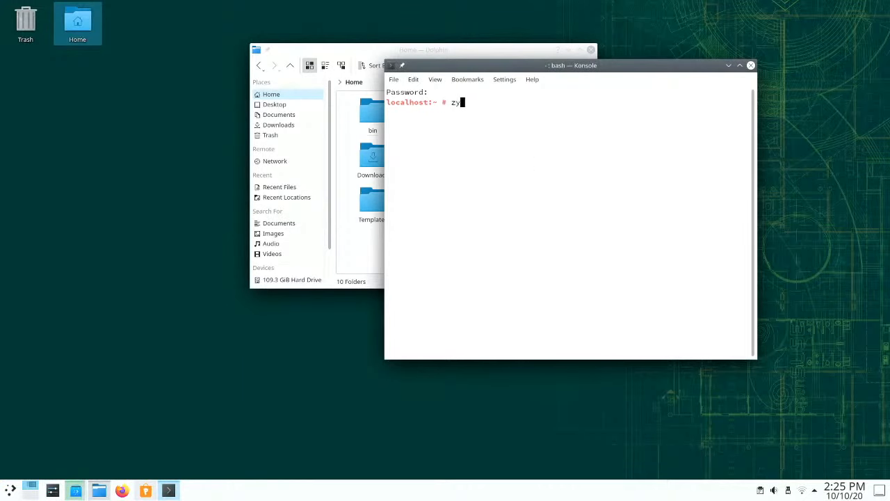
key(Return)
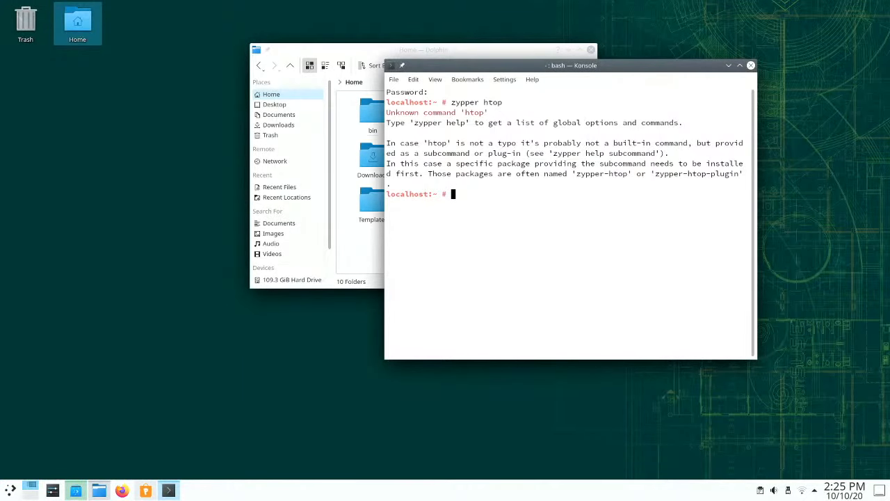
Step: Install htop with 'zypper install htop', confirming with y, then clear the screen
text(zypper install htop)
key(Return)
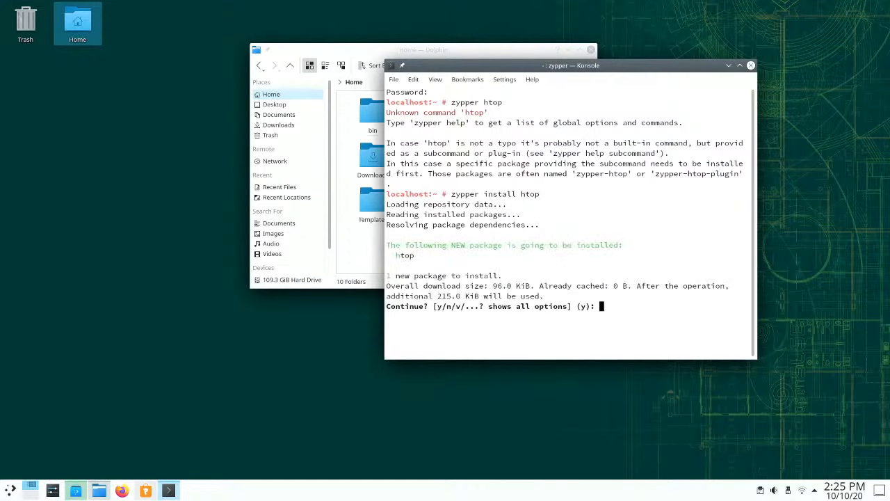
text(y)
key(Return)
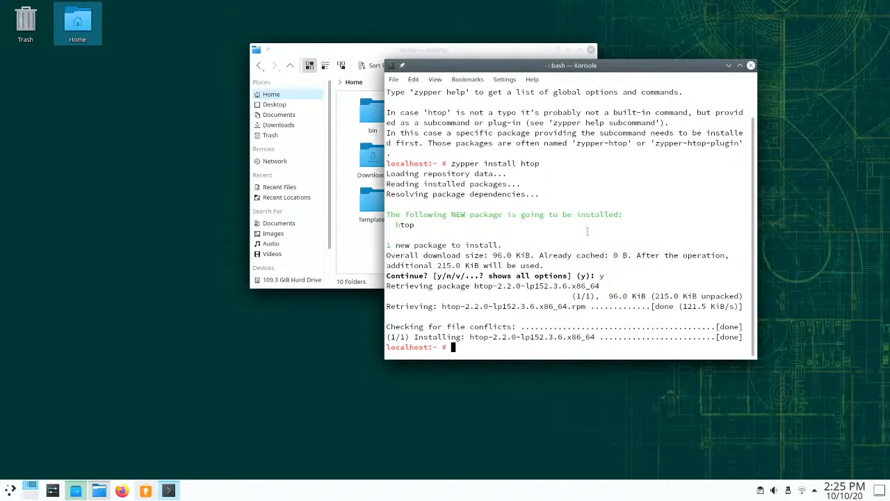
text(clear)
key(Return)
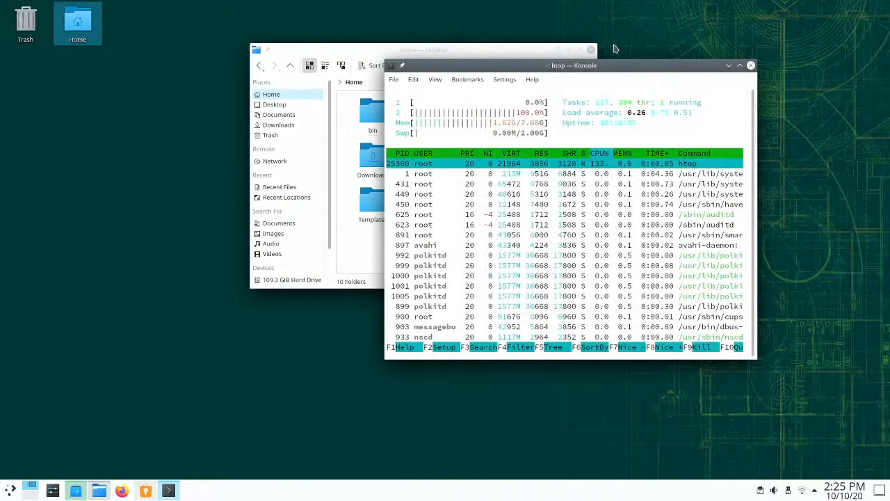
Step: Move Konsole top right, open a second window running htop, and place it top left
drag(620, 66, 751, 7)
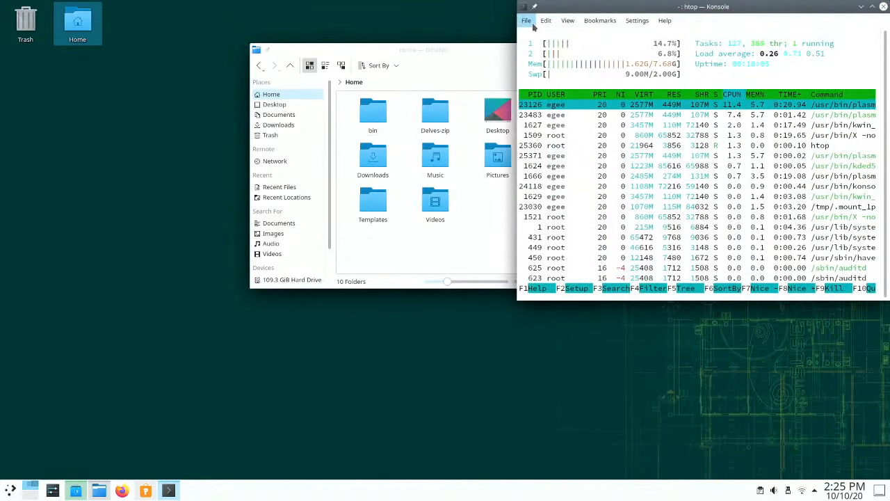
click(546, 20)
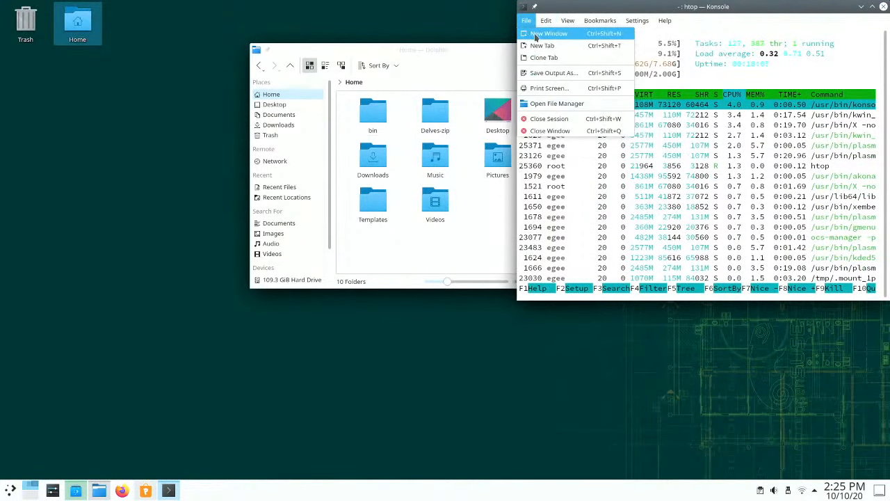
click(534, 34)
text(htop)
key(Return)
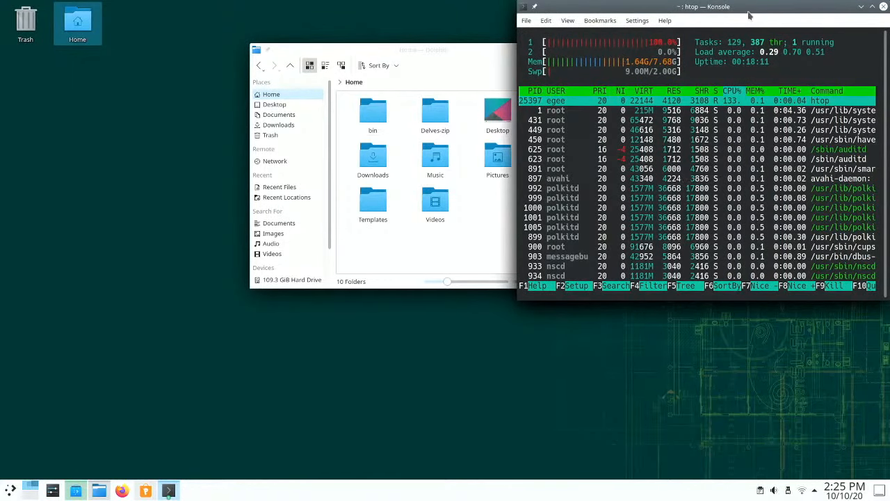
drag(750, 7, 229, 6)
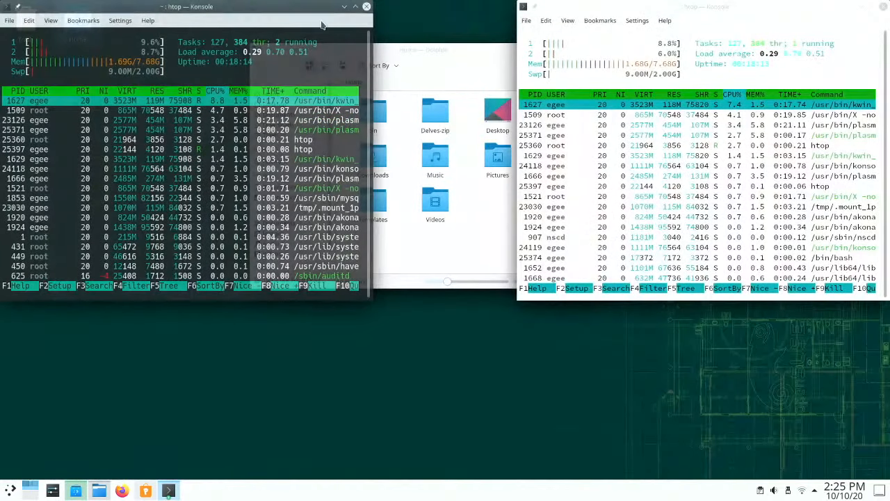
Step: Stop htop and clear the screen in the top-right terminal, then launch Firefox
click(612, 104)
key(ctrl+c)
key(ctrl+c)
key(ctrl+l)
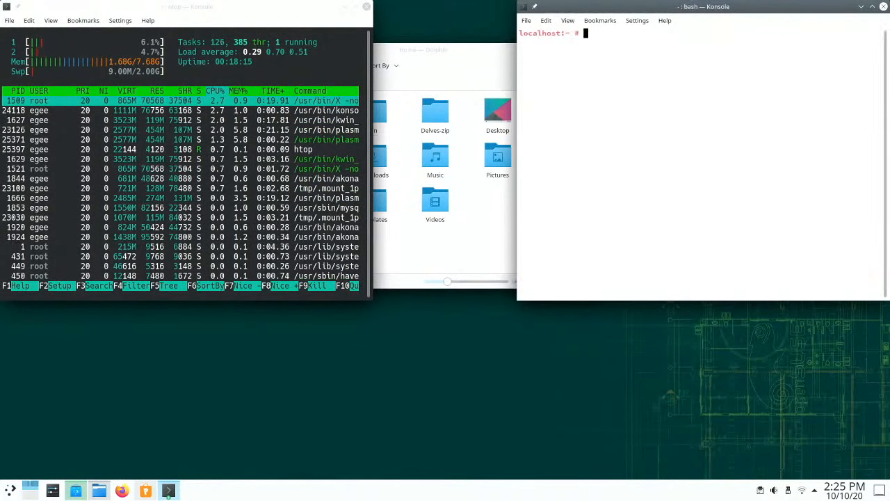
click(129, 491)
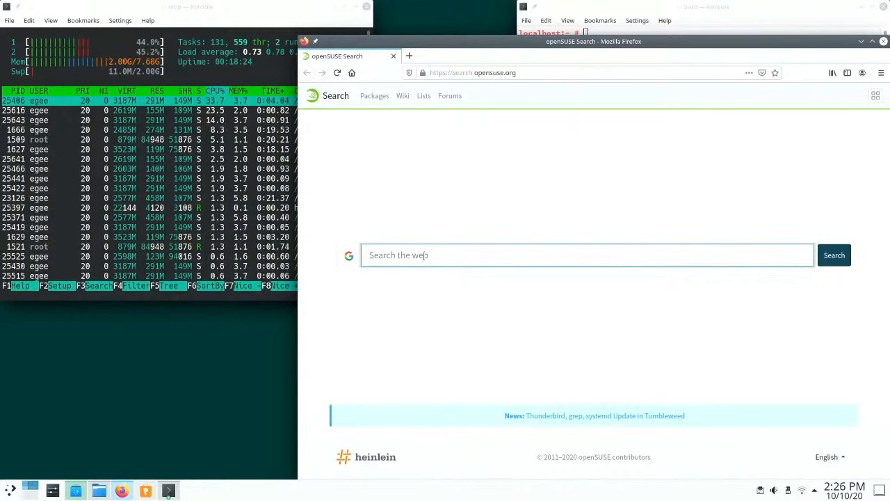
Step: Search for 'fork bomb examples' and skim the Wikipedia fork bomb article before returning to the results
text(fork bomb examples)
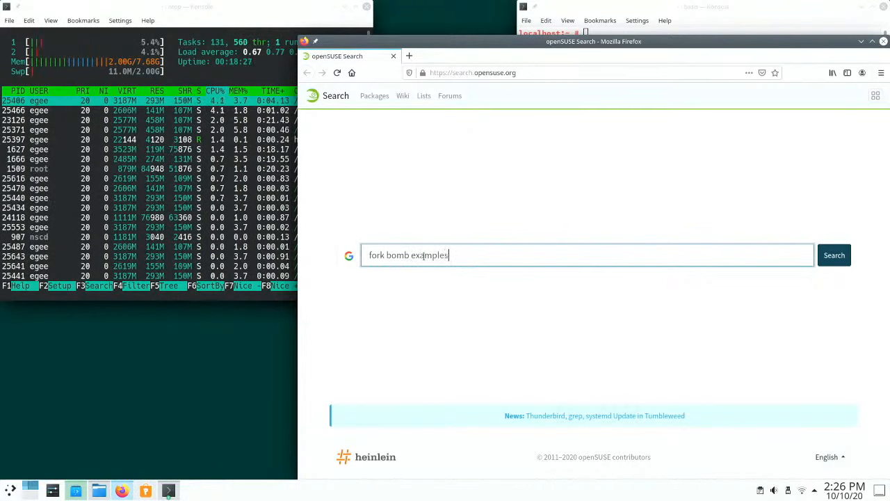
key(Return)
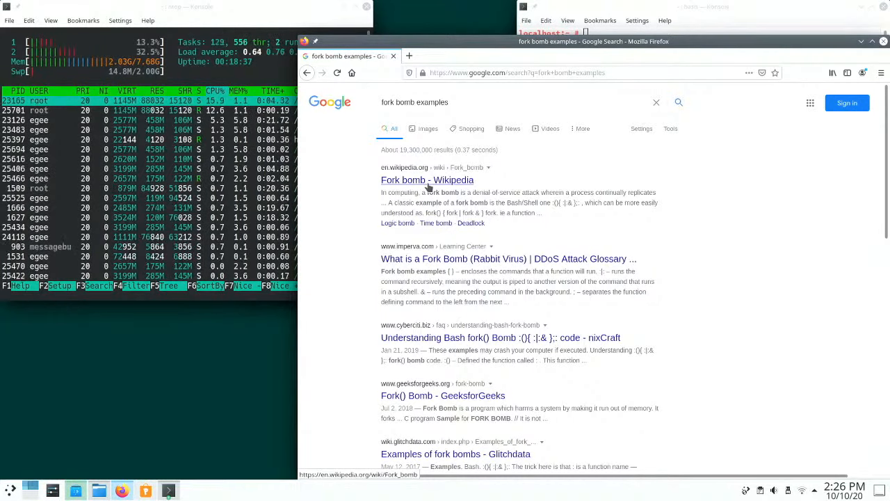
click(428, 186)
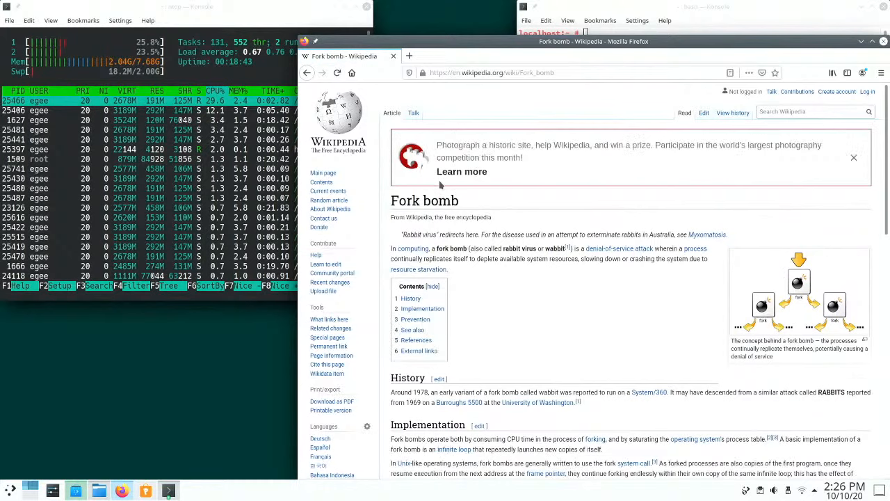
click(854, 157)
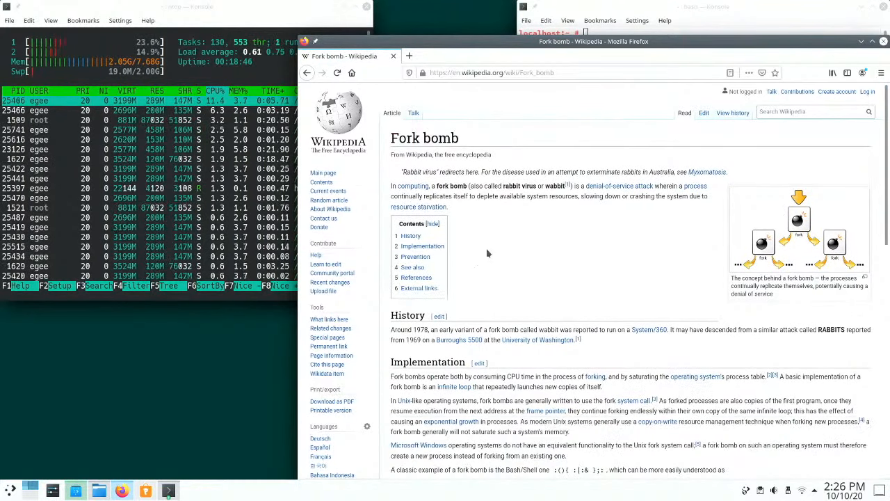
scroll(487, 253, down, 5)
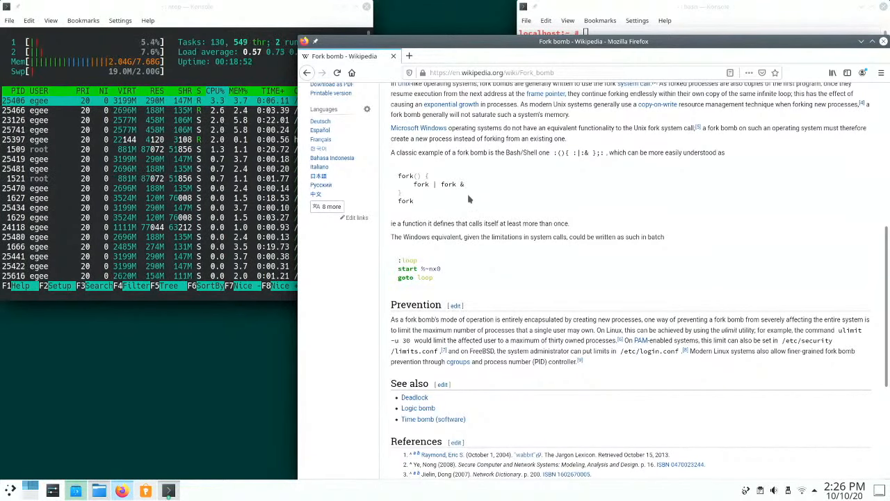
scroll(470, 199, down, 2)
scroll(480, 208, up, 5)
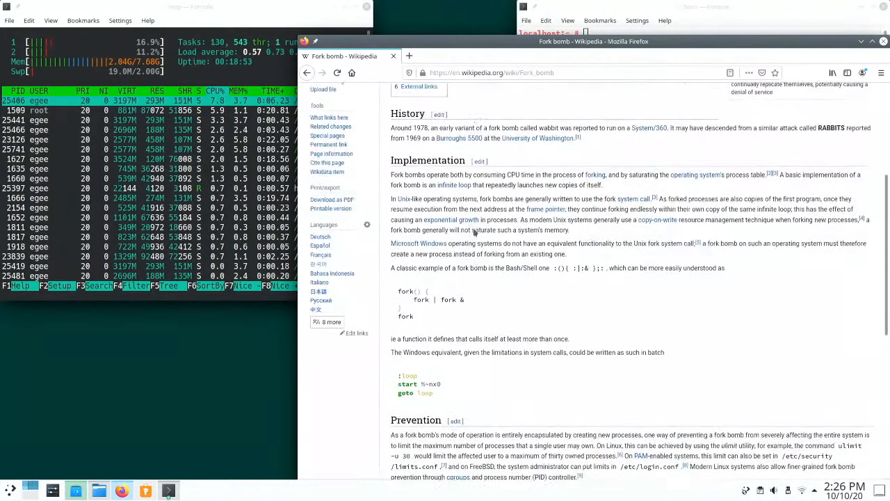
right_click(494, 179)
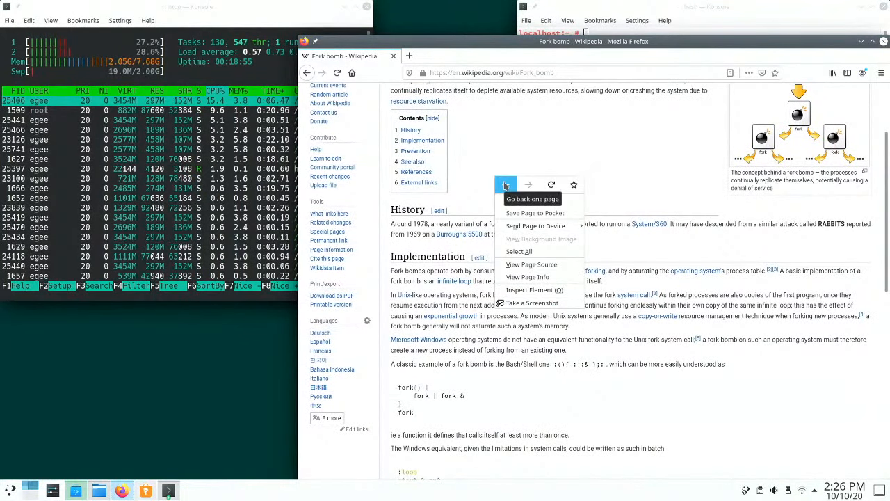
click(506, 185)
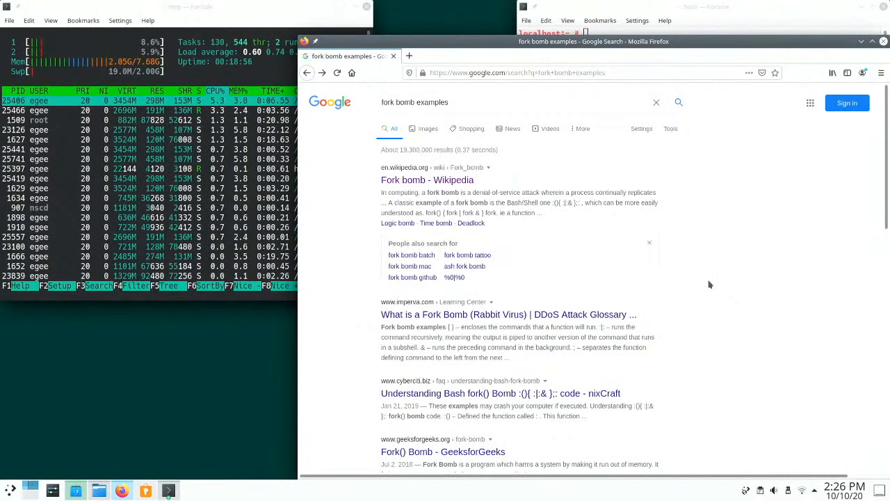
Step: Open the Glitchdata fork bomb examples result and jump to its 1.1 Bash section
scroll(686, 331, down, 3)
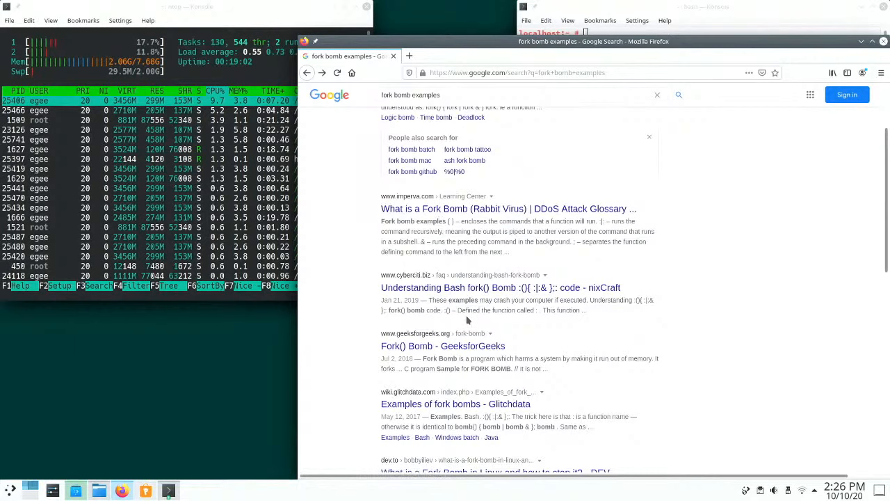
scroll(476, 337, down, 2)
click(481, 326)
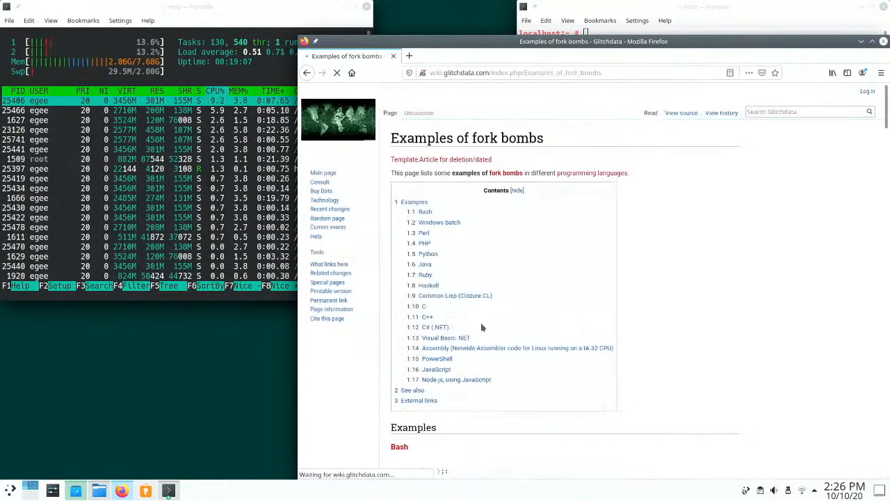
click(424, 212)
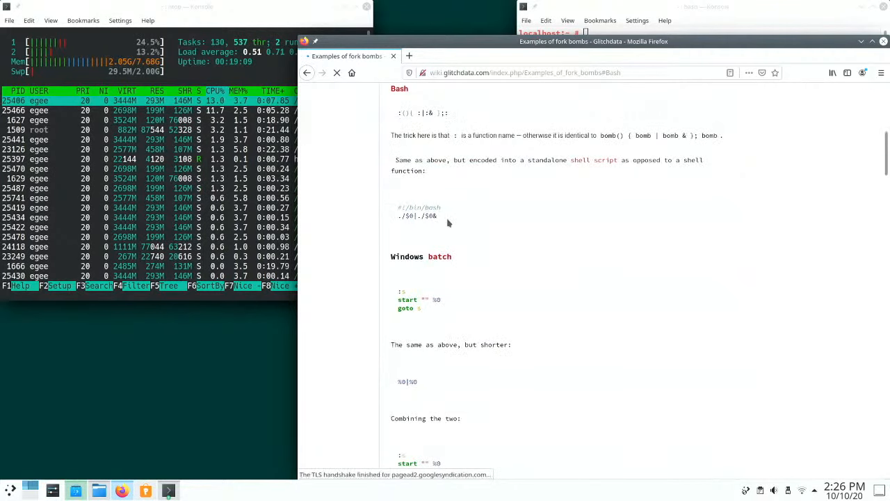